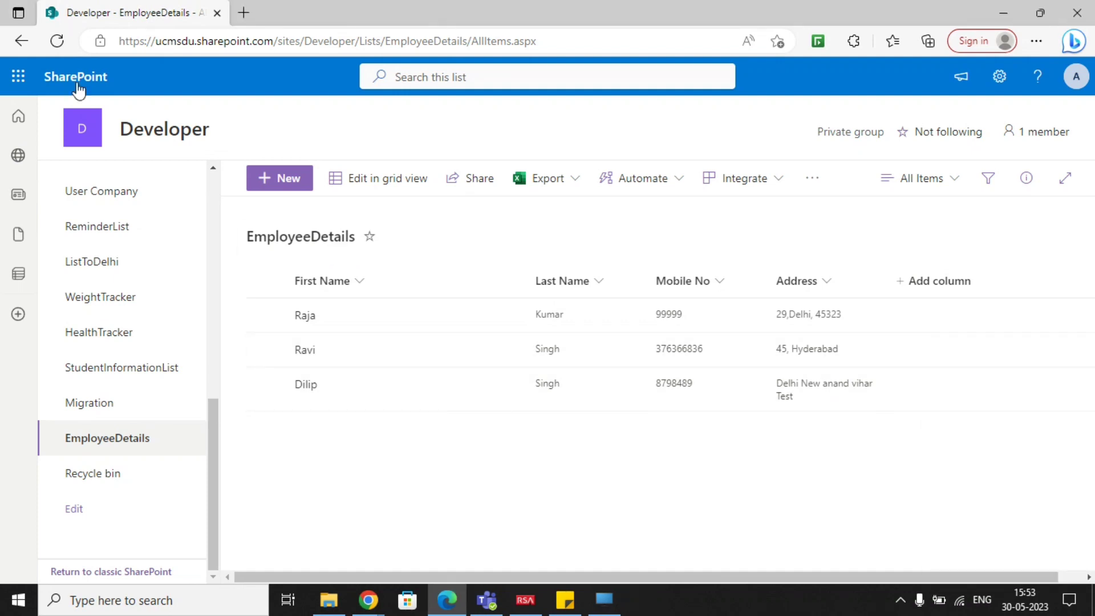
# Switch from the SharePoint list to Power Apps and show the list of existing apps.
pyautogui.click(20, 80)
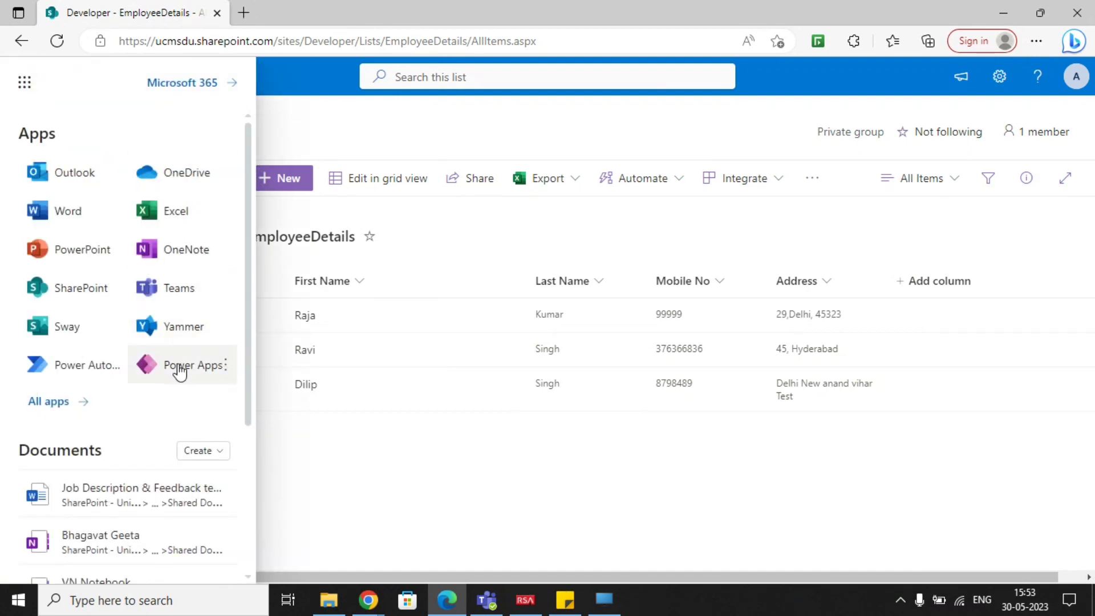
pyautogui.click(188, 366)
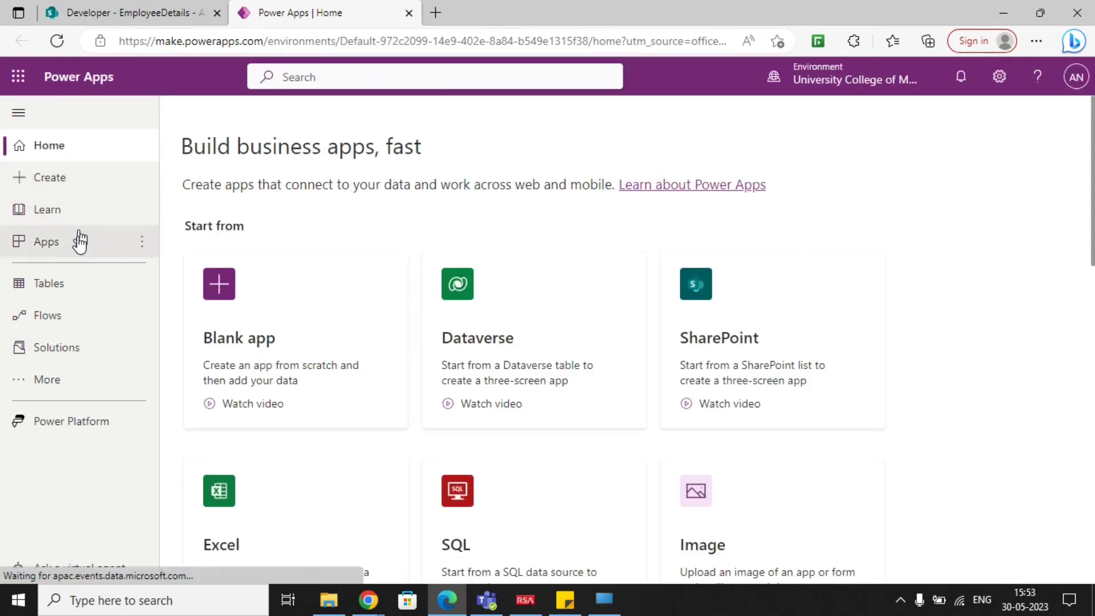
pyautogui.click(79, 241)
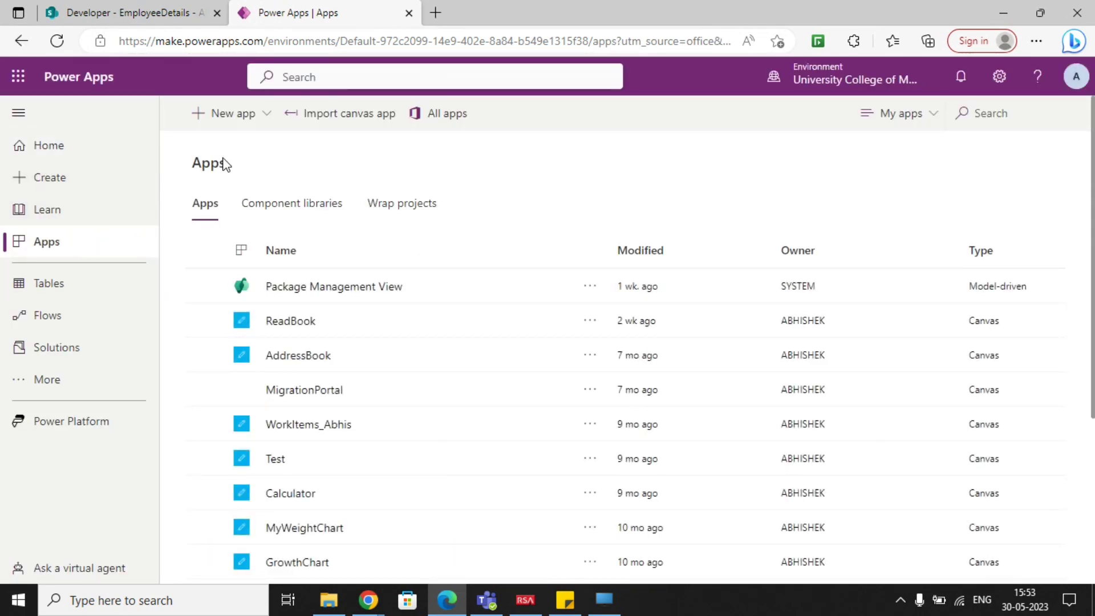
# Create a blank canvas app named EmployeeDetails in Tablet format and dismiss the welcome dialog.
pyautogui.click(259, 116)
pyautogui.click(244, 147)
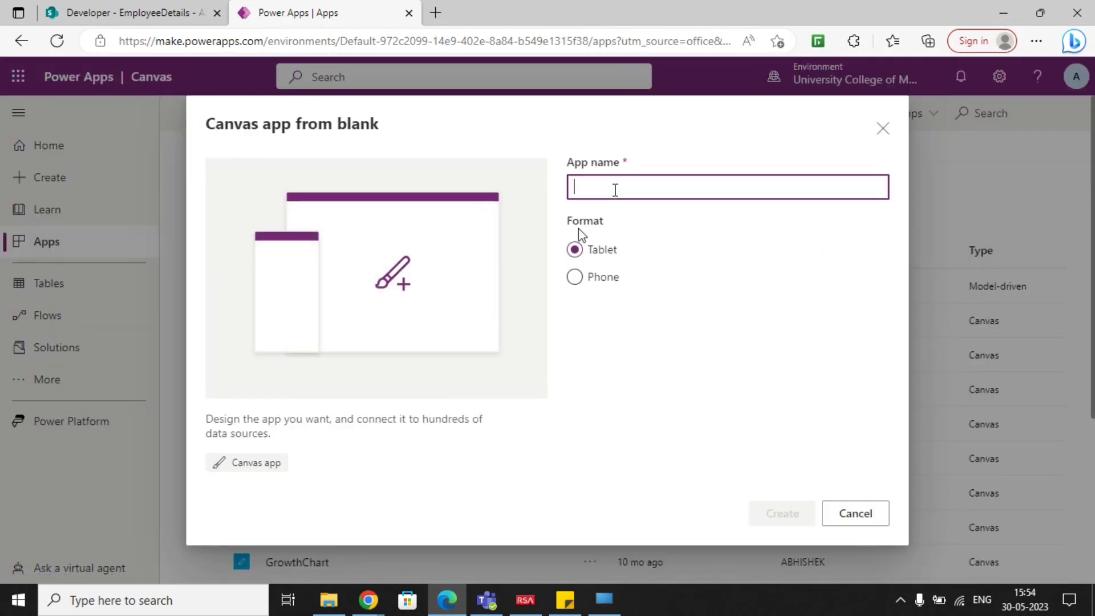
pyautogui.write('Employe')
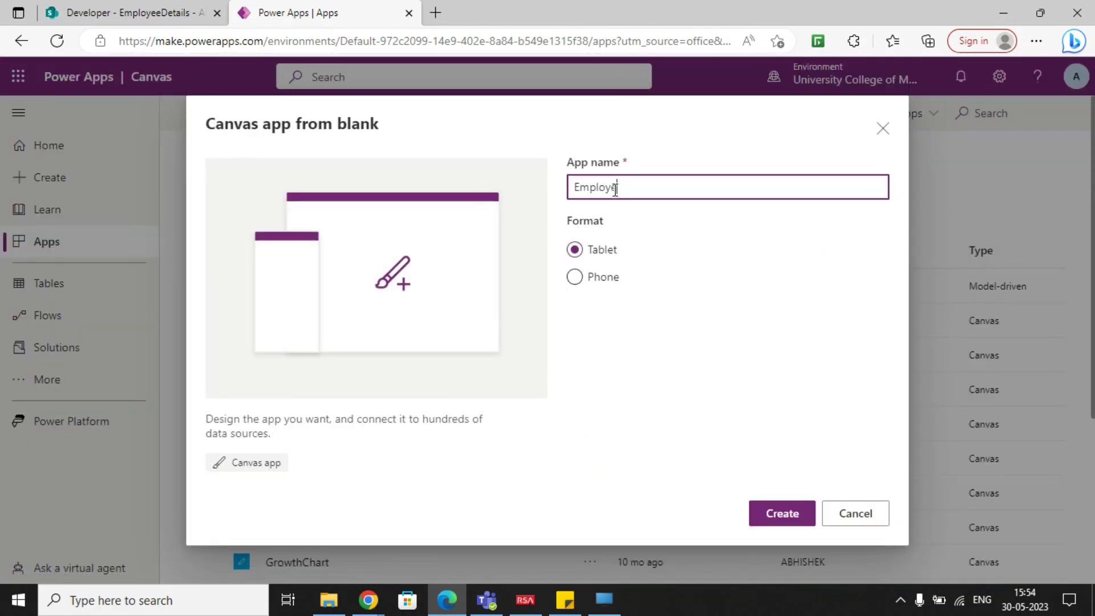
pyautogui.write('eDetails')
pyautogui.click(604, 253)
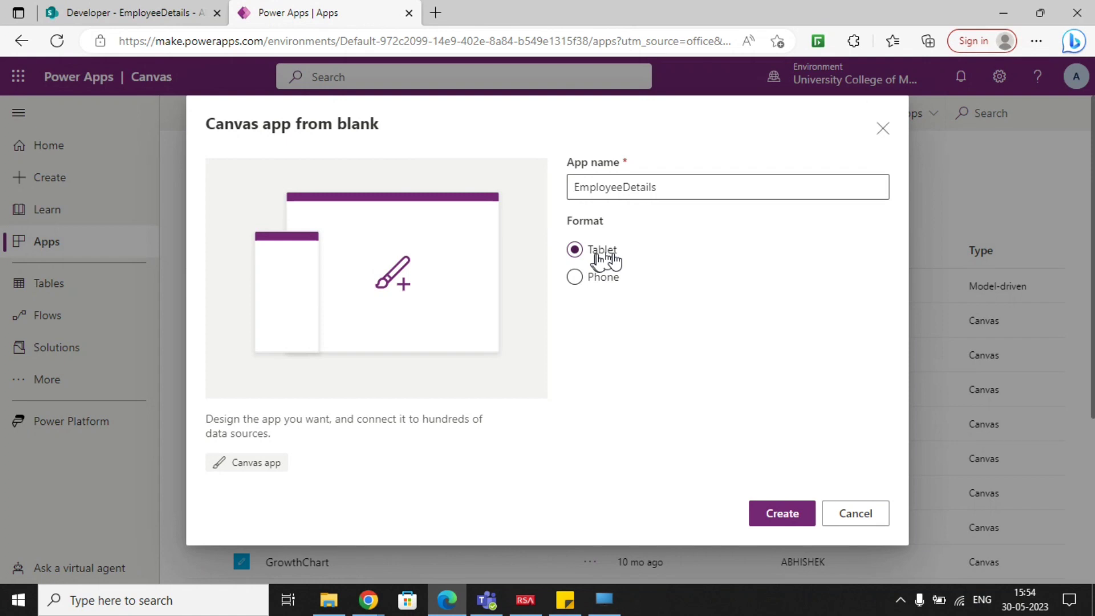
pyautogui.click(780, 513)
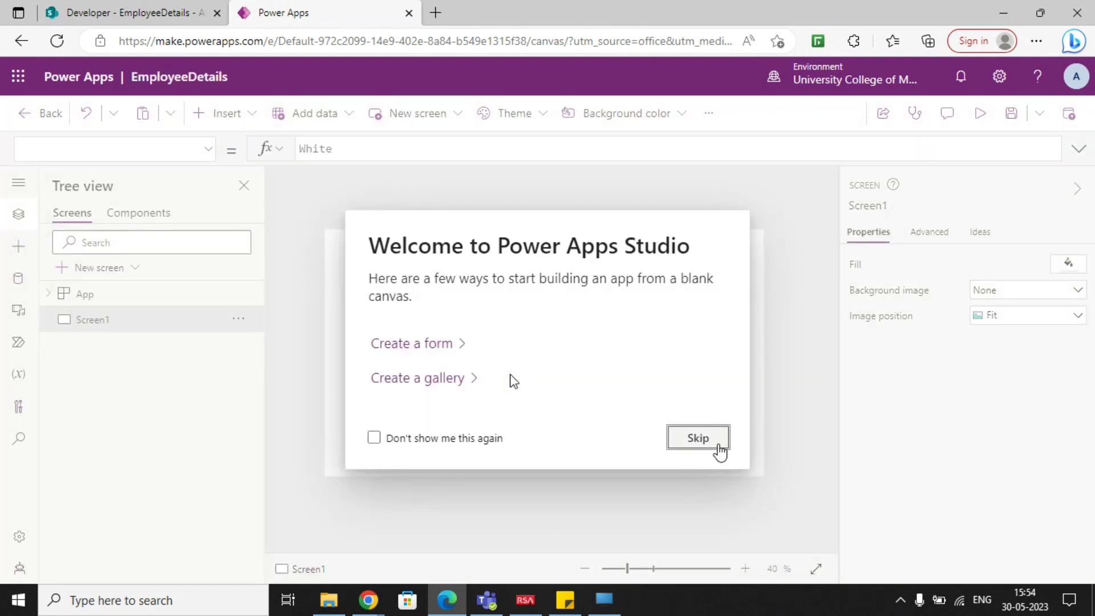
pyautogui.click(715, 446)
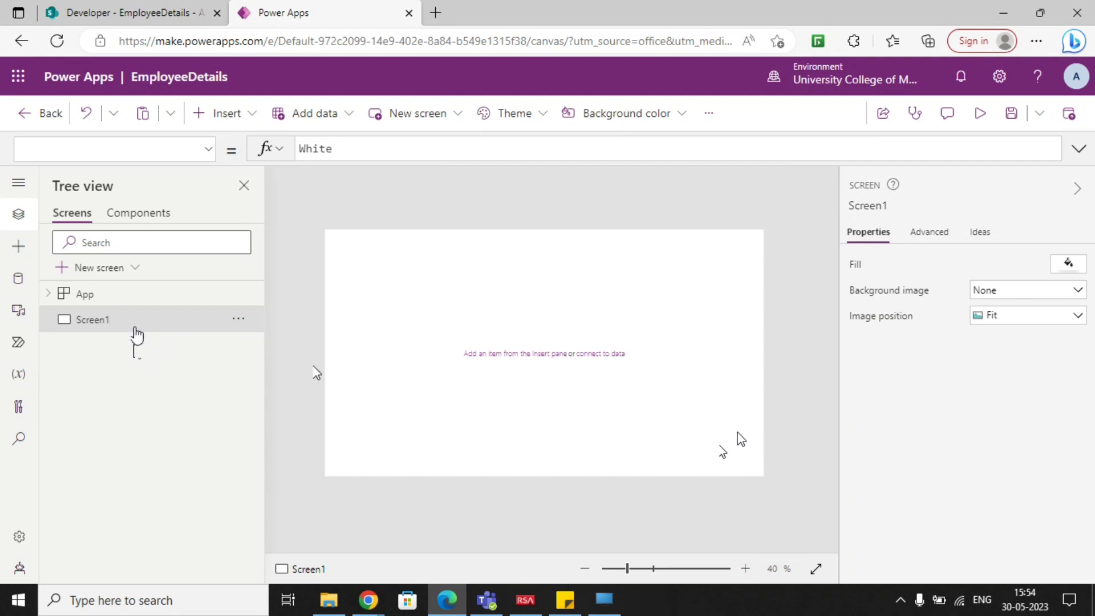
# Find the SharePoint connector among the data sources by searching for "sharepoint" and use its existing connection.
pyautogui.click(146, 17)
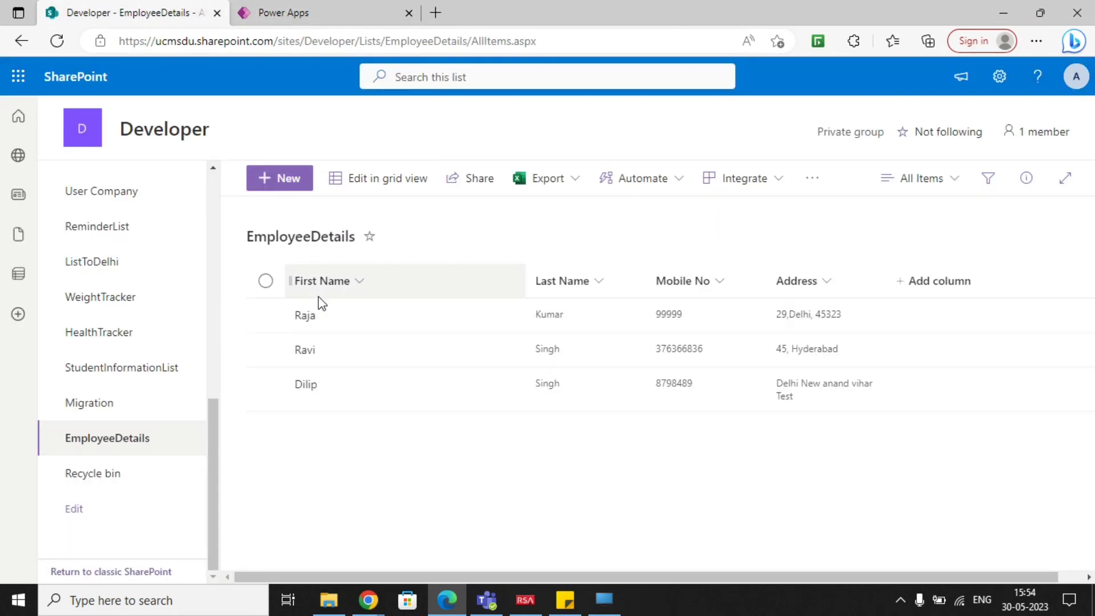
pyautogui.click(315, 9)
pyautogui.click(19, 278)
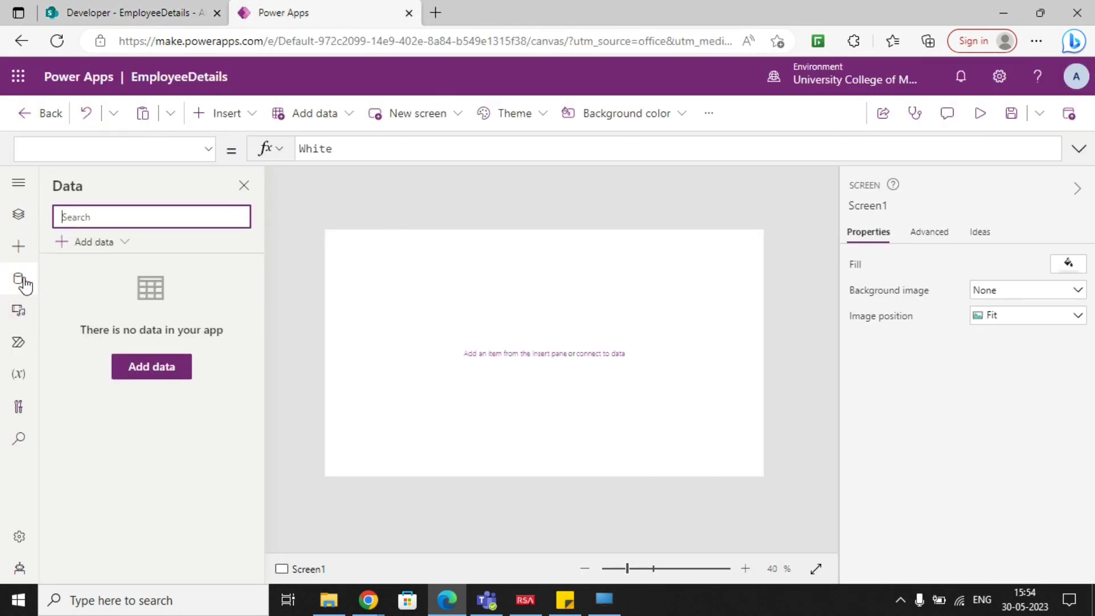
pyautogui.click(104, 245)
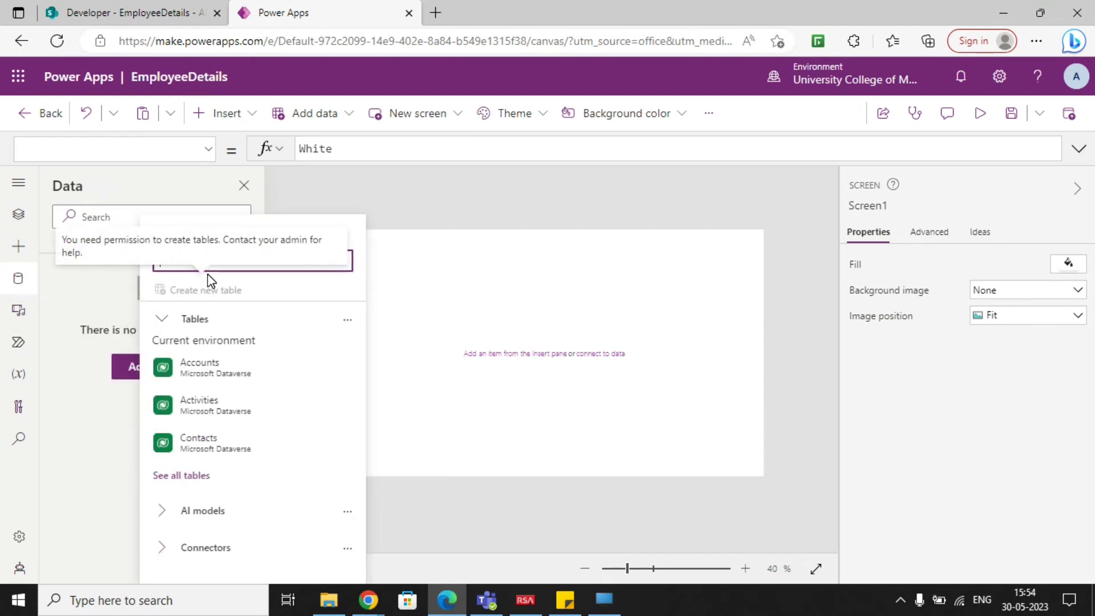
pyautogui.click(227, 268)
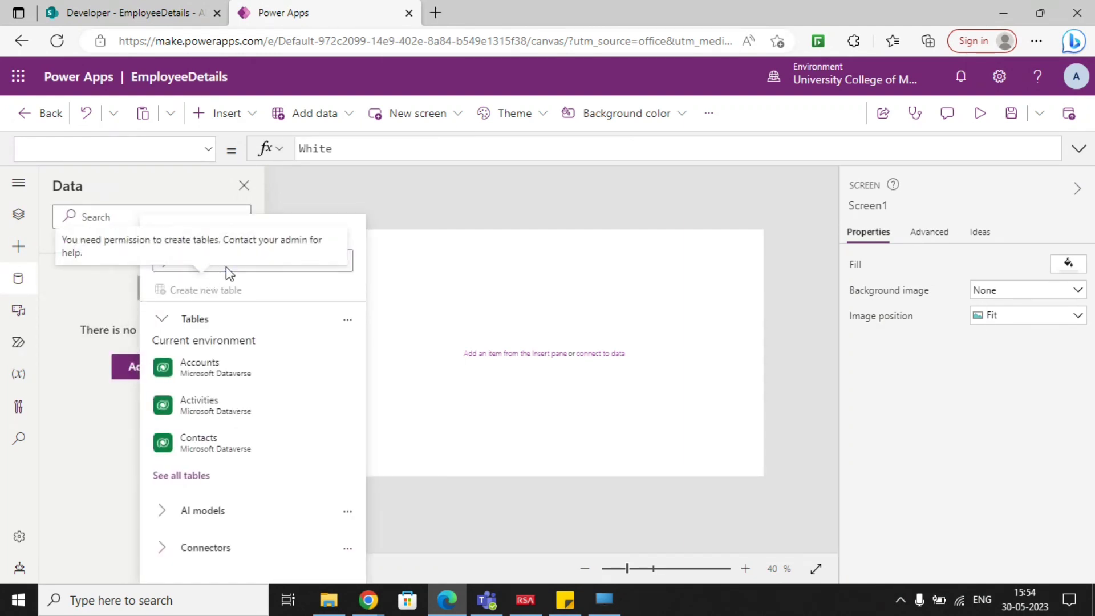
pyautogui.click(265, 261)
pyautogui.write('sharep')
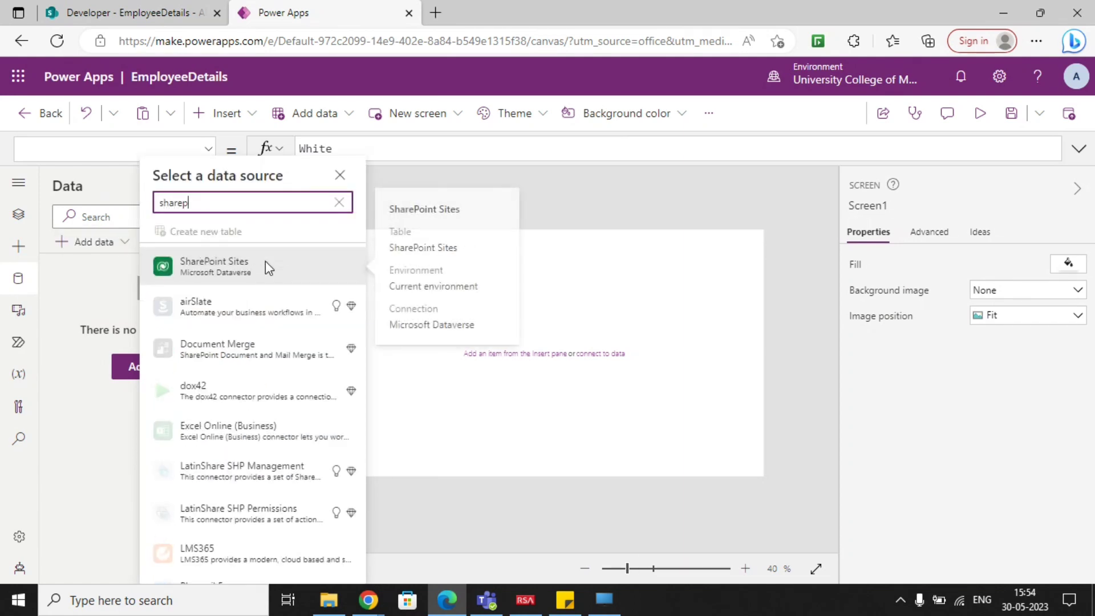
pyautogui.write('oint')
pyautogui.scroll(-1, 244, 338)
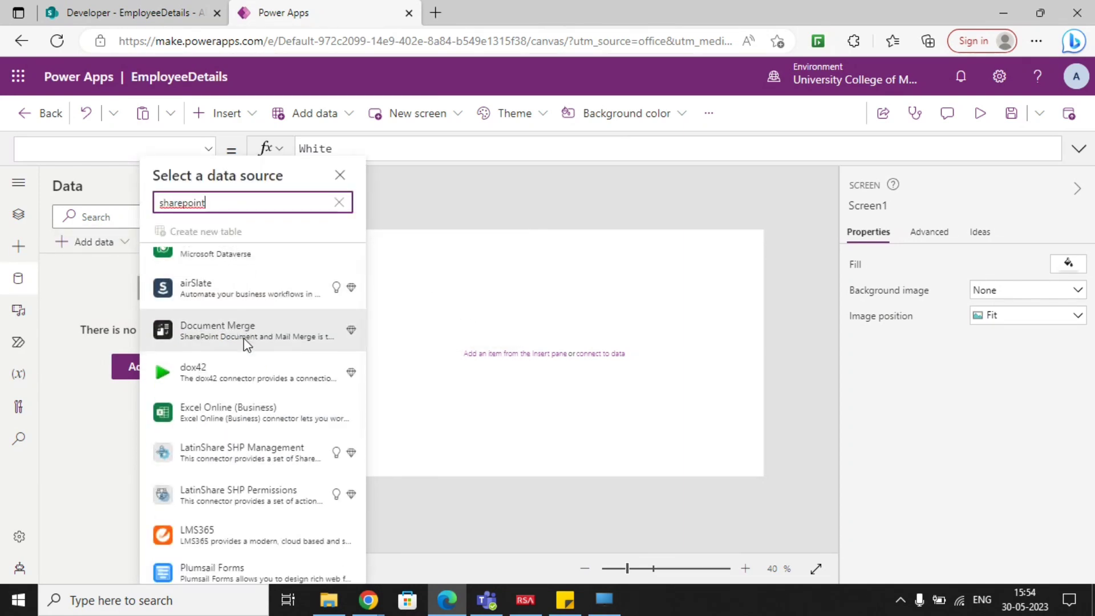
pyautogui.scroll(-5, 244, 337)
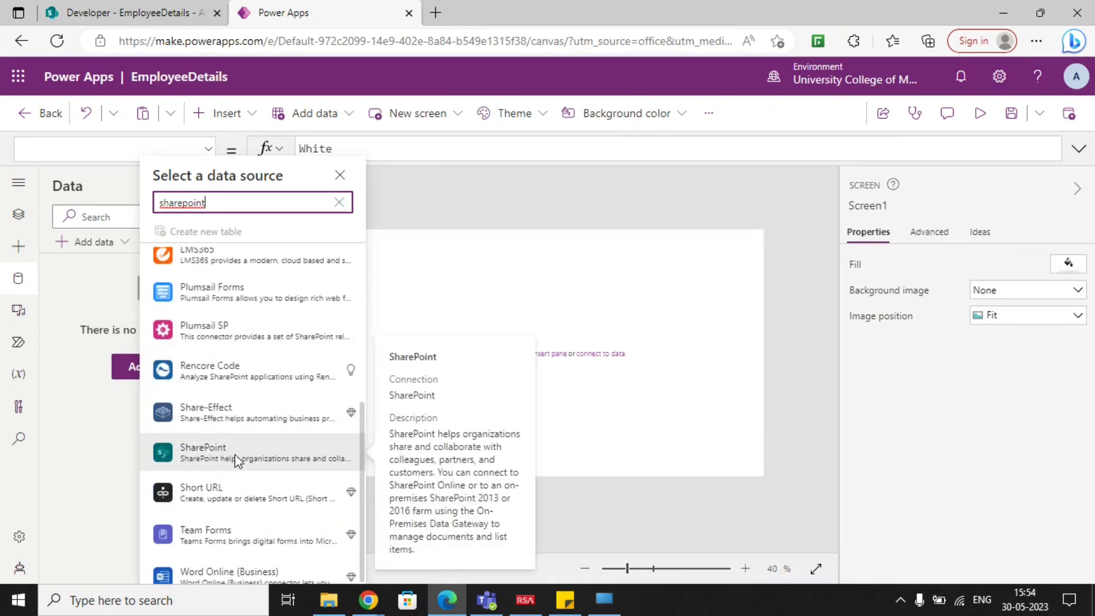
pyautogui.click(240, 456)
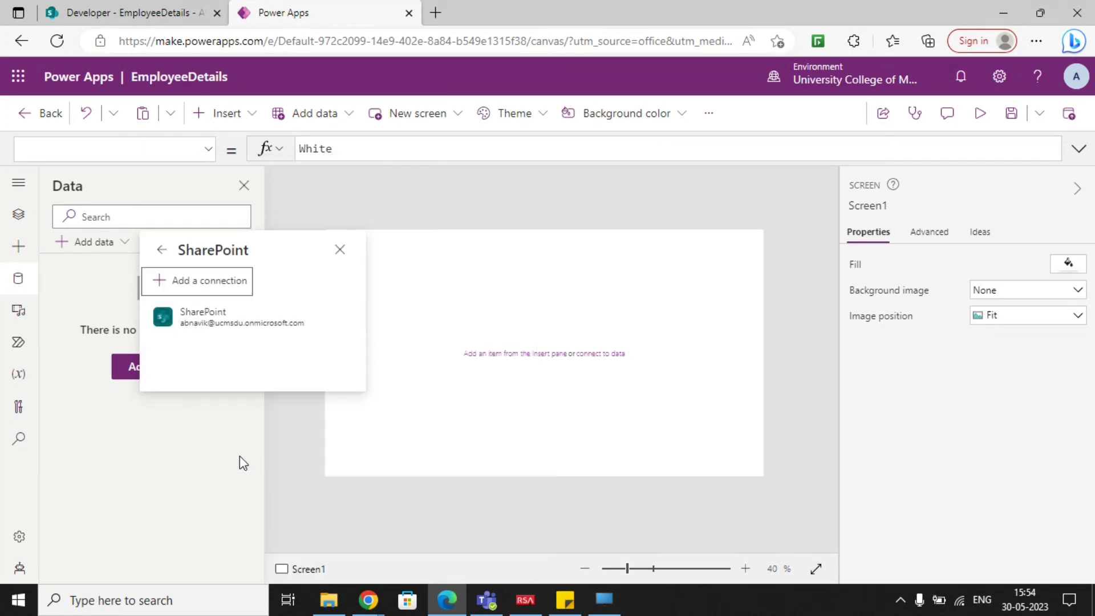
pyautogui.click(217, 319)
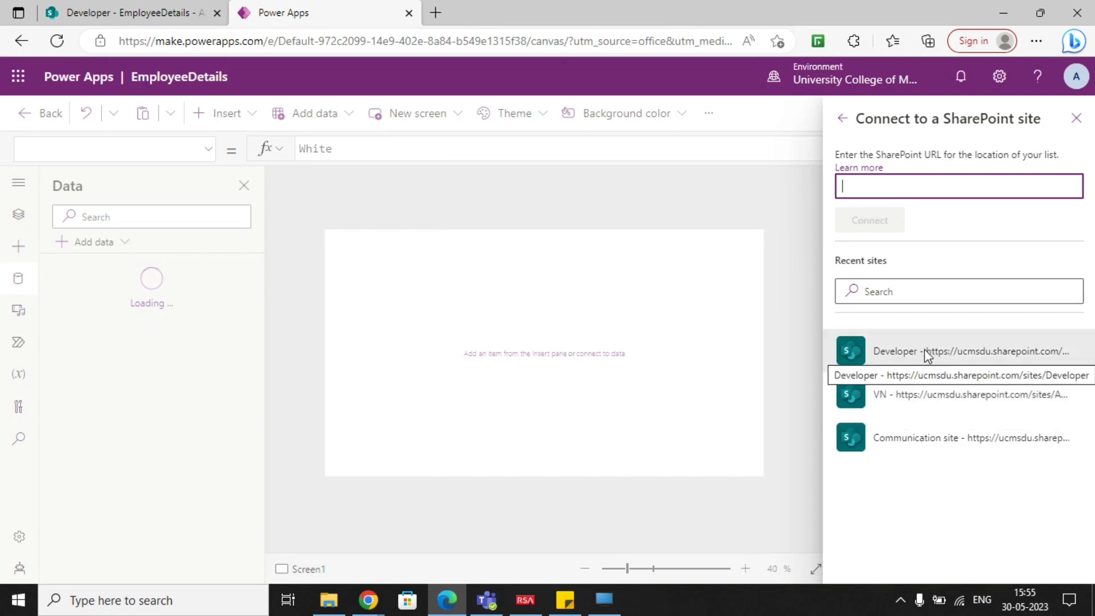
# Connect the app to the EmployeeDetails list on the Developer SharePoint site.
pyautogui.click(939, 354)
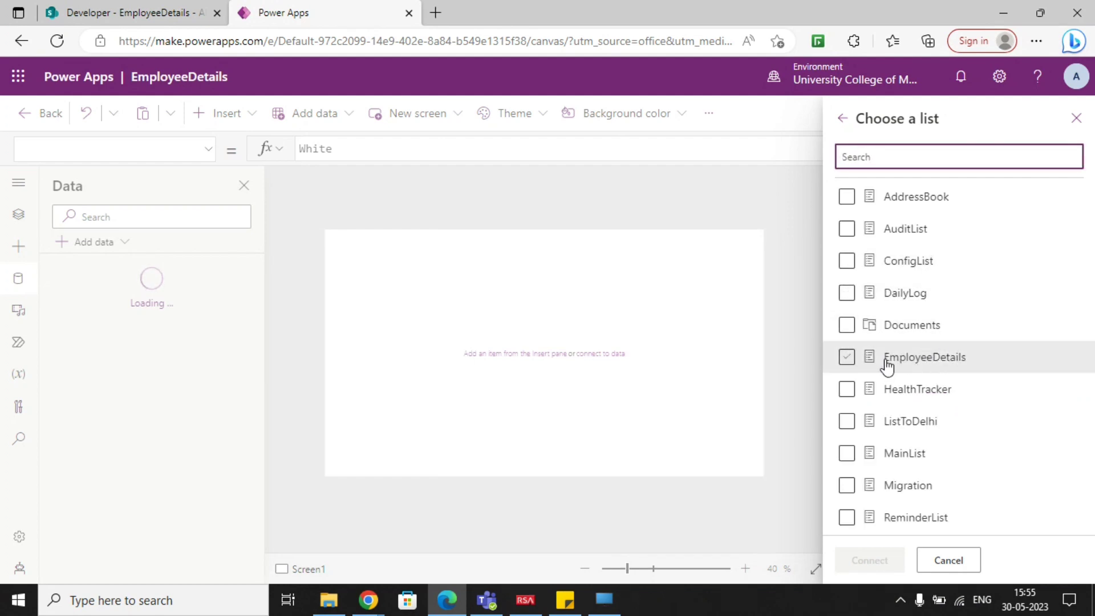
pyautogui.click(136, 9)
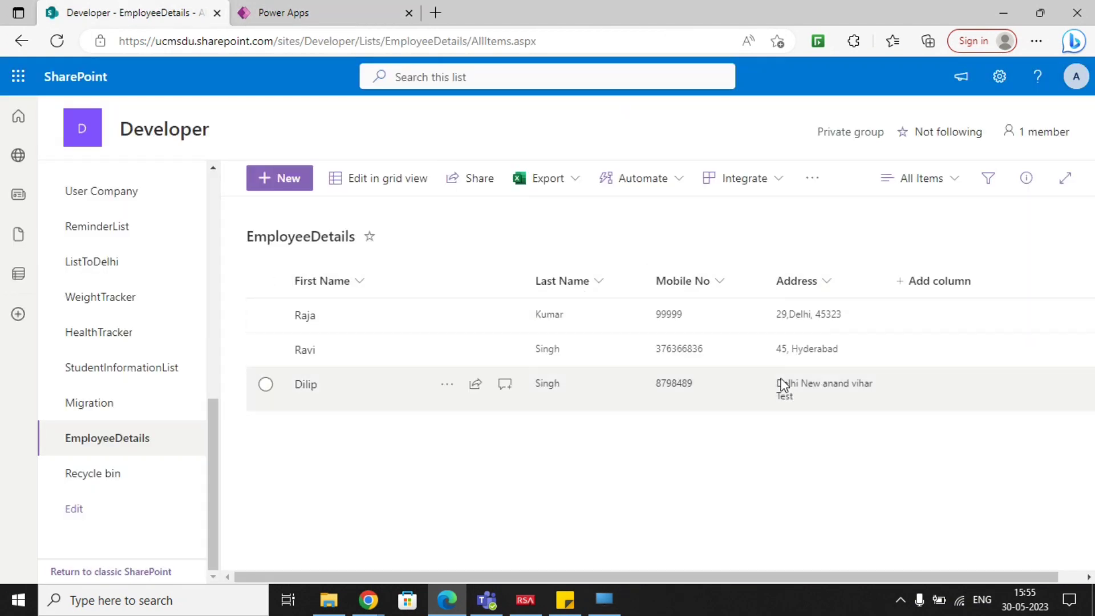
pyautogui.click(325, 7)
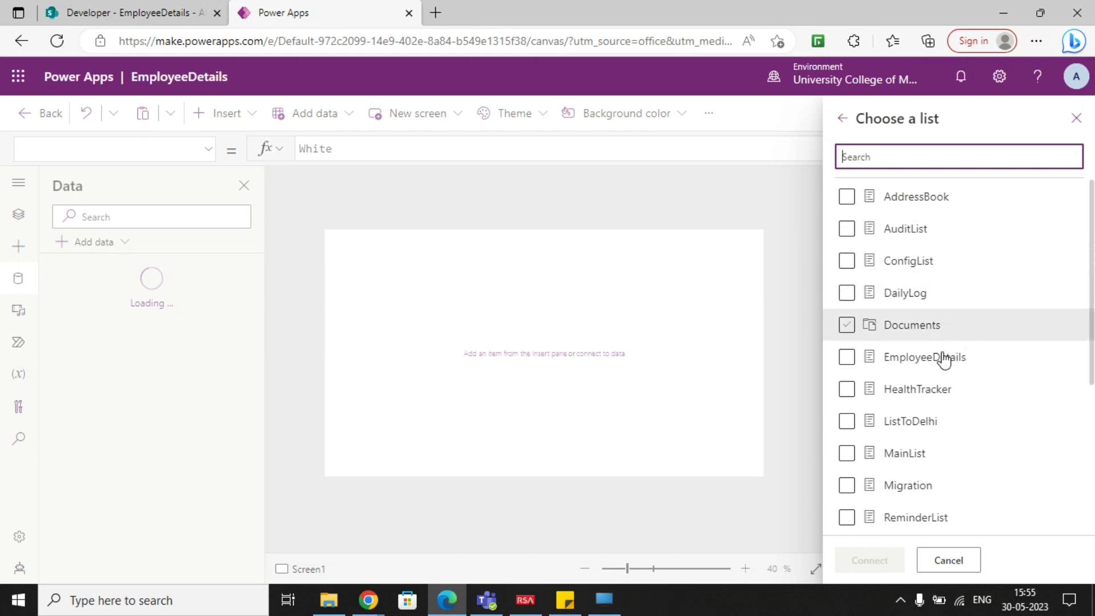
pyautogui.click(856, 361)
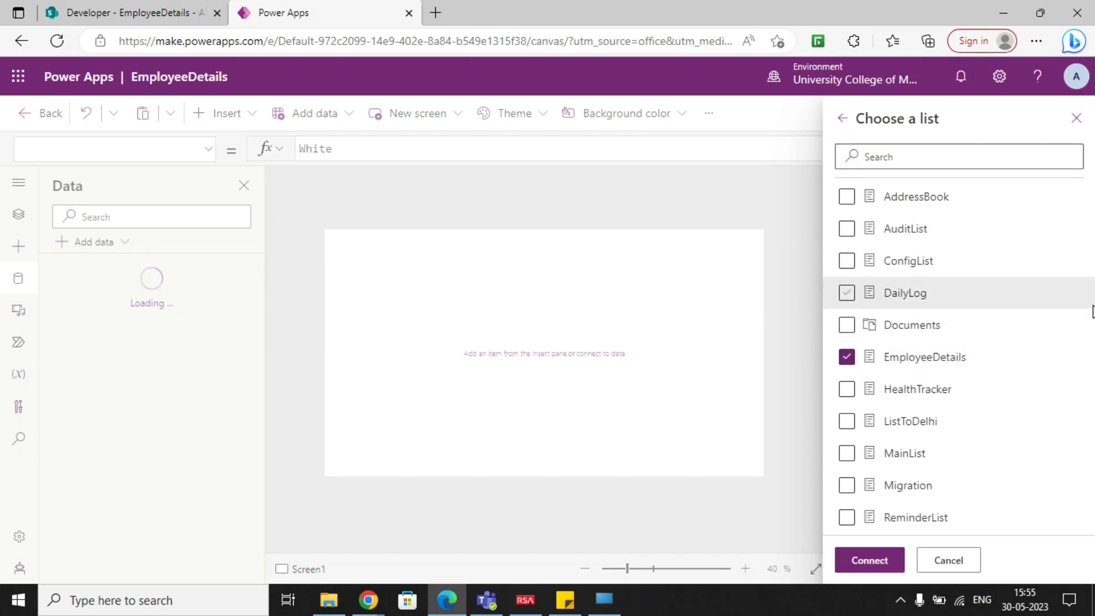
pyautogui.click(864, 573)
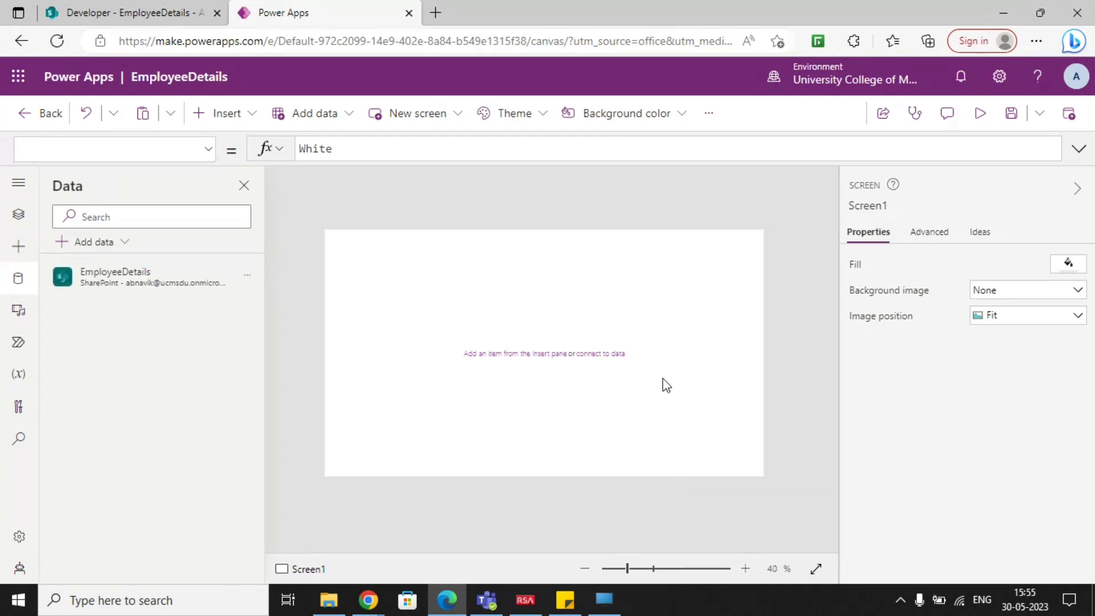
# Insert a vertical gallery on Screen1 and bind it to the EmployeeDetails data source.
pyautogui.click(23, 221)
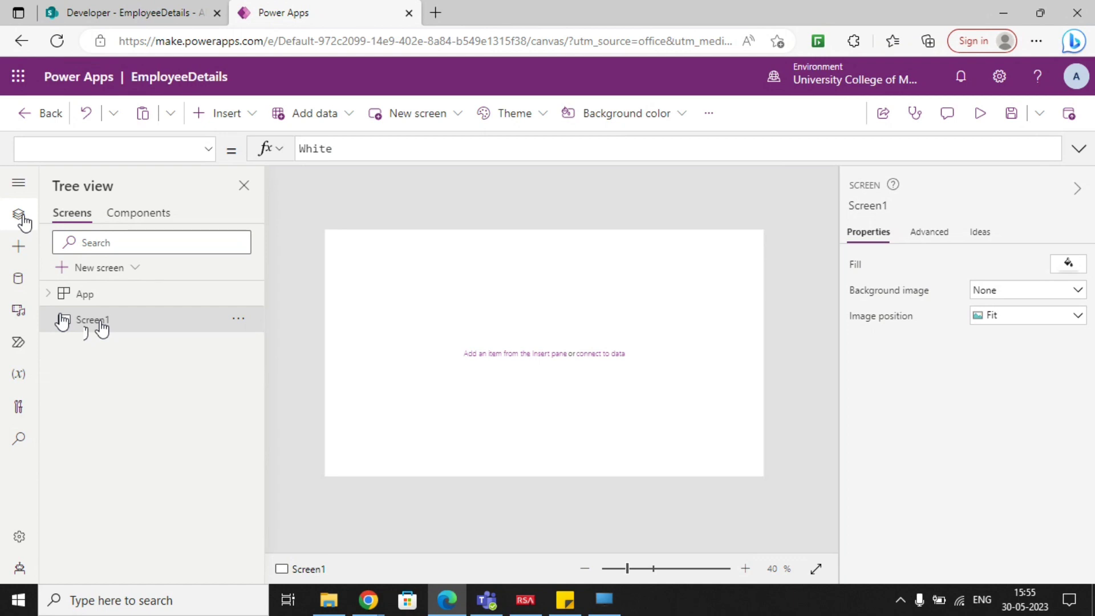
pyautogui.click(125, 12)
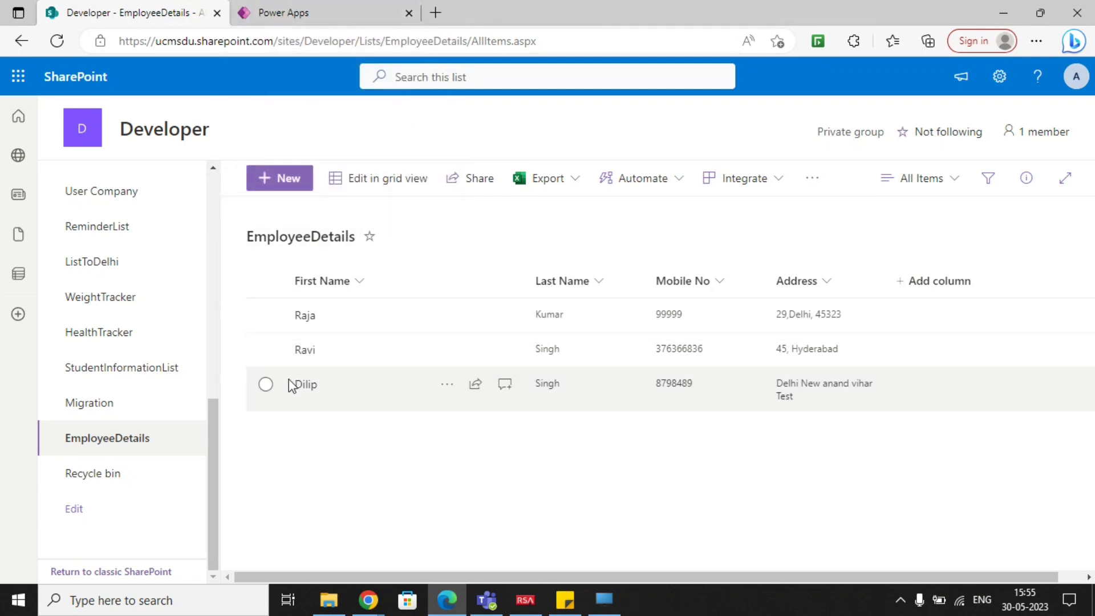
pyautogui.click(296, 13)
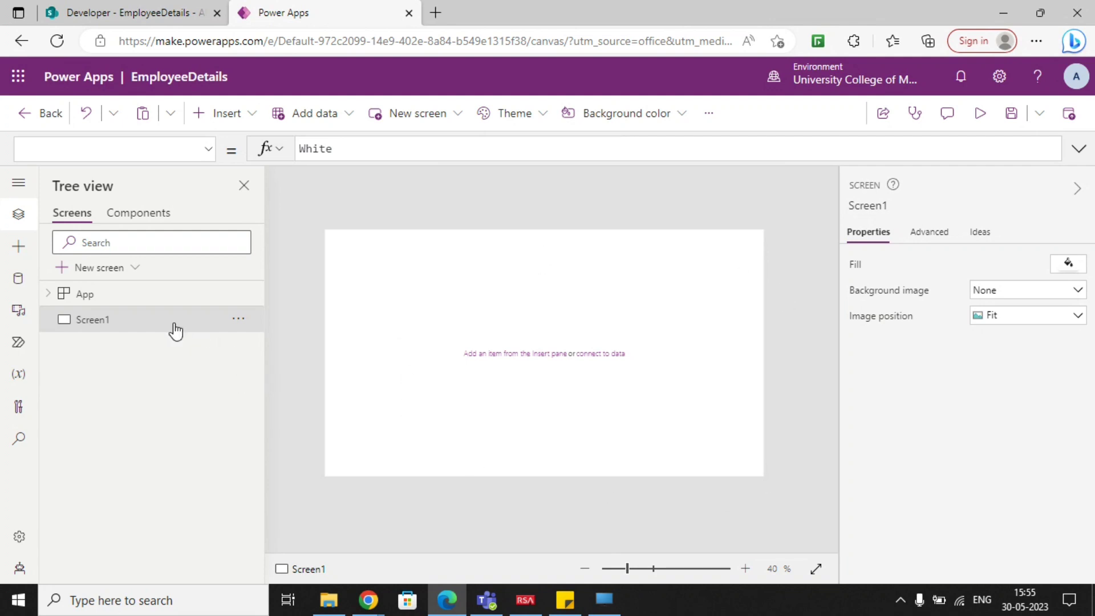
pyautogui.click(231, 116)
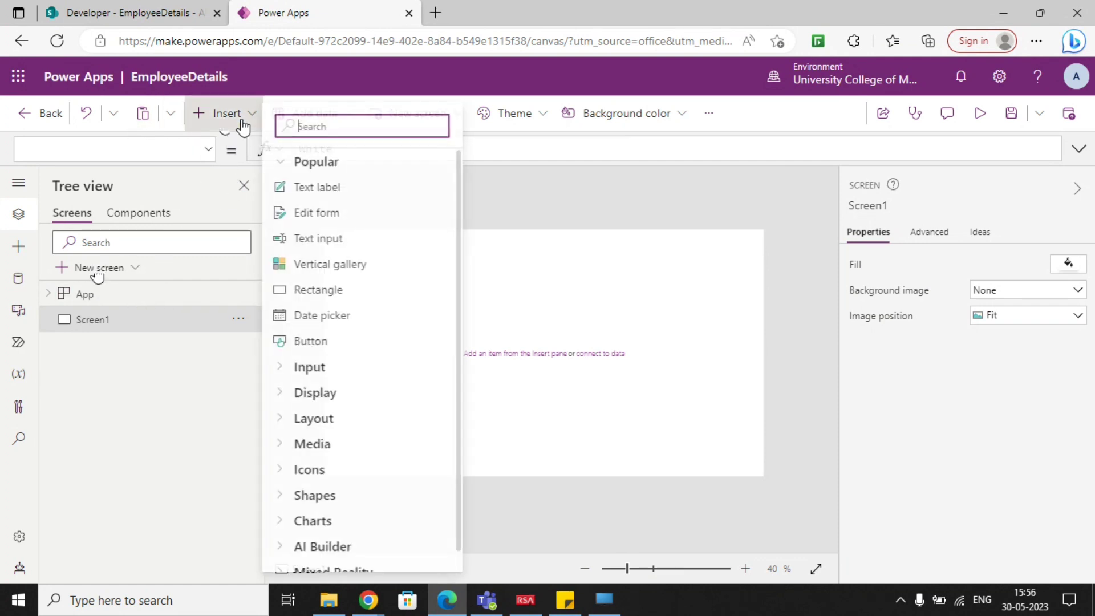
pyautogui.click(358, 268)
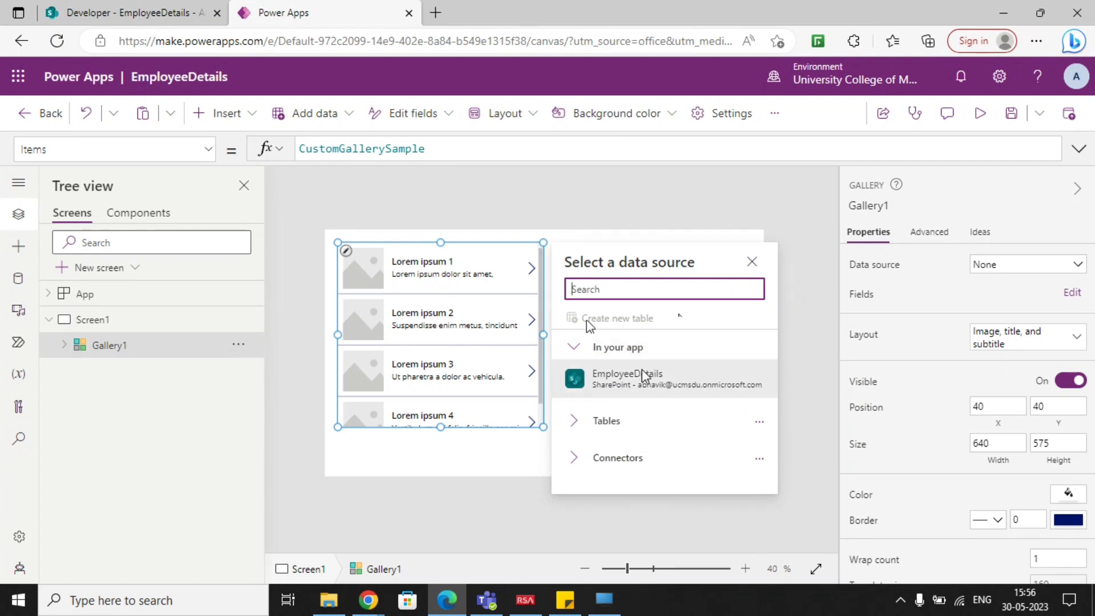
pyautogui.moveTo(643, 369)
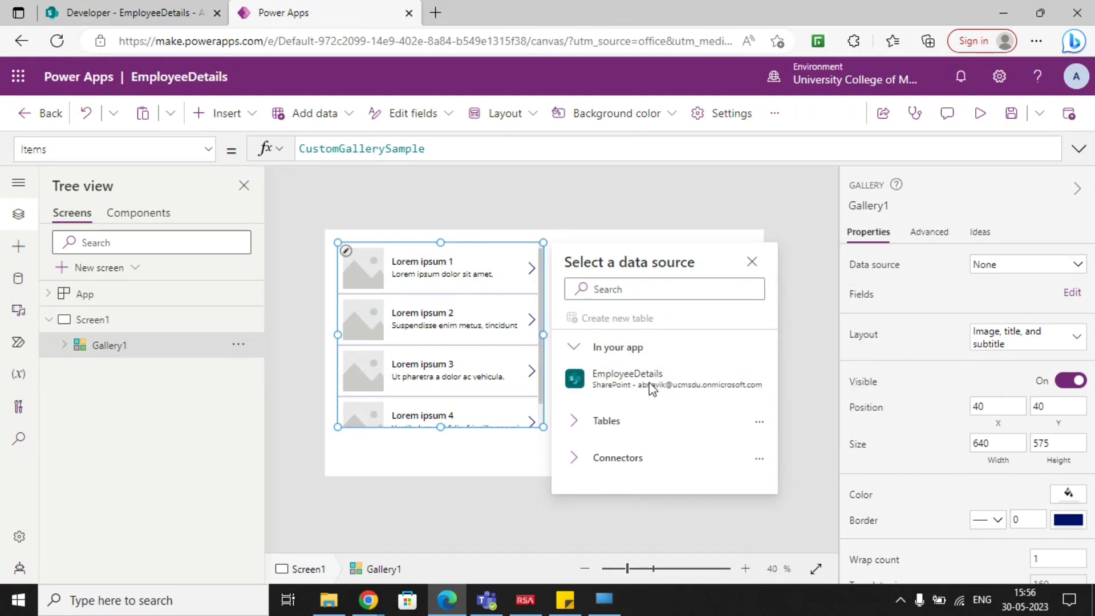
pyautogui.click(632, 381)
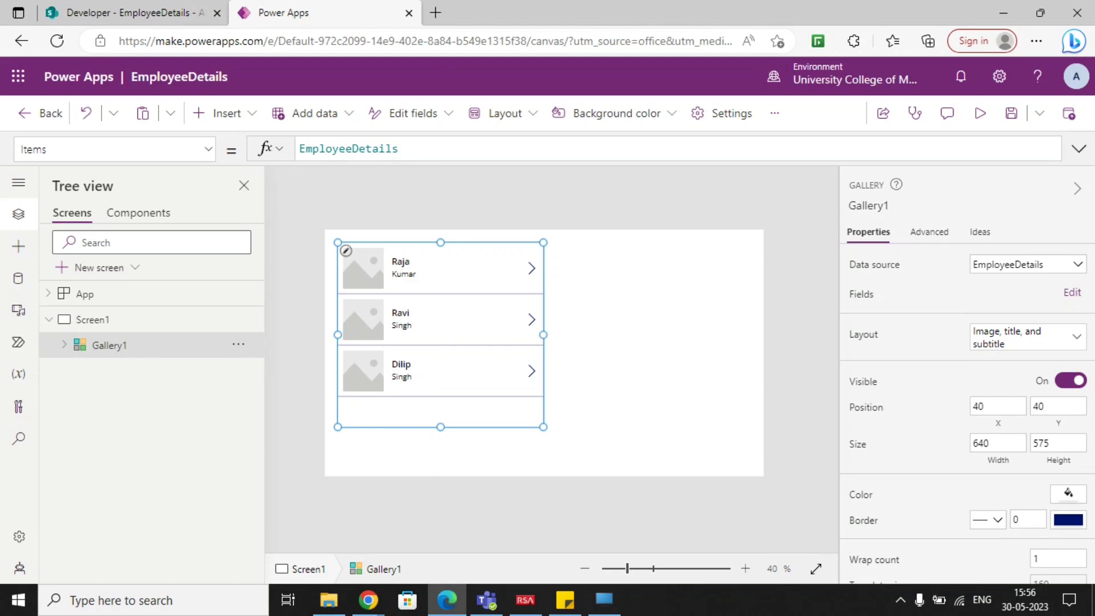
# Widen the gallery to about 1302 and move its top edge down to Y 60, making it about 555 high.
pyautogui.moveTo(670, 335); pyautogui.dragTo(757, 354)
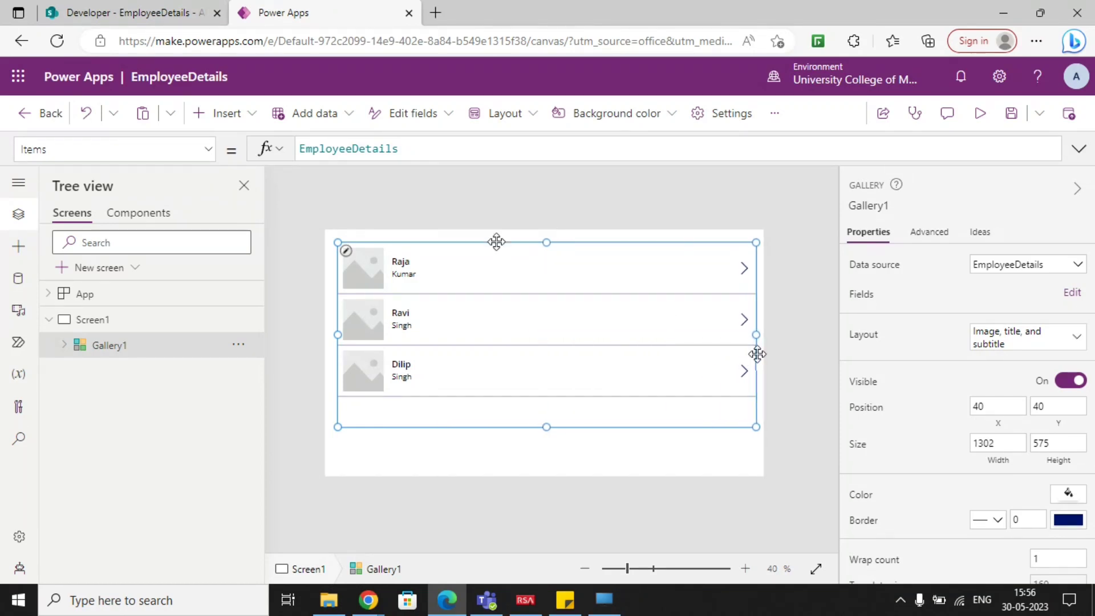
pyautogui.moveTo(550, 263); pyautogui.dragTo(548, 251)
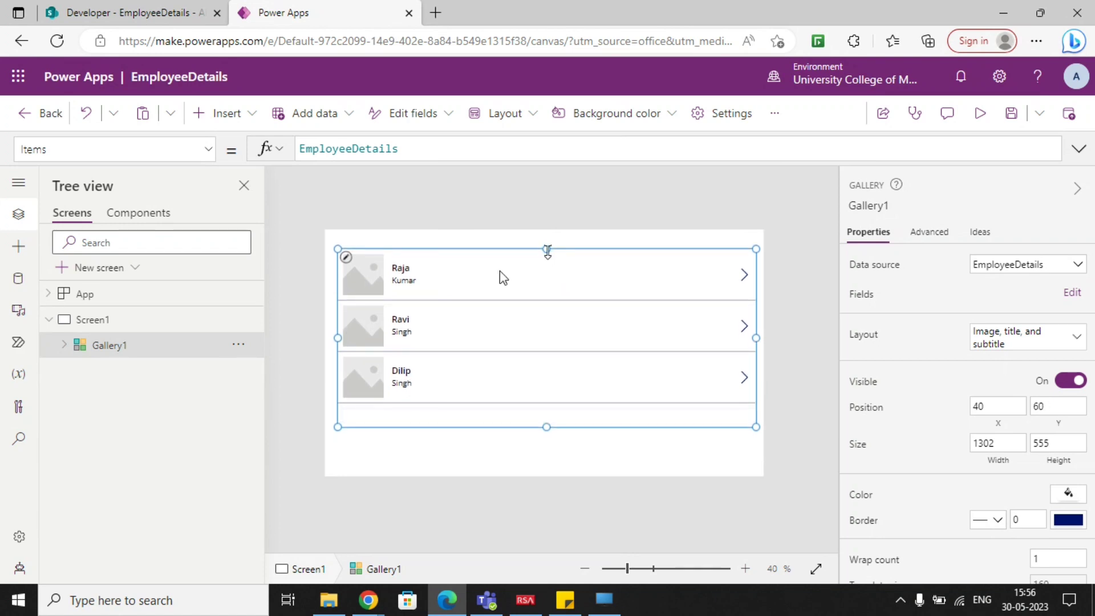
# Inspect the formulas of the gallery's title and subtitle labels and compare them with the SharePoint list's columns.
pyautogui.click(402, 268)
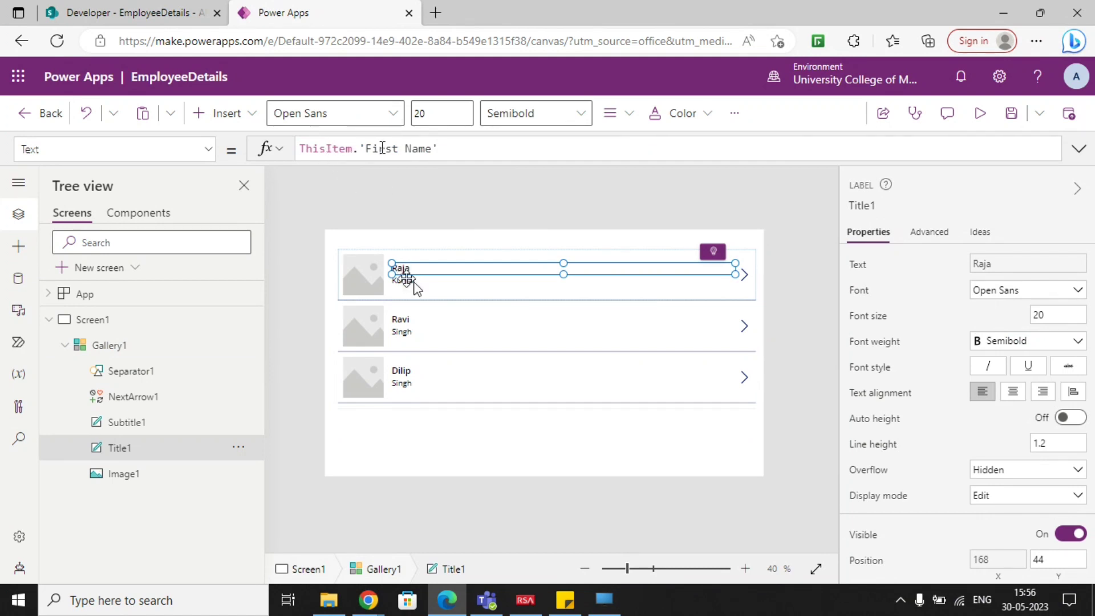
pyautogui.click(418, 280)
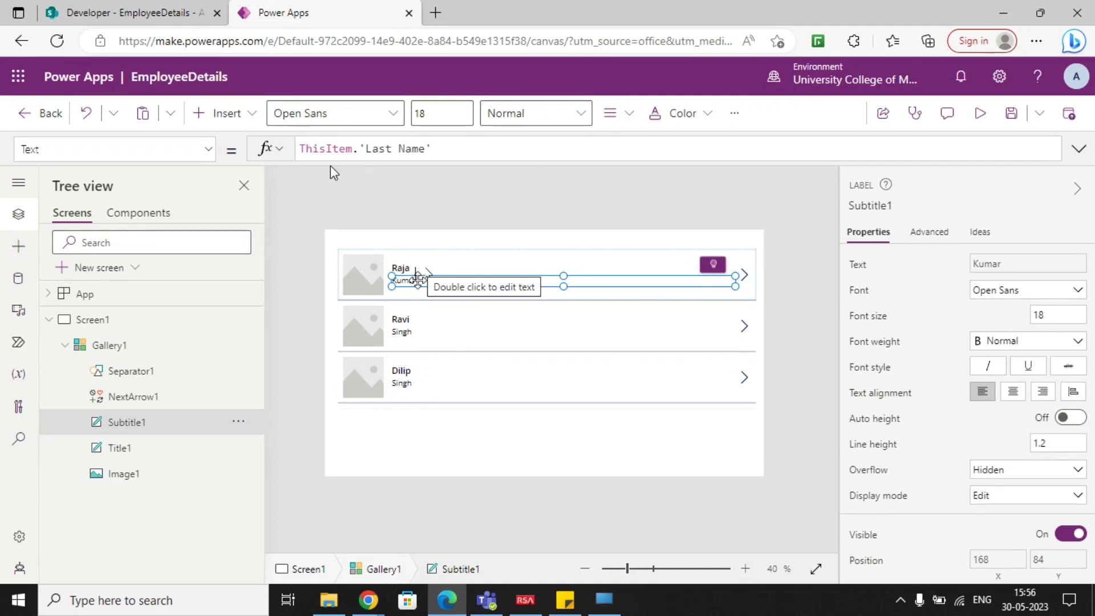
pyautogui.click(146, 10)
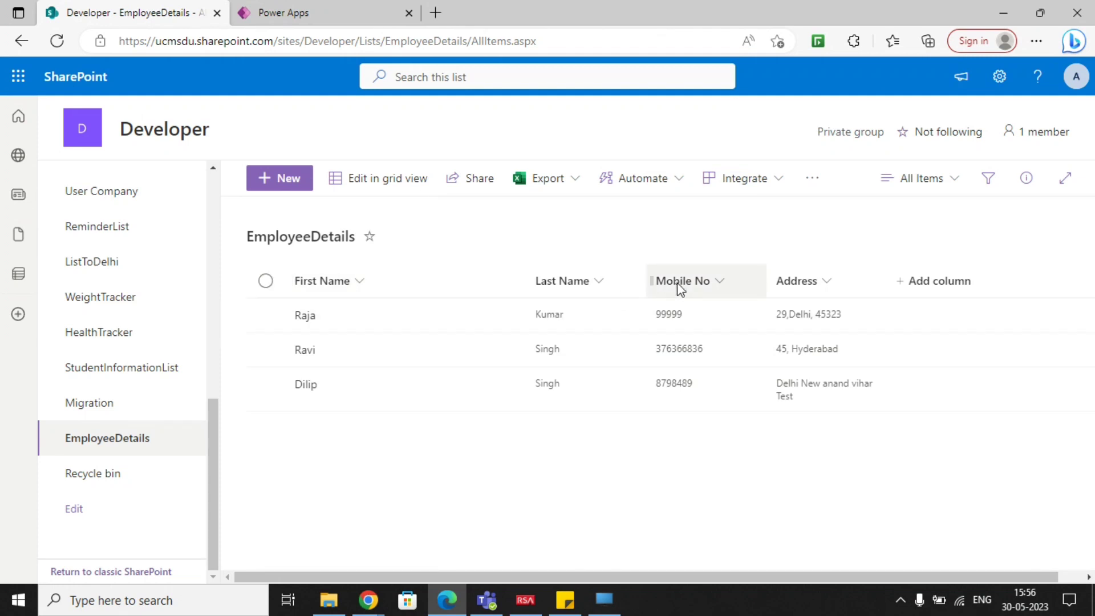
pyautogui.click(279, 17)
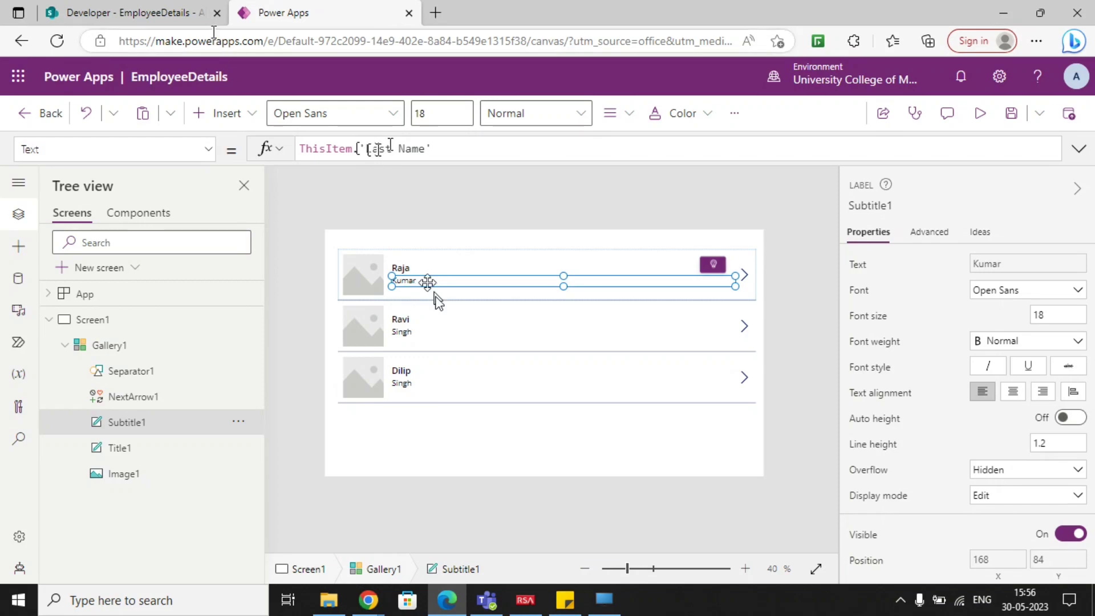
# Check the SharePoint list's columns and change the gallery subtitle's text formula to ThisItem.'Mobile No'.
pyautogui.hotkey('ctrl', 'shift', 'Tab')
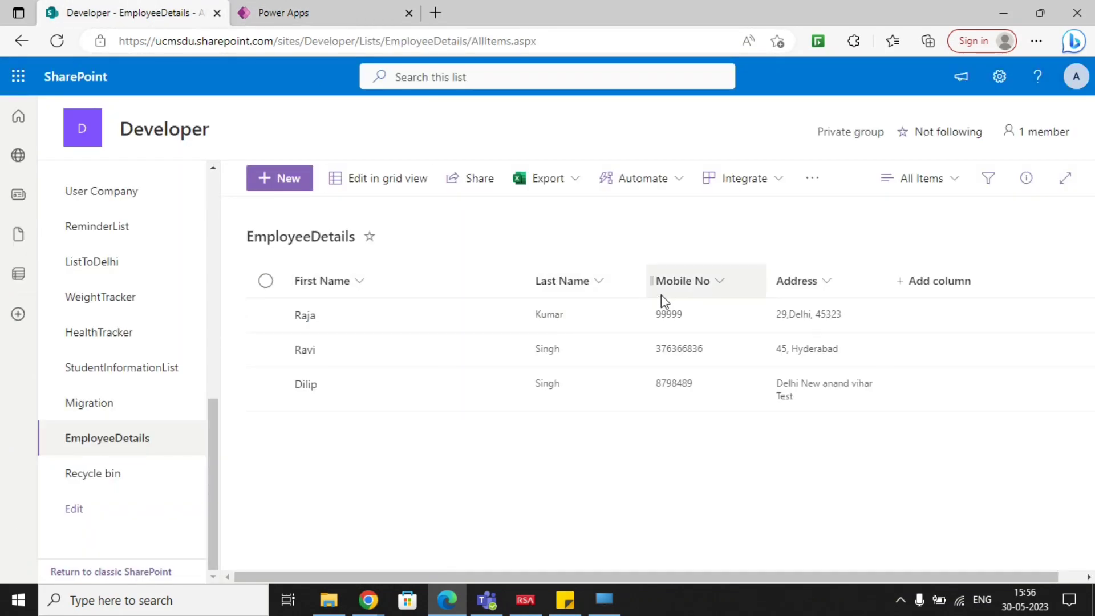
pyautogui.click(279, 15)
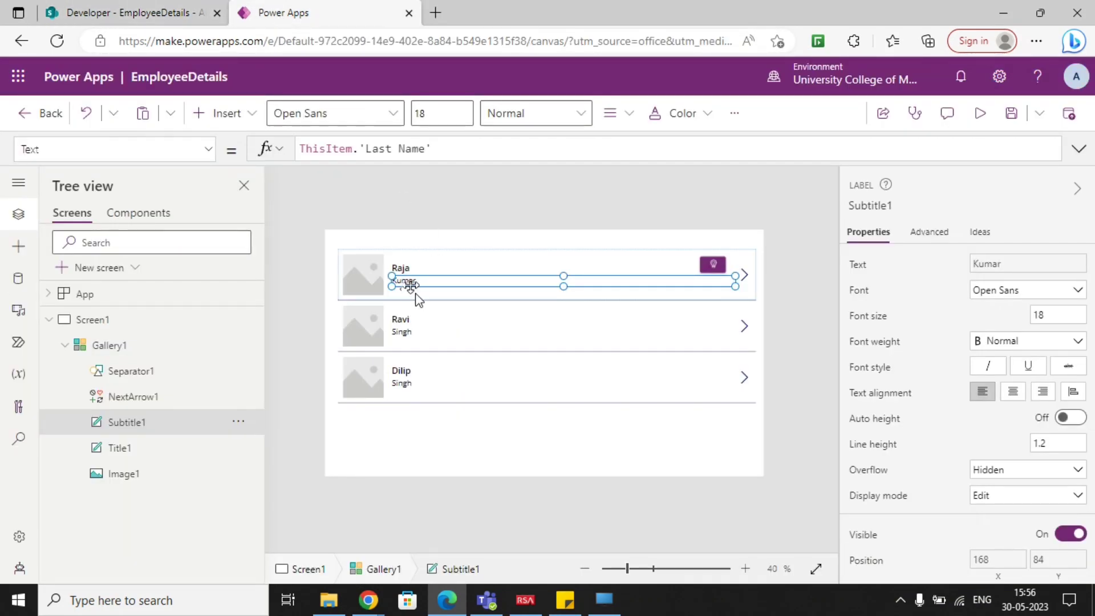
pyautogui.moveTo(431, 149); pyautogui.dragTo(355, 149)
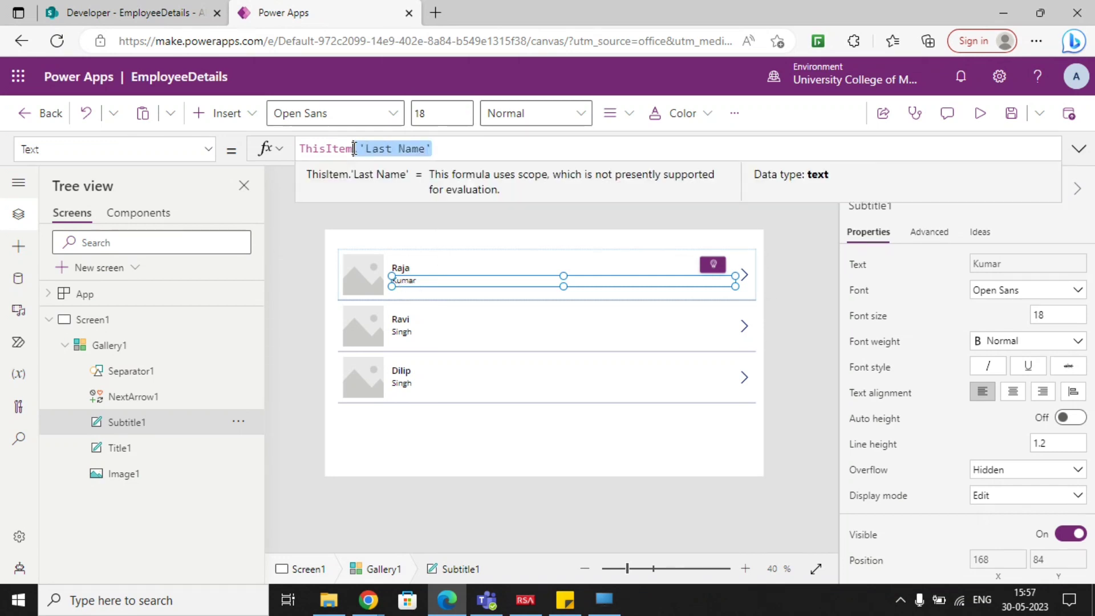
pyautogui.press('BackSpace')
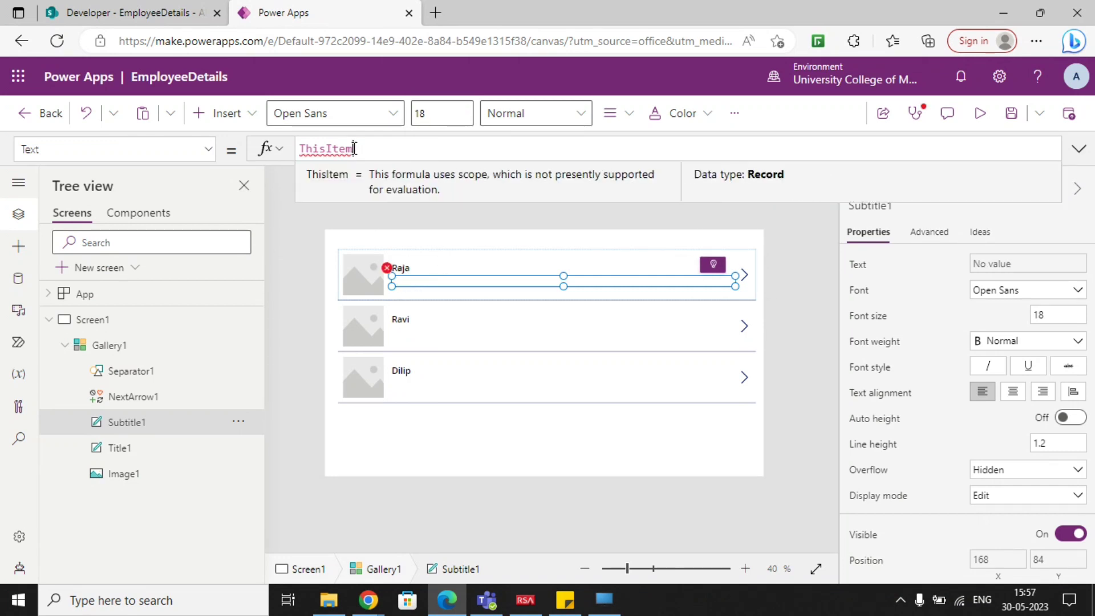
pyautogui.write('.')
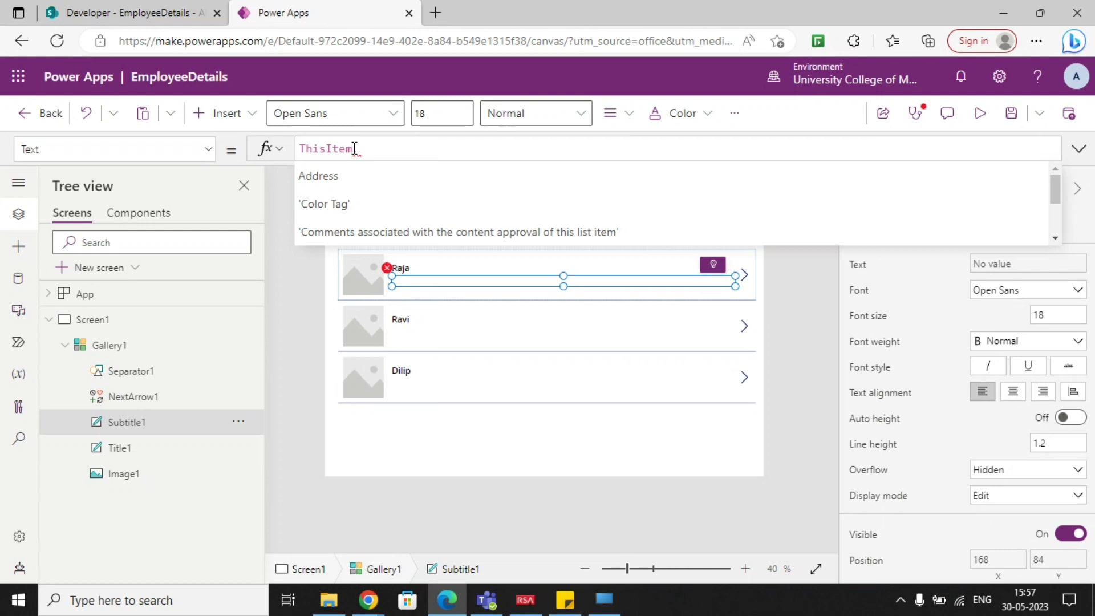
pyautogui.write('mob')
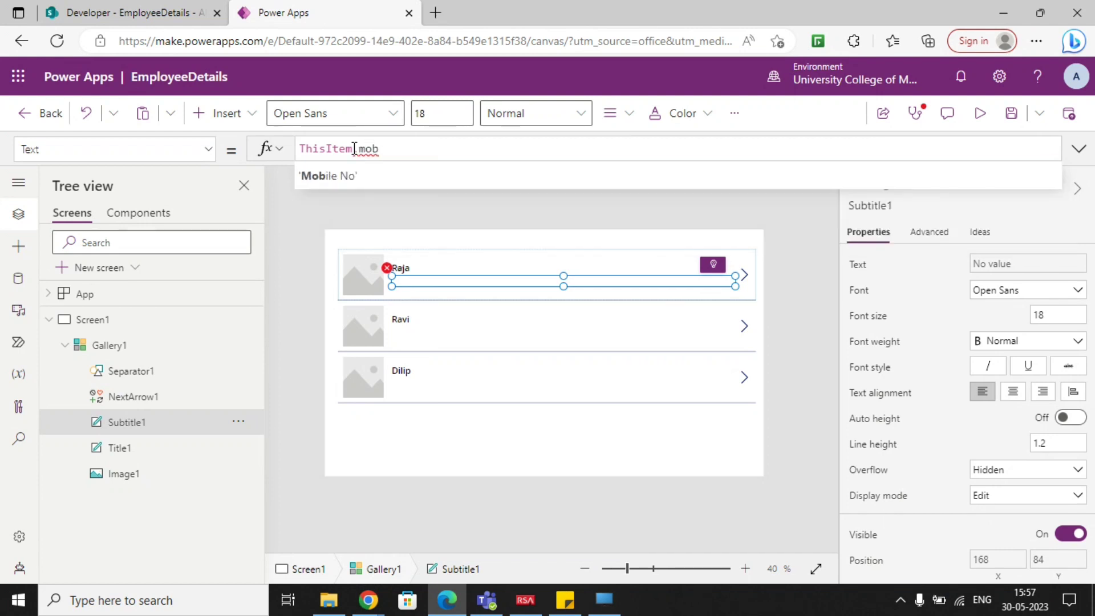
pyautogui.press('Tab')
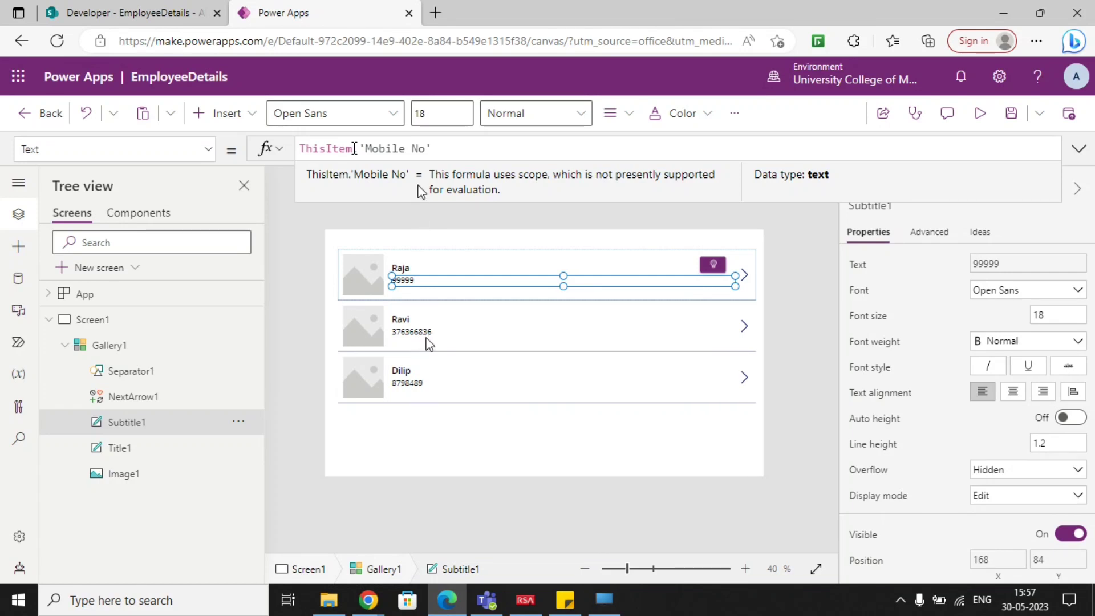
# Set the gallery subtitle's text formula back to ThisItem.'Last Name'.
pyautogui.moveTo(444, 148); pyautogui.dragTo(357, 148)
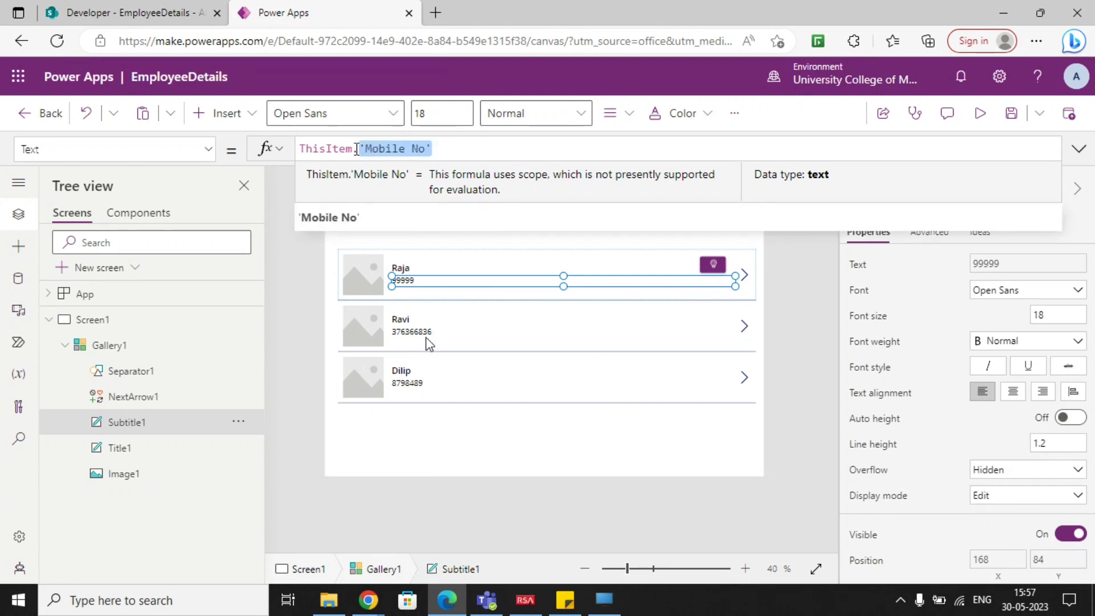
pyautogui.write('las')
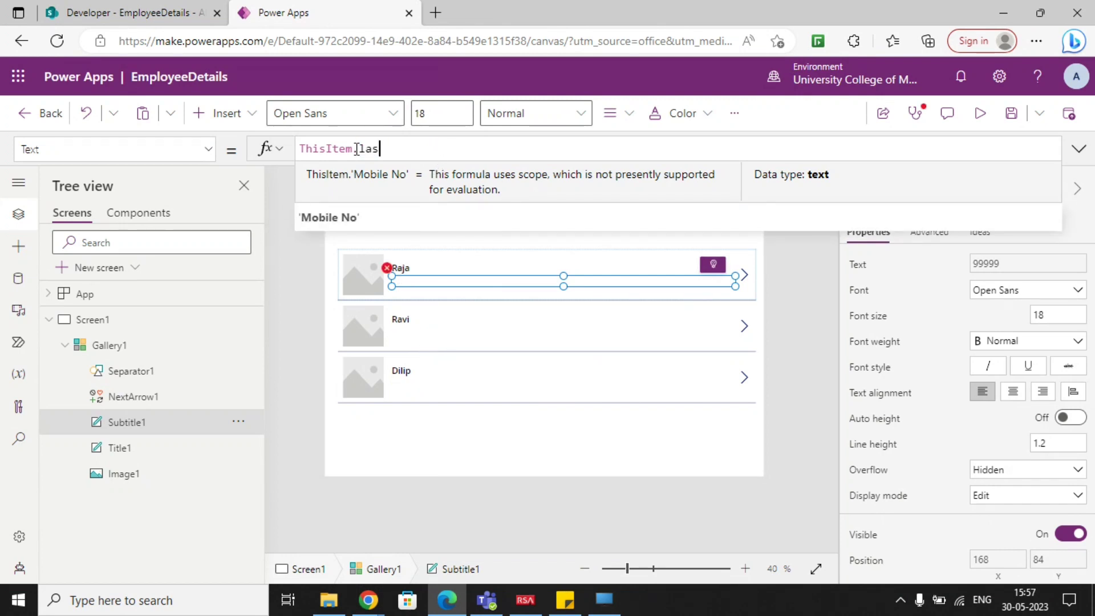
pyautogui.write('t')
pyautogui.press('Tab')
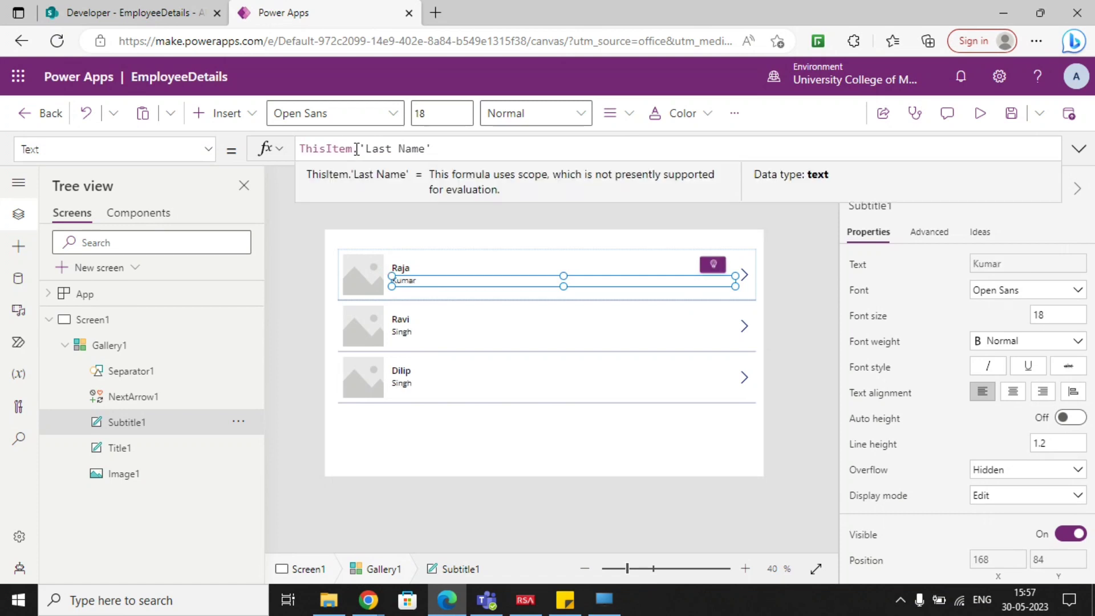
pyautogui.click(672, 471)
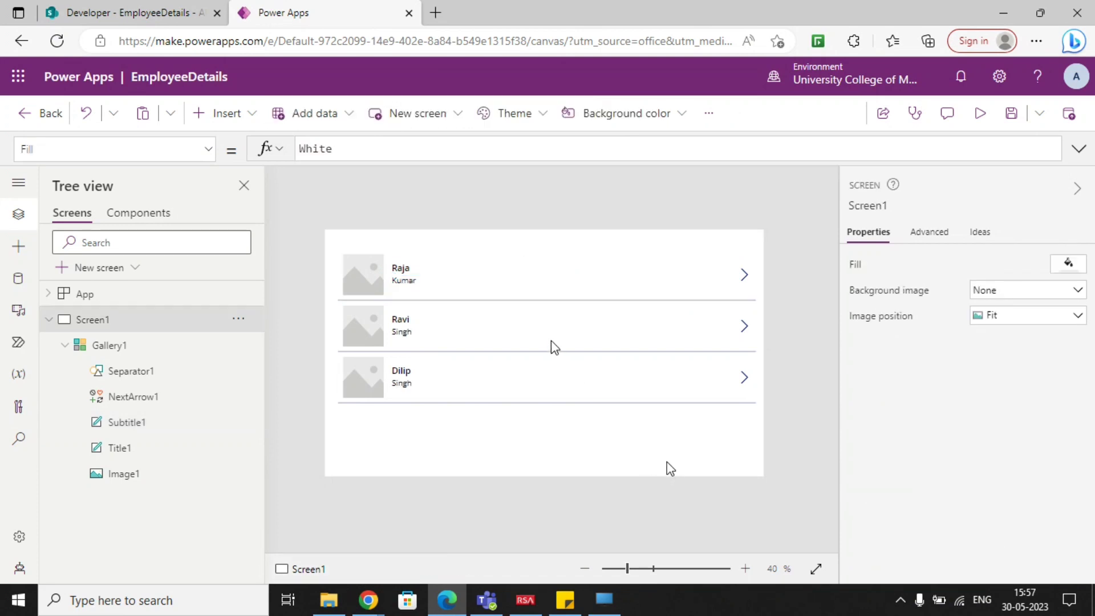
# Shorten the gallery's rows slightly, then resize the gallery to about 600 high with its top edge at about Y 146.
pyautogui.click(548, 299)
pyautogui.moveTo(549, 299); pyautogui.dragTo(549, 291)
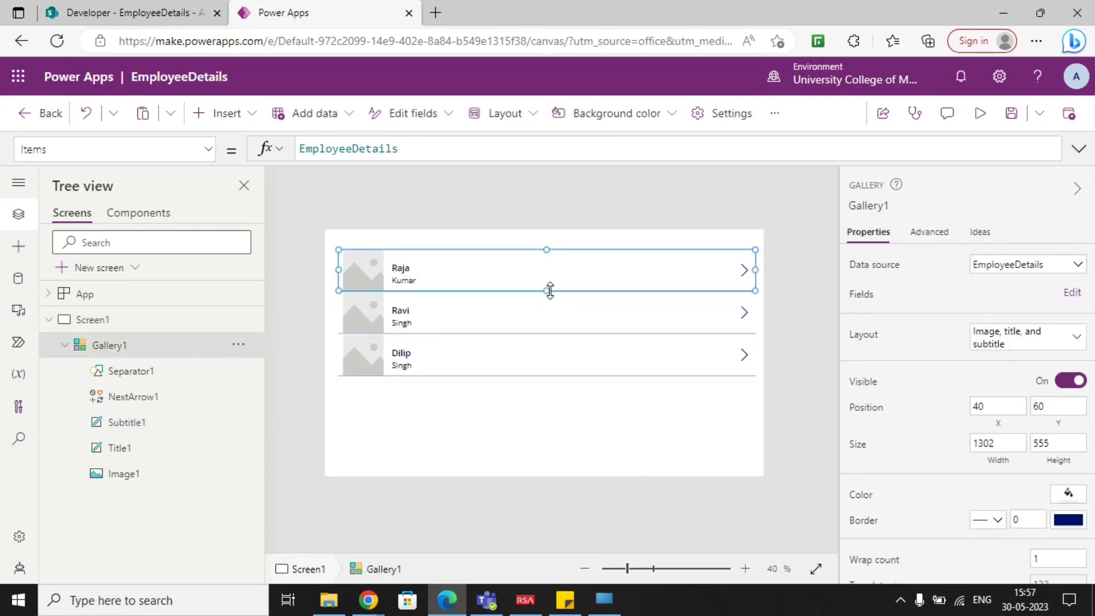
pyautogui.click(564, 321)
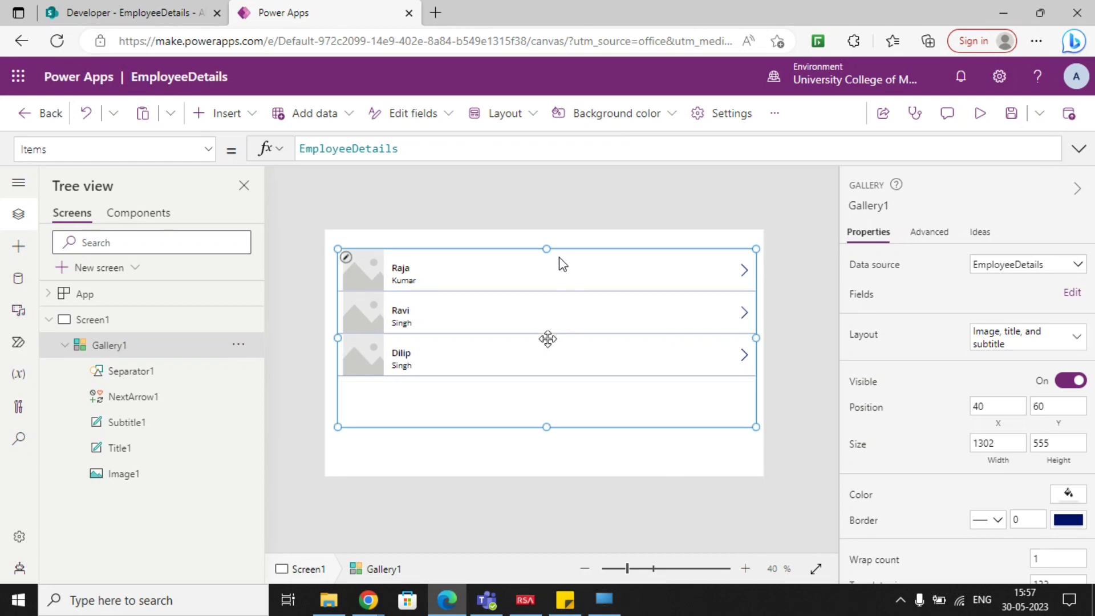
pyautogui.moveTo(547, 249); pyautogui.dragTo(546, 268)
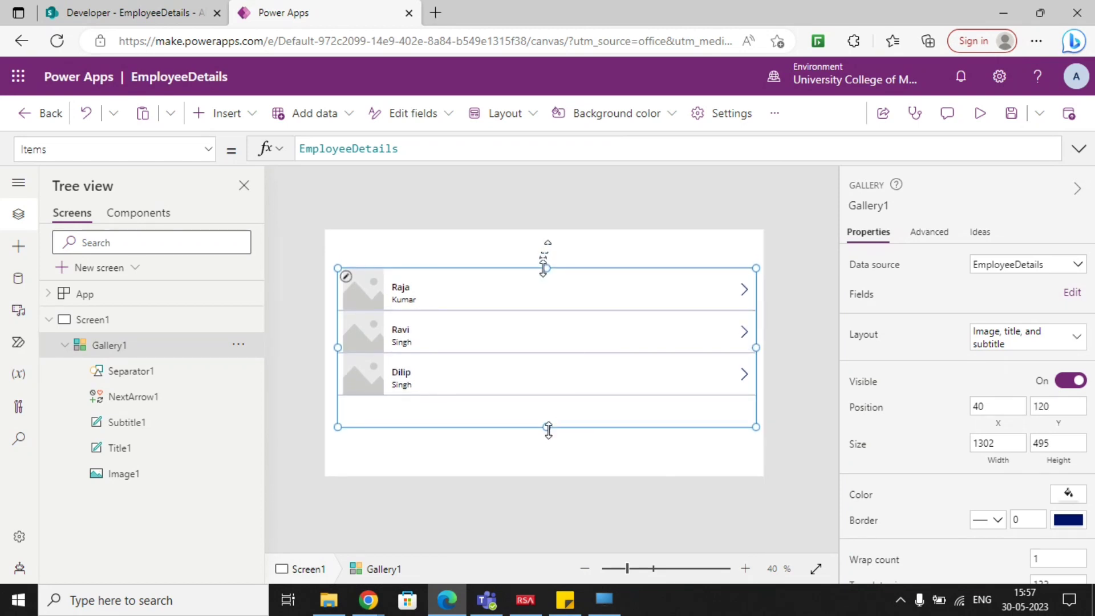
pyautogui.moveTo(547, 426); pyautogui.dragTo(547, 473)
pyautogui.moveTo(546, 269); pyautogui.dragTo(546, 277)
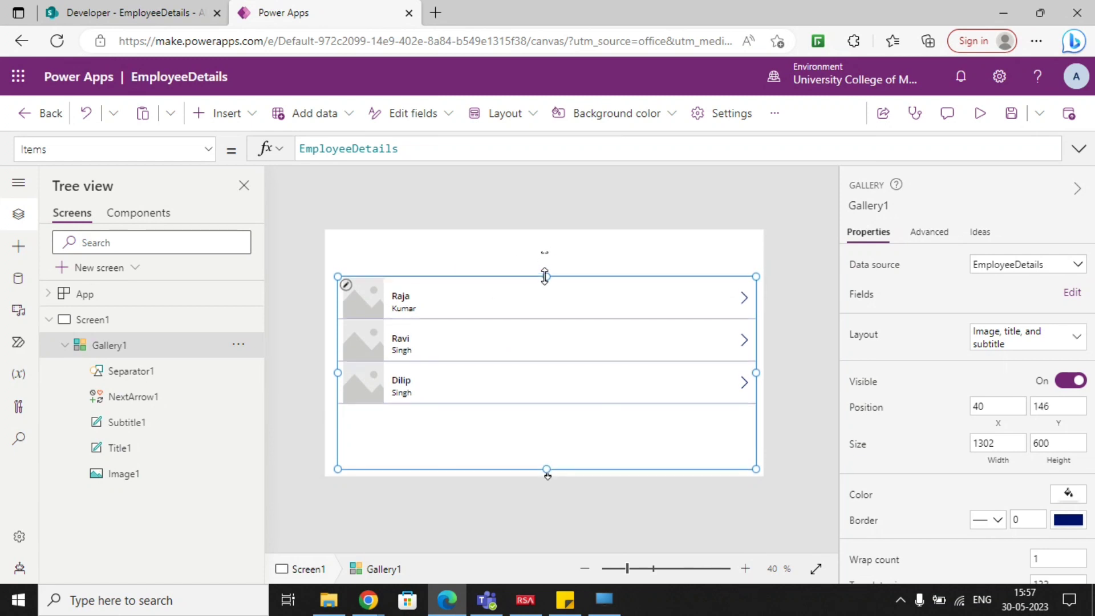
# Insert a text label on Screen1 and stretch it across the space above the gallery, about 1361 wide and 71 high.
pyautogui.click(521, 257)
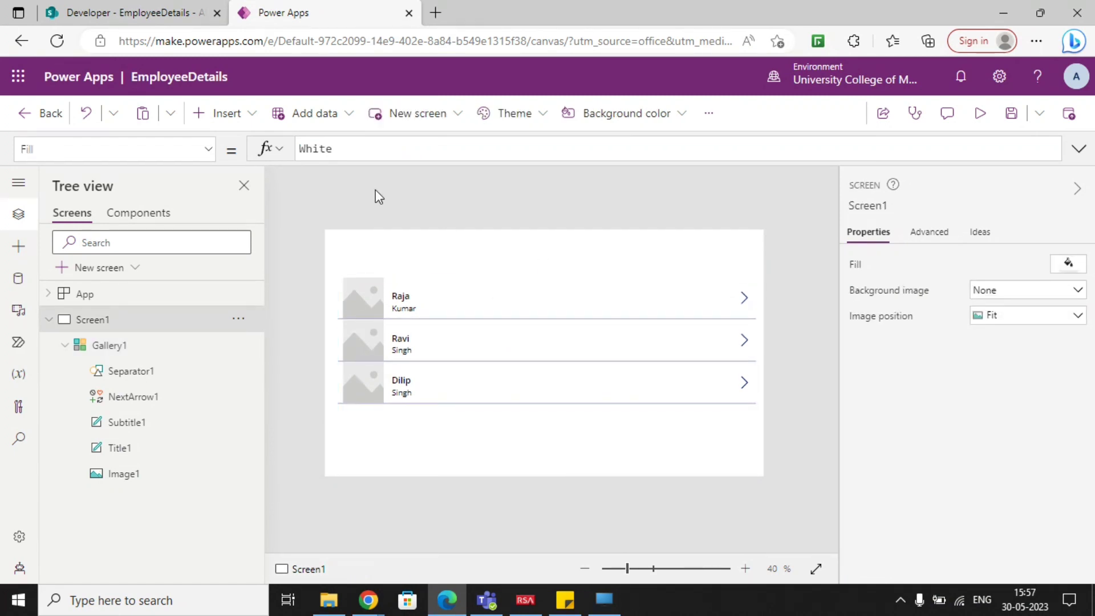
pyautogui.click(246, 117)
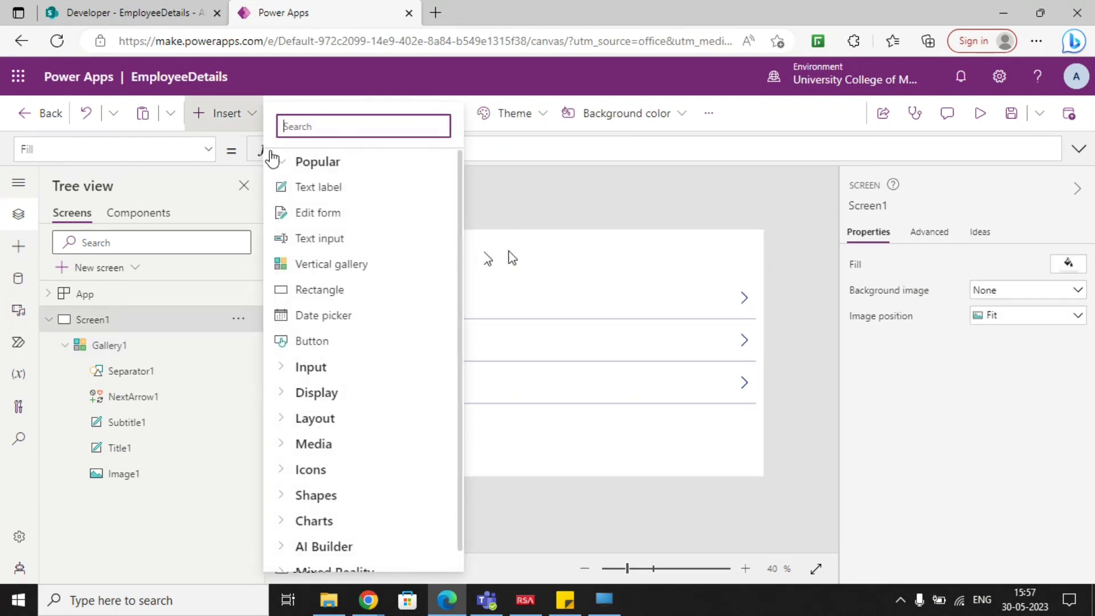
pyautogui.click(308, 189)
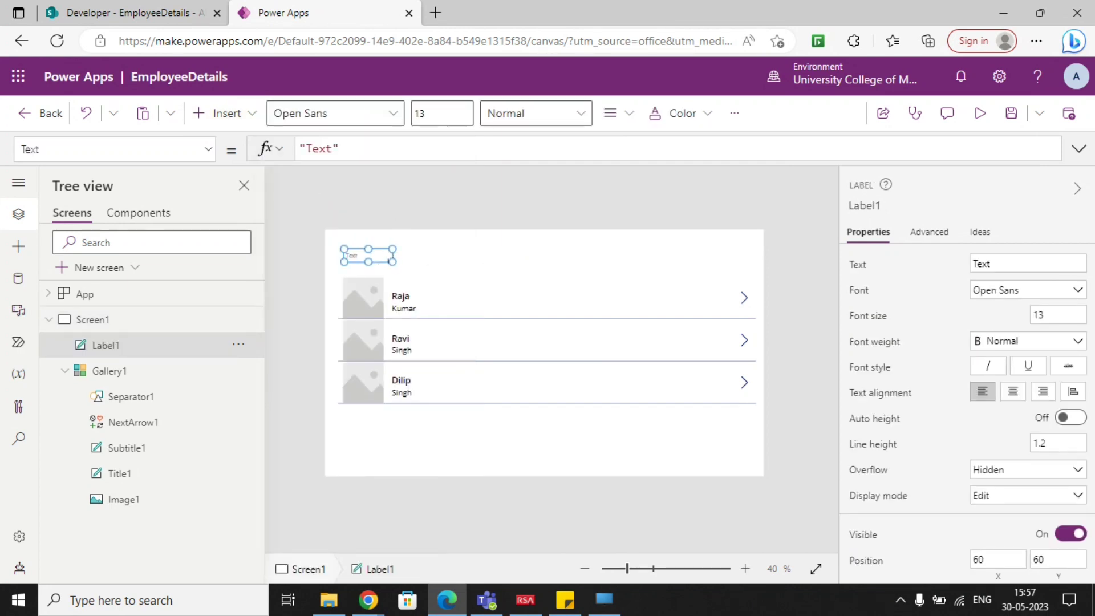
pyautogui.moveTo(390, 261); pyautogui.dragTo(765, 285)
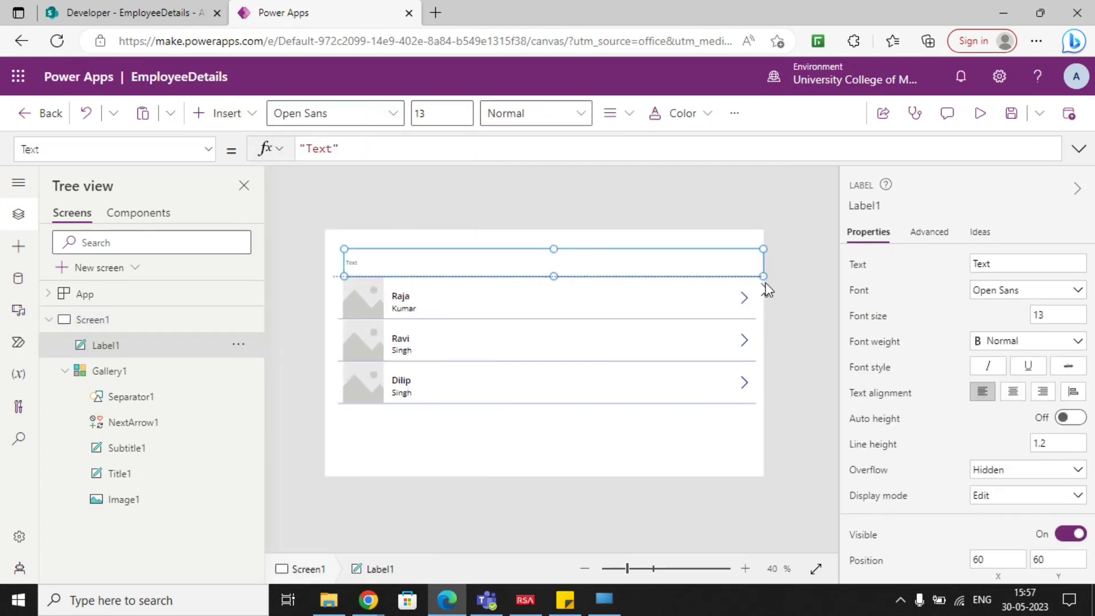
pyautogui.moveTo(344, 275); pyautogui.dragTo(328, 277)
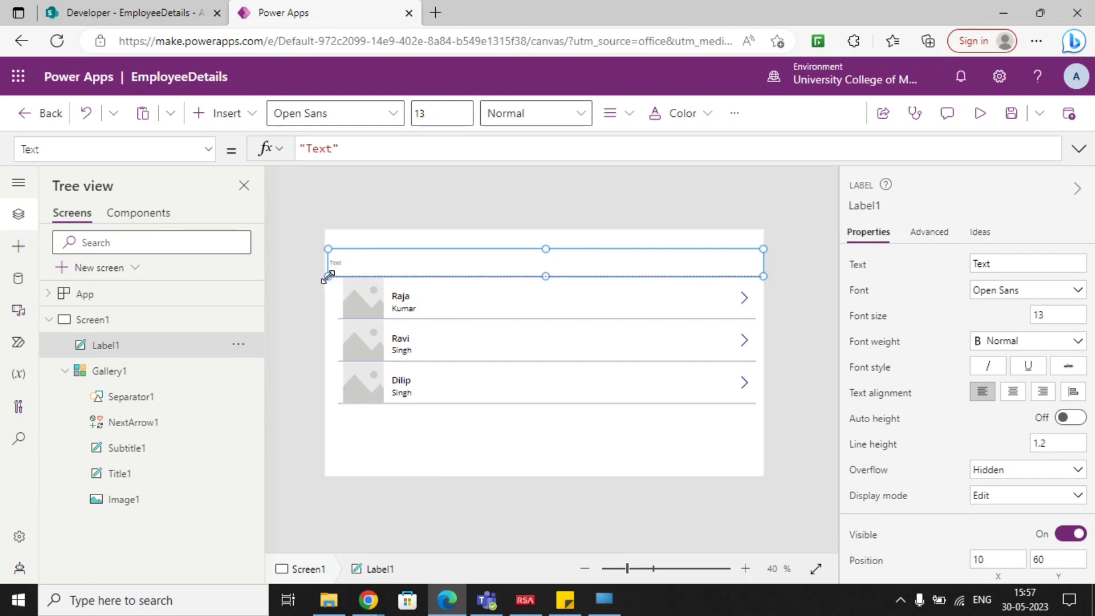
pyautogui.moveTo(545, 249); pyautogui.dragTo(544, 231)
pyautogui.moveTo(545, 277); pyautogui.dragTo(550, 254)
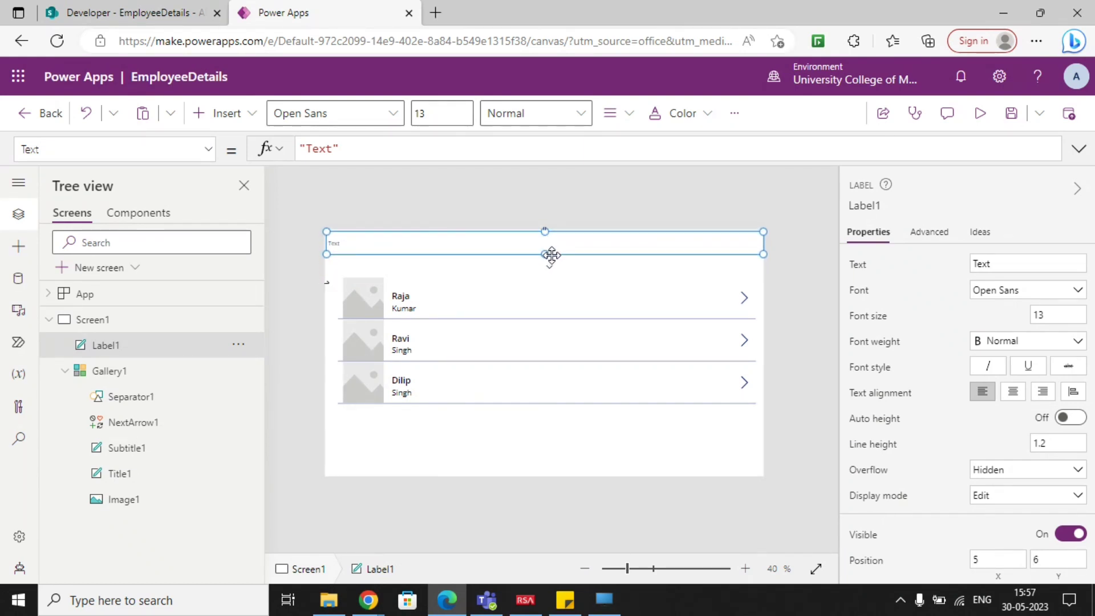
# Set the new label's text to "Employee List".
pyautogui.doubleClick(327, 150)
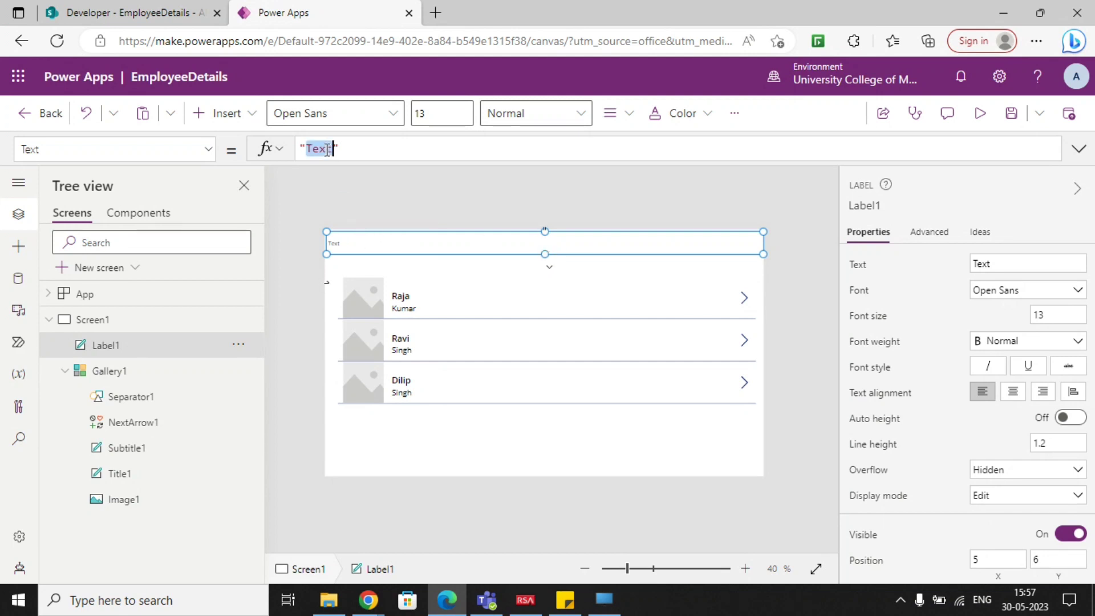
pyautogui.write('Employee')
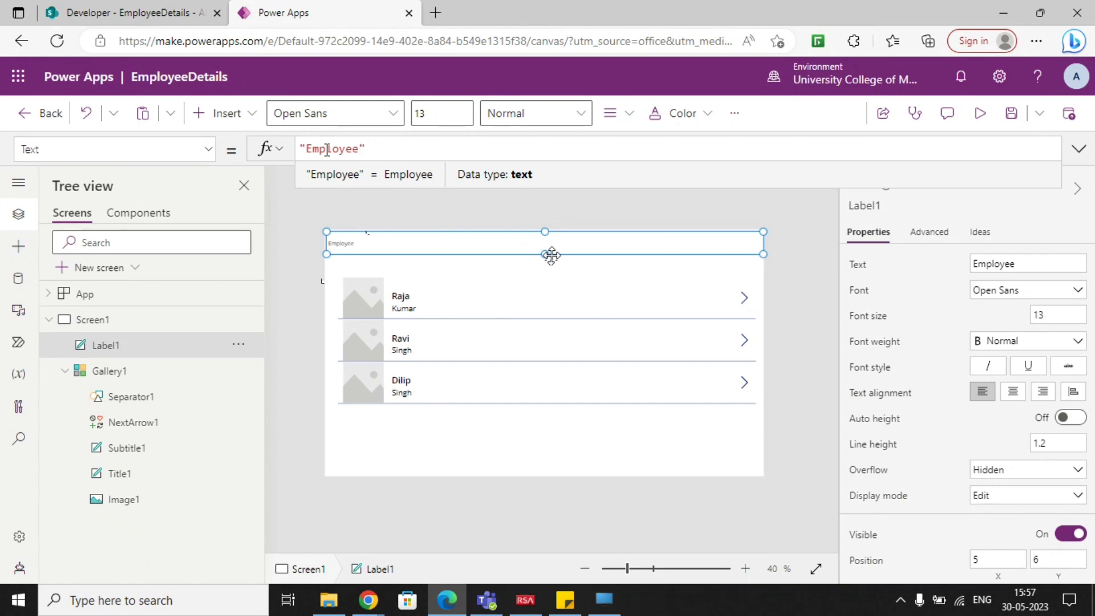
pyautogui.write(' LIST')
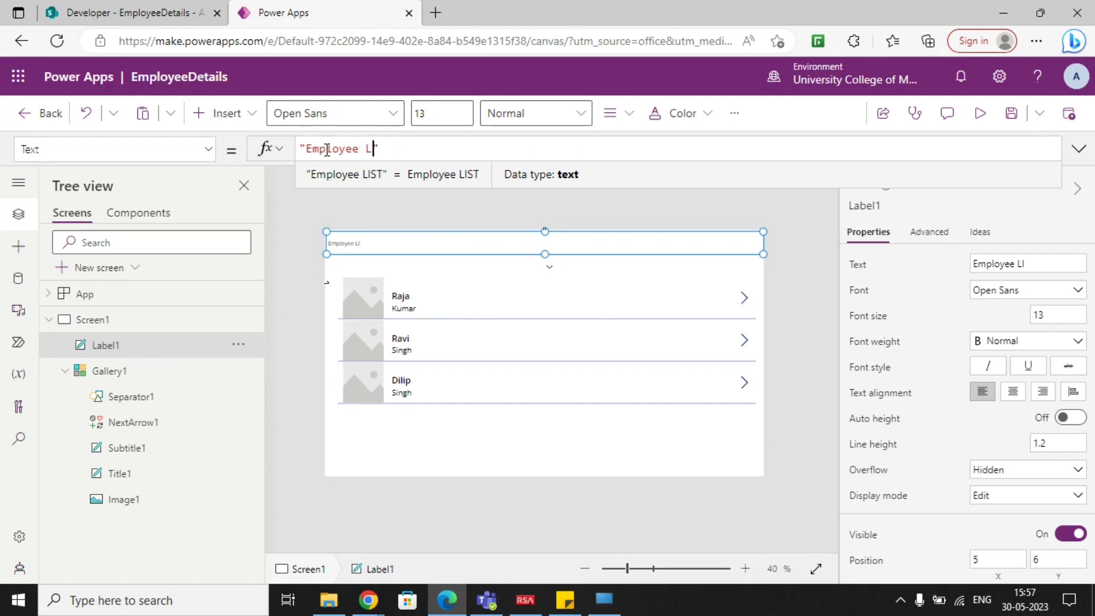
pyautogui.write('ist')
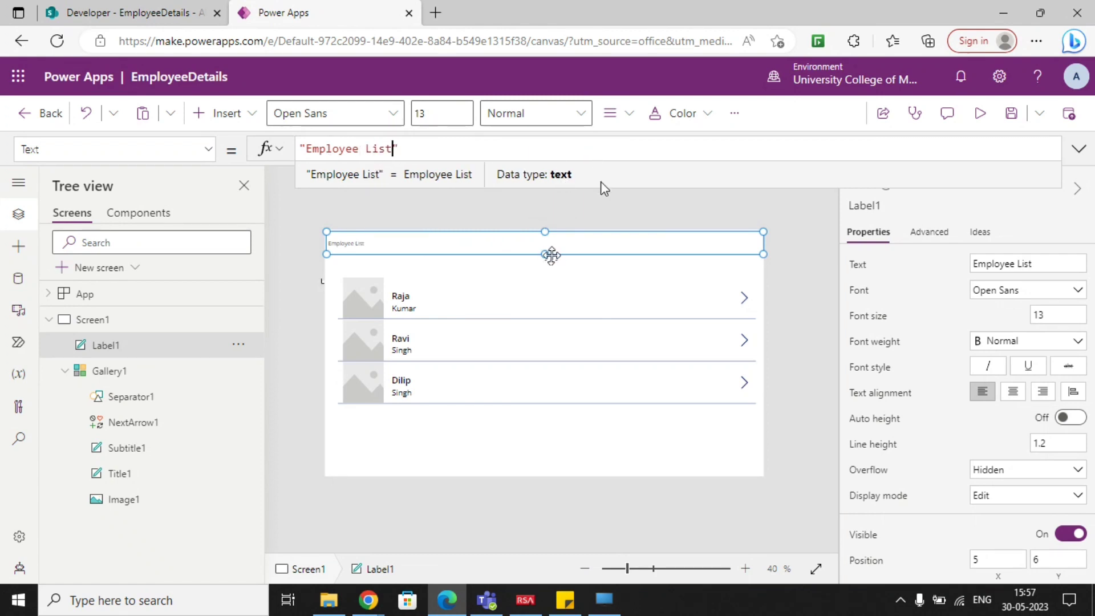
# Format the Employee List label with centred text, Bold weight and font size 24.
pyautogui.click(1013, 392)
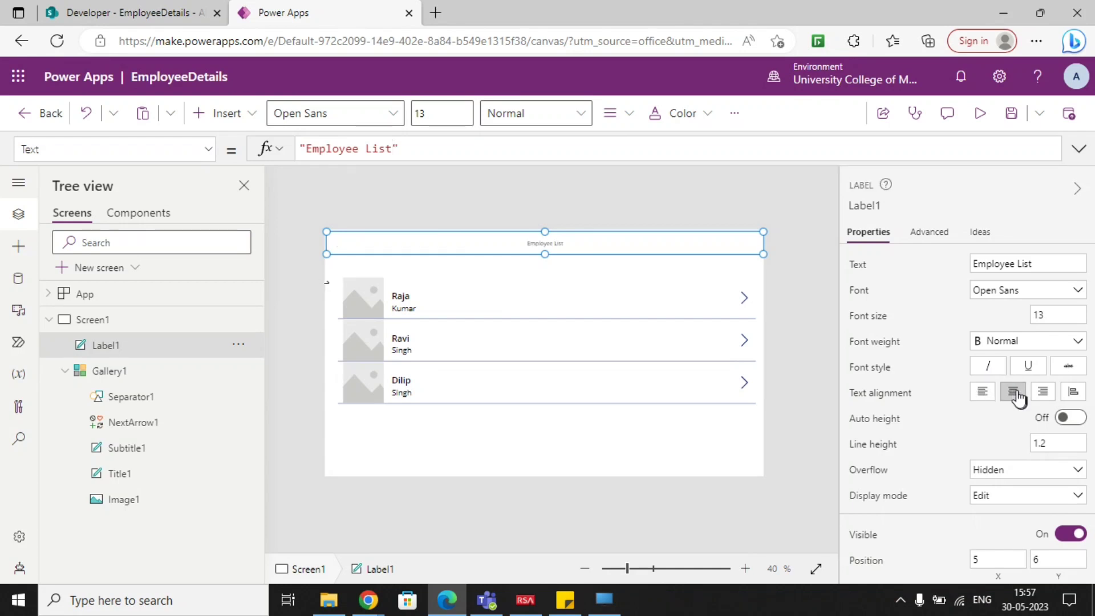
pyautogui.click(1026, 342)
pyautogui.click(1015, 361)
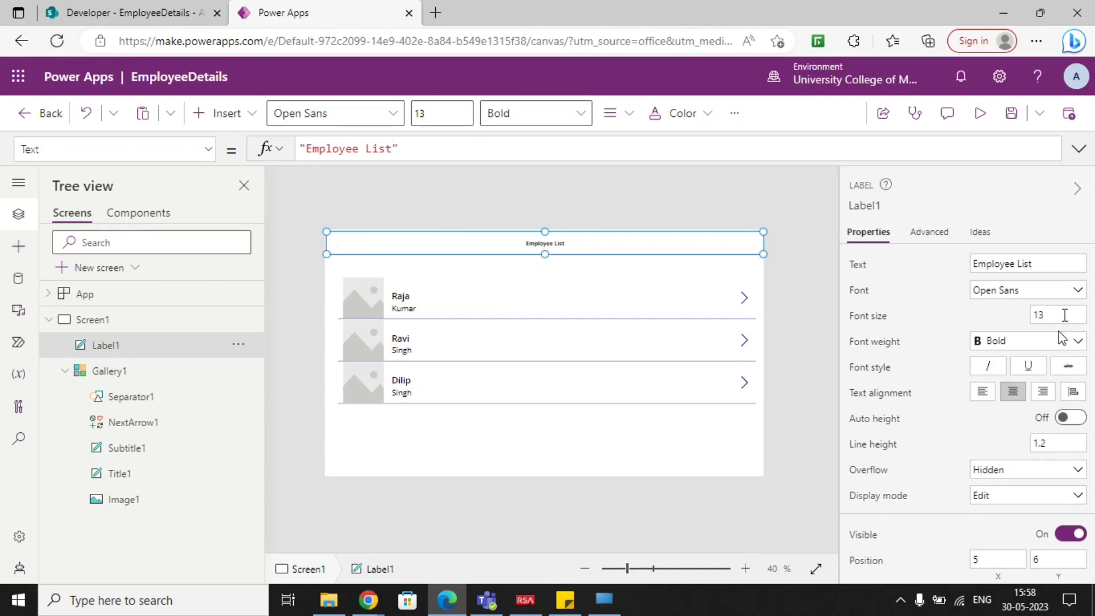
pyautogui.click(1060, 314)
pyautogui.write('24')
pyautogui.click(929, 307)
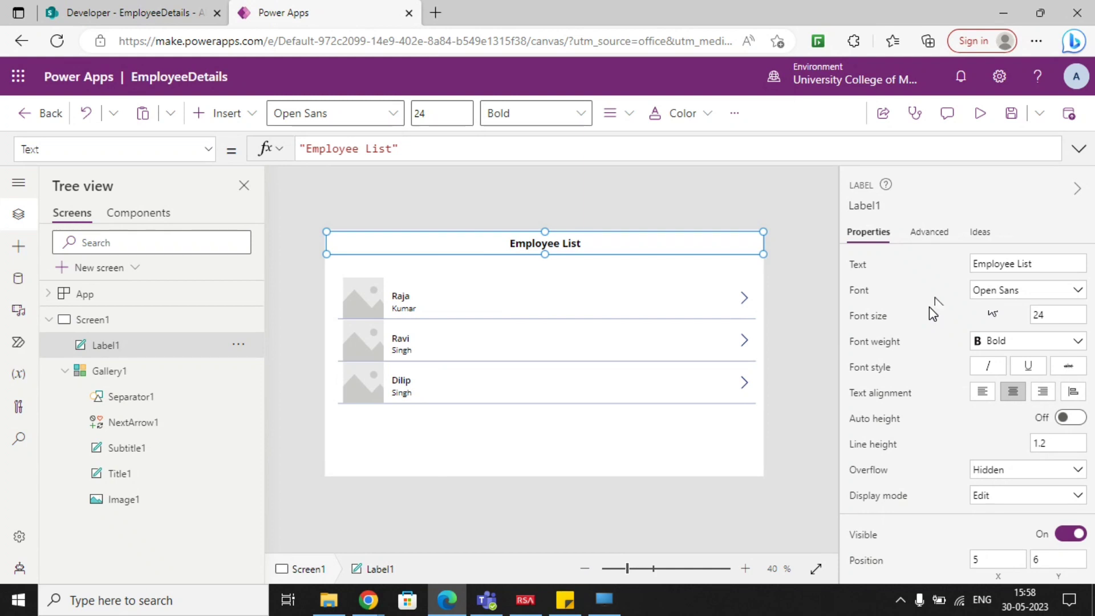
# Give the Employee List label white text and a blue theme-colour fill.
pyautogui.scroll(-5, 928, 391)
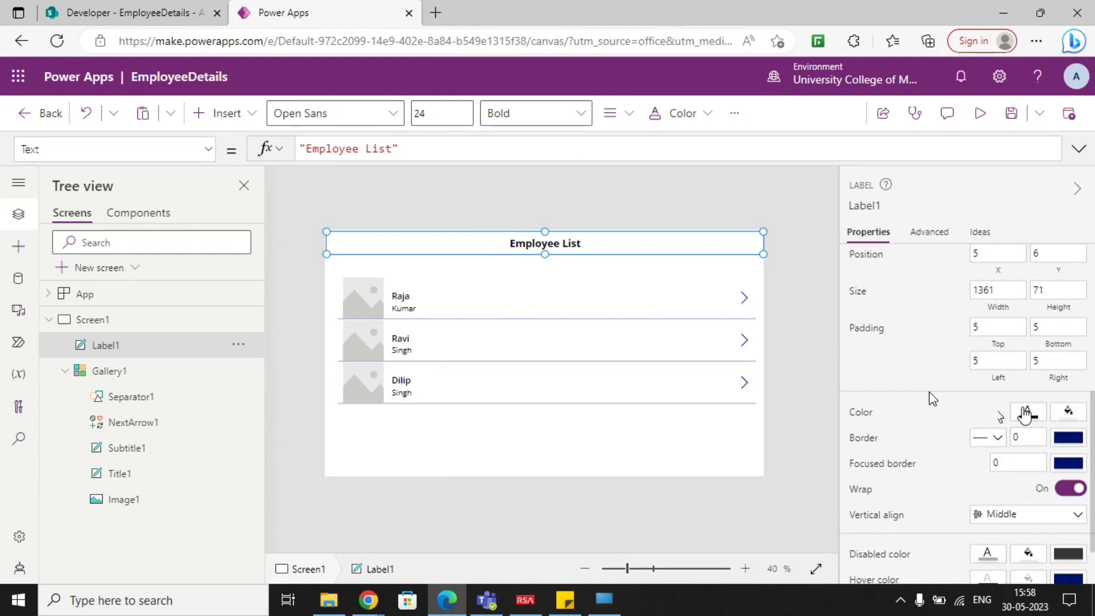
pyautogui.click(1026, 411)
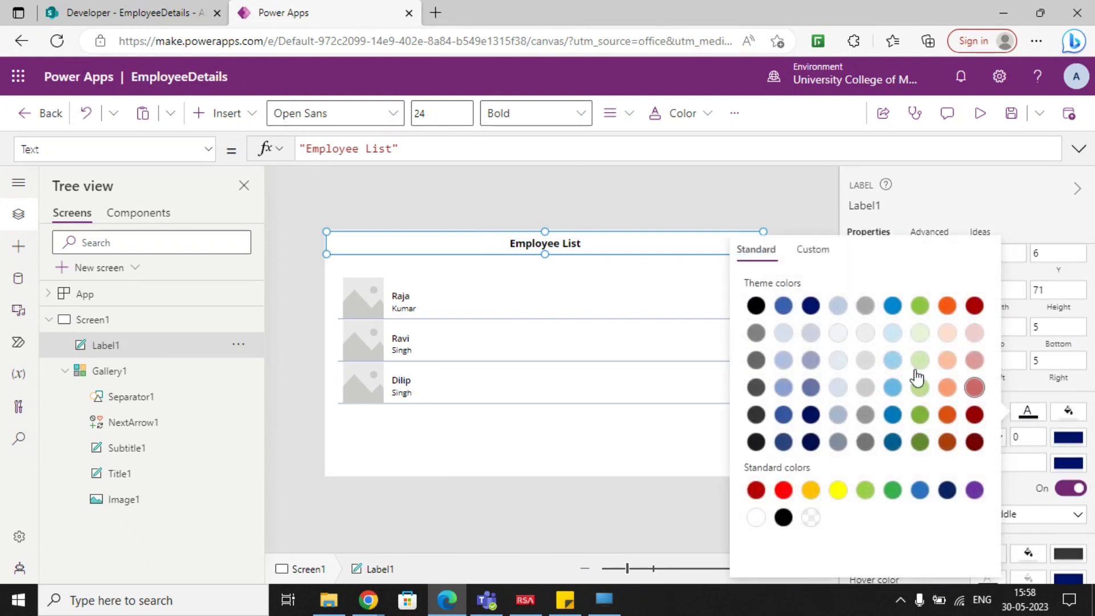
pyautogui.click(755, 517)
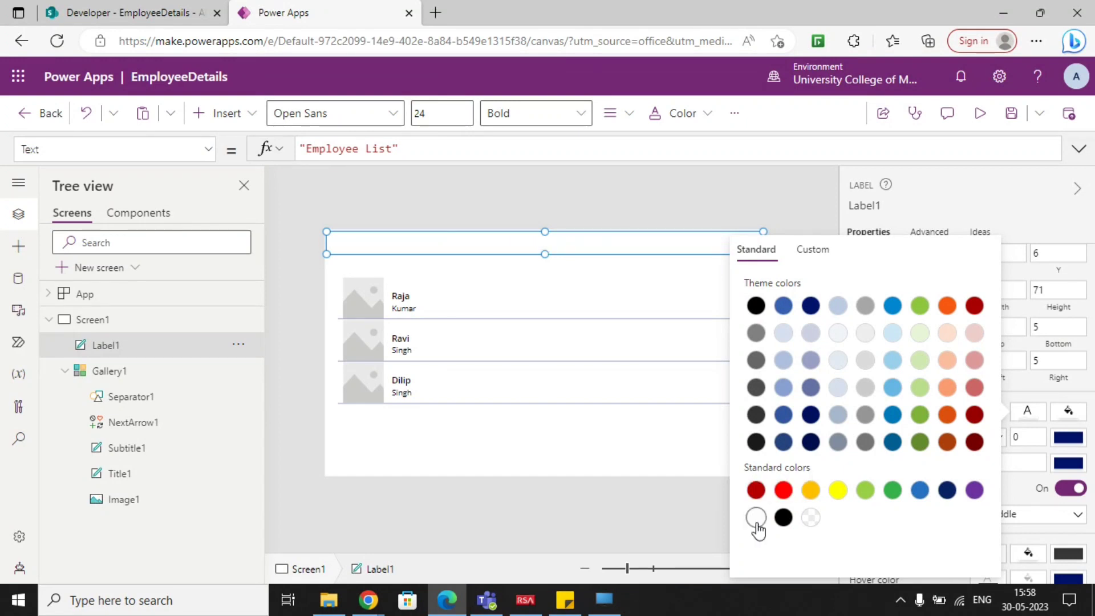
pyautogui.click(1060, 465)
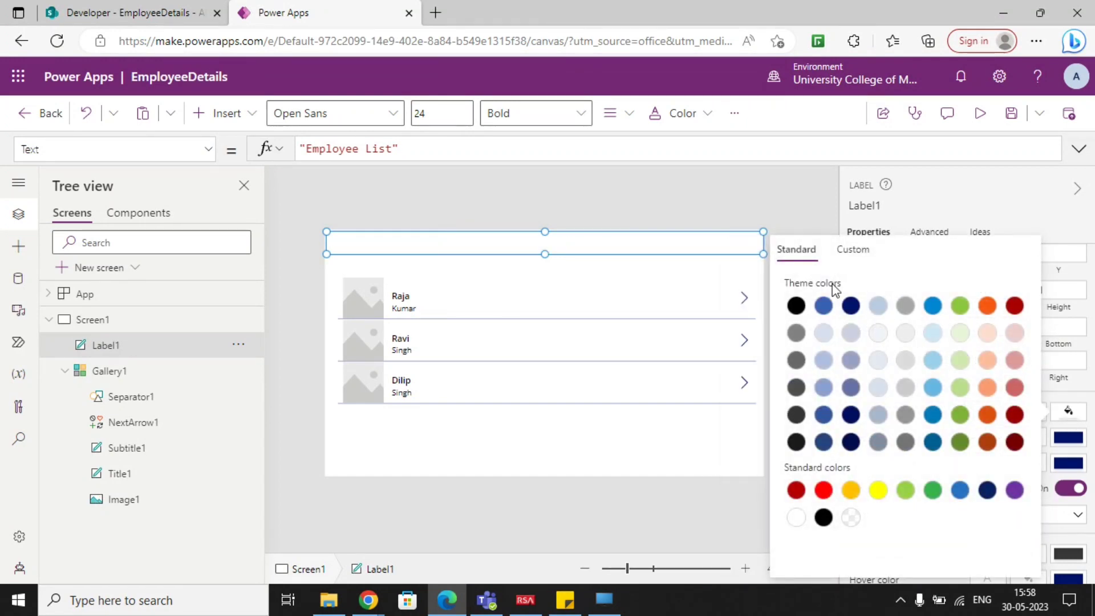
pyautogui.click(822, 306)
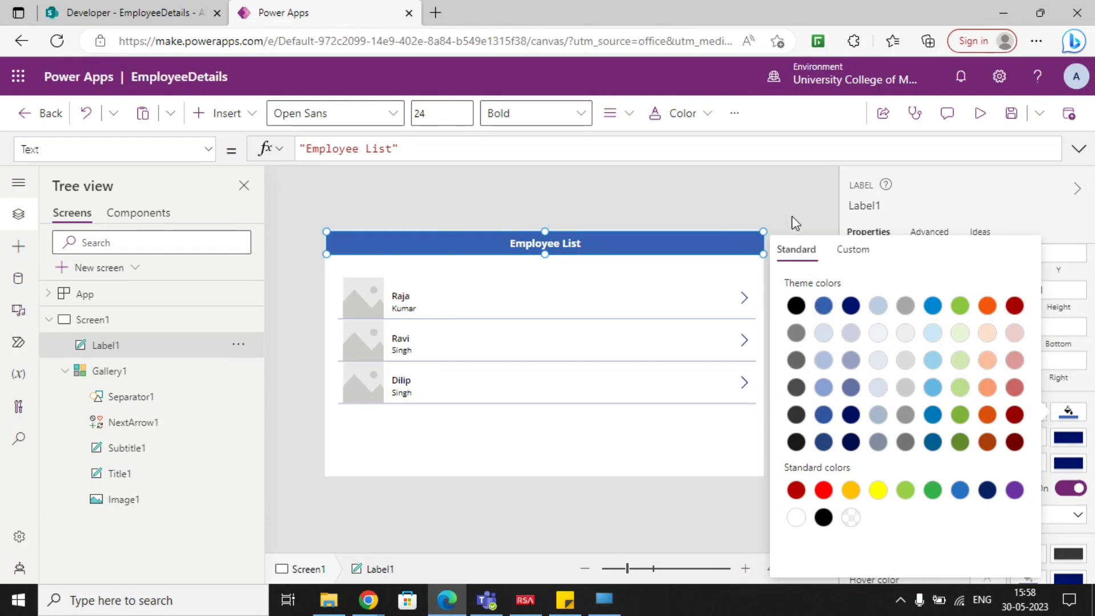
pyautogui.click(773, 263)
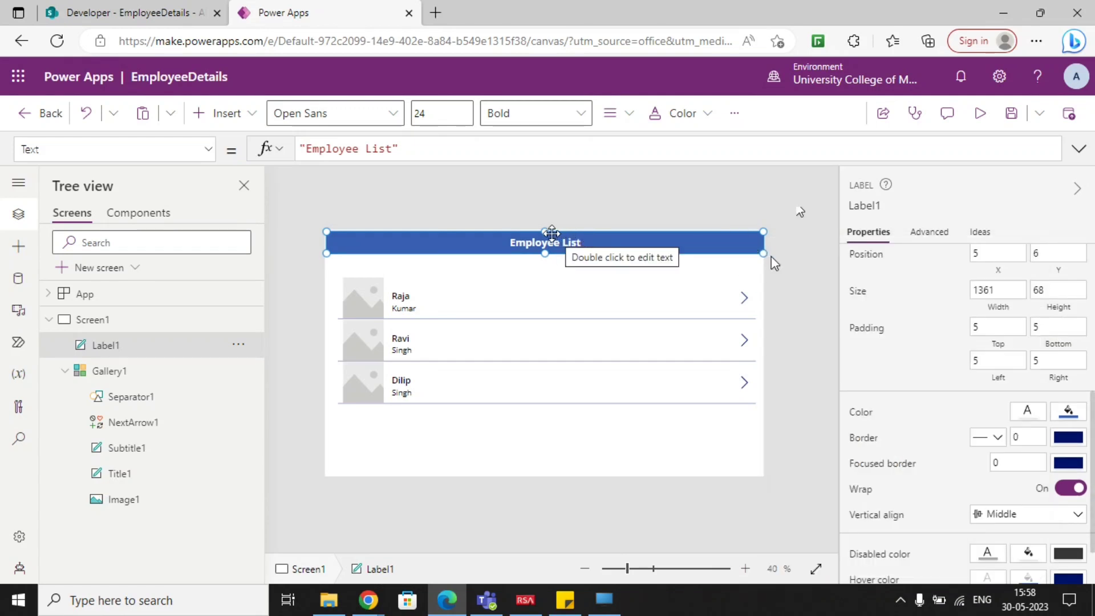
# Extend the Employee List banner to the top edge of Screen1 at Y 0 and out to the screen's left edge.
pyautogui.moveTo(545, 232); pyautogui.dragTo(546, 228)
pyautogui.moveTo(327, 255); pyautogui.dragTo(321, 257)
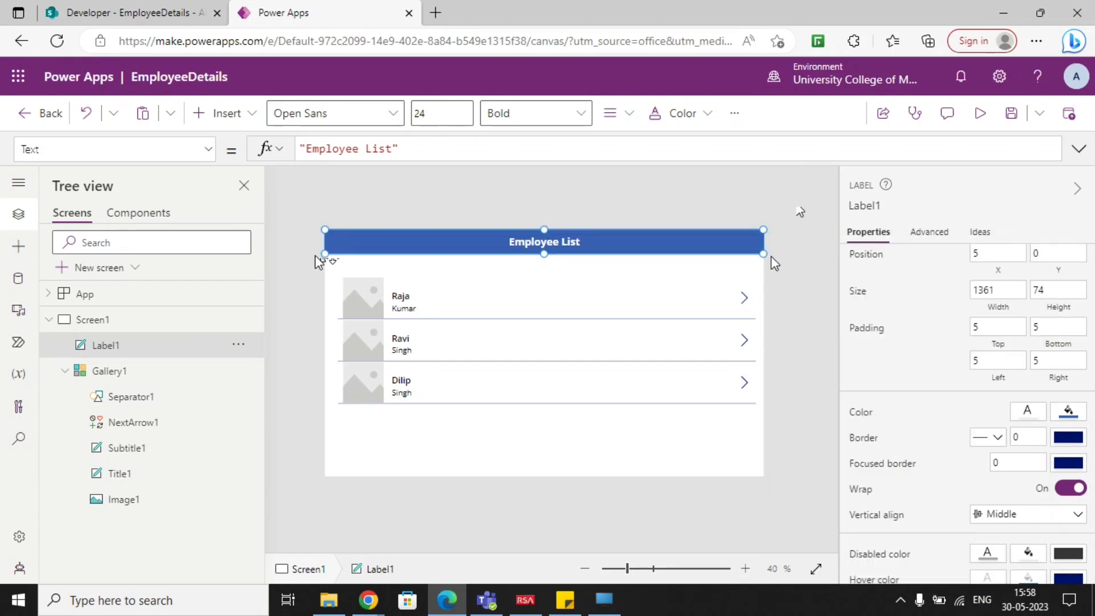
pyautogui.click(561, 292)
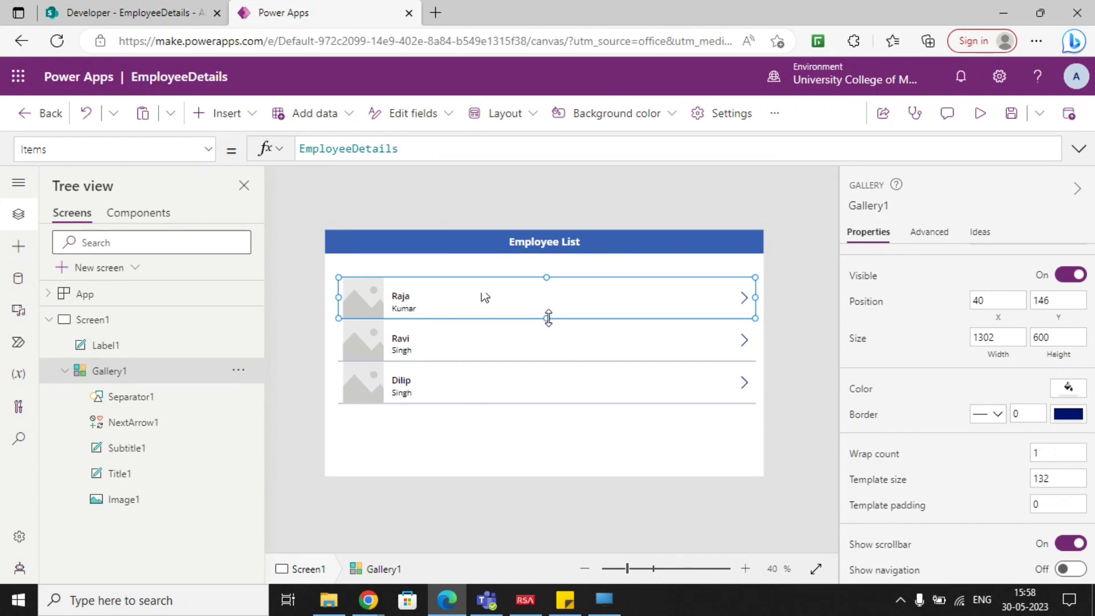
pyautogui.moveTo(548, 318)
pyautogui.mouseDown()
pyautogui.moveTo(555, 298)
pyautogui.moveTo(555, 319)
pyautogui.mouseUp()
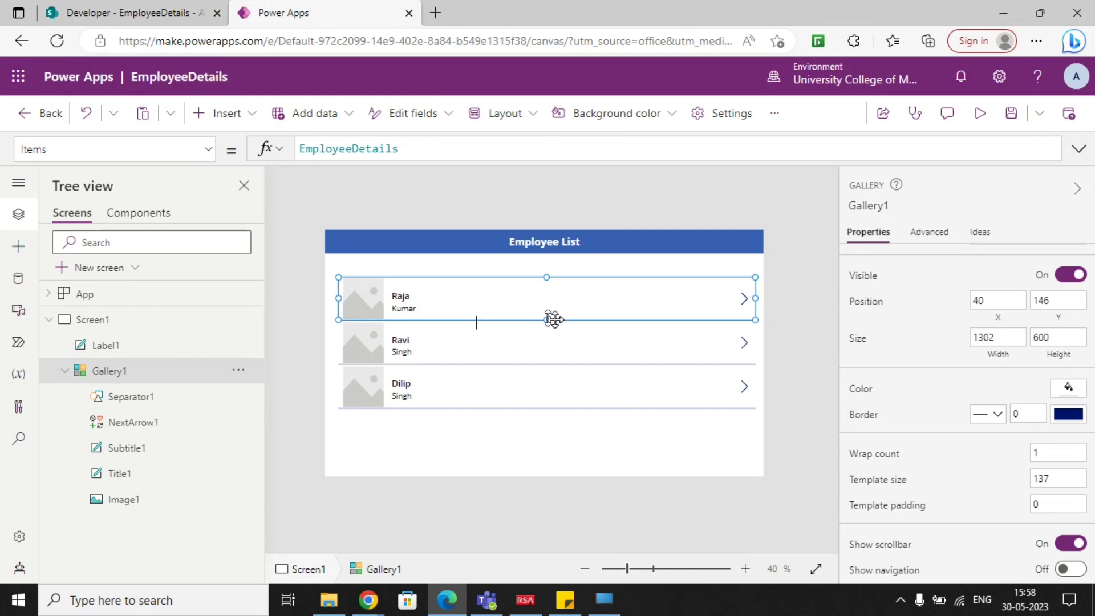
pyautogui.hotkey('ctrl', 'z')
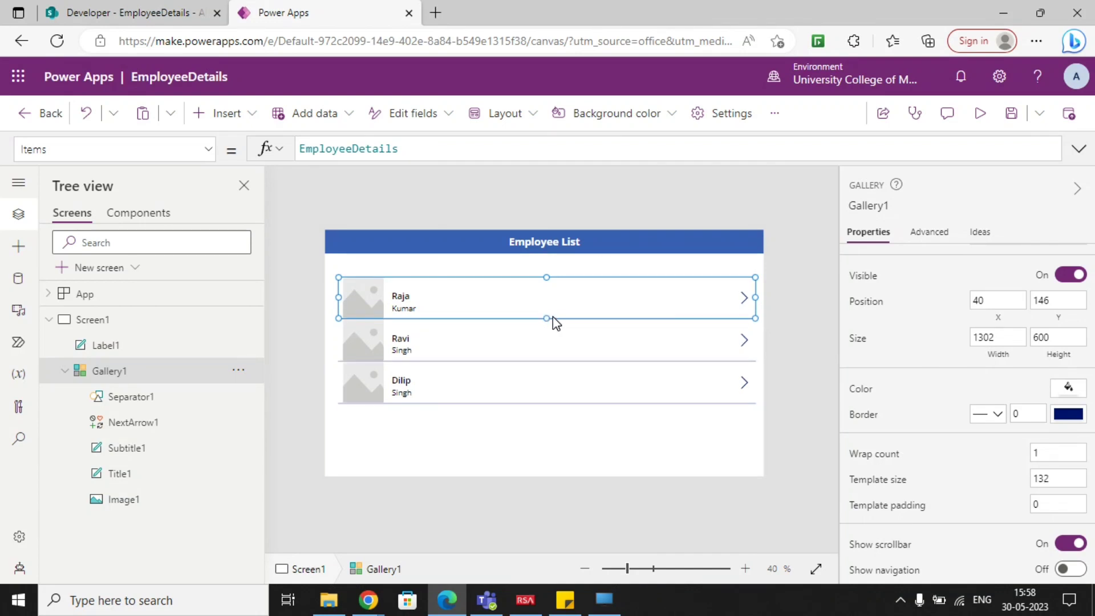
# Extend the employee gallery upward towards the header banner, to Y 92 and a height of 655.
pyautogui.click(785, 379)
pyautogui.click(589, 444)
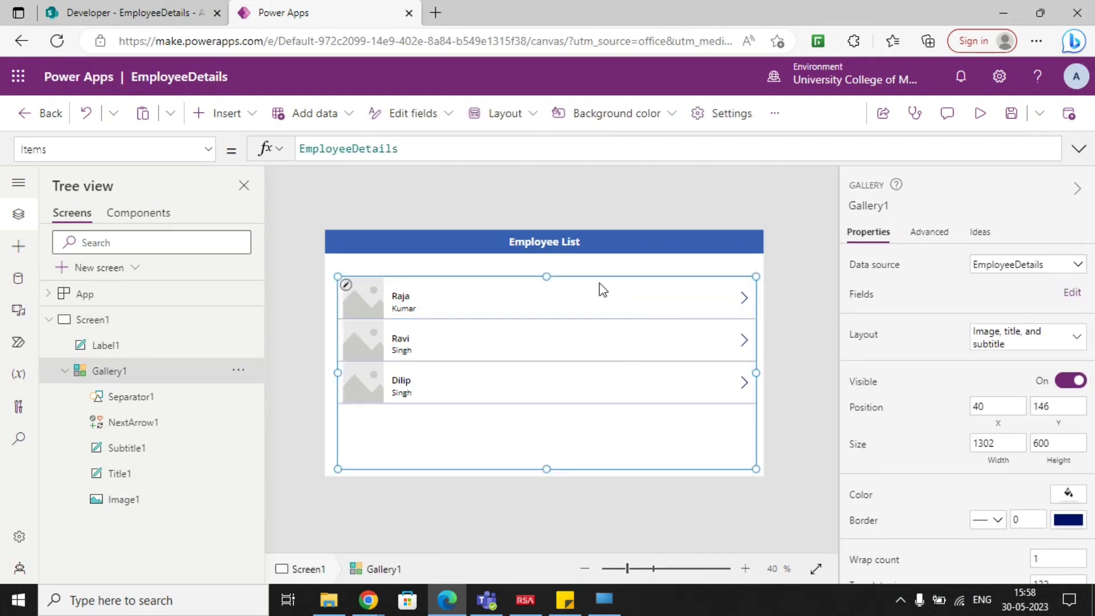
pyautogui.moveTo(547, 276); pyautogui.dragTo(547, 259)
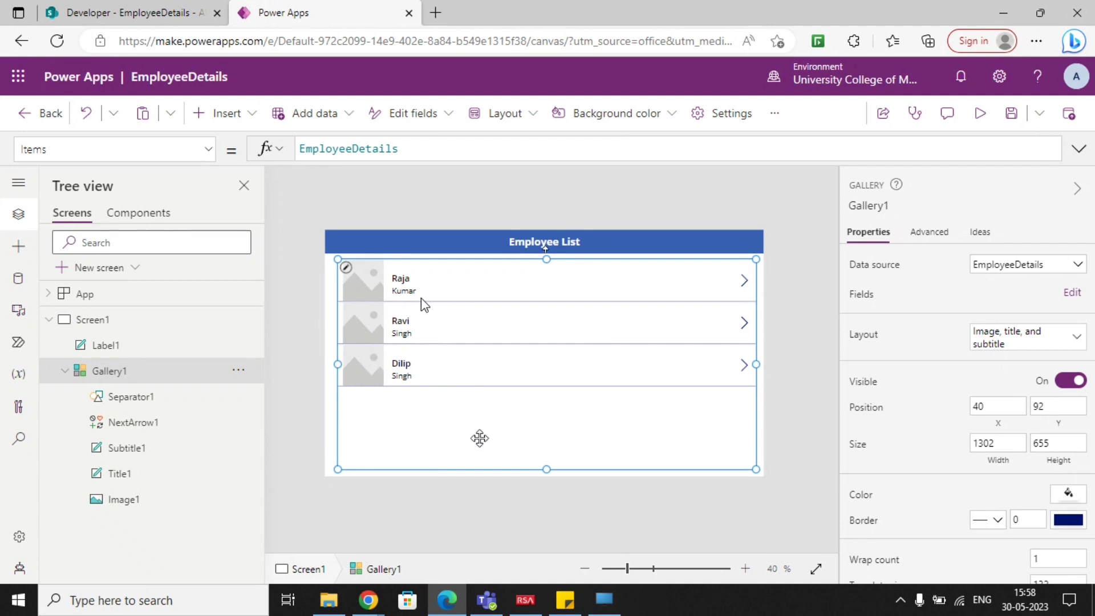
# Replace the gallery's placeholder picture with images.png from Downloads and collapse Screen1 in the tree view.
pyautogui.click(371, 285)
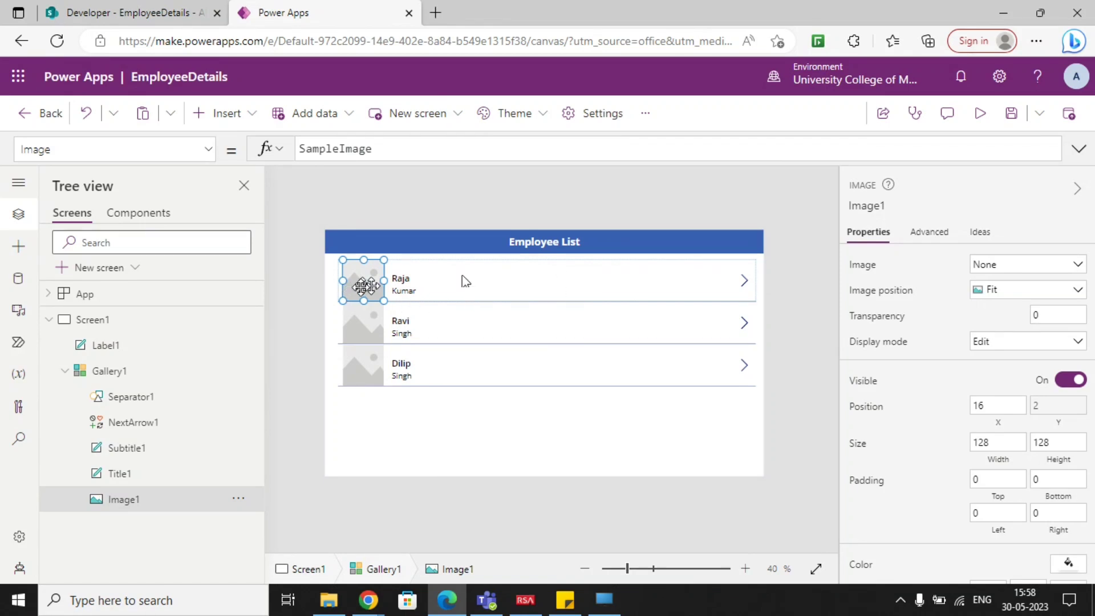
pyautogui.rightClick(358, 288)
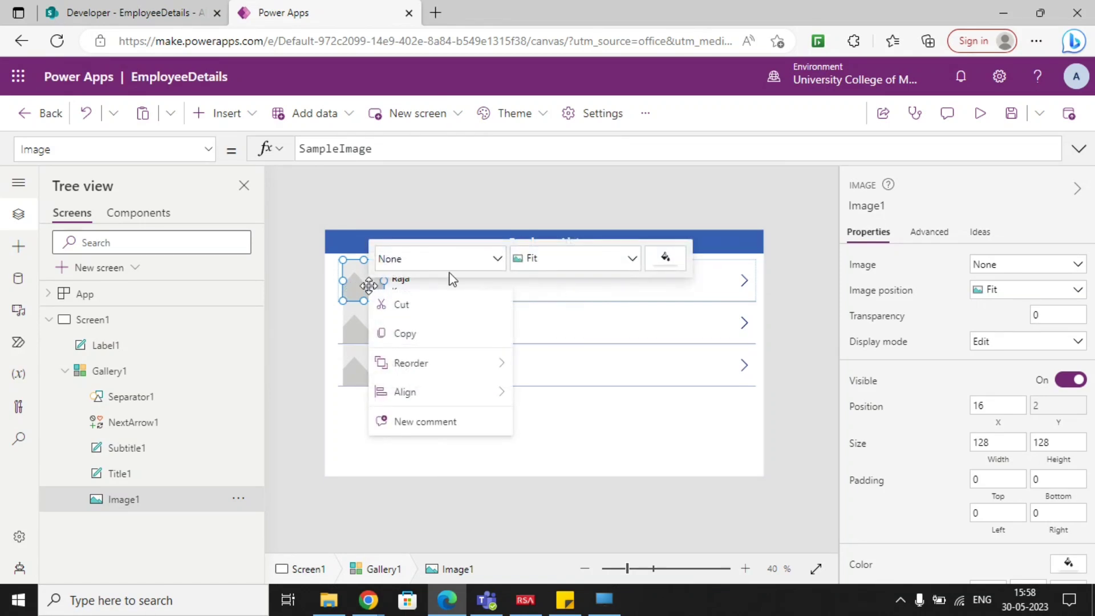
pyautogui.moveTo(476, 403)
pyautogui.click(478, 256)
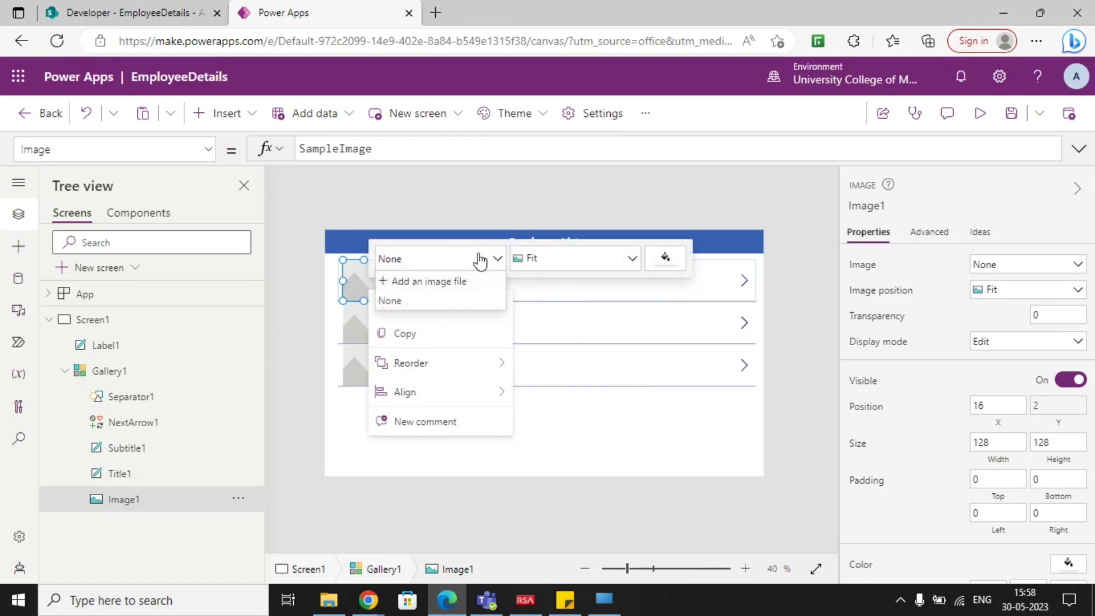
pyautogui.click(459, 280)
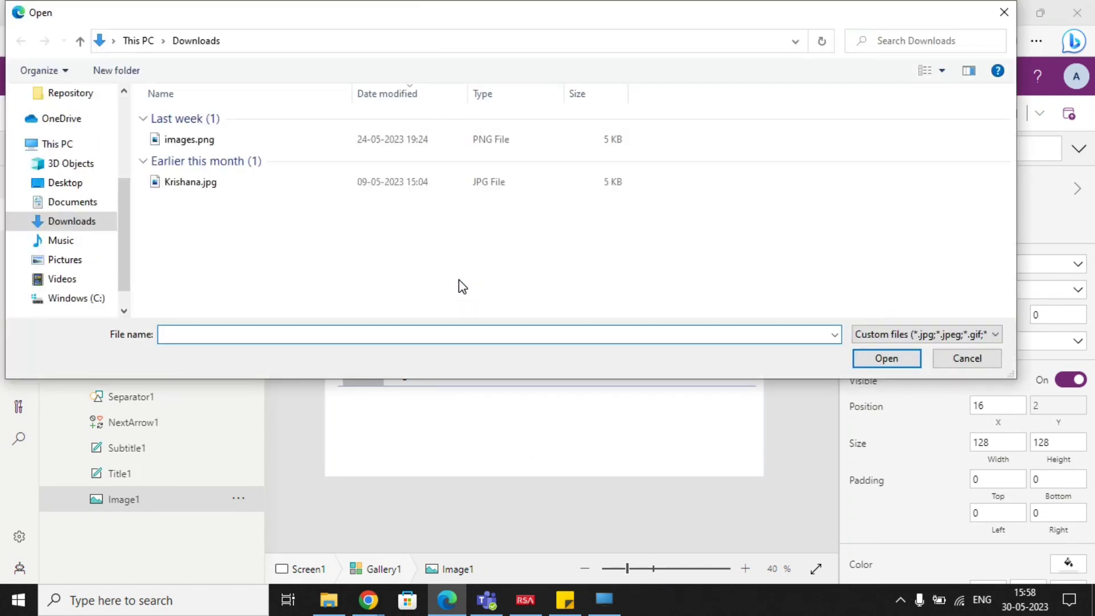
pyautogui.click(199, 141)
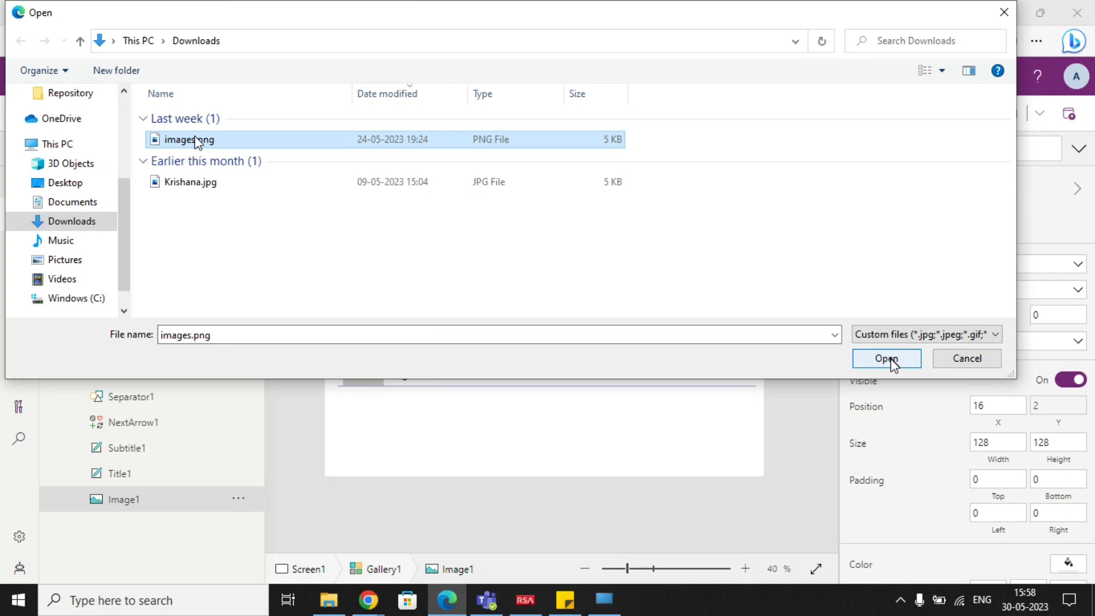
pyautogui.click(887, 360)
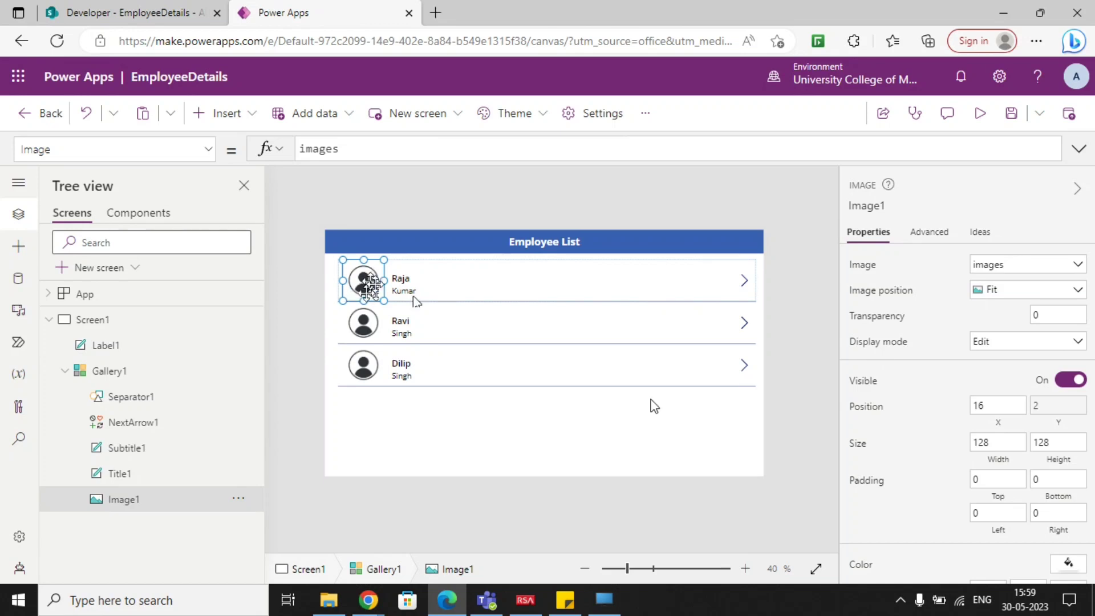
pyautogui.click(491, 430)
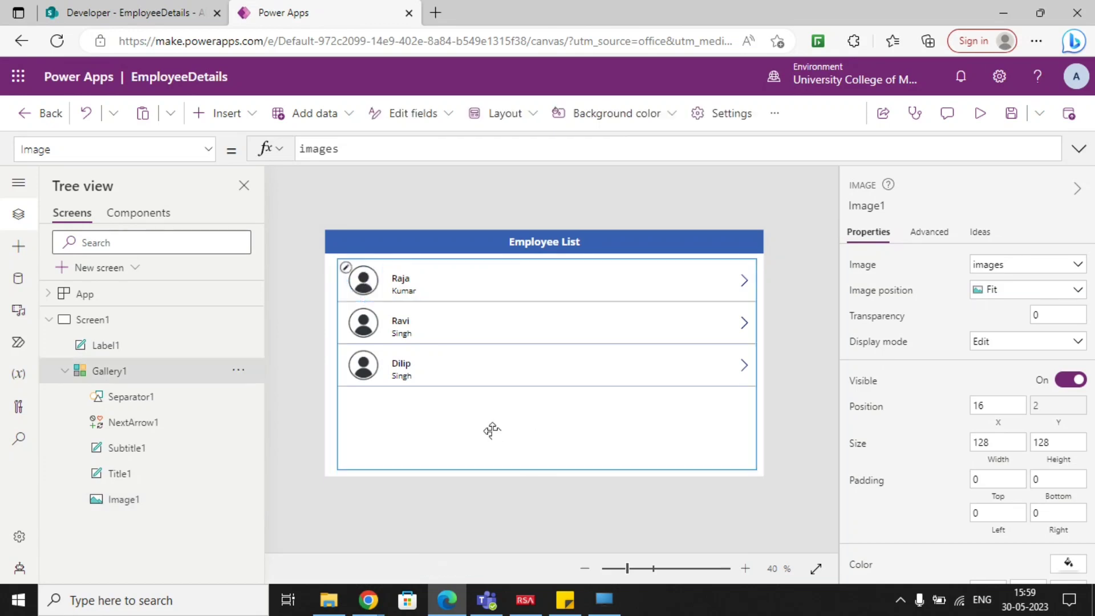
pyautogui.click(780, 420)
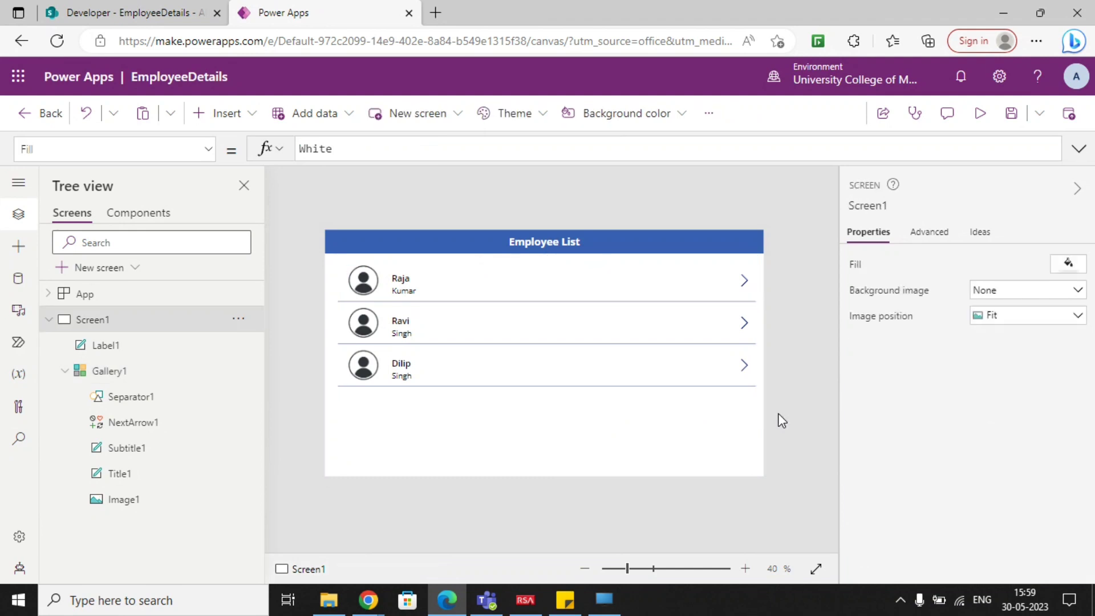
pyautogui.click(48, 320)
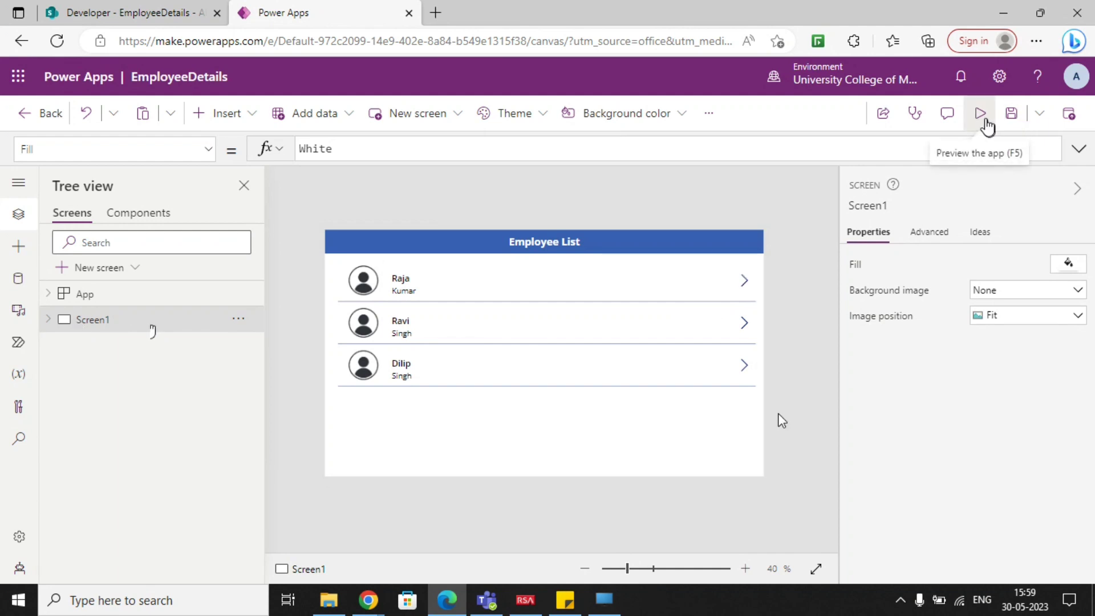
# Preview the app, compare the gallery entries with the EmployeeDetails SharePoint list, and return to the editor.
pyautogui.click(988, 126)
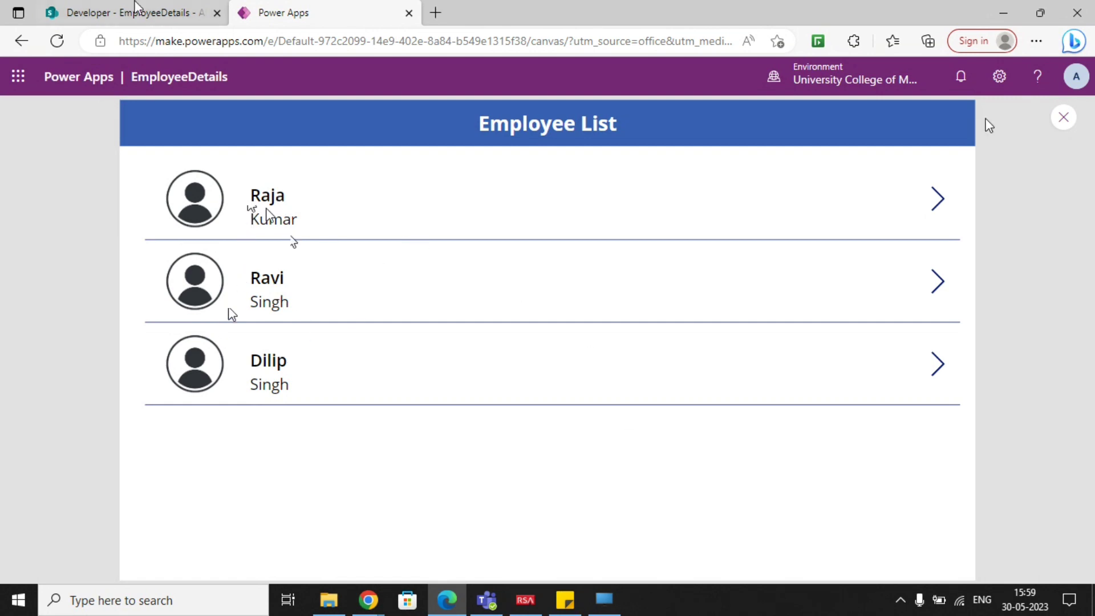
pyautogui.click(135, 8)
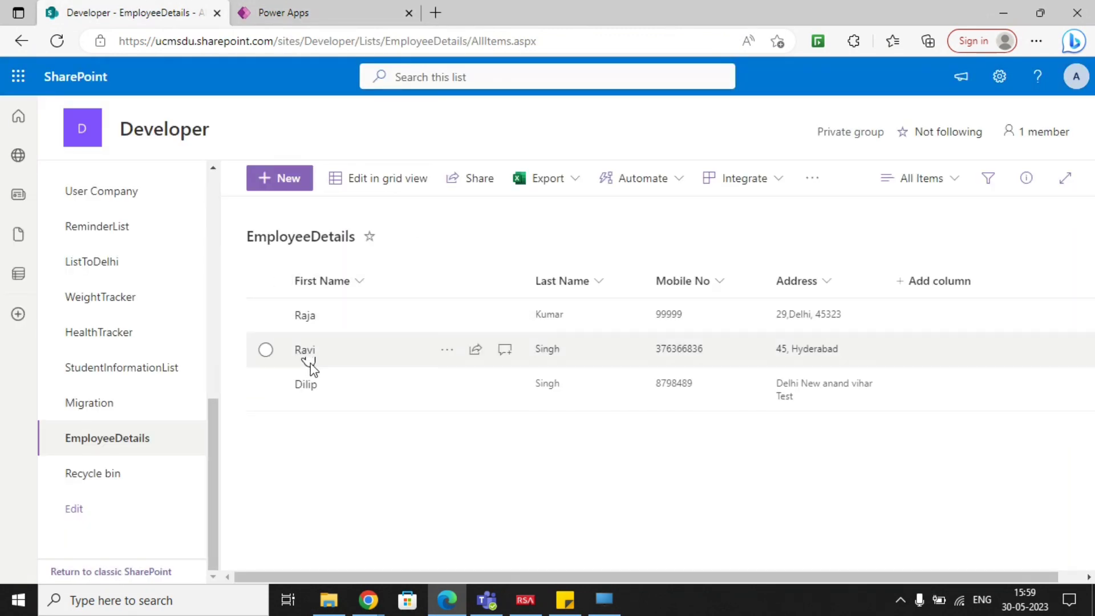
pyautogui.click(308, 17)
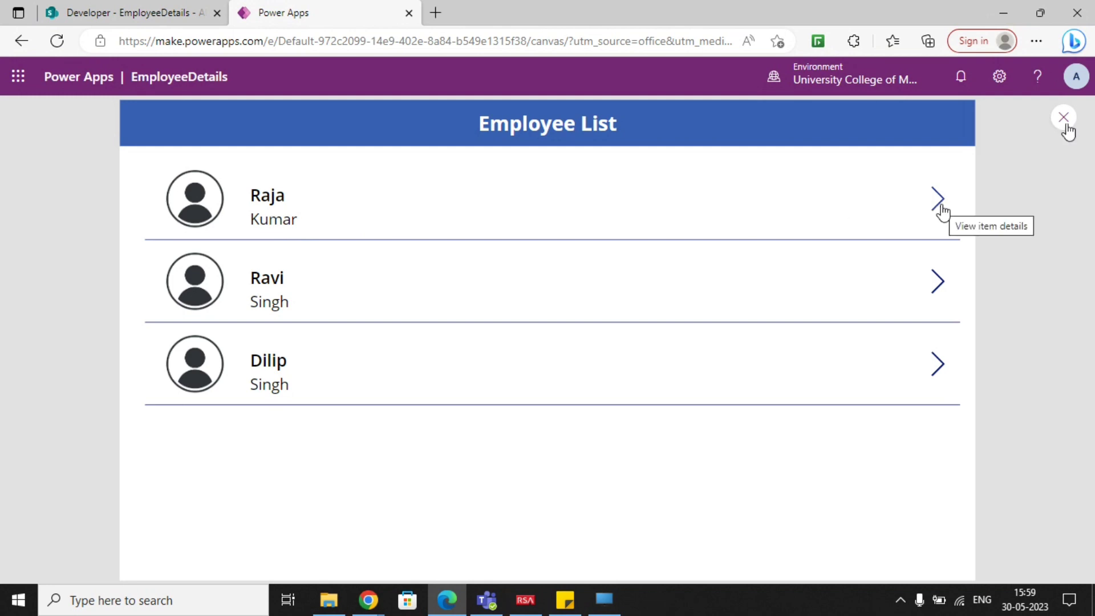
pyautogui.click(188, 24)
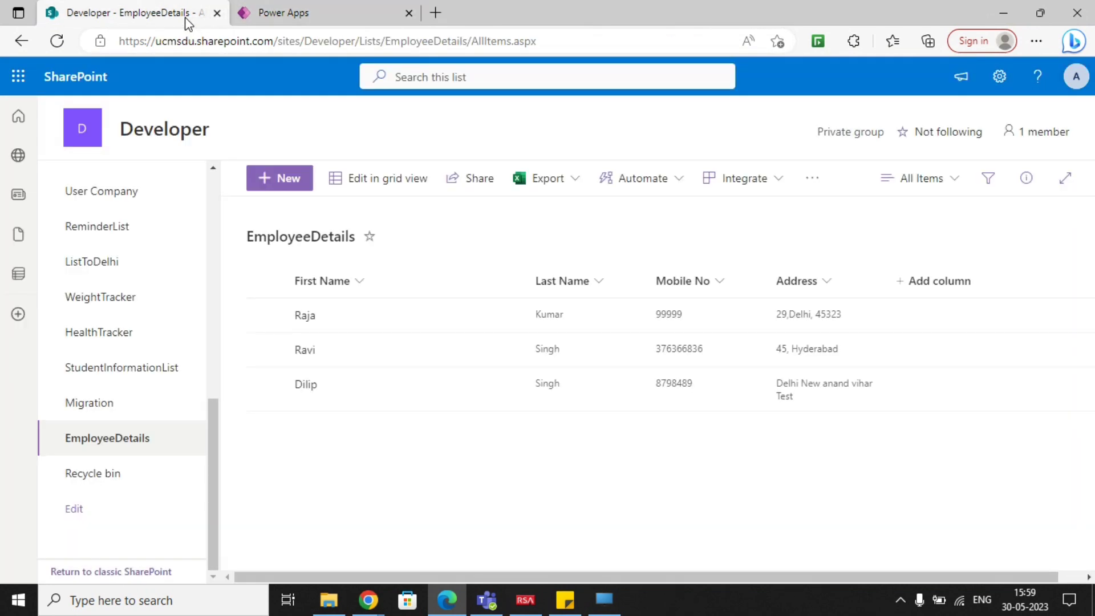
pyautogui.click(287, 12)
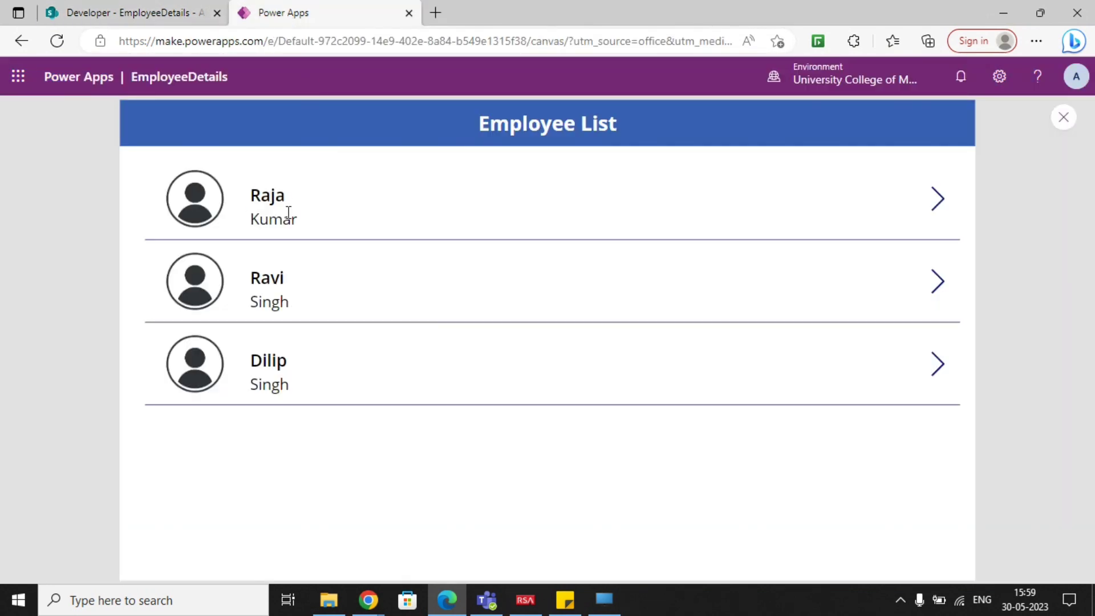
pyautogui.click(168, 18)
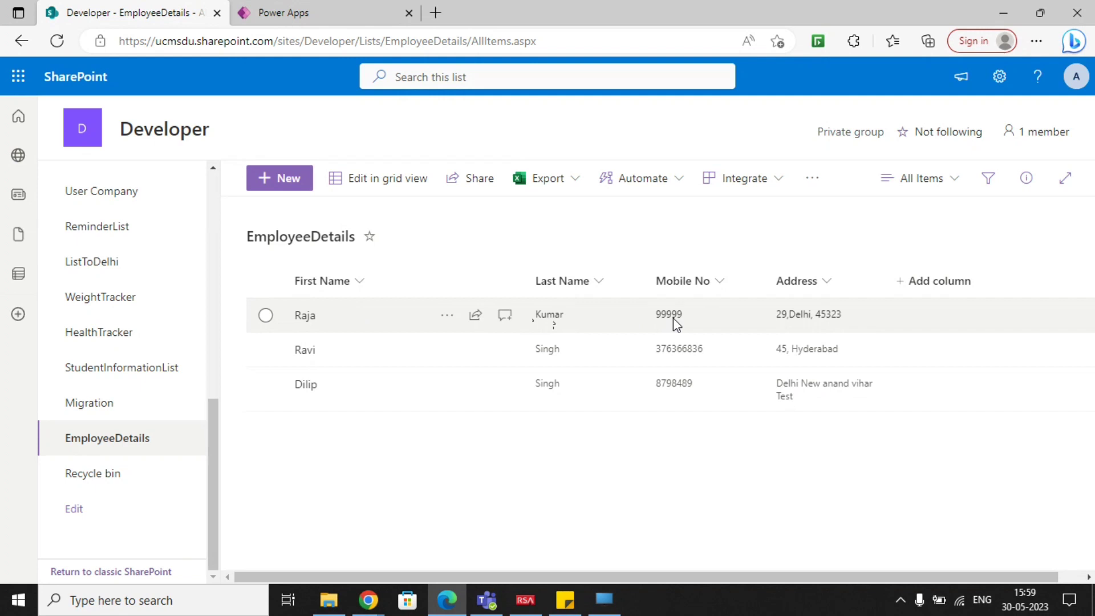
pyautogui.click(322, 11)
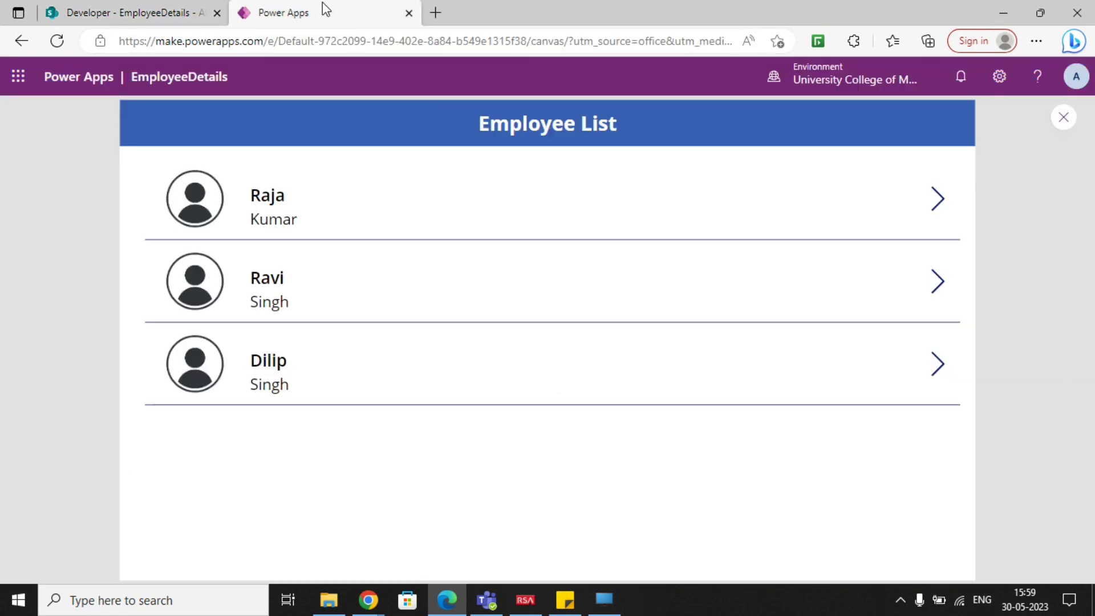
pyautogui.click(1069, 129)
# Duplicate Screen1 and delete the gallery from the duplicated screen.
pyautogui.click(704, 395)
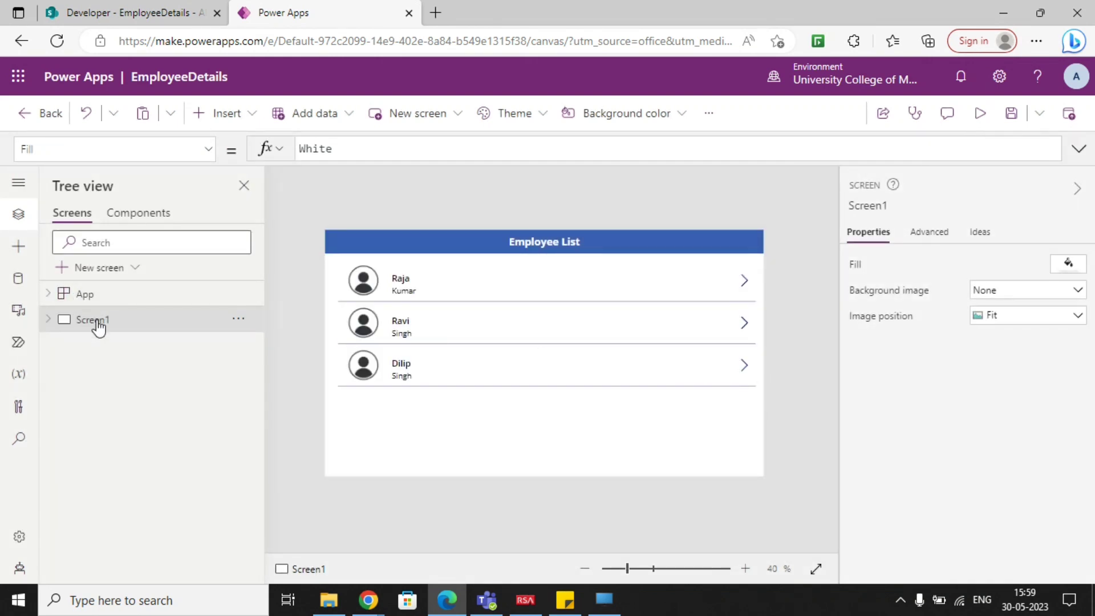
pyautogui.click(238, 320)
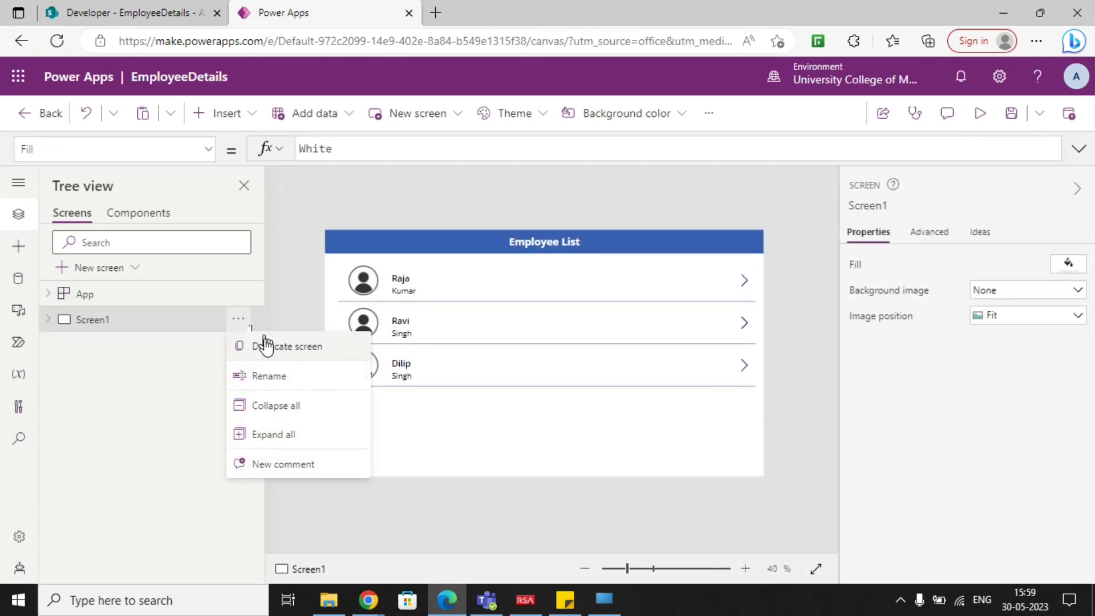
pyautogui.click(266, 347)
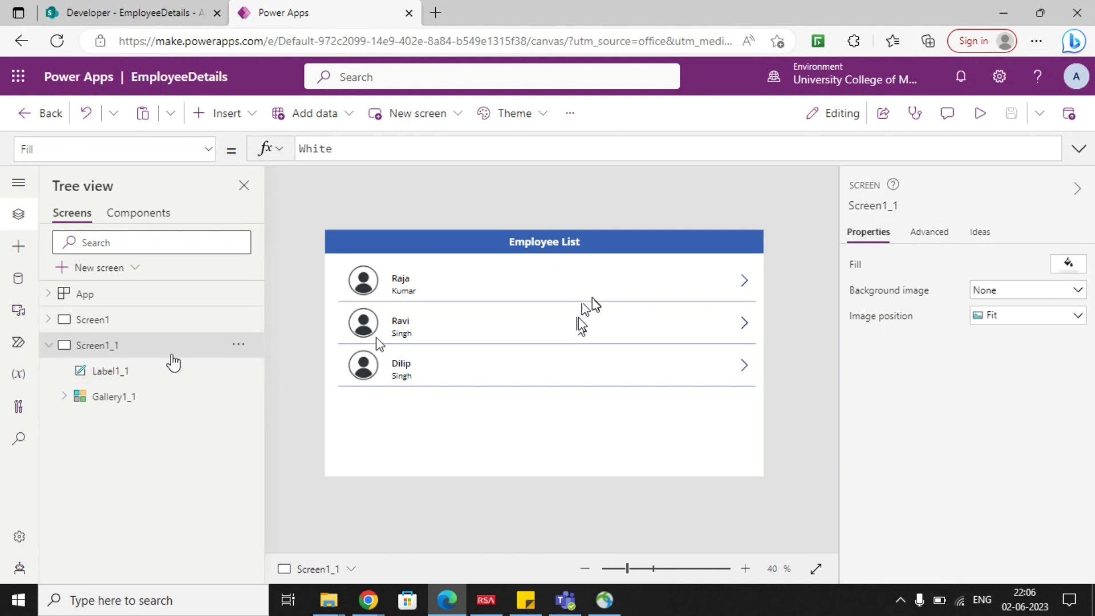
pyautogui.click(123, 398)
pyautogui.press('Delete')
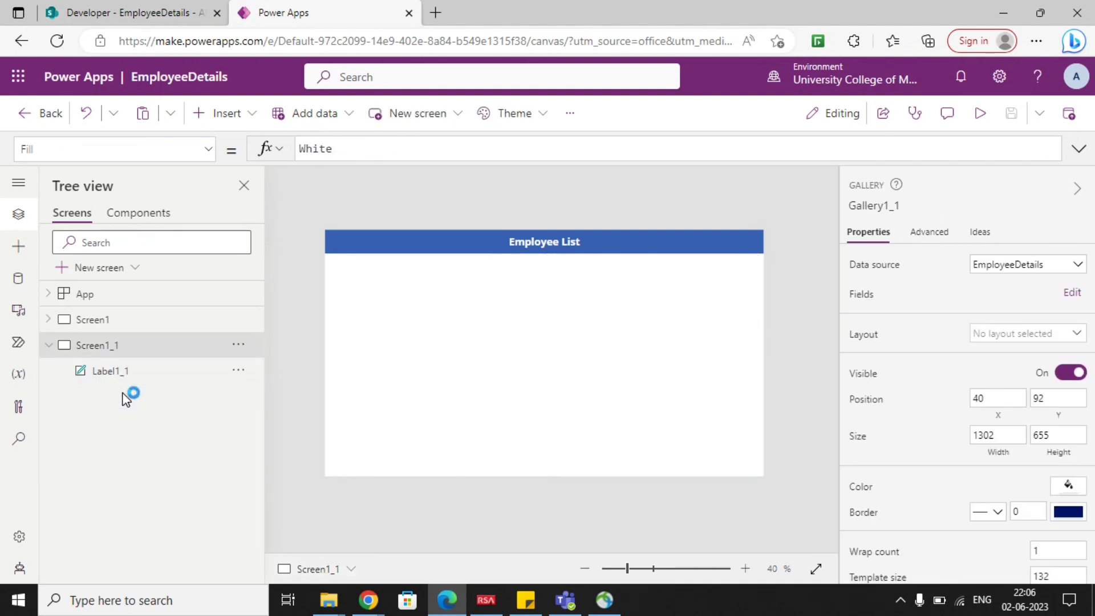
# Rename the duplicated screen as ViewScreen.
pyautogui.click(547, 250)
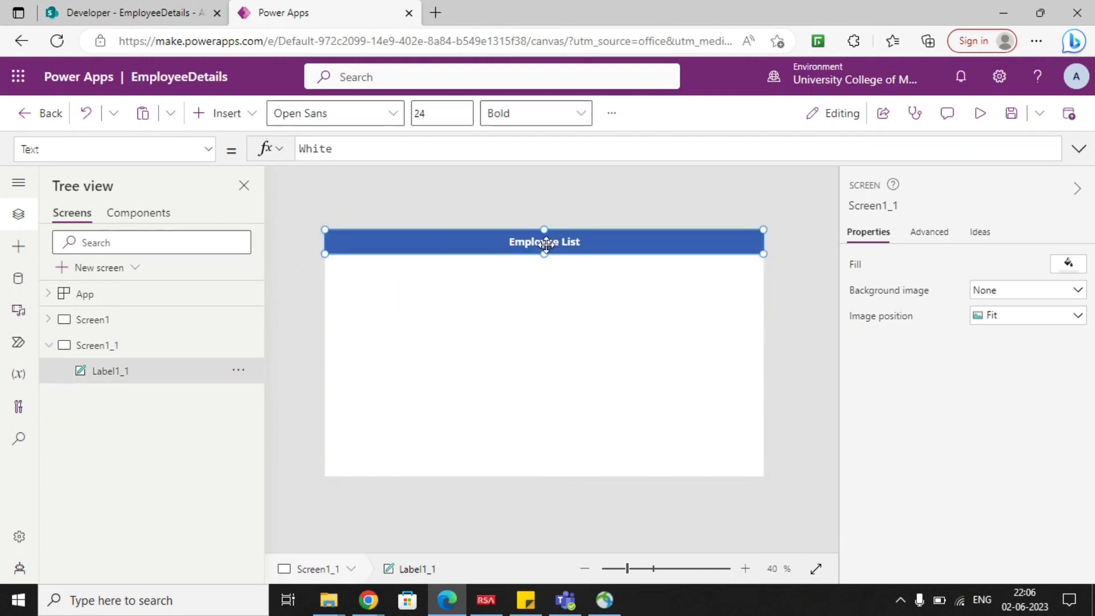
pyautogui.click(153, 328)
pyautogui.click(131, 356)
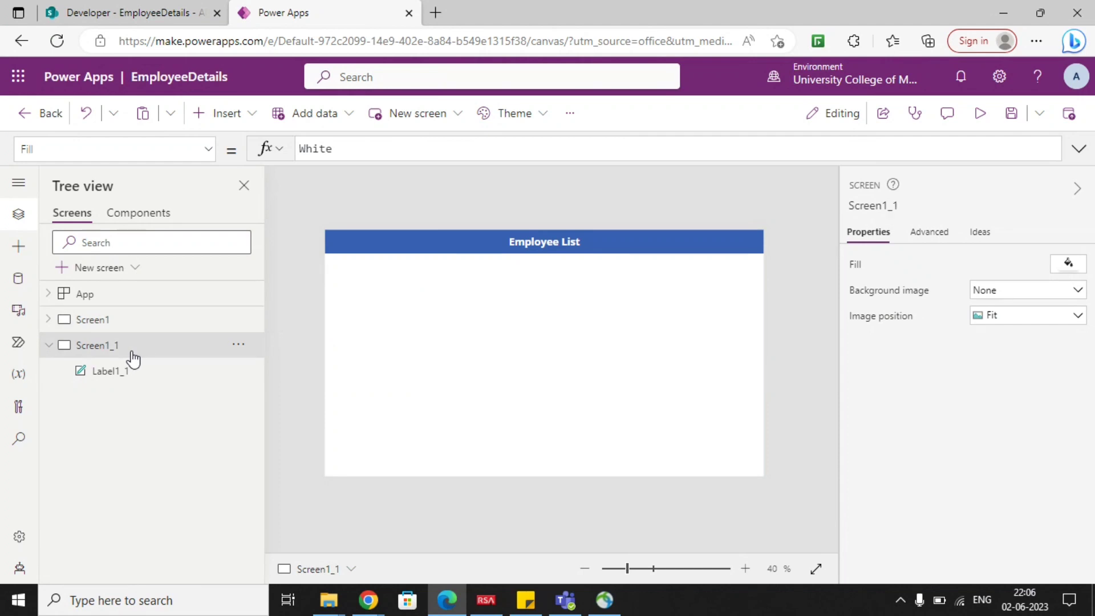
pyautogui.click(238, 343)
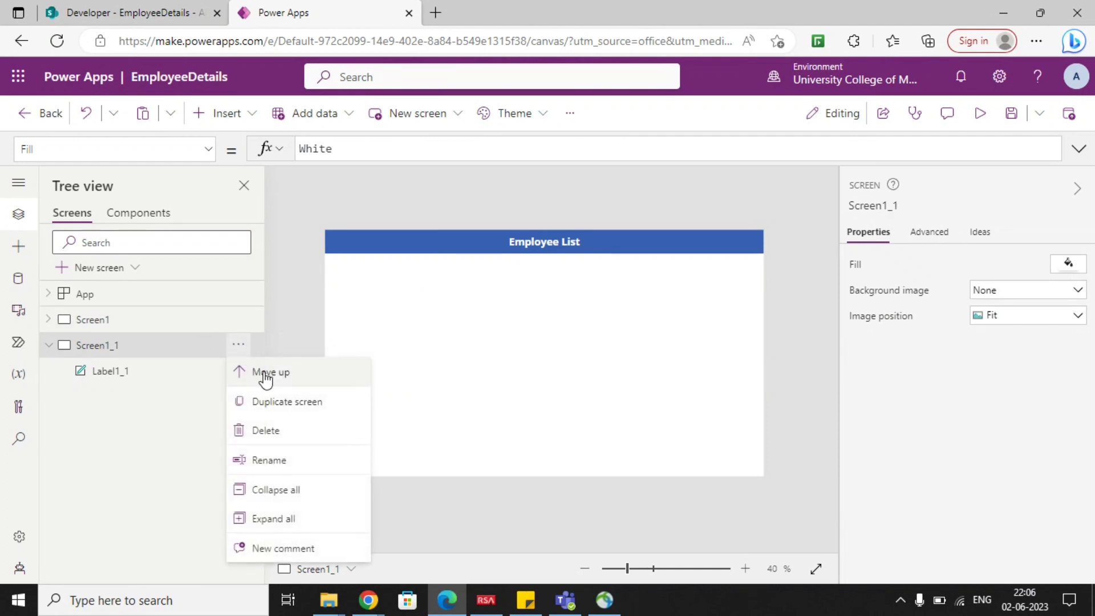
pyautogui.click(271, 459)
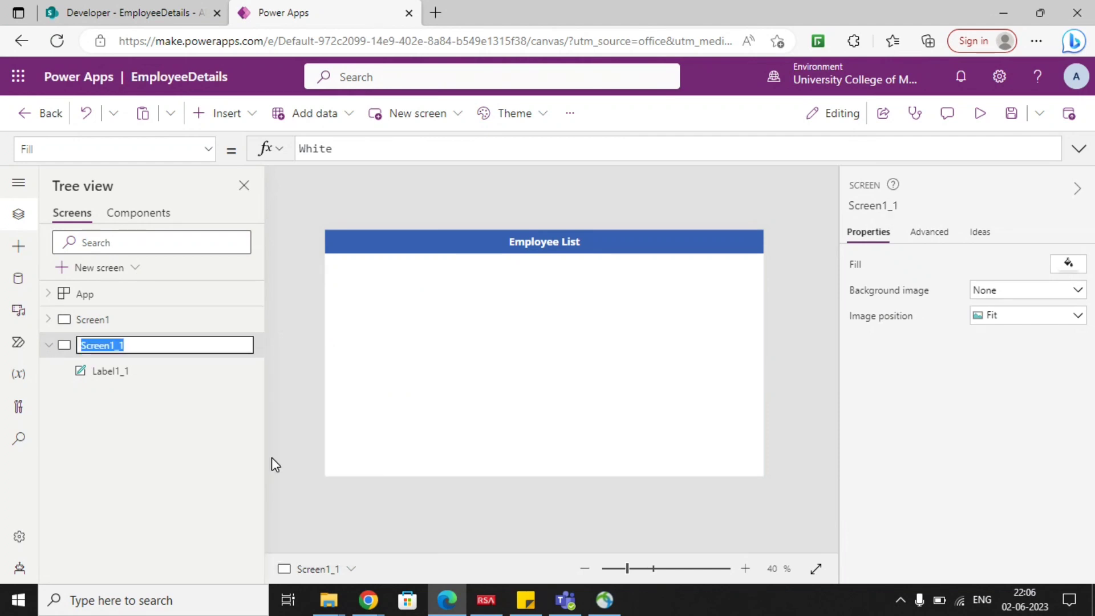
pyautogui.write('View')
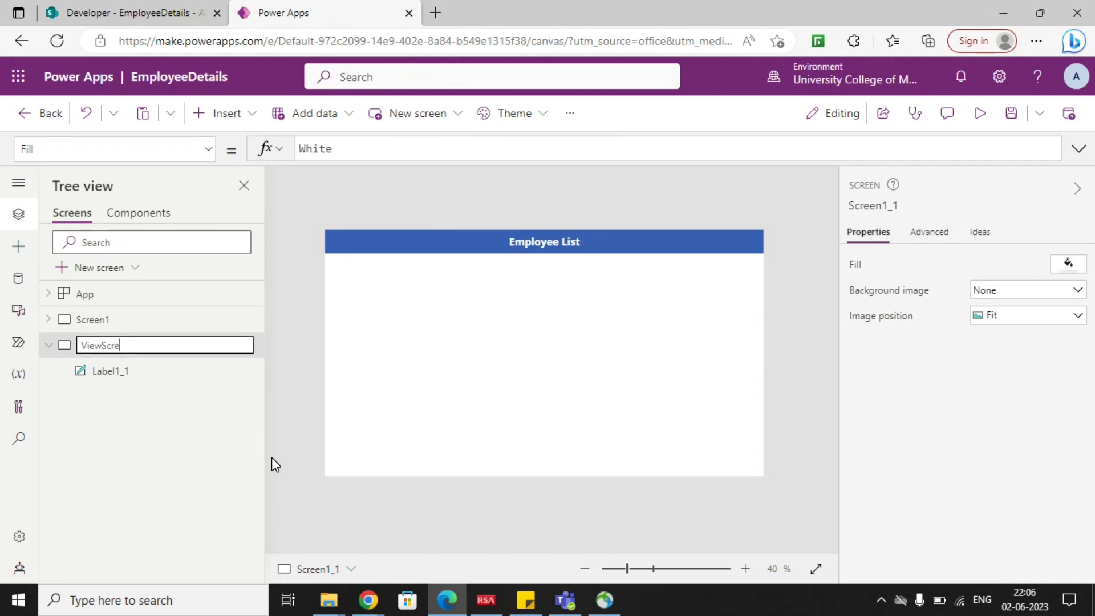
pyautogui.click(410, 414)
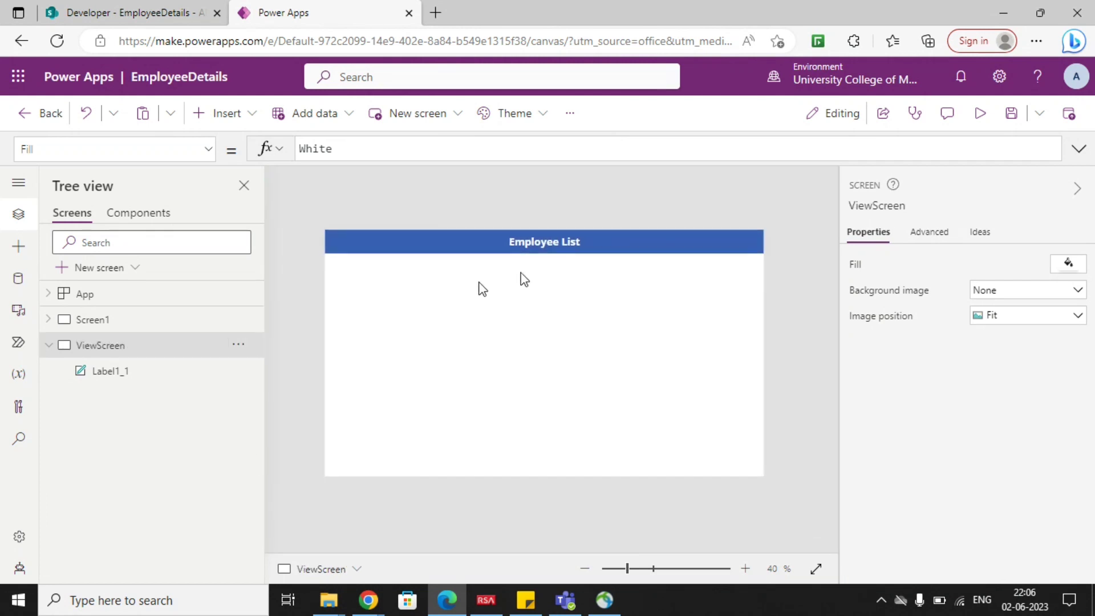
# Change the header label's text on ViewScreen to "Employee Detail".
pyautogui.click(563, 244)
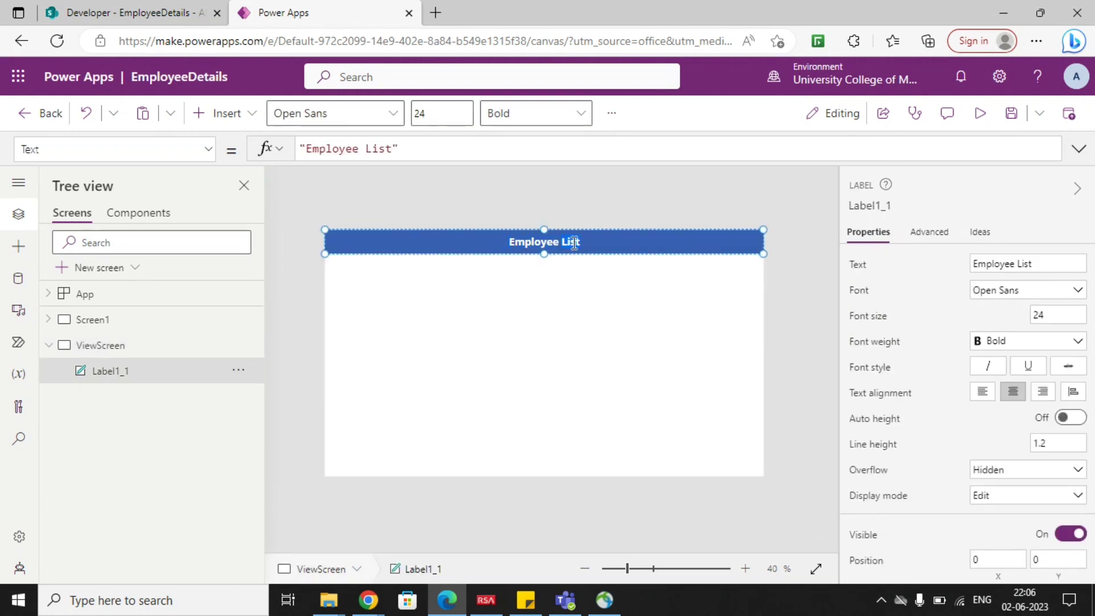
pyautogui.write('Detail')
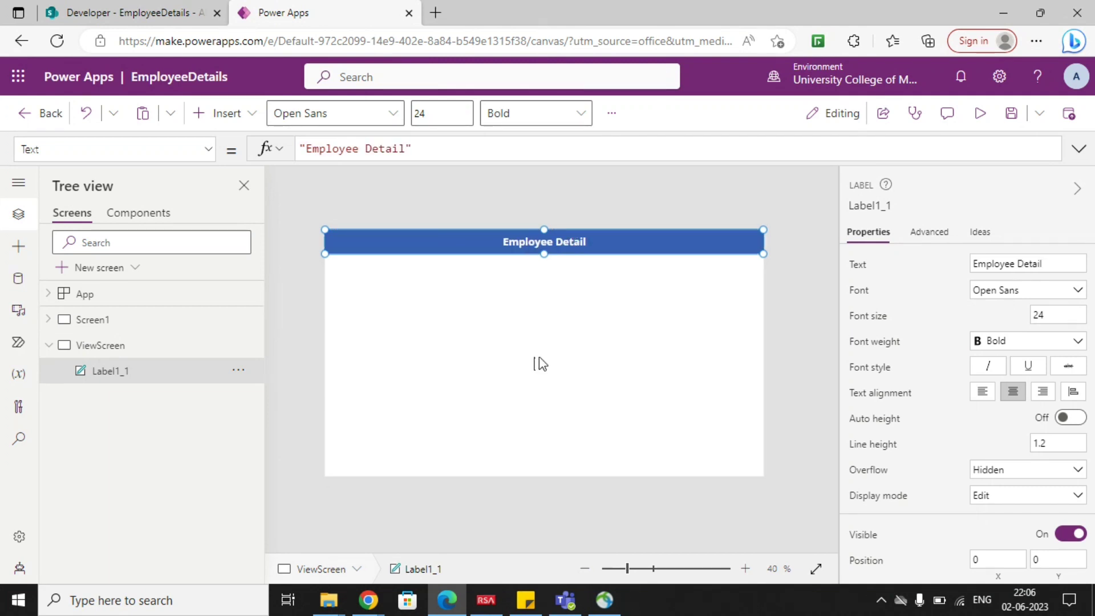
pyautogui.click(254, 116)
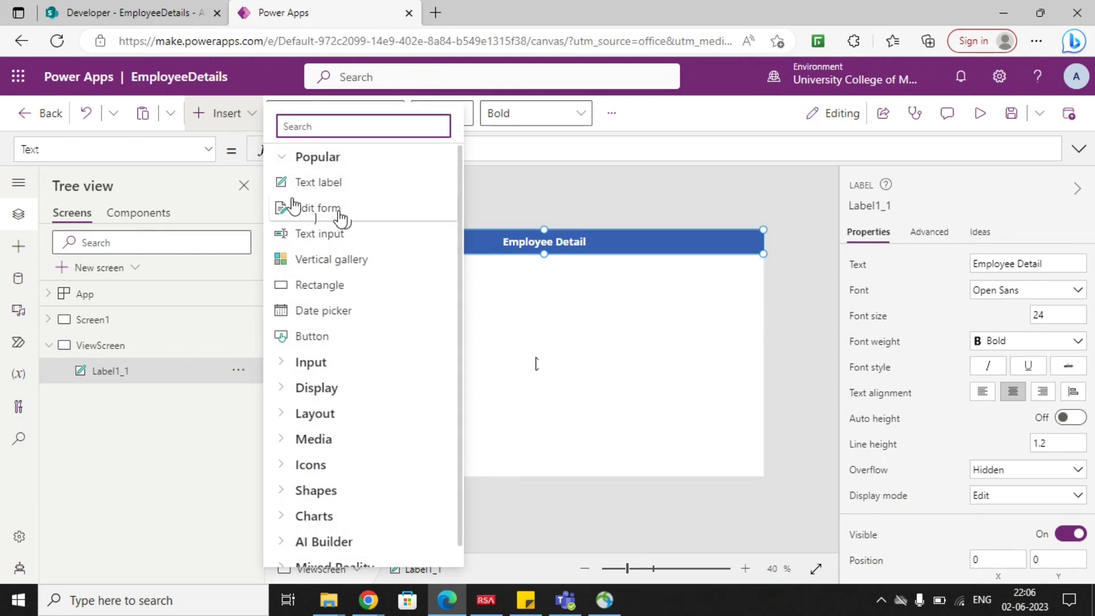
pyautogui.click(538, 357)
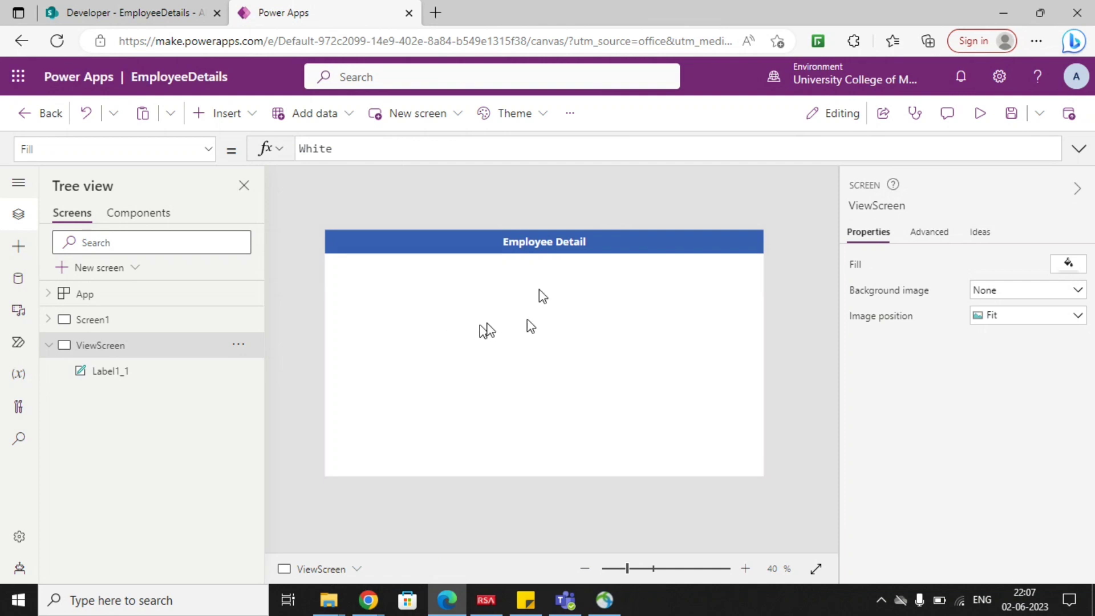
# Insert an edit form on ViewScreen and size it to about 1326 by 665, filling the area below the header.
pyautogui.click(250, 114)
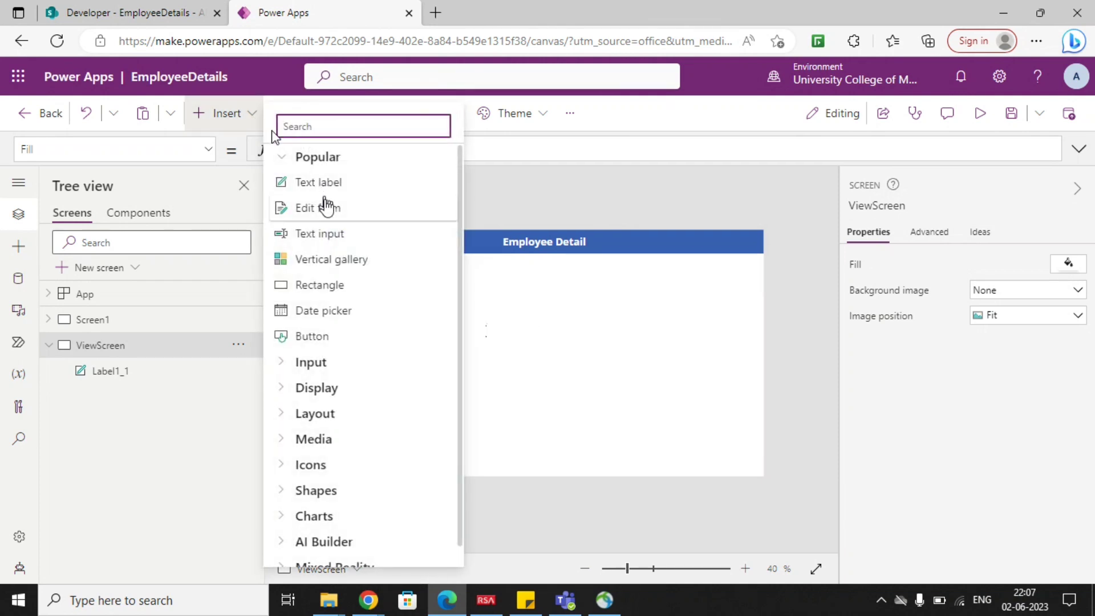
pyautogui.click(328, 208)
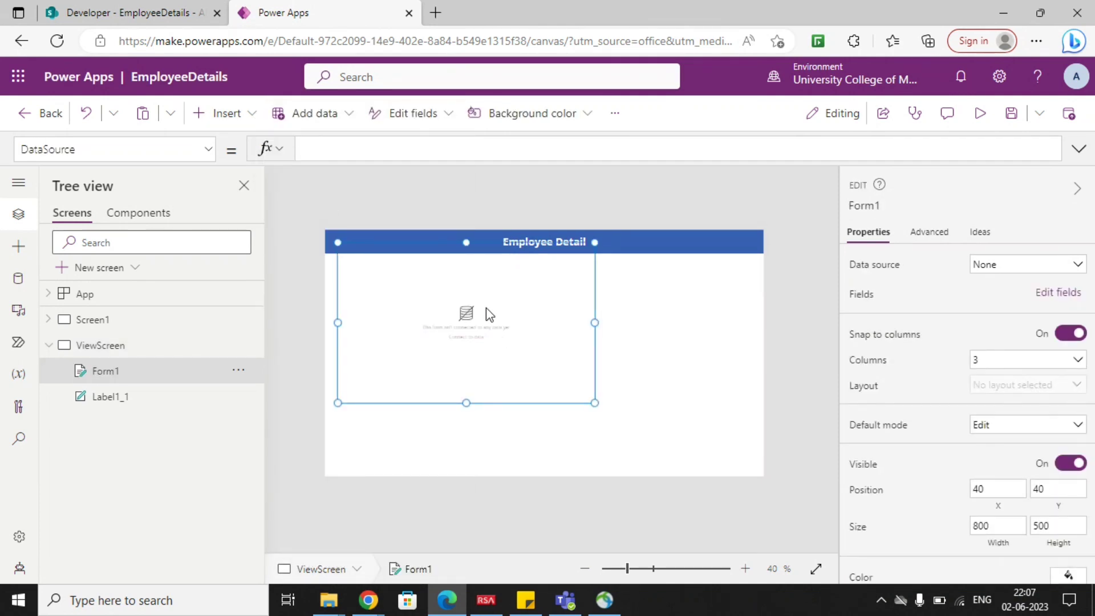
pyautogui.moveTo(465, 241); pyautogui.dragTo(483, 263)
pyautogui.moveTo(599, 337); pyautogui.dragTo(756, 338)
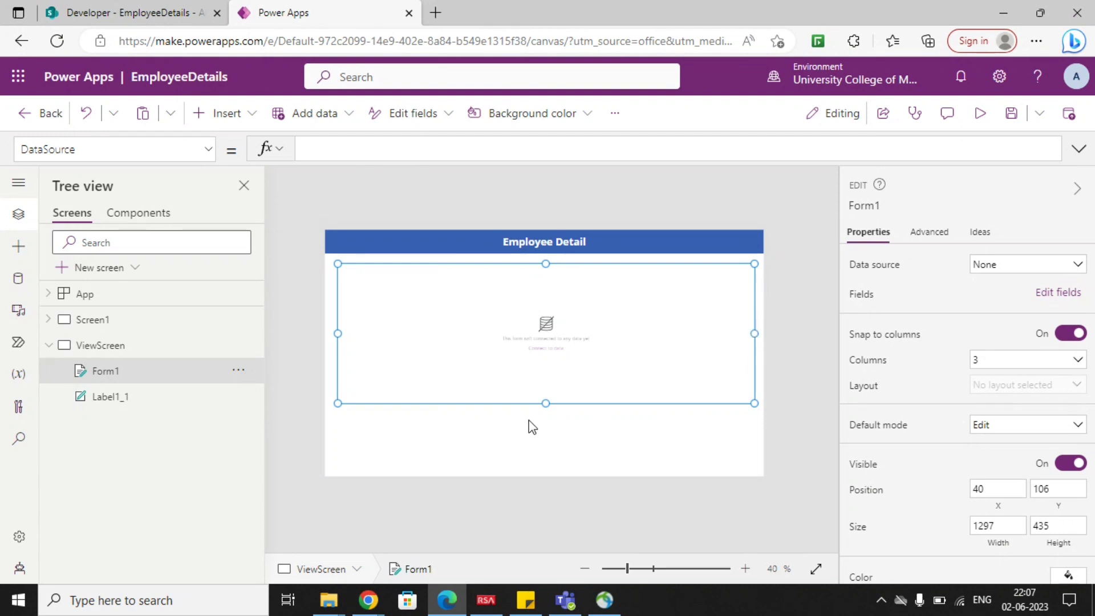
pyautogui.moveTo(545, 403); pyautogui.dragTo(552, 473)
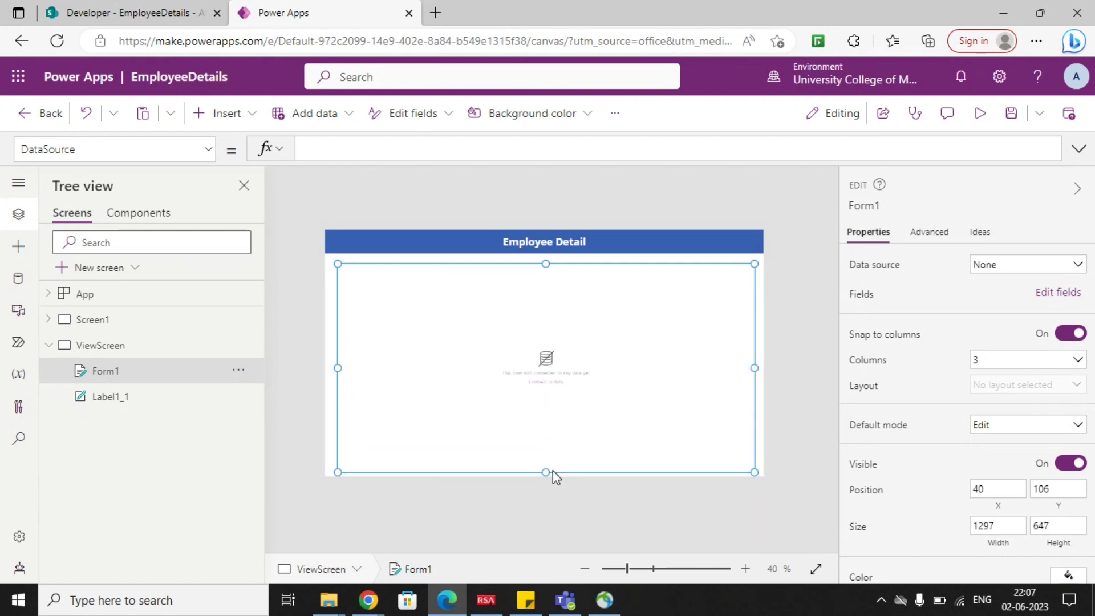
pyautogui.moveTo(336, 367); pyautogui.dragTo(331, 368)
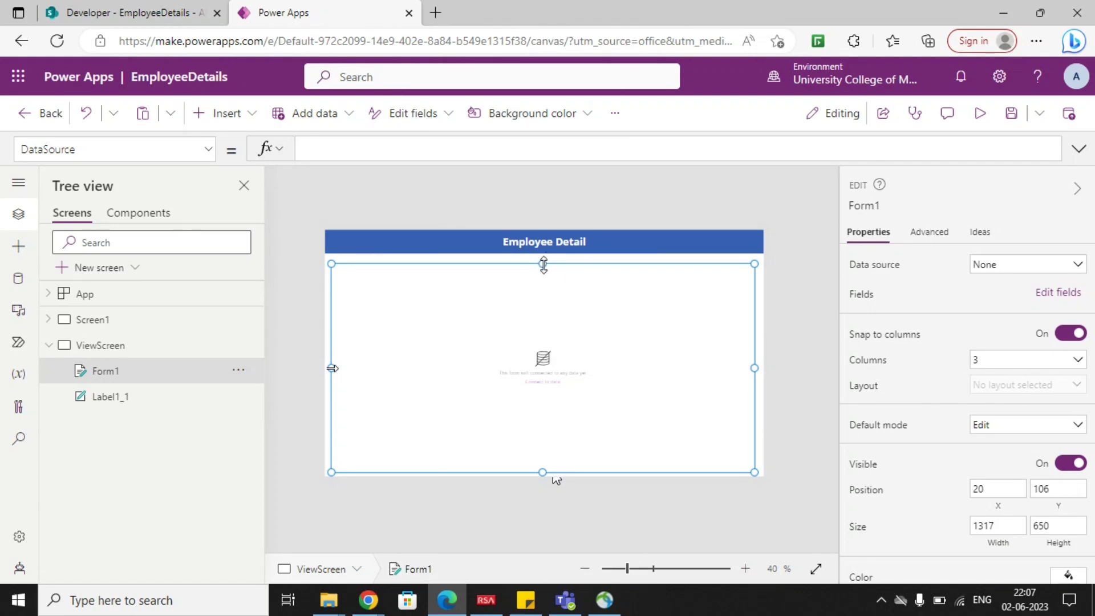
pyautogui.moveTo(543, 264); pyautogui.dragTo(543, 260)
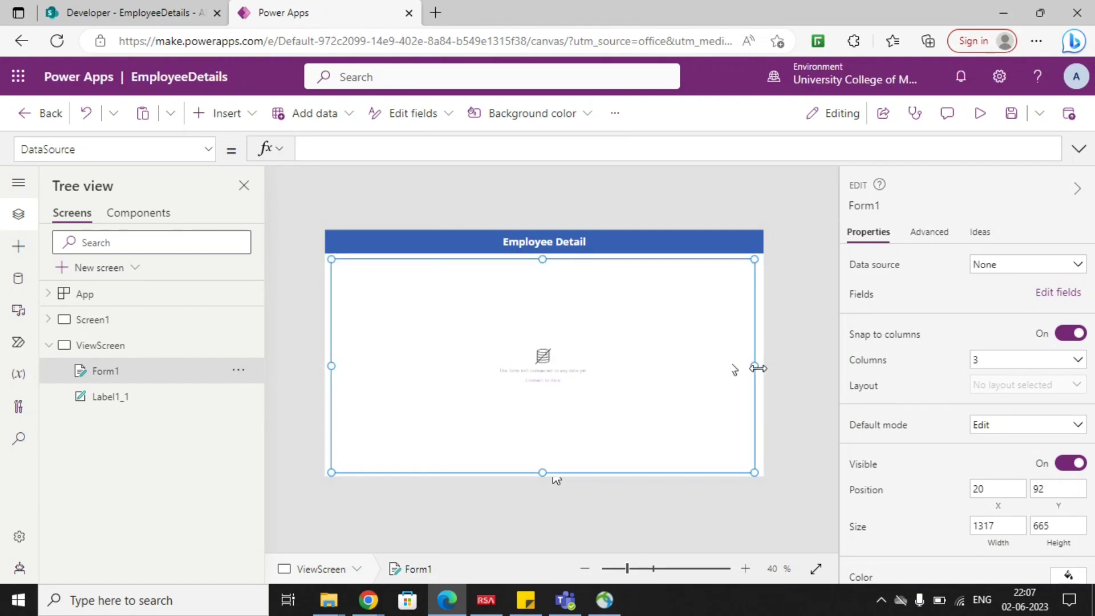
pyautogui.moveTo(757, 368); pyautogui.dragTo(763, 367)
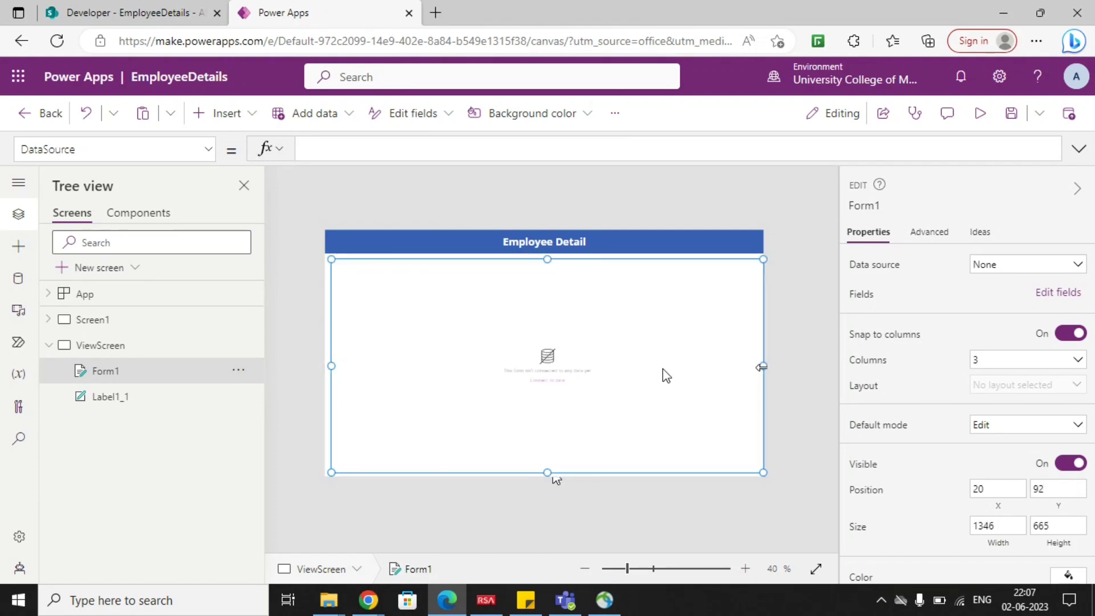
pyautogui.moveTo(763, 367); pyautogui.dragTo(757, 367)
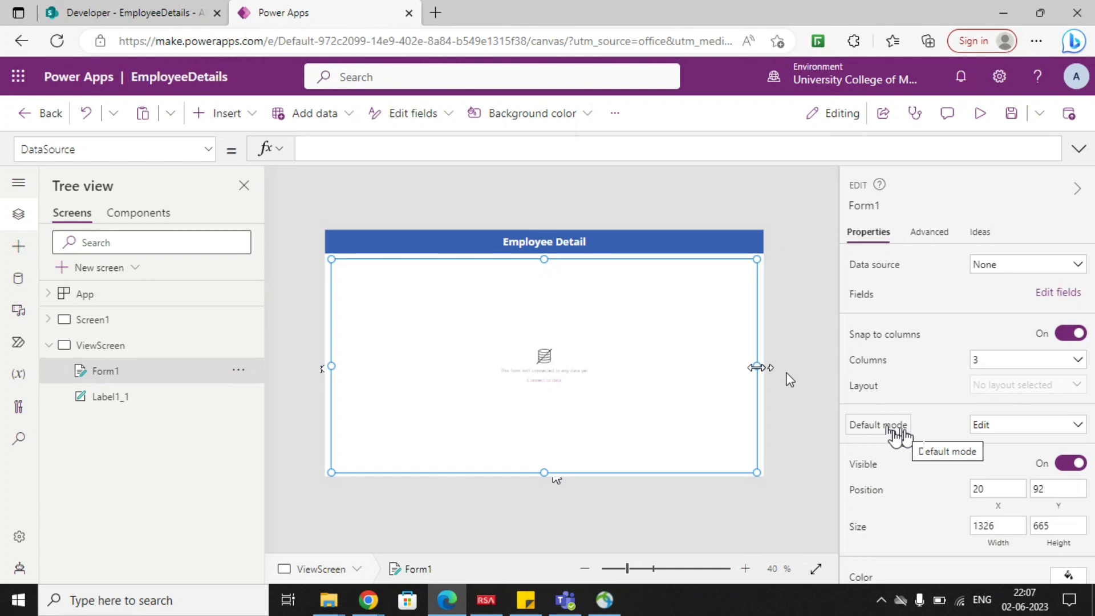
# Set the form's default mode to View and its data source to EmployeeDetails.
pyautogui.click(988, 429)
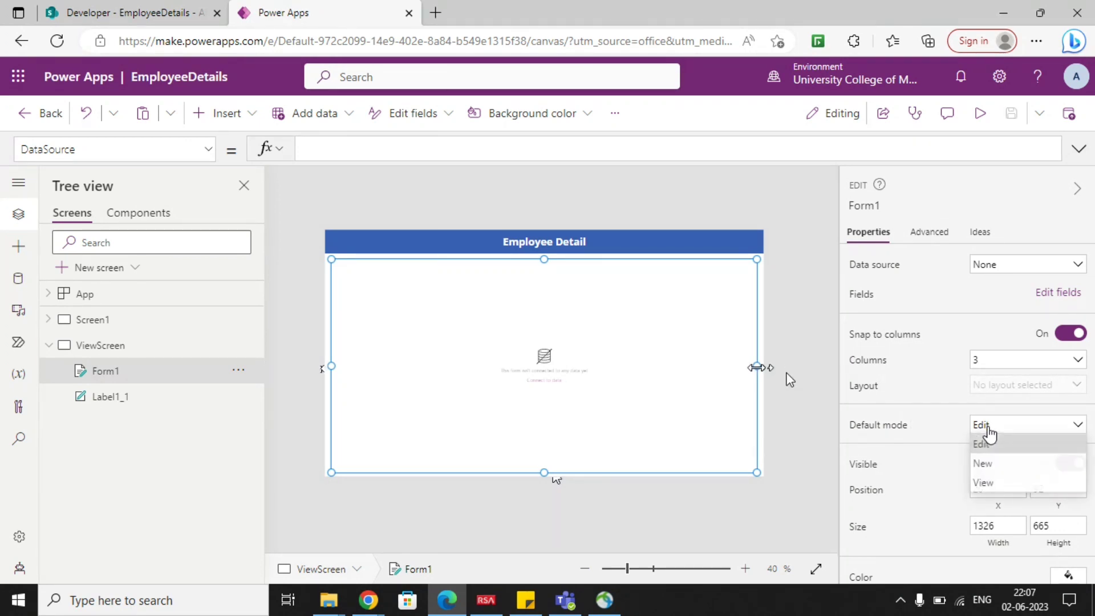
pyautogui.click(999, 484)
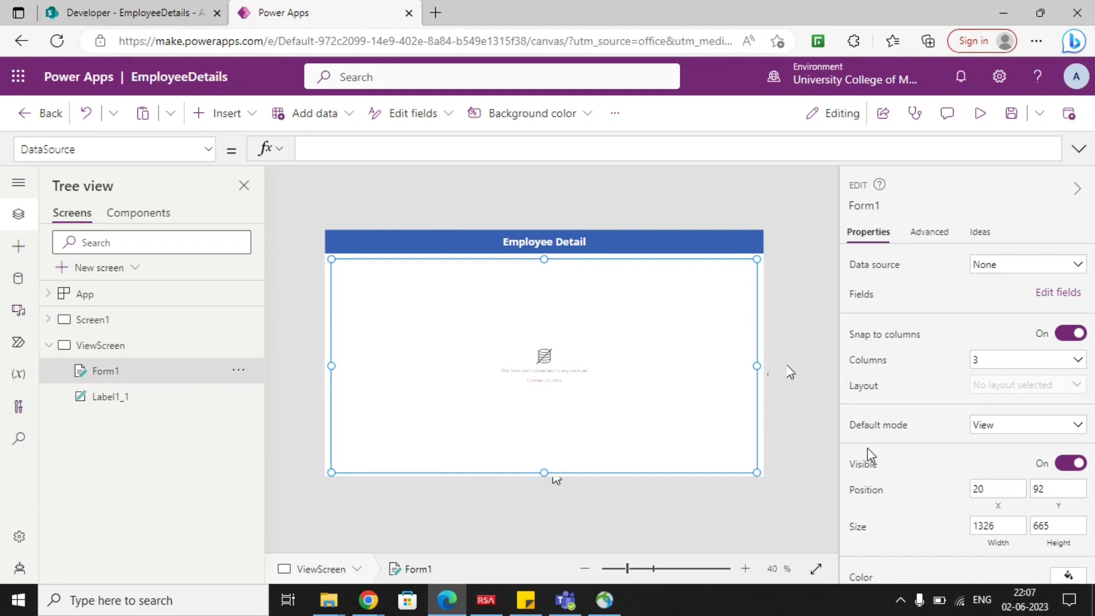
pyautogui.click(1016, 273)
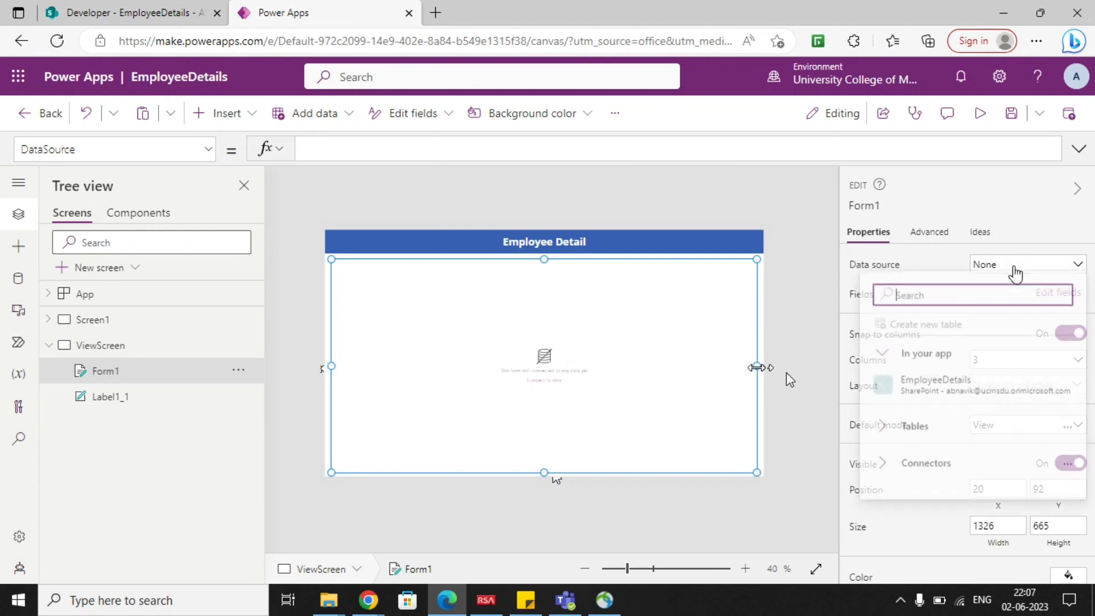
pyautogui.click(962, 399)
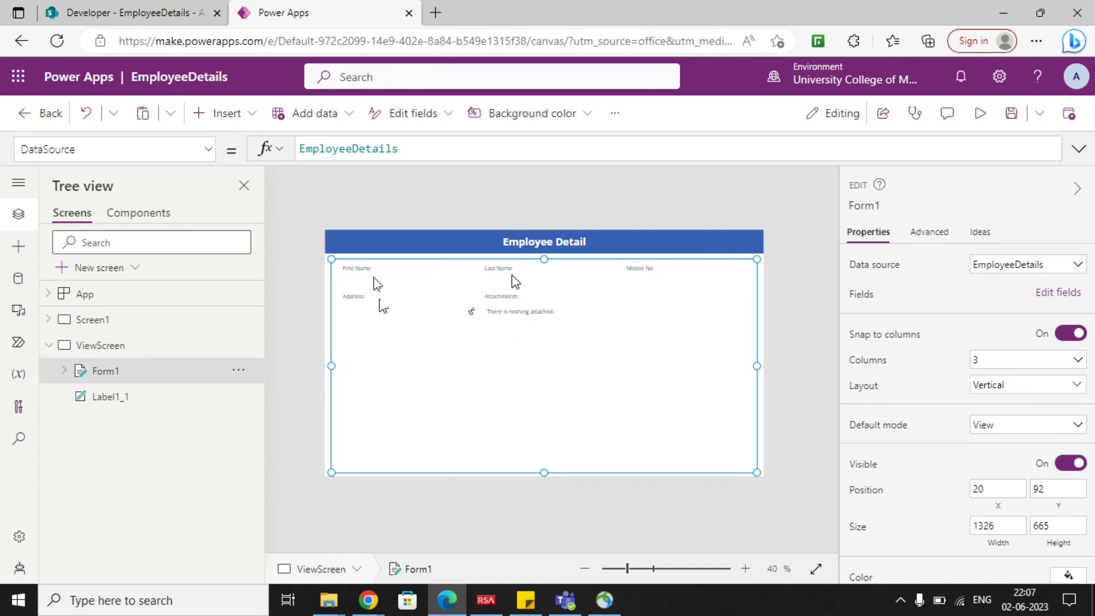
# Delete the Attachments card from the form and set the First Name label's font weight to Bold.
pyautogui.click(509, 308)
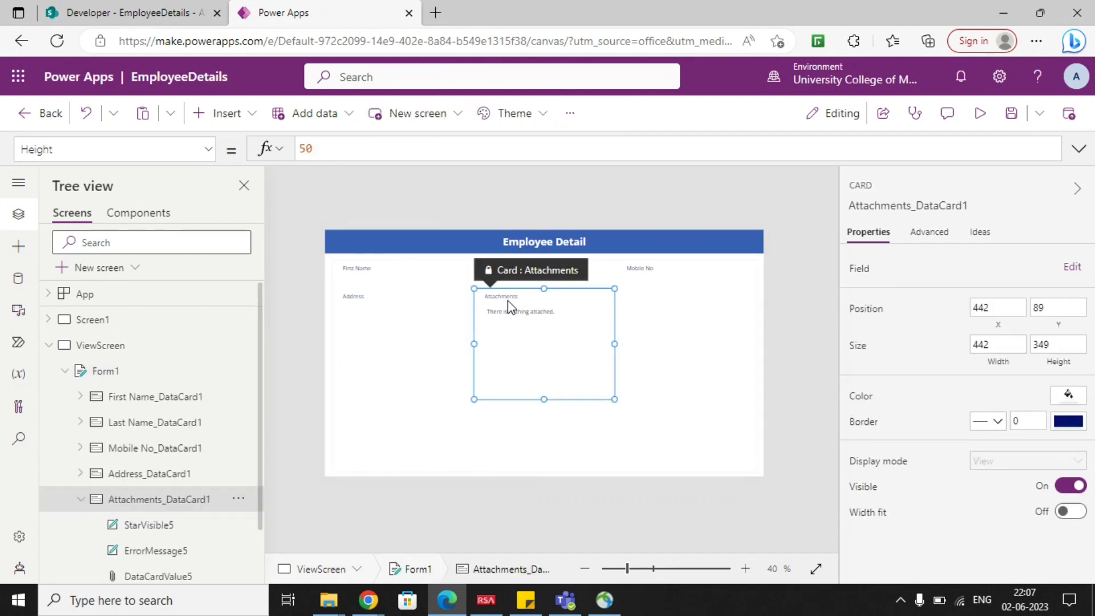
pyautogui.press('Delete')
pyautogui.click(360, 276)
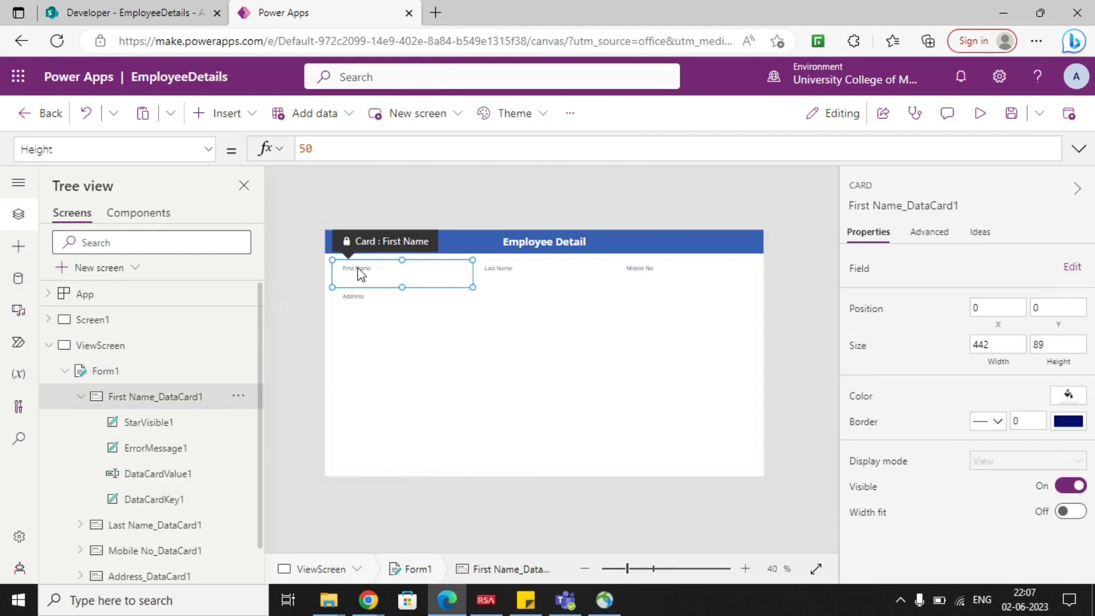
pyautogui.click(363, 268)
pyautogui.click(1076, 341)
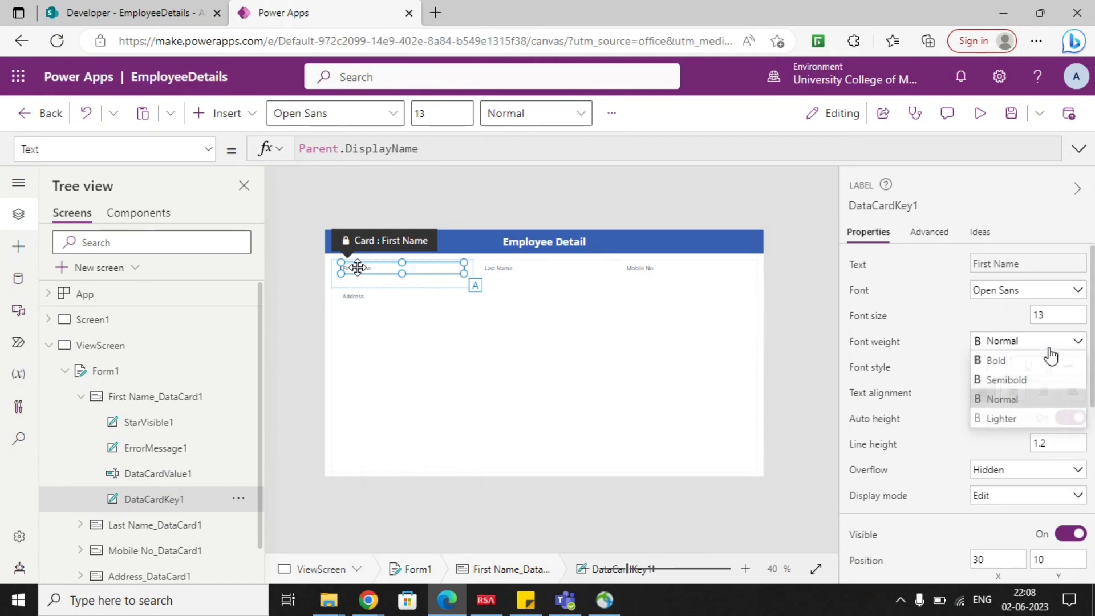
pyautogui.click(995, 360)
# Set the font weight of the form's Last Name, Mobile No and Address labels to Bold.
pyautogui.click(533, 274)
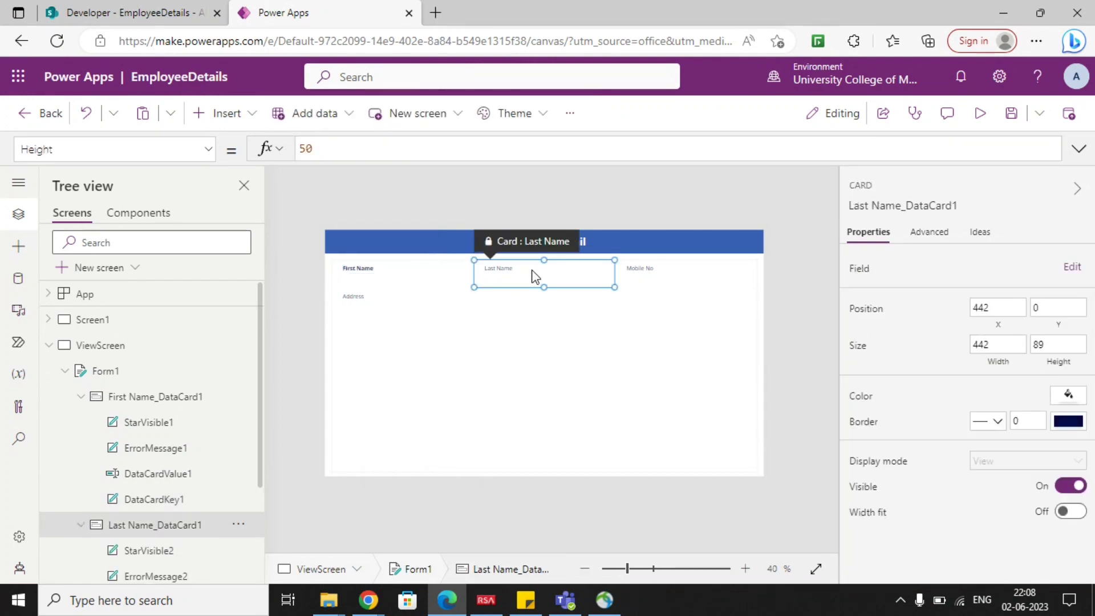
pyautogui.click(539, 268)
pyautogui.click(1002, 341)
pyautogui.click(995, 360)
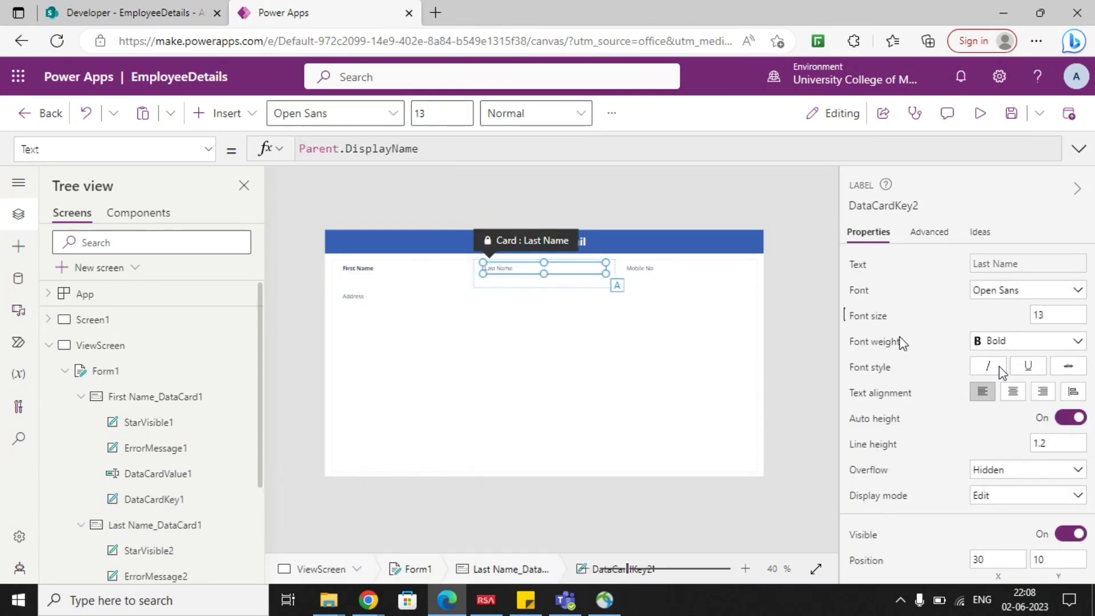
pyautogui.click(643, 273)
pyautogui.click(640, 268)
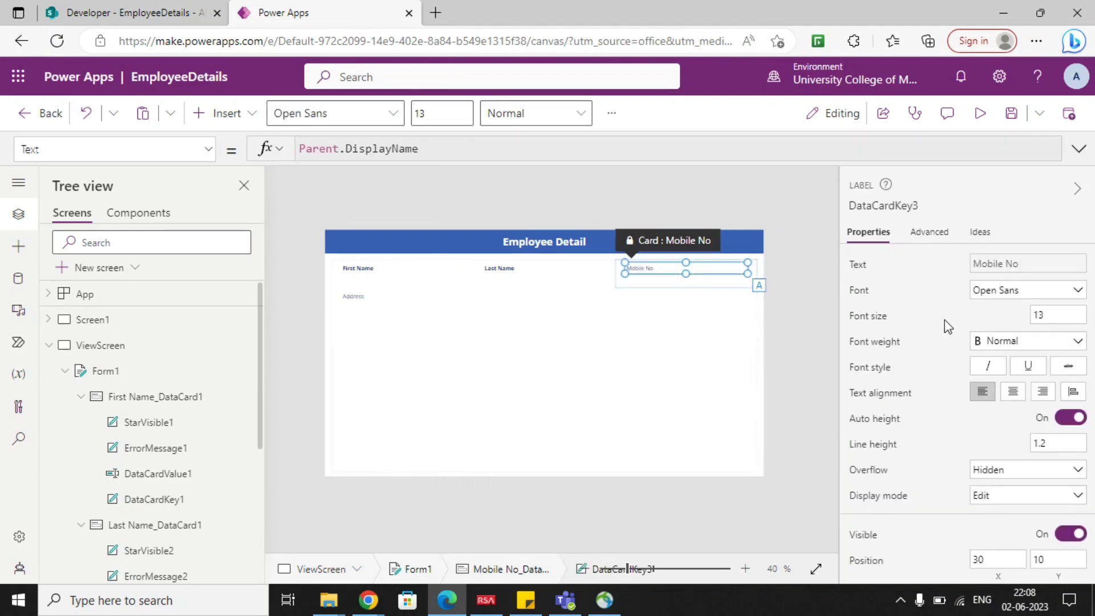
pyautogui.click(1001, 341)
pyautogui.click(994, 360)
pyautogui.click(359, 305)
pyautogui.click(354, 297)
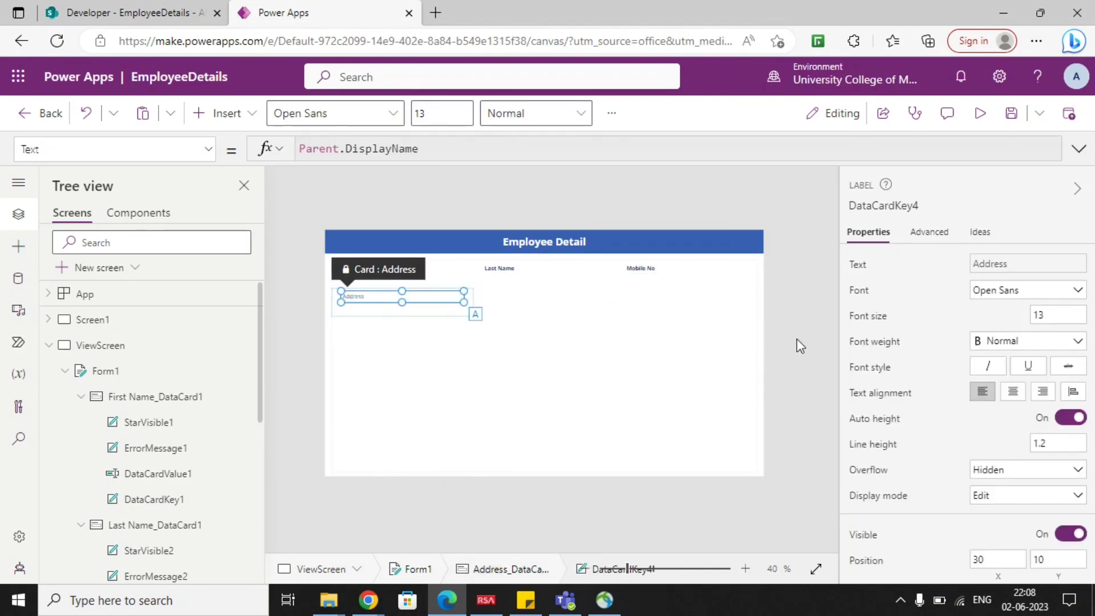
pyautogui.click(1002, 341)
pyautogui.click(995, 360)
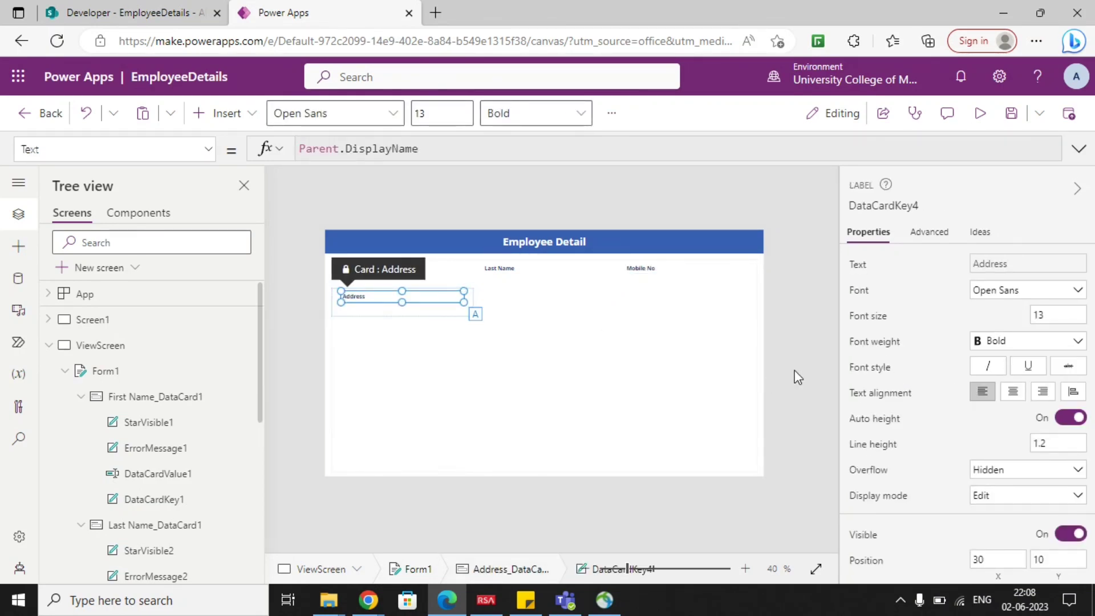
pyautogui.click(503, 353)
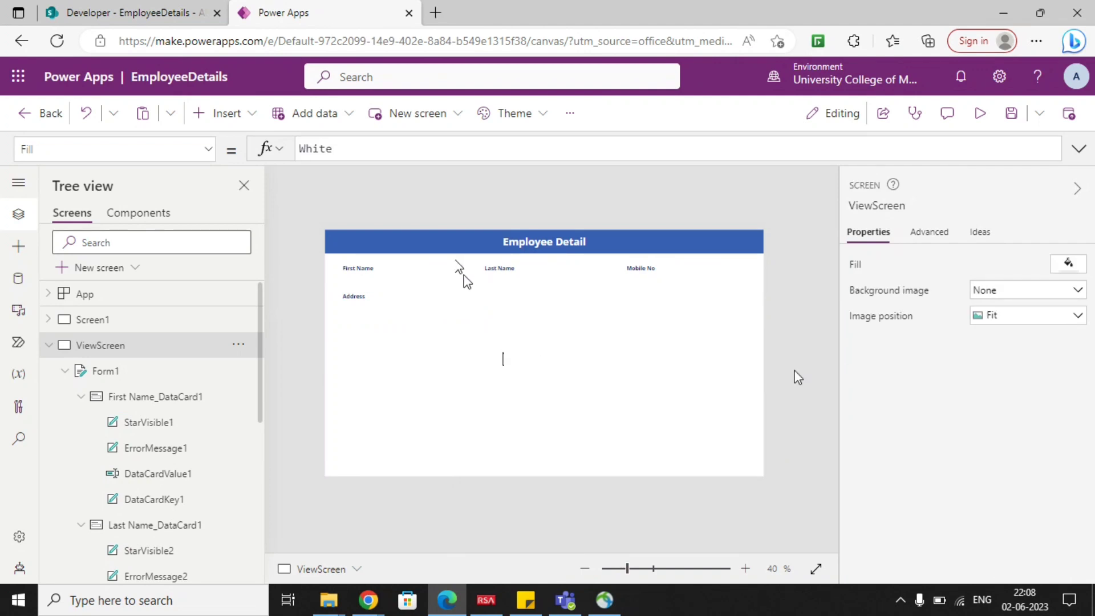
# Rename Screen1 as ListScreen.
pyautogui.click(55, 348)
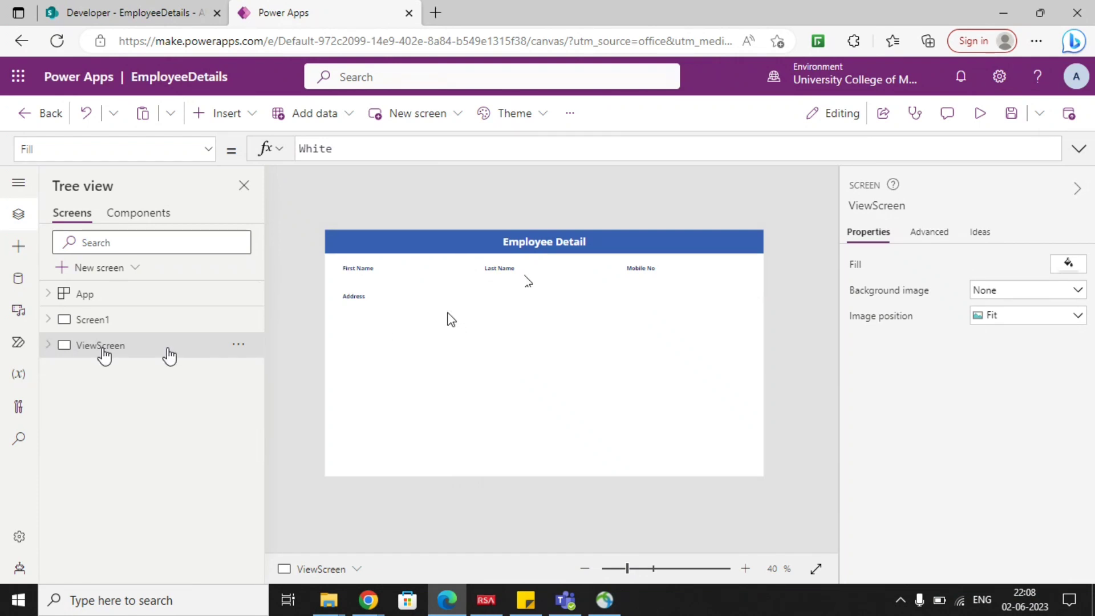
pyautogui.click(132, 329)
pyautogui.click(238, 319)
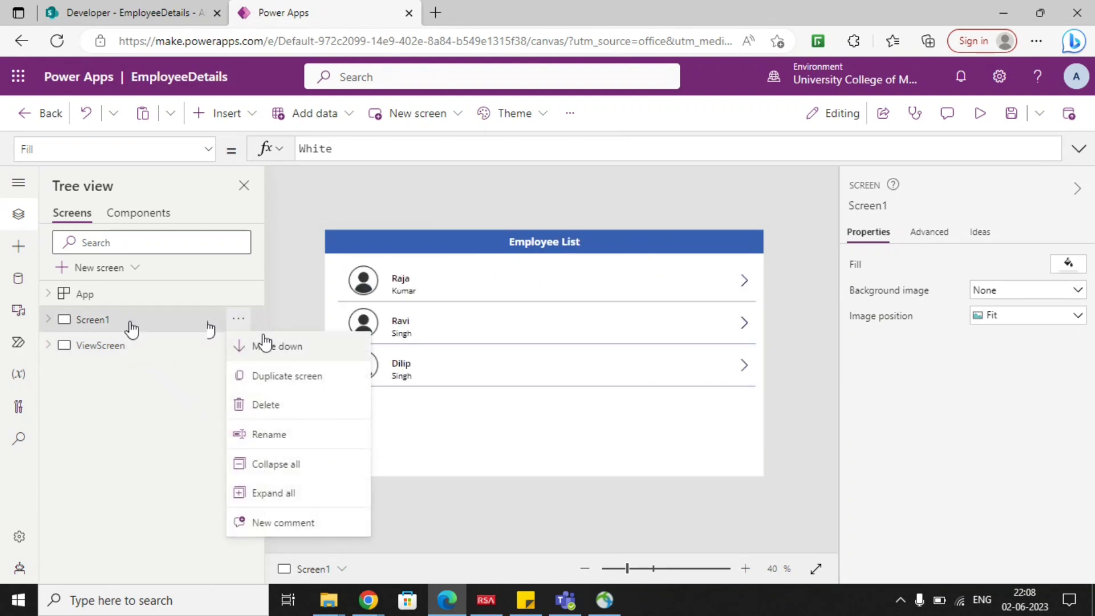
pyautogui.click(281, 434)
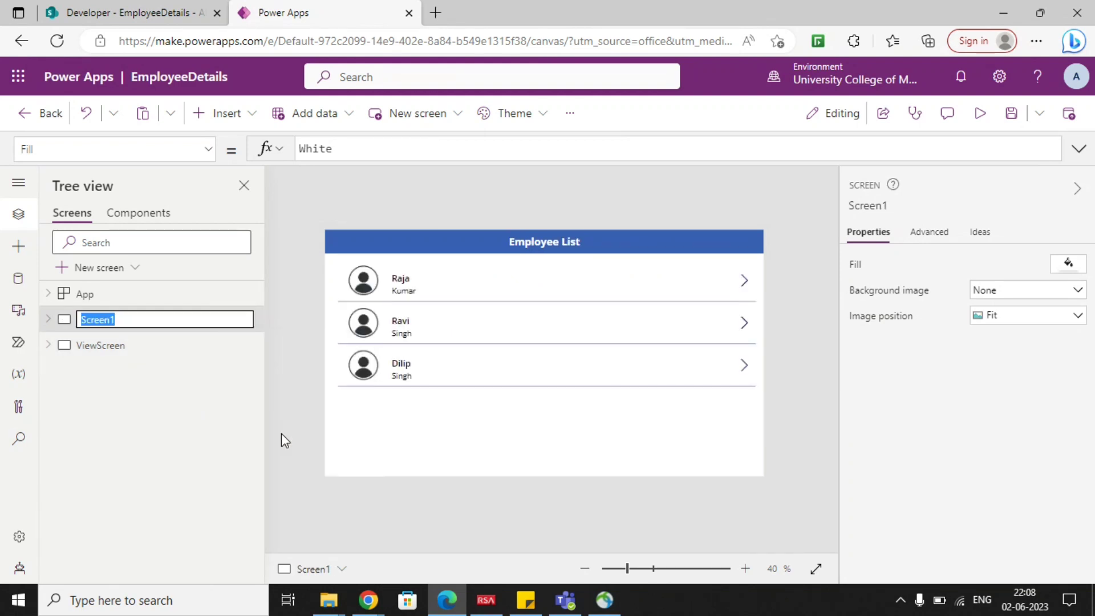
pyautogui.write('List')
pyautogui.press('Return')
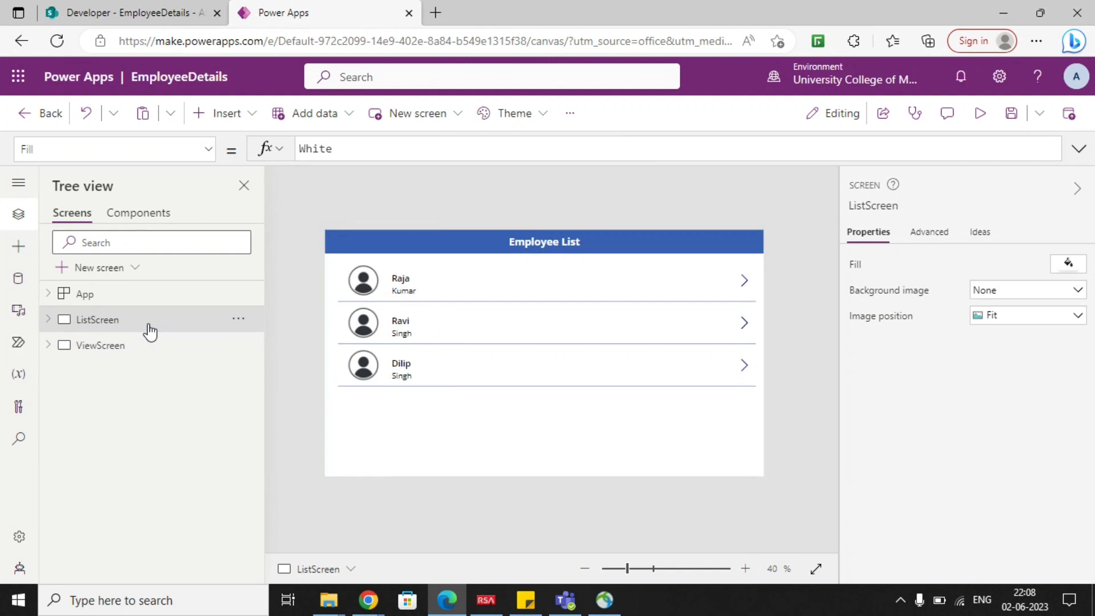
pyautogui.click(150, 346)
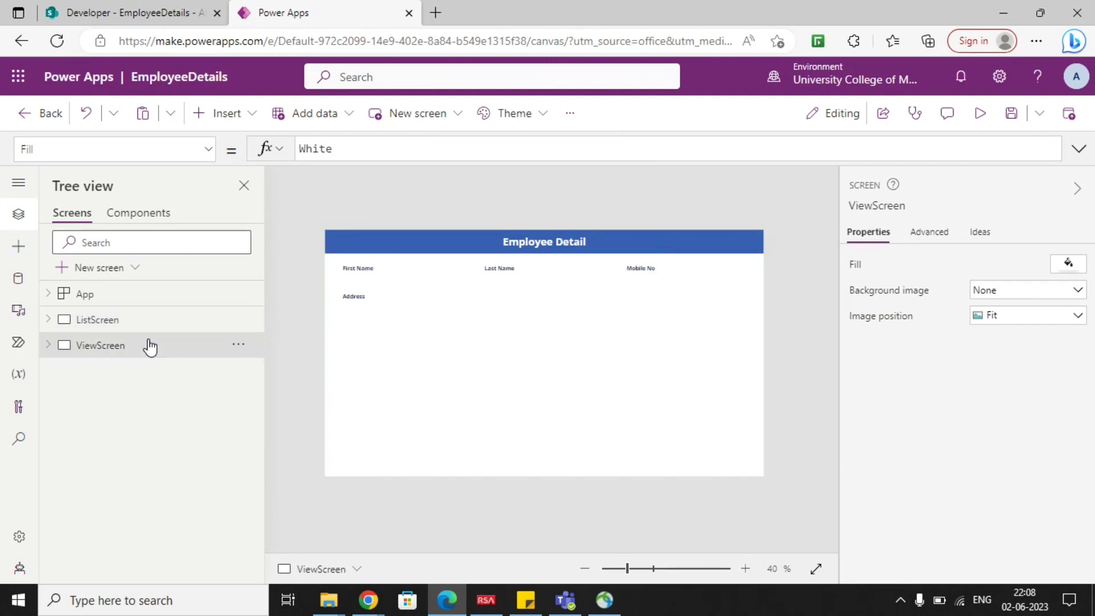
pyautogui.click(488, 308)
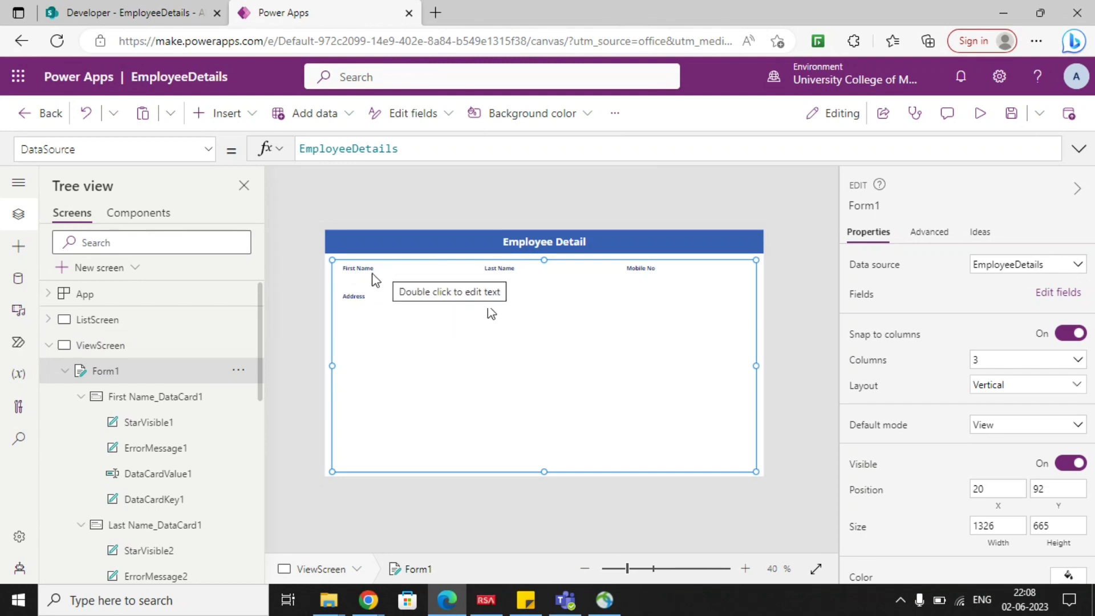
pyautogui.click(212, 319)
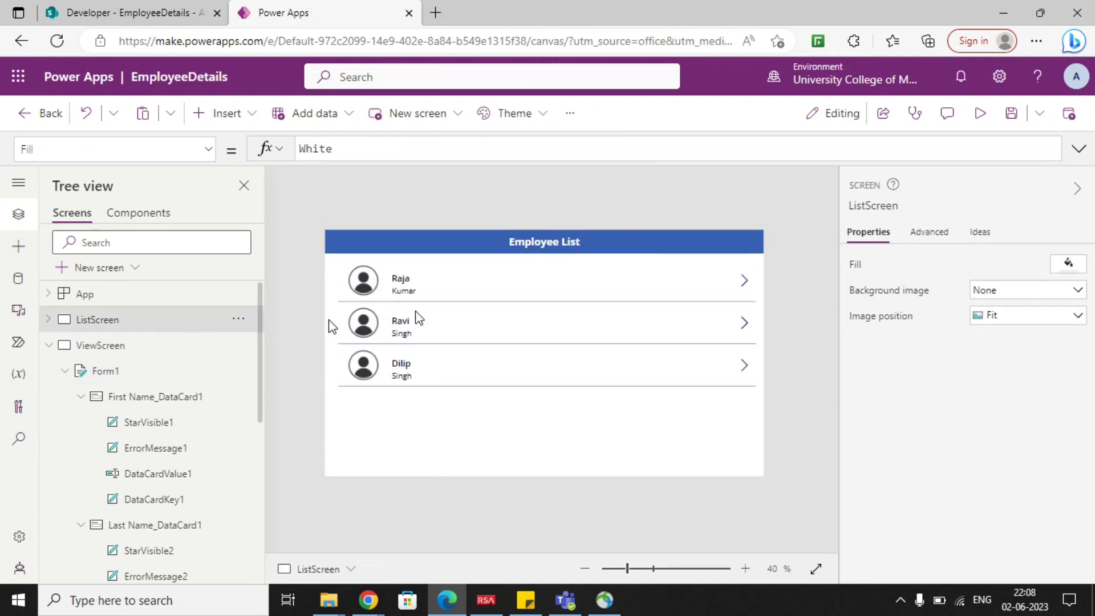
pyautogui.click(105, 353)
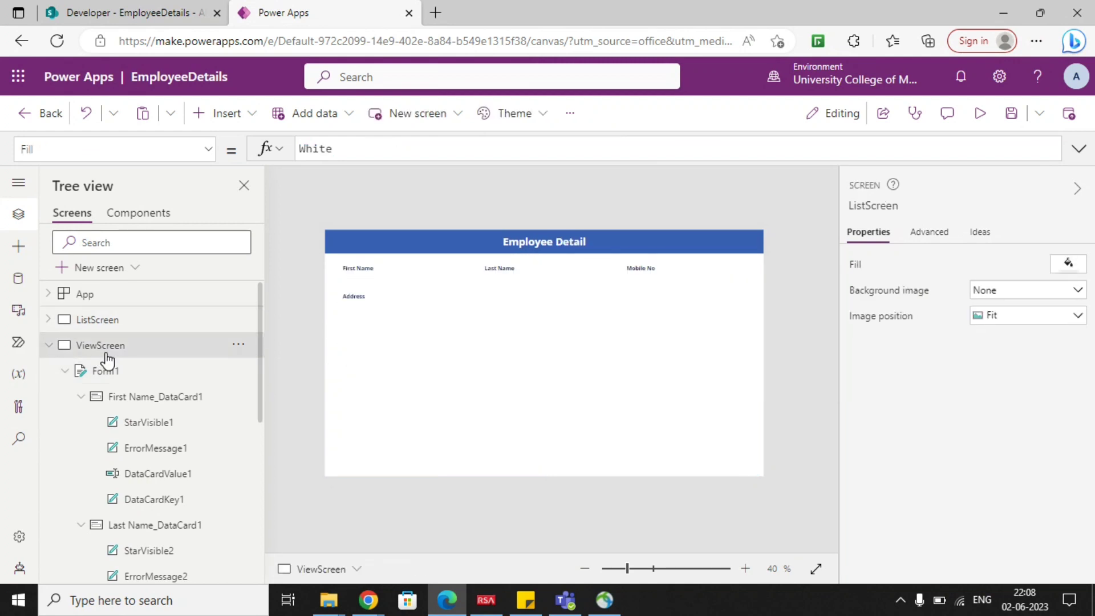
pyautogui.click(49, 346)
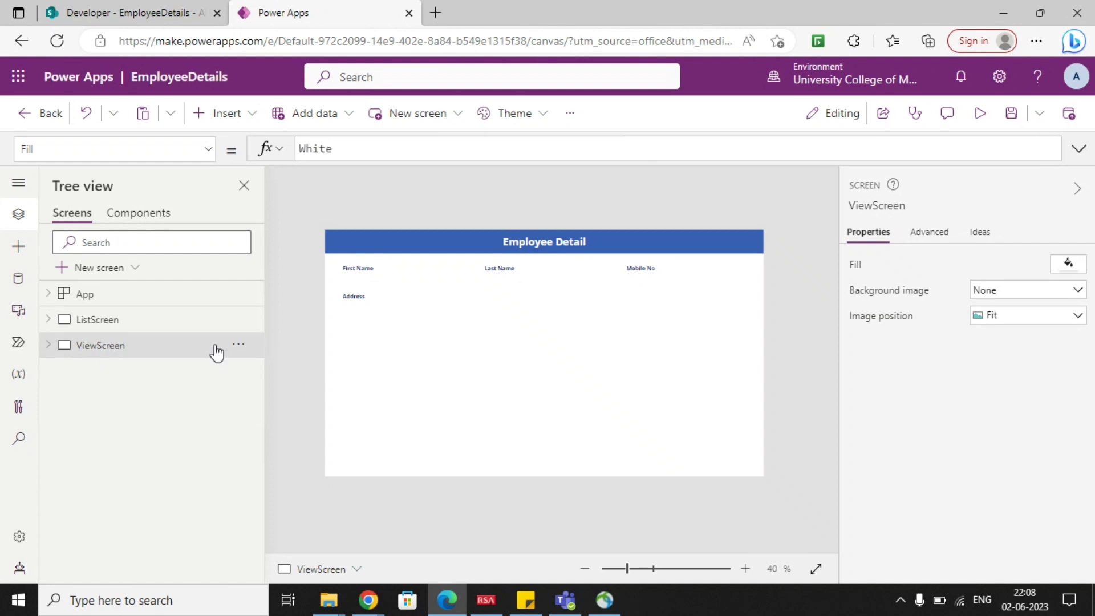
# Display the formula of the Item property for the form on ViewScreen.
pyautogui.click(405, 343)
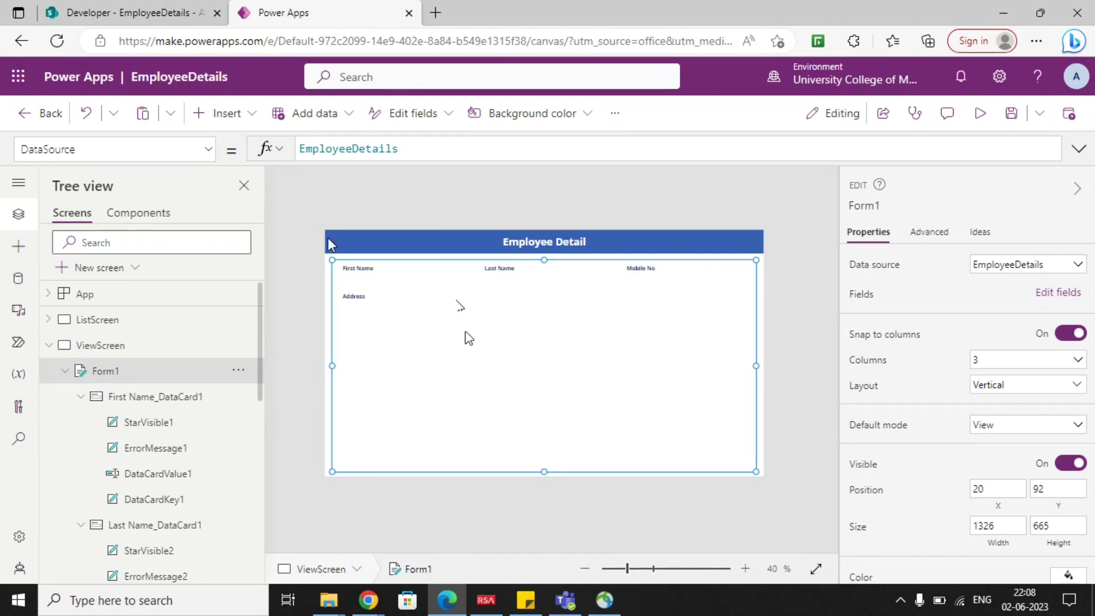
pyautogui.click(204, 154)
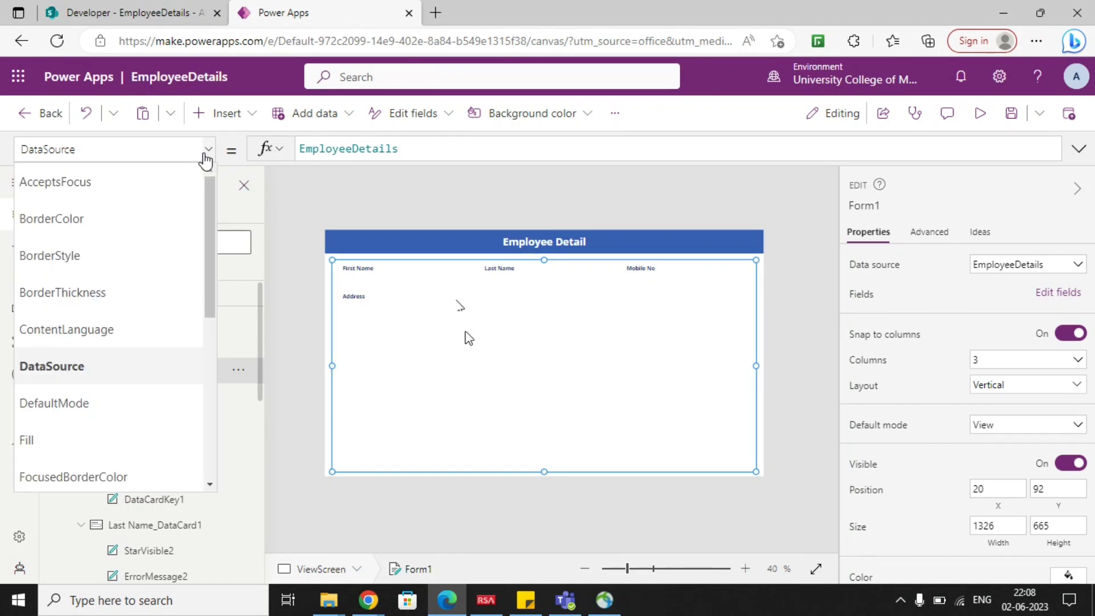
pyautogui.scroll(-3, 138, 302)
pyautogui.scroll(-3, 126, 342)
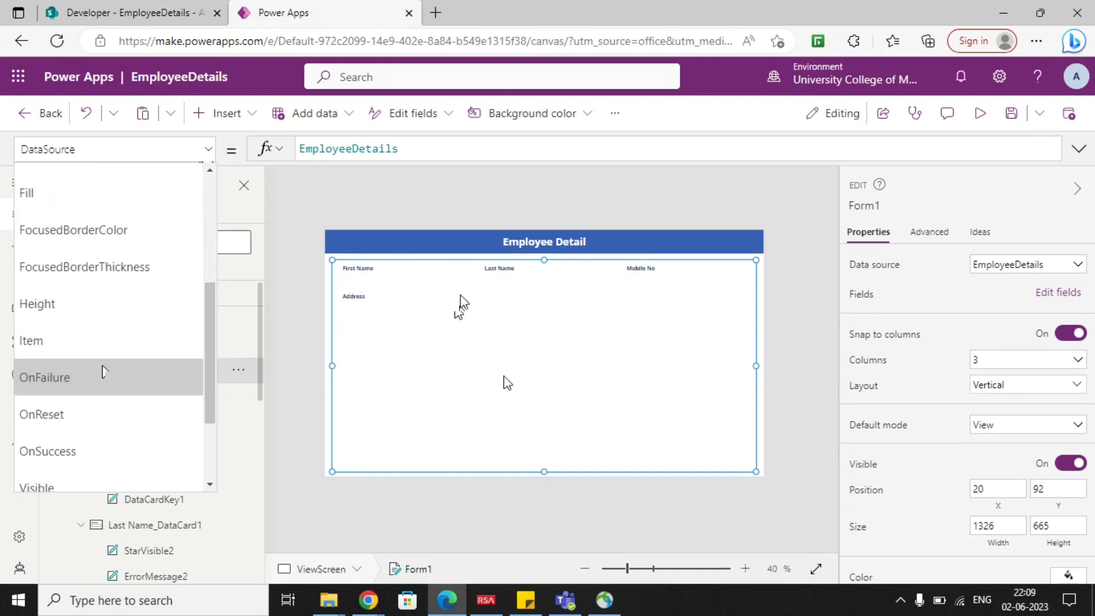
pyautogui.click(103, 342)
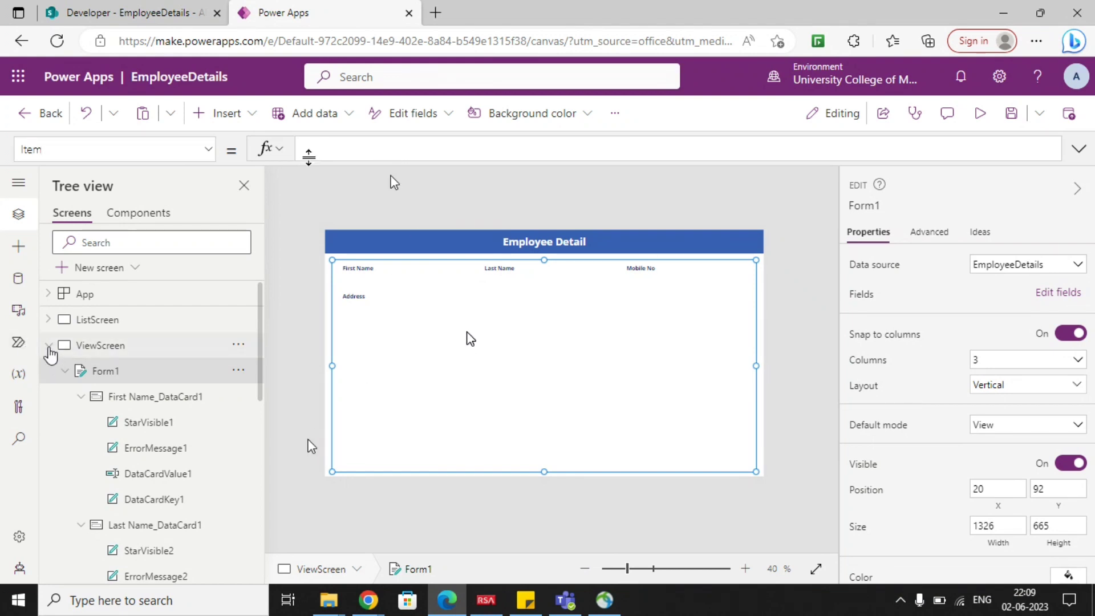
# On ListScreen, extend the gallery arrow's OnSelect formula after Select(Parent) with a Set call for the variable varItemId.
pyautogui.click(48, 345)
pyautogui.click(87, 329)
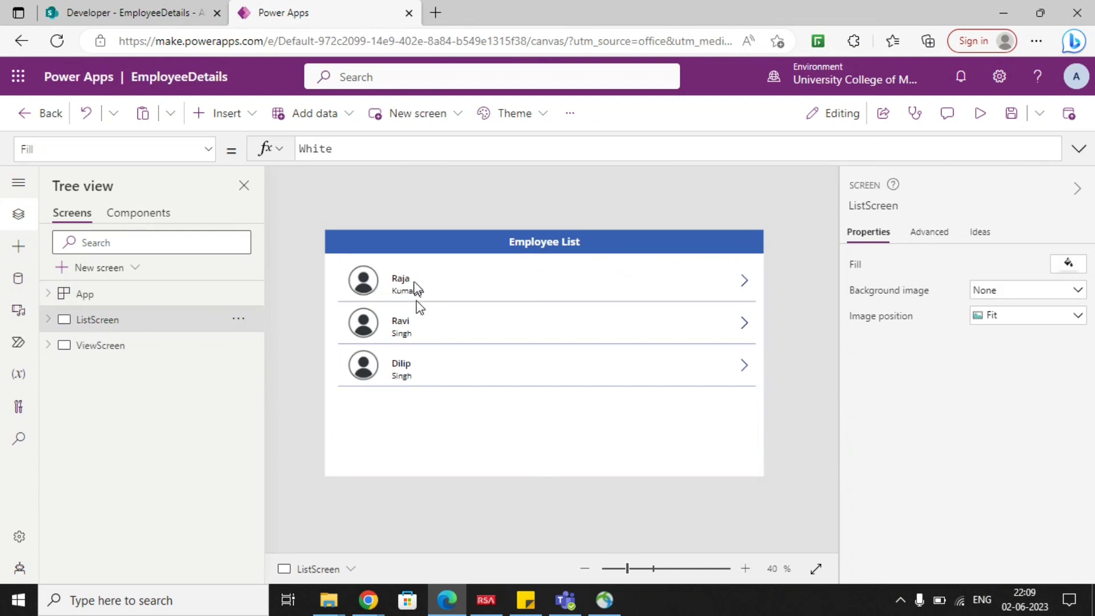
pyautogui.click(749, 292)
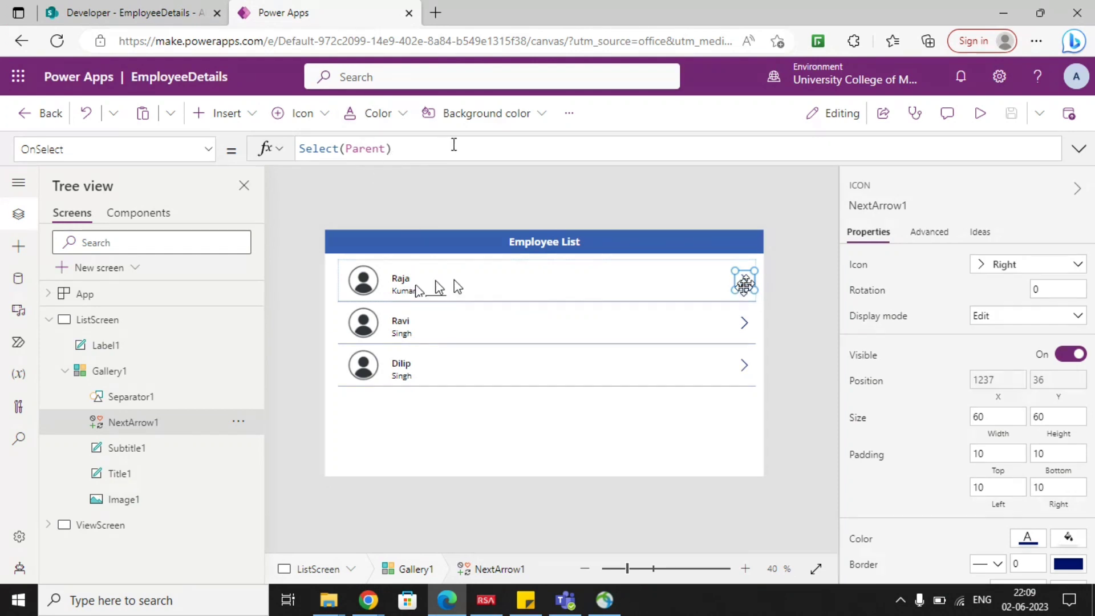
pyautogui.click(454, 145)
pyautogui.write(';')
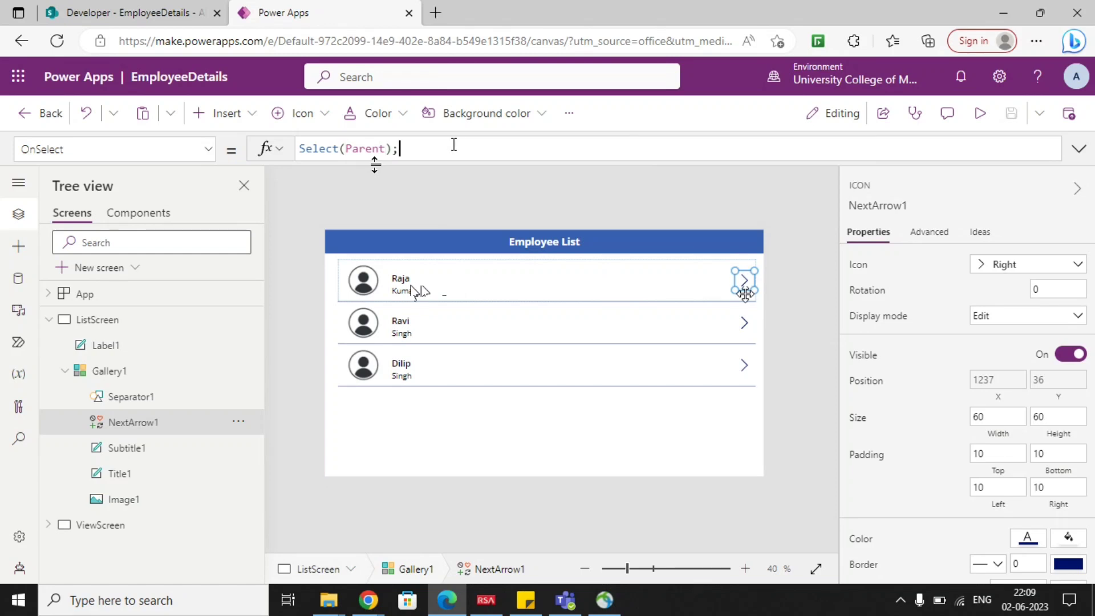
pyautogui.write('set')
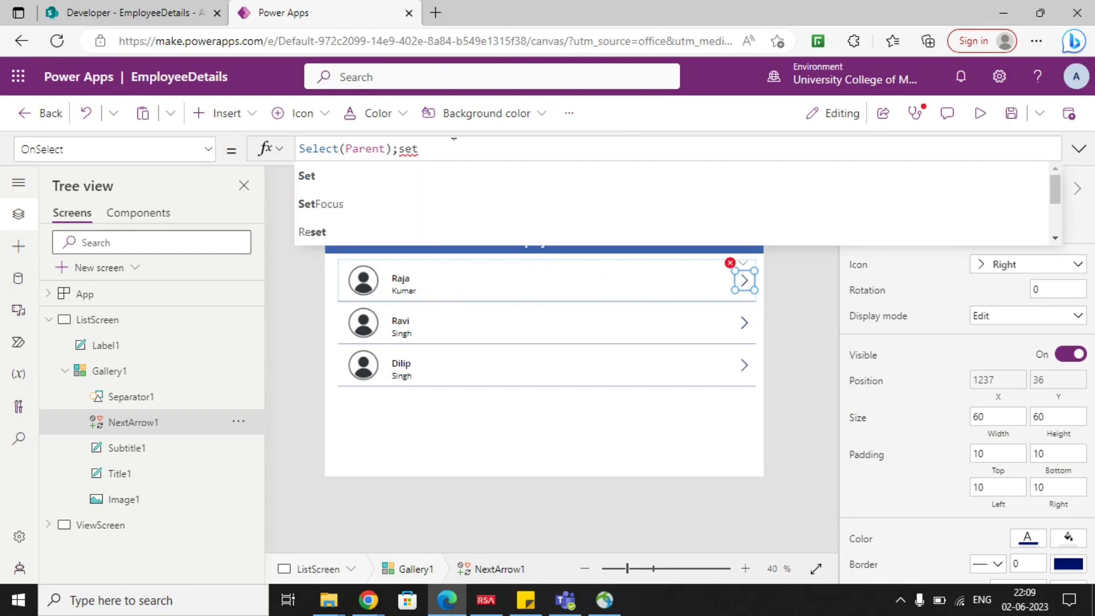
pyautogui.press('Tab')
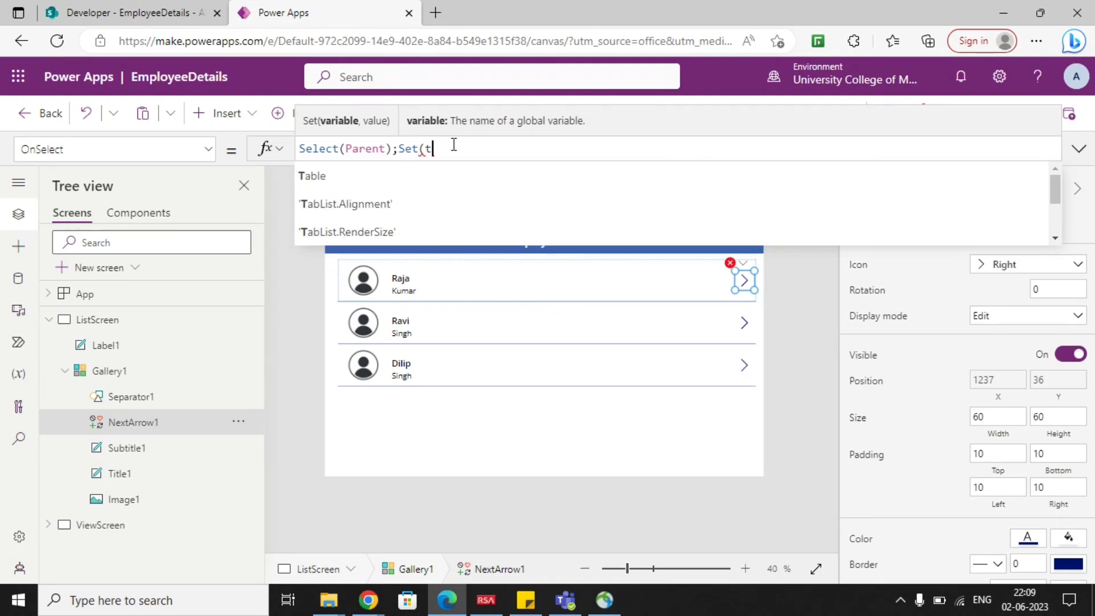
pyautogui.press('BackSpace')
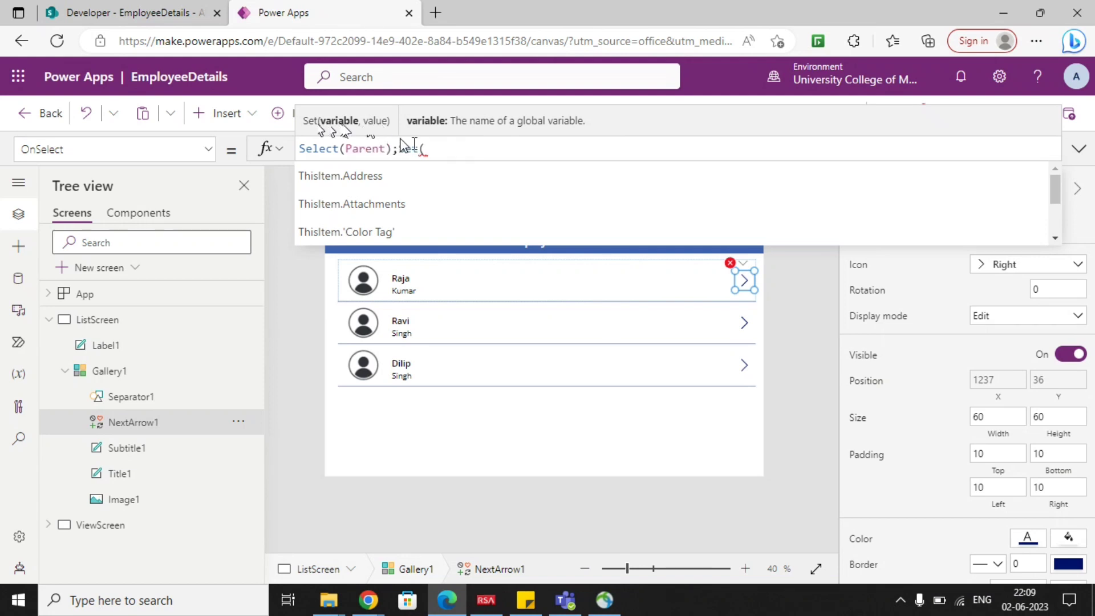
pyautogui.write('var')
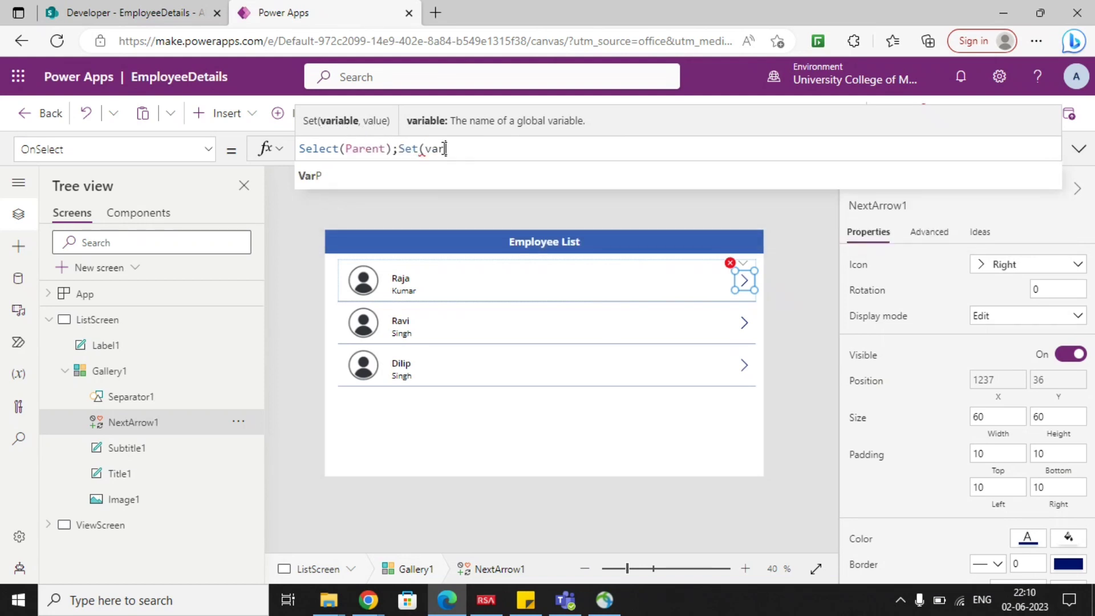
pyautogui.write('ItemId')
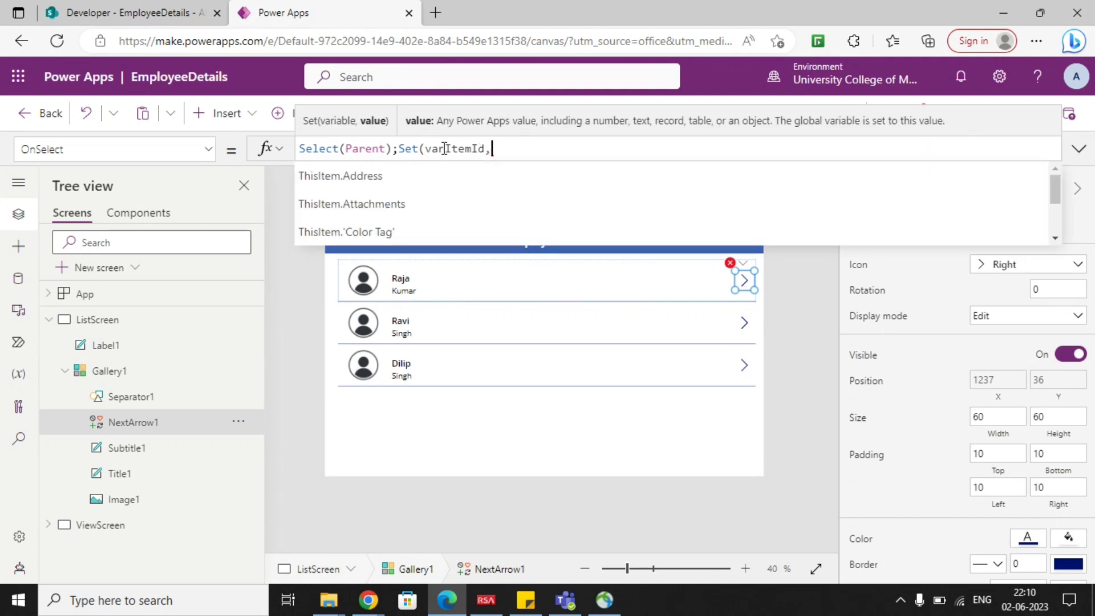
# Complete the arrow's Set call with ThisItem.ID as the value of varItemId.
pyautogui.write(',ThisItem')
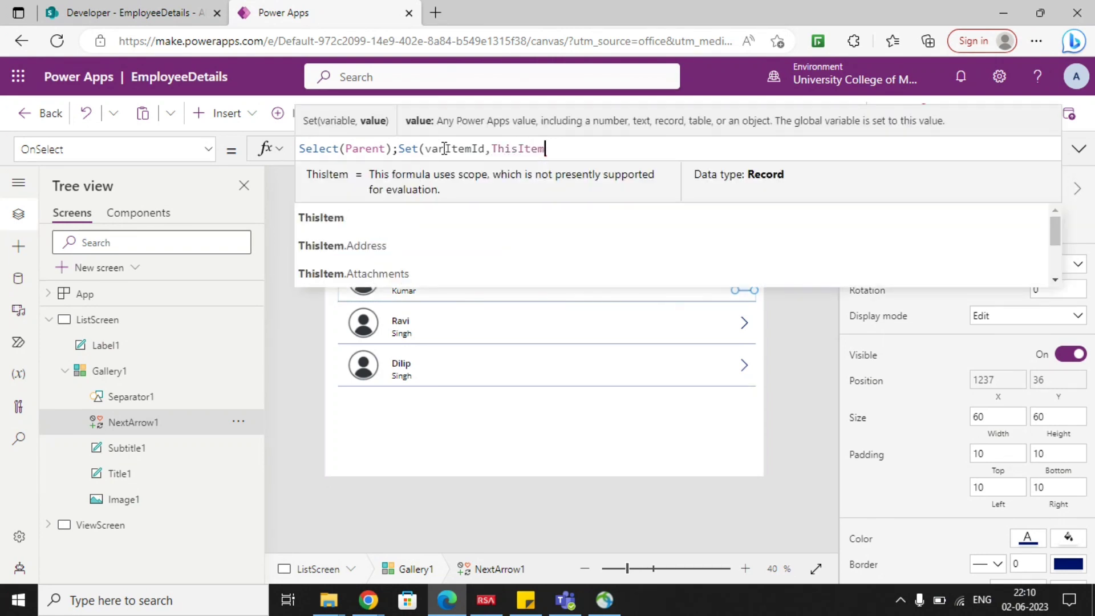
pyautogui.click(326, 217)
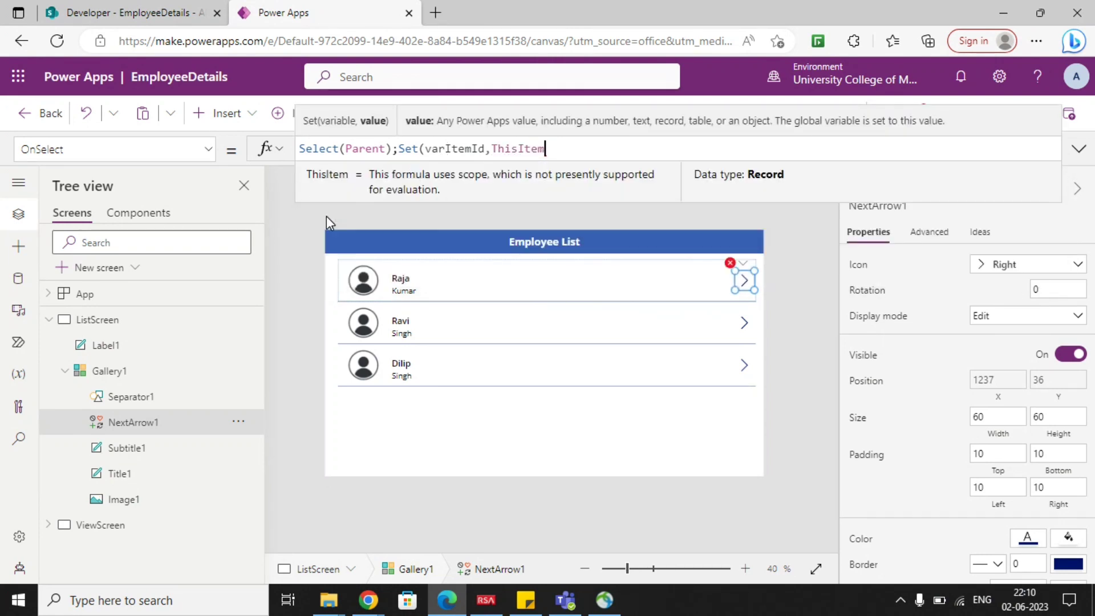
pyautogui.write('.Id')
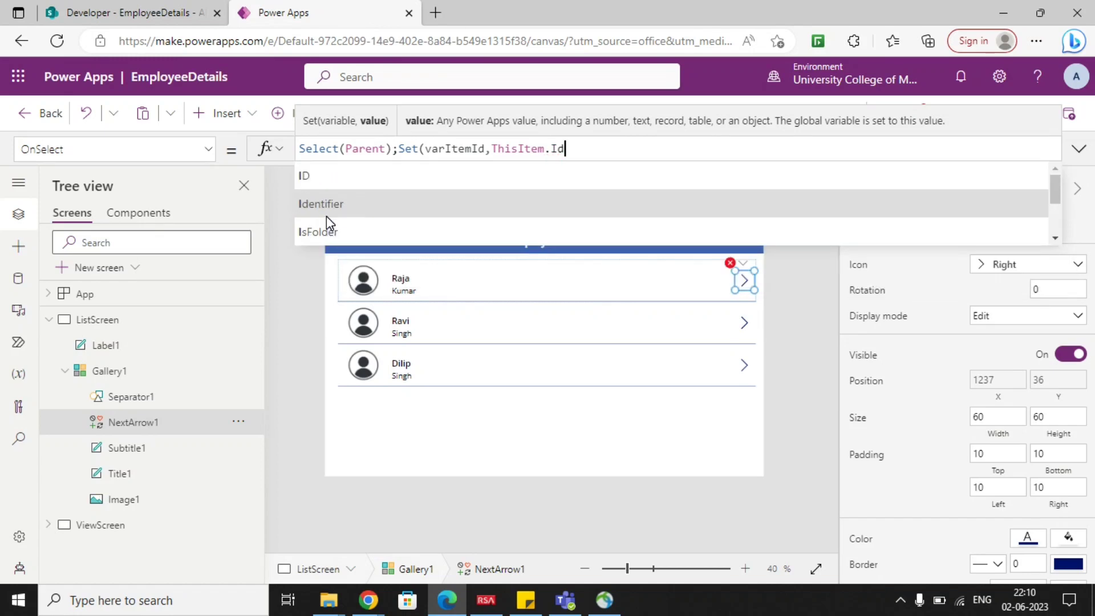
pyautogui.click(329, 183)
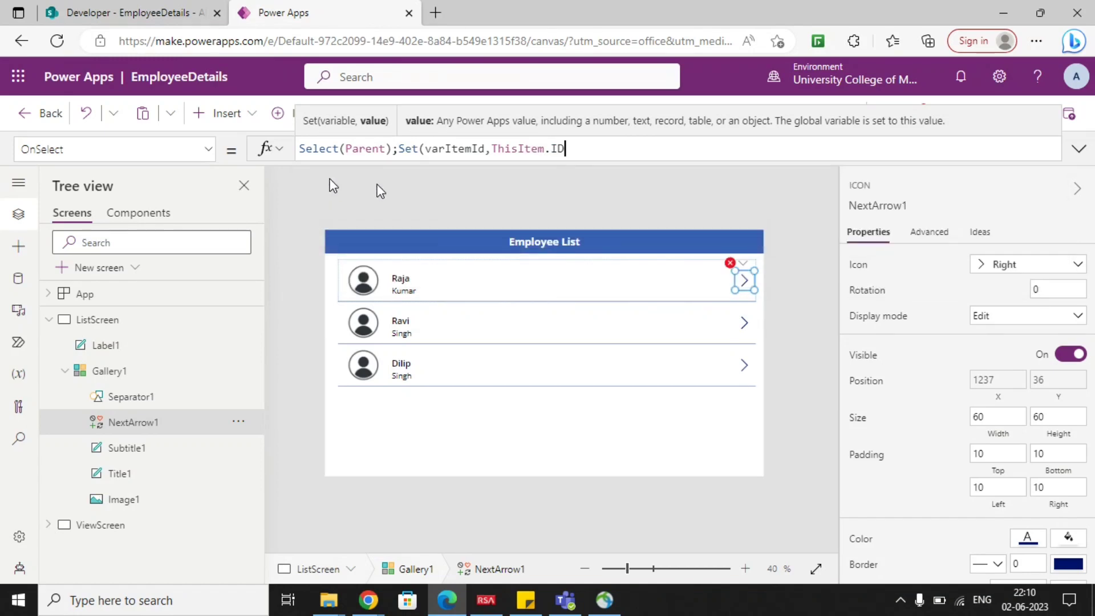
pyautogui.write(')')
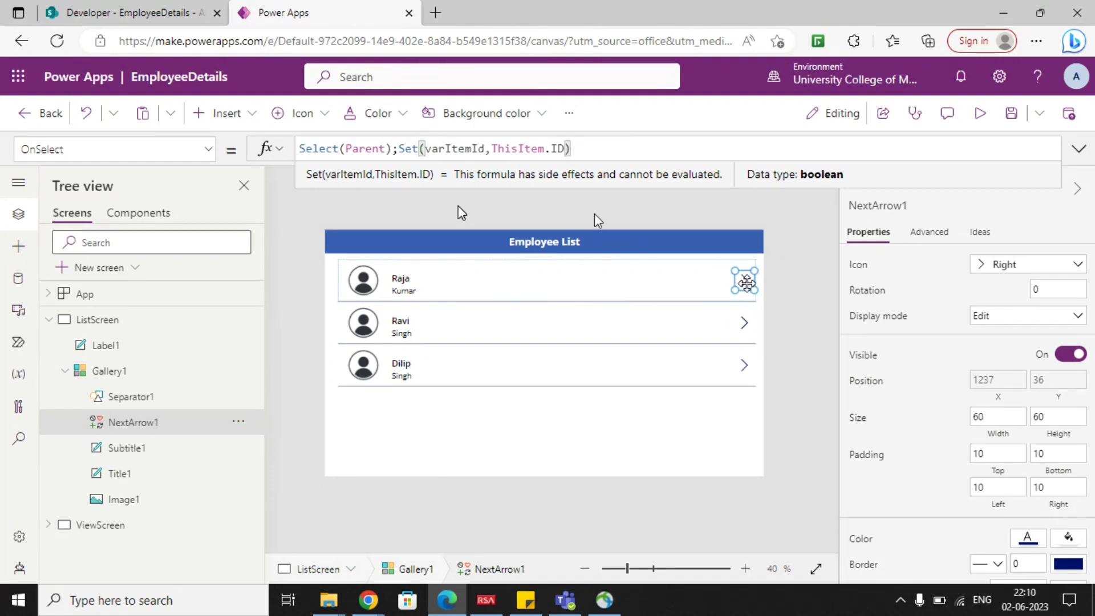
pyautogui.doubleClick(443, 150)
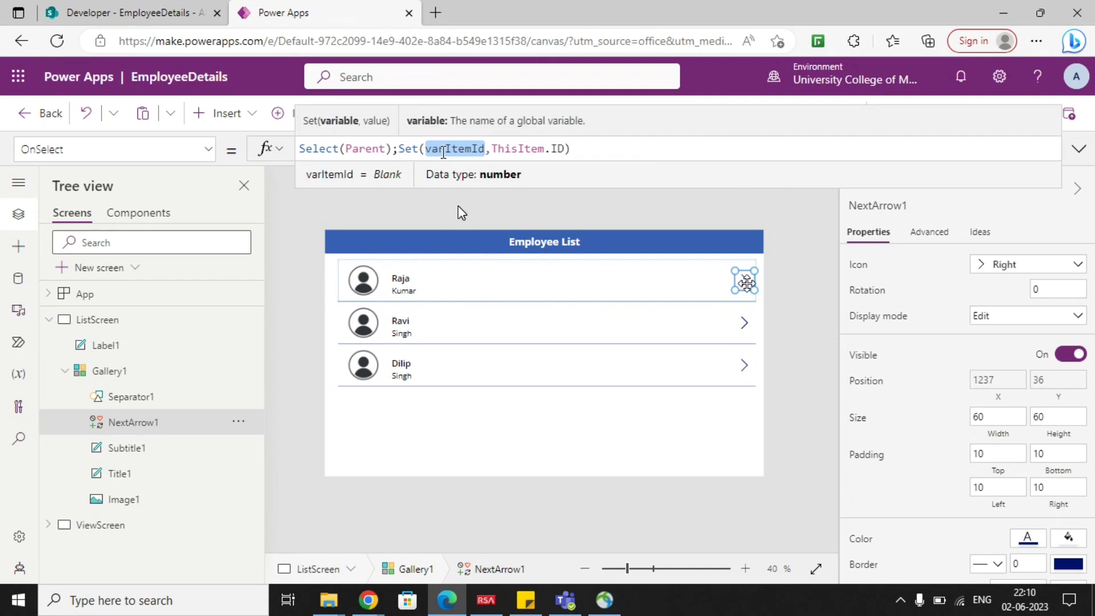
pyautogui.click(611, 221)
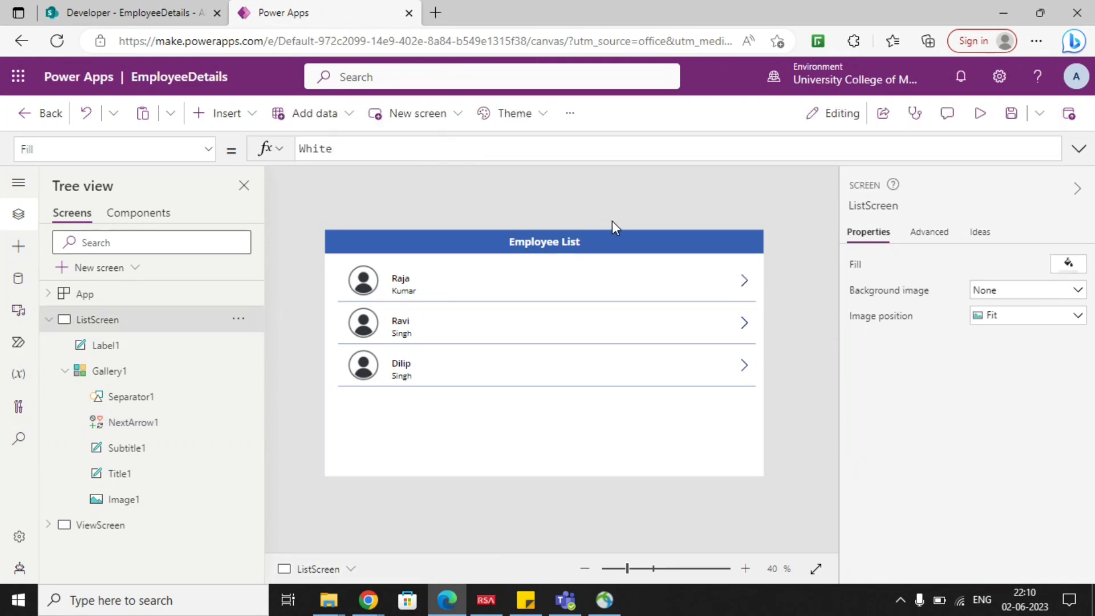
# Preview the app, select the first employee's arrow and return to editing.
pyautogui.click(981, 115)
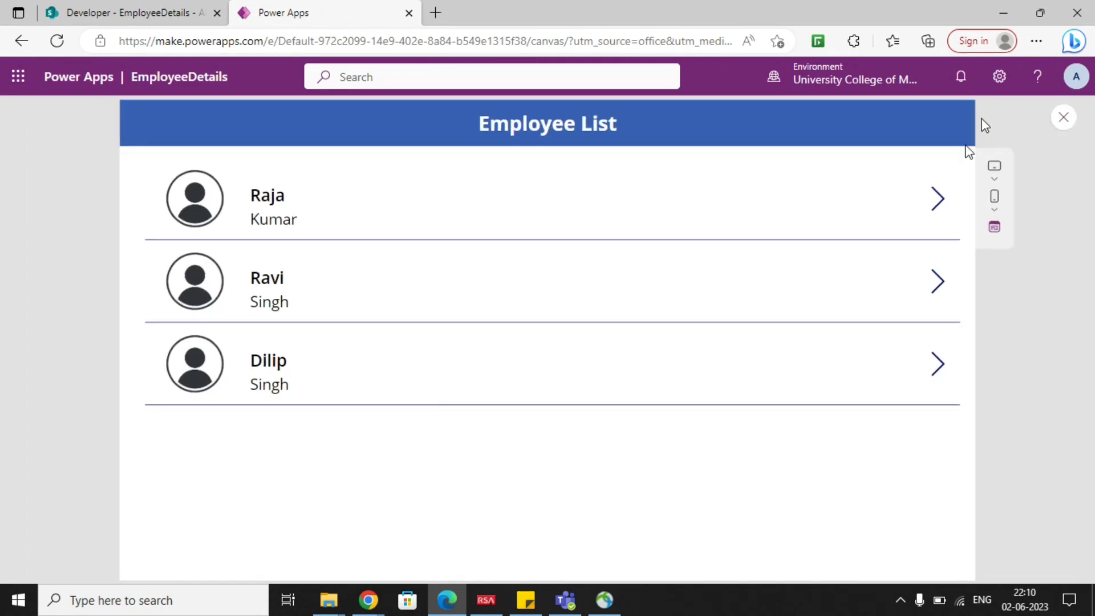
pyautogui.click(939, 214)
pyautogui.click(1063, 119)
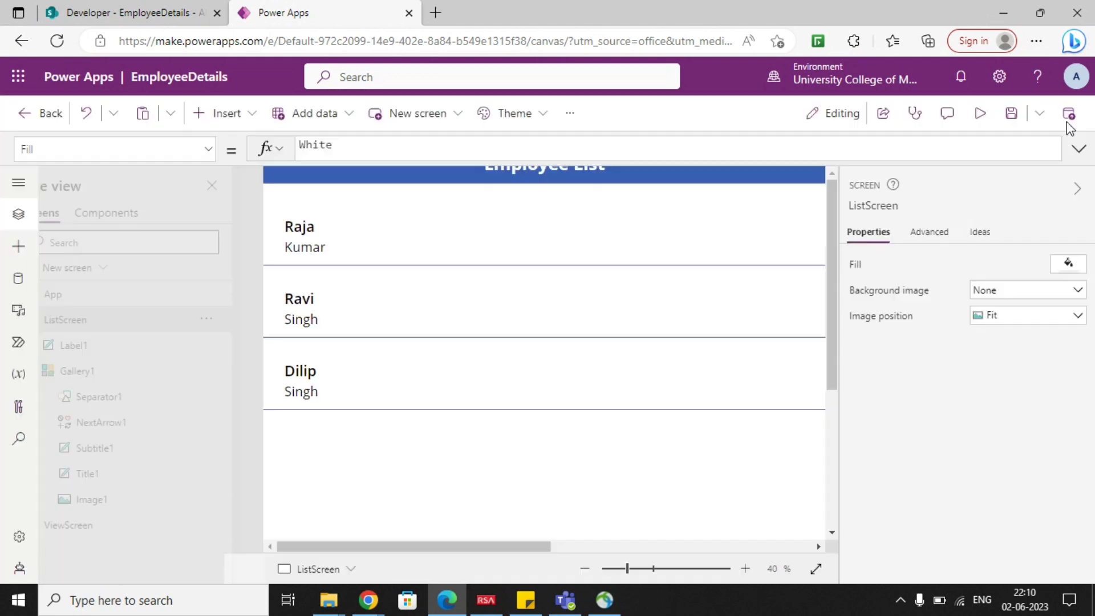
pyautogui.click(700, 400)
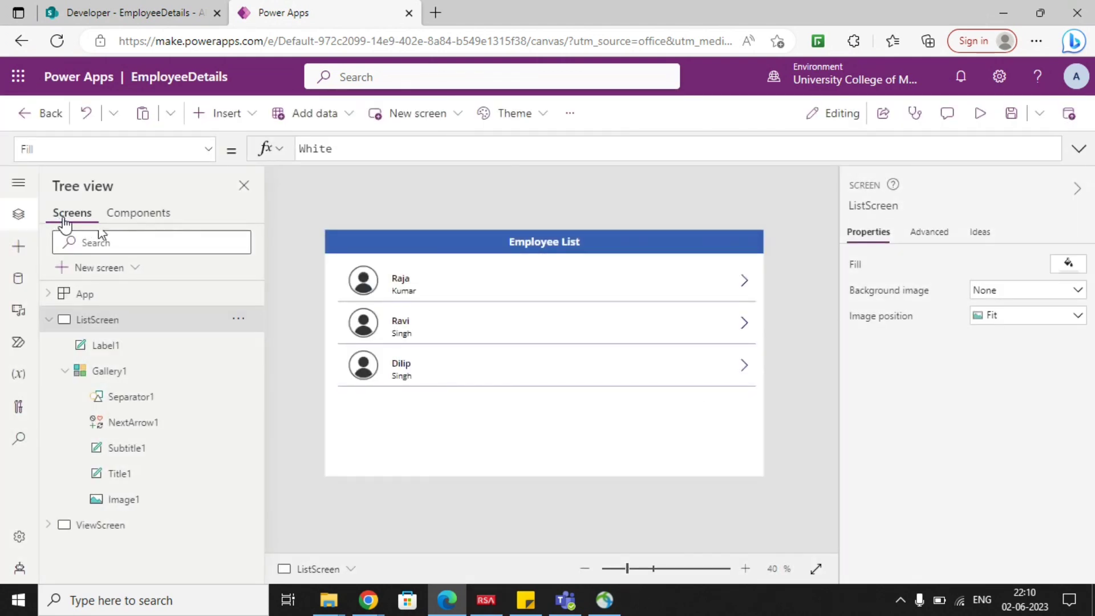
# Inspect the global variable varItemId and go to its definition in the gallery arrow's OnSelect.
pyautogui.click(21, 376)
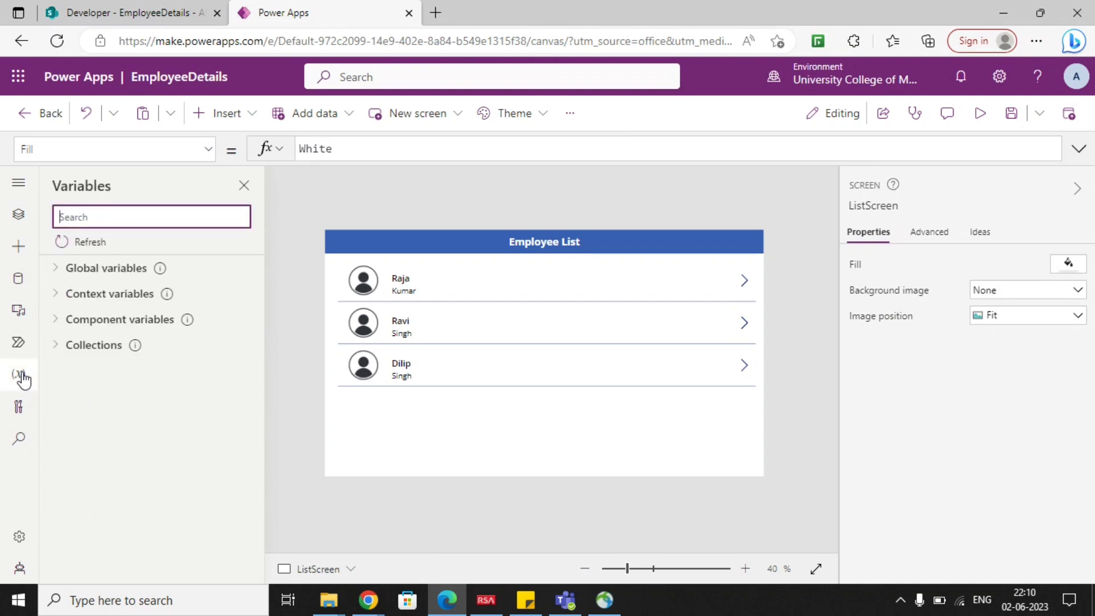
pyautogui.click(57, 272)
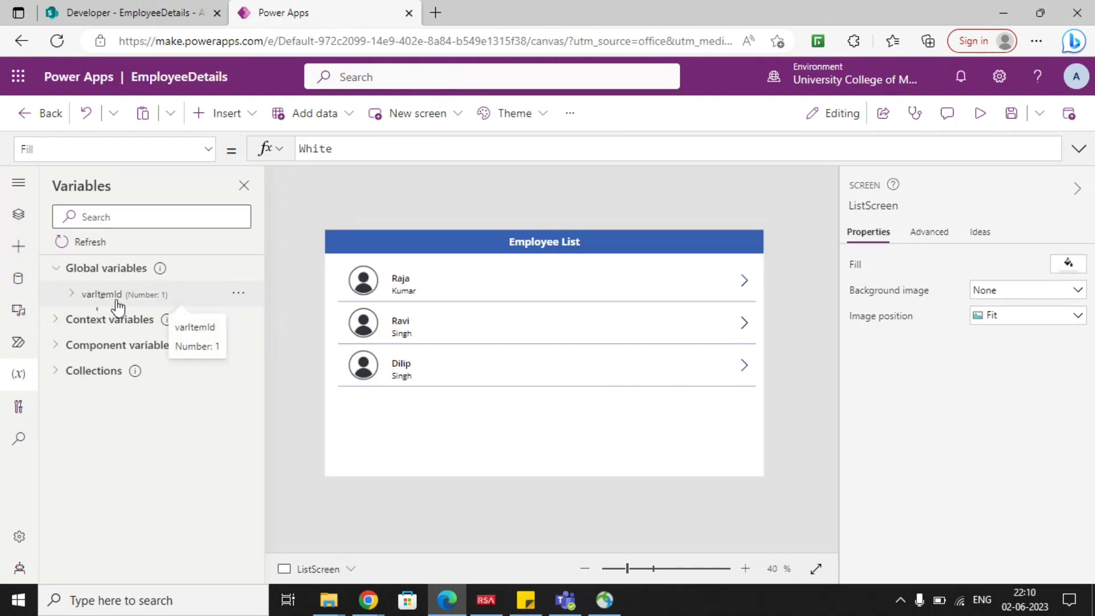
pyautogui.click(105, 297)
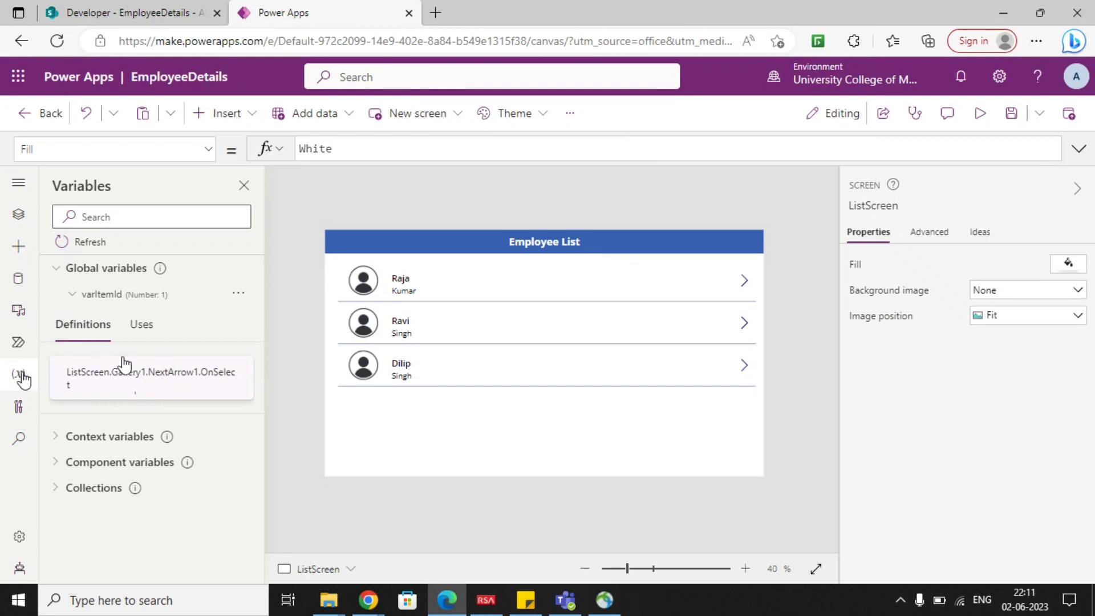
pyautogui.click(139, 384)
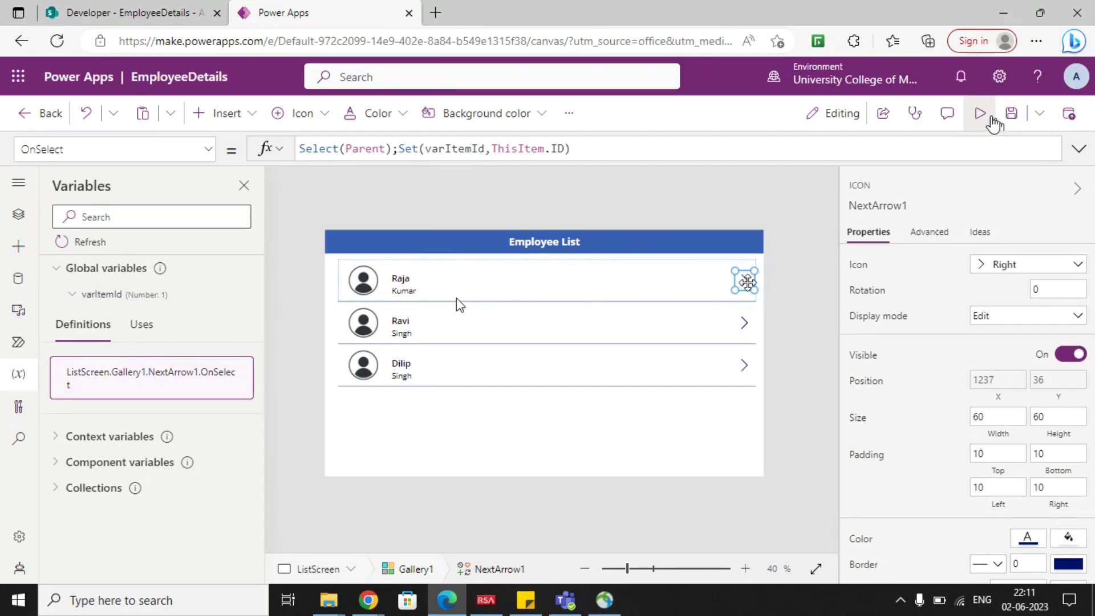
# Preview the app again, select the second employee's arrow and return to editing.
pyautogui.click(980, 114)
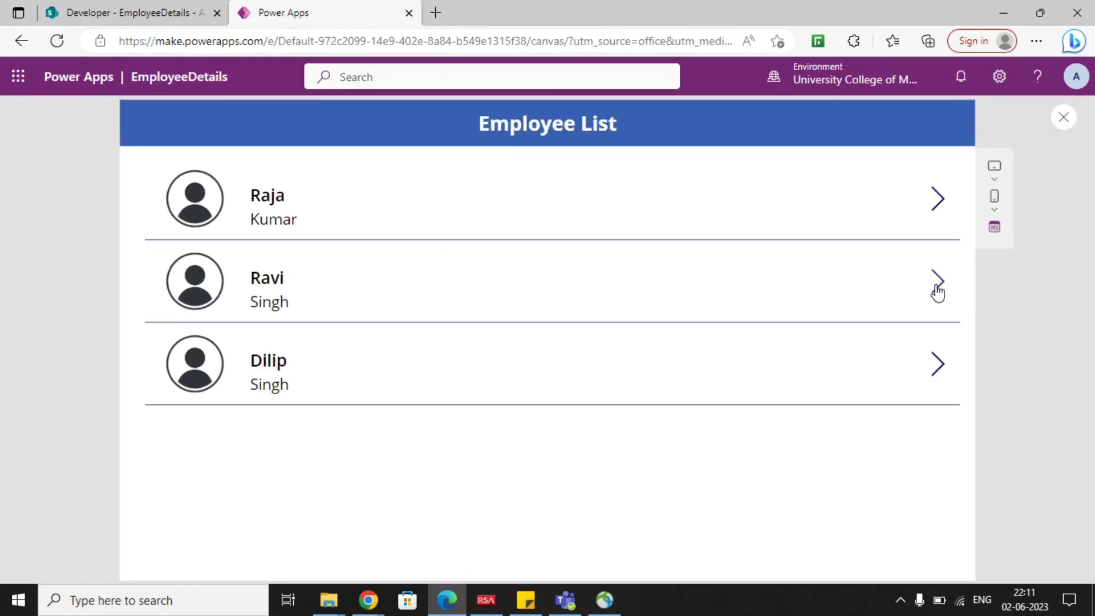
pyautogui.click(1063, 116)
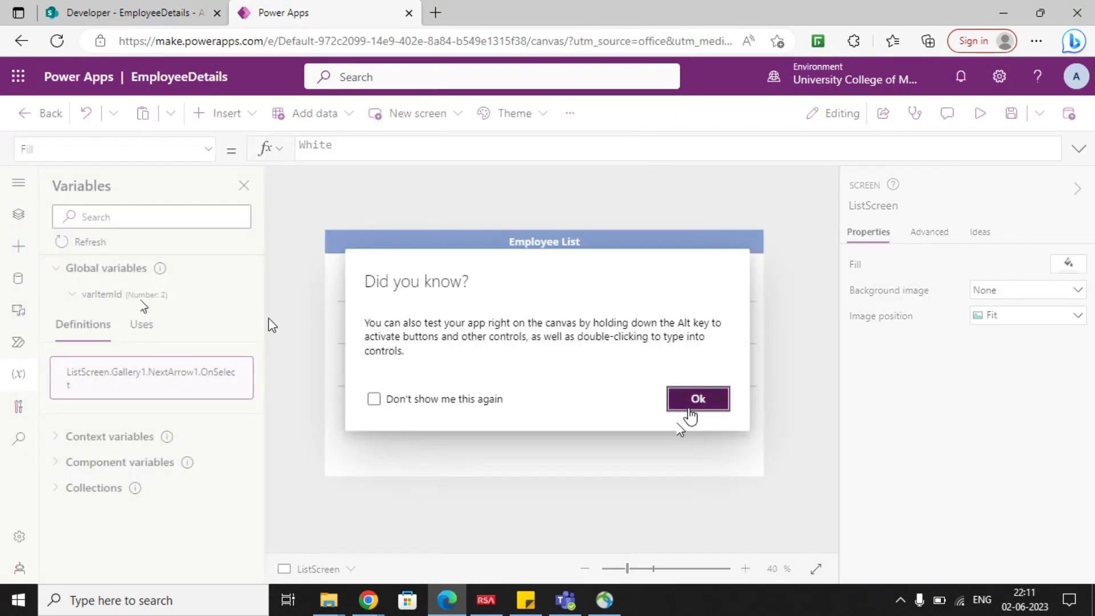
pyautogui.click(691, 402)
# In the SharePoint EmployeeDetails list, display the ID column at position 1 in the All Items view and save the view.
pyautogui.click(171, 6)
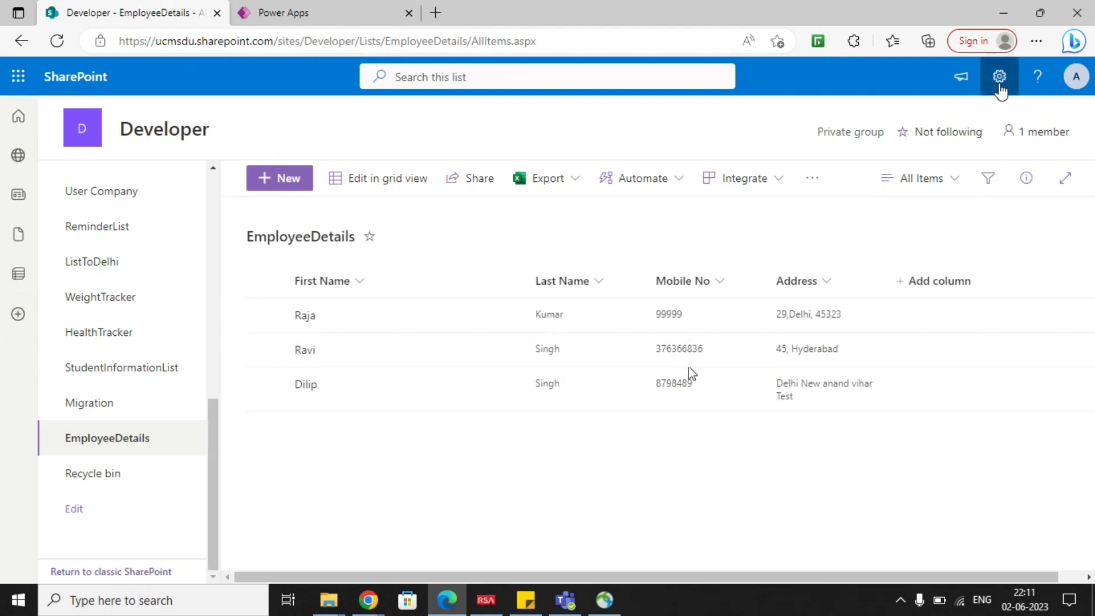
pyautogui.click(954, 181)
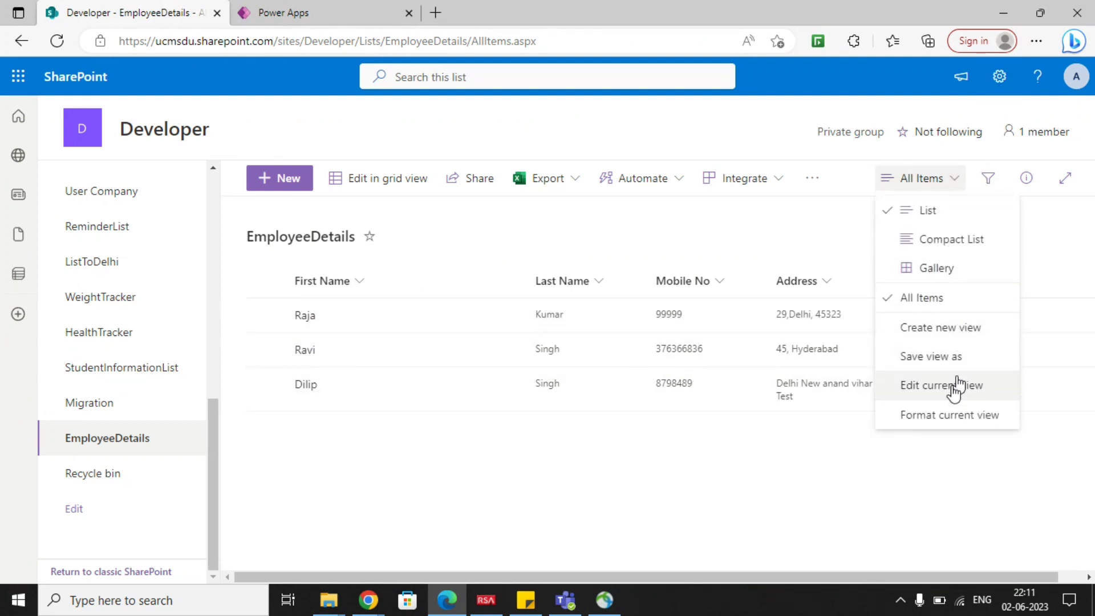
pyautogui.click(954, 386)
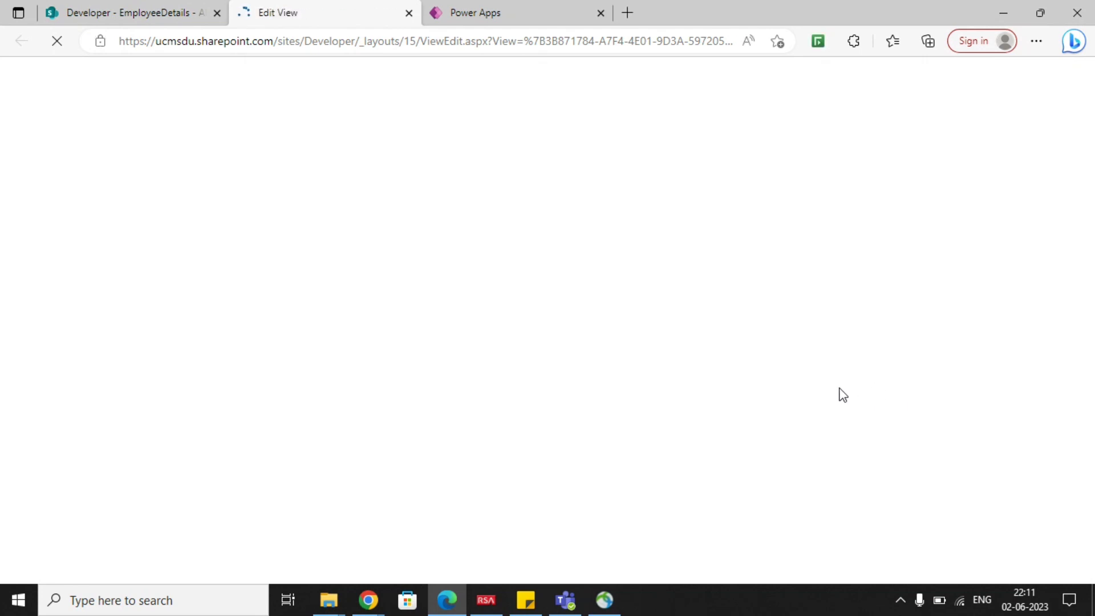
pyautogui.scroll(-6, 497, 394)
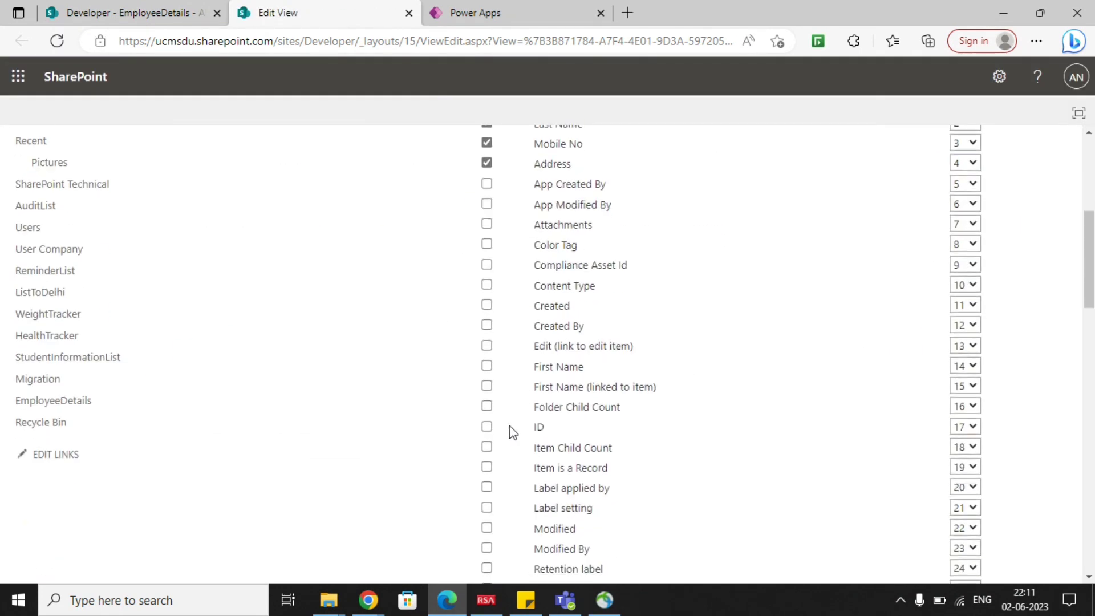
pyautogui.click(489, 426)
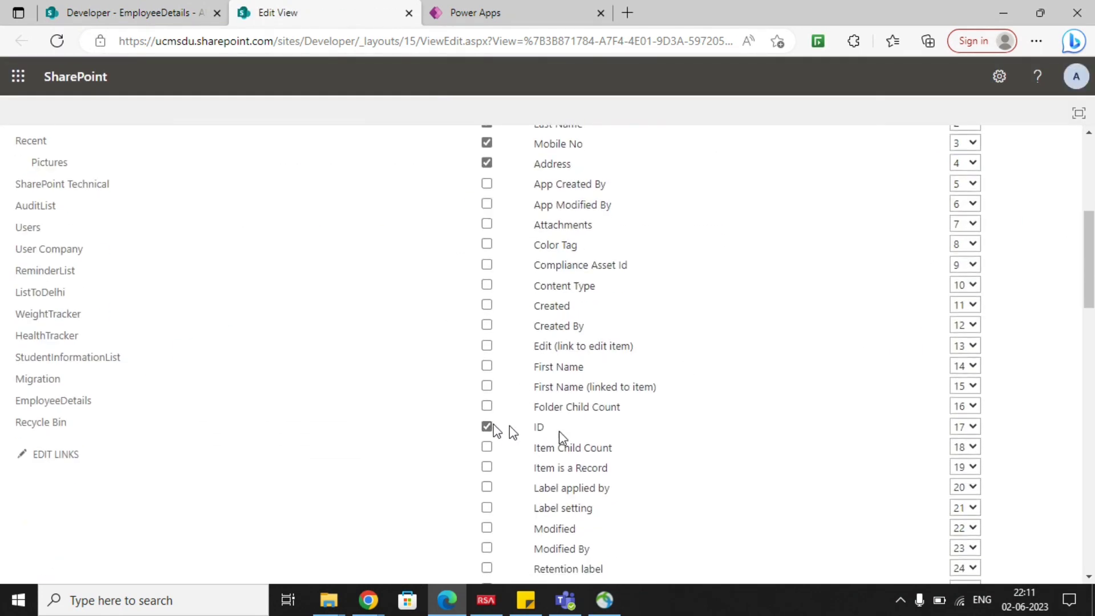
pyautogui.click(964, 428)
pyautogui.click(956, 133)
pyautogui.scroll(6, 838, 267)
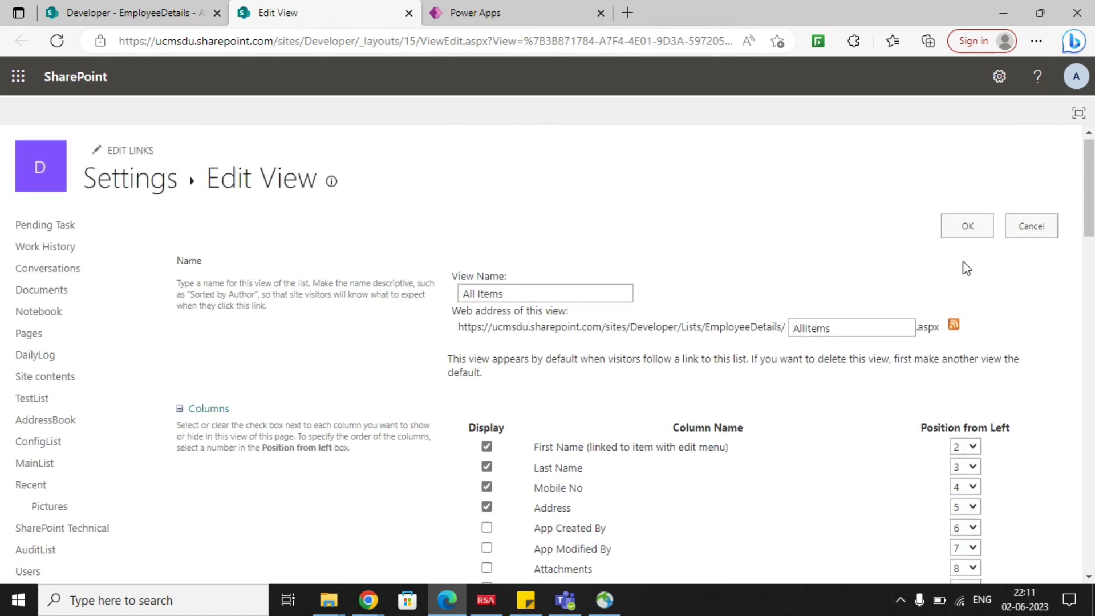
pyautogui.click(980, 227)
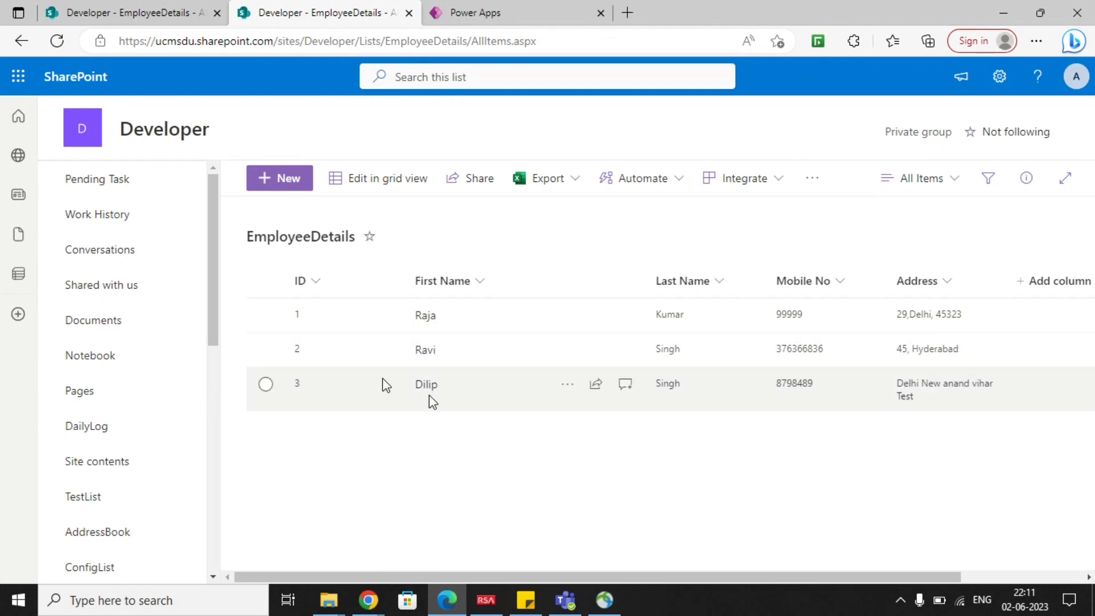
# Switch back to Power Apps, check the value of varItemId against the list IDs, and return to the collapsed screen tree.
pyautogui.click(515, 11)
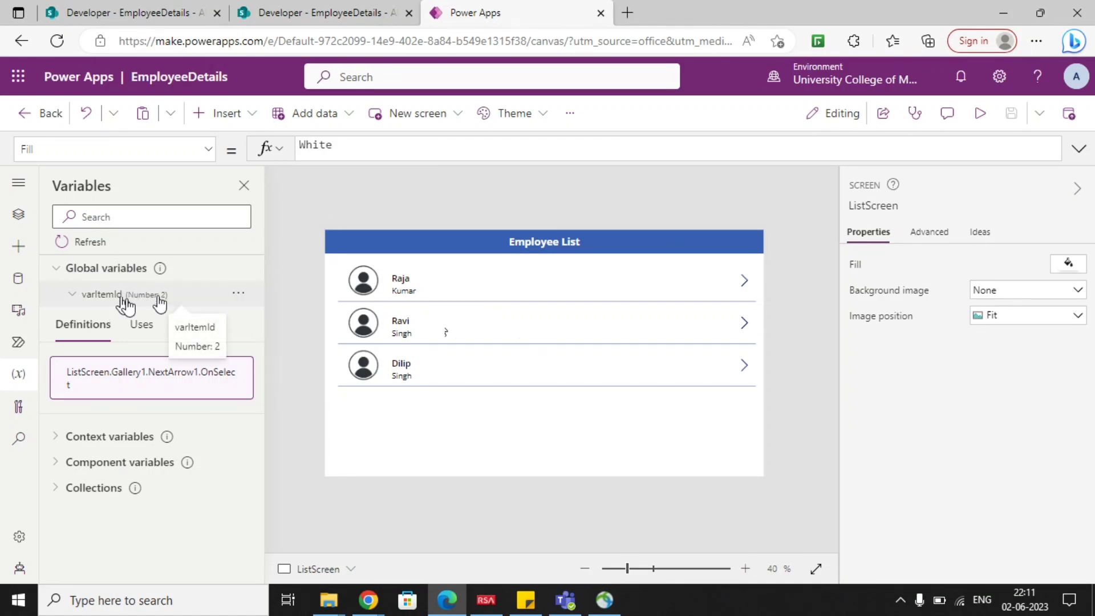
pyautogui.click(55, 268)
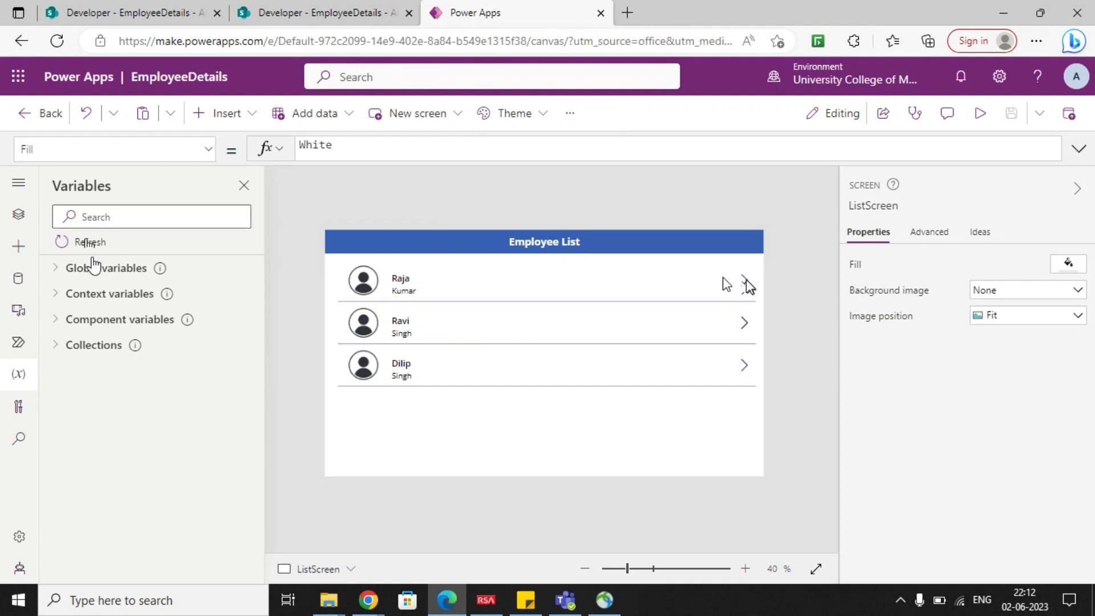
pyautogui.click(19, 216)
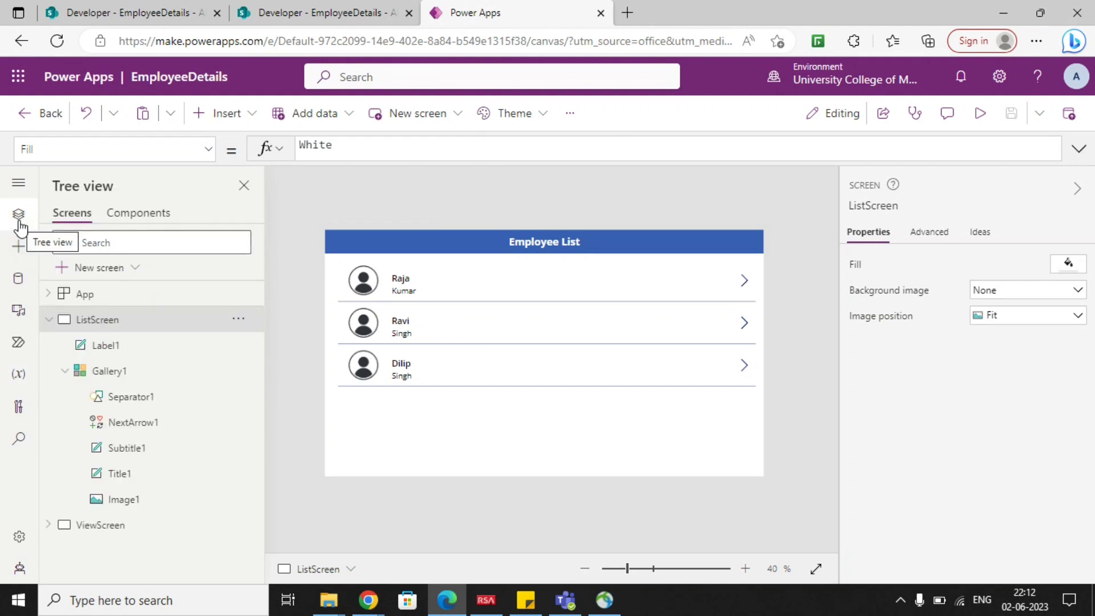
pyautogui.click(49, 319)
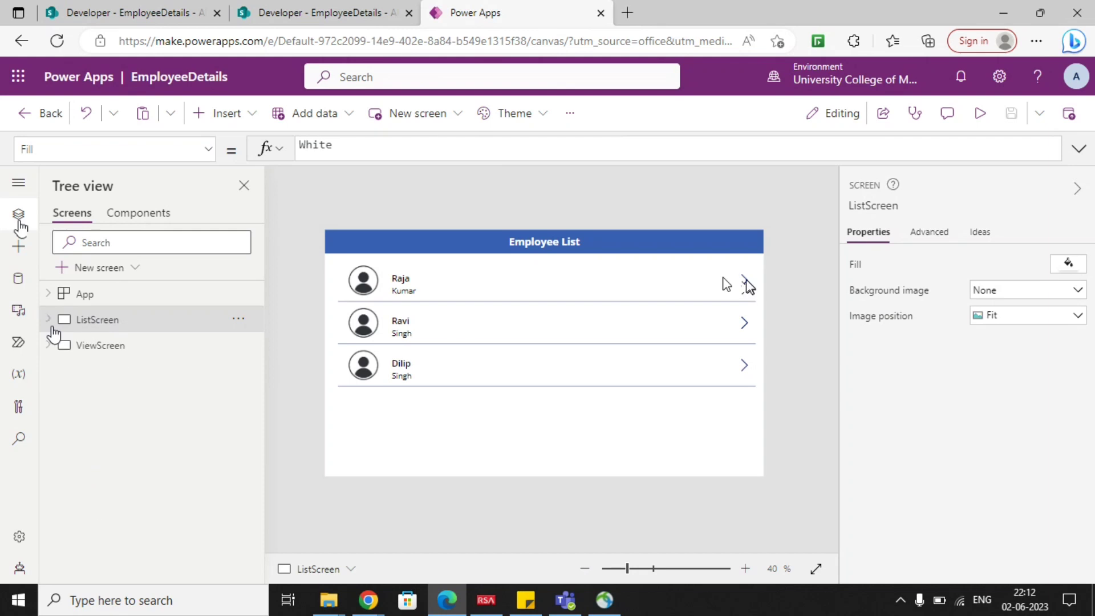
# On ViewScreen, start the employee form's Item formula as a LookUp with EmployeeDetails as its source.
pyautogui.click(103, 352)
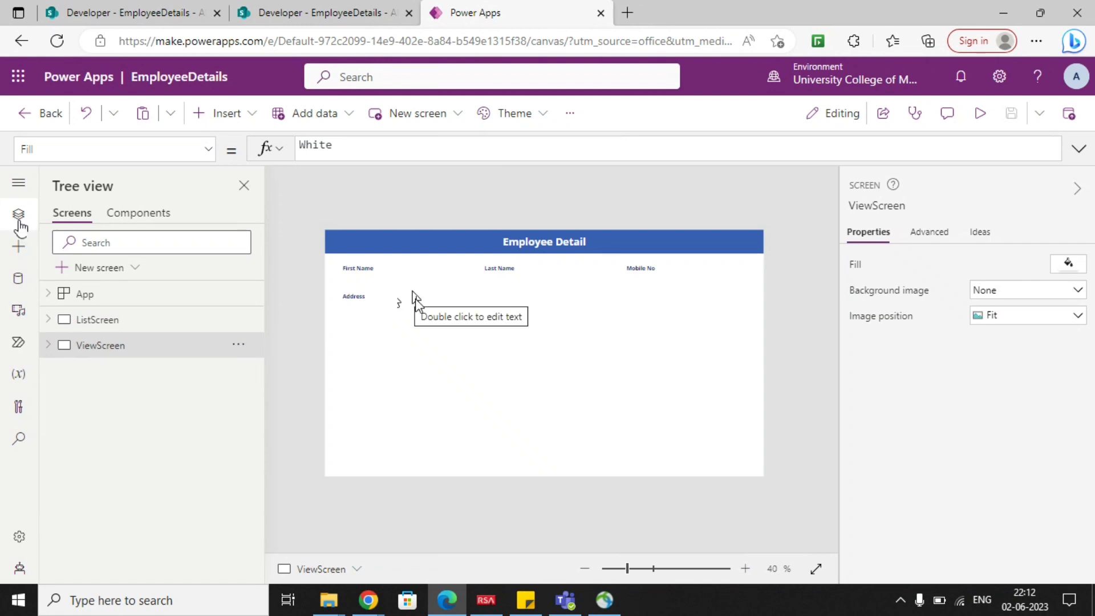
pyautogui.click(426, 308)
pyautogui.click(447, 361)
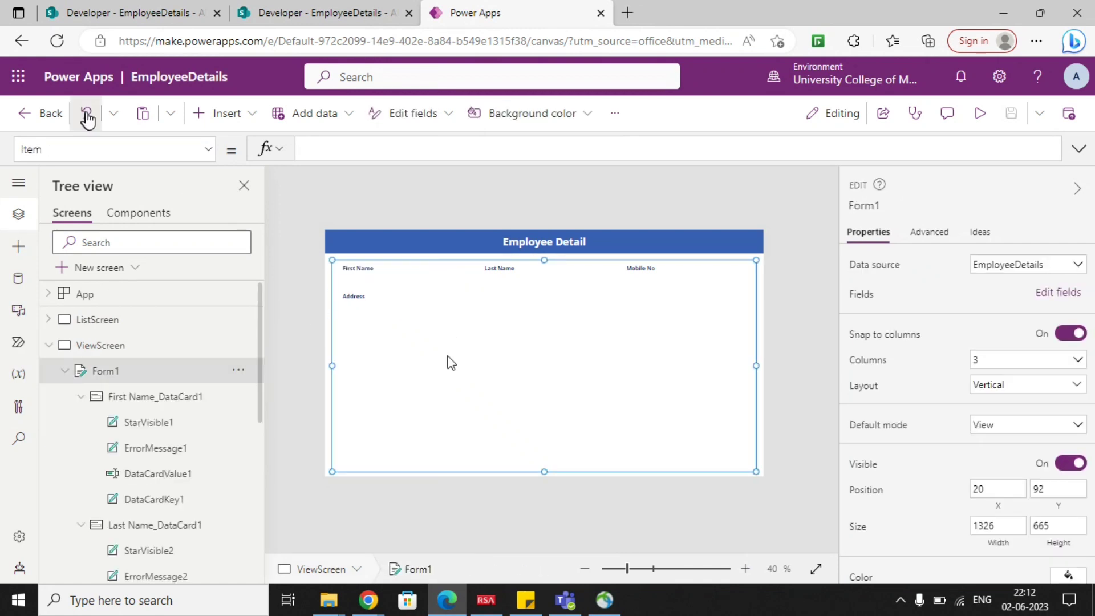
pyautogui.click(335, 149)
pyautogui.write('Lo')
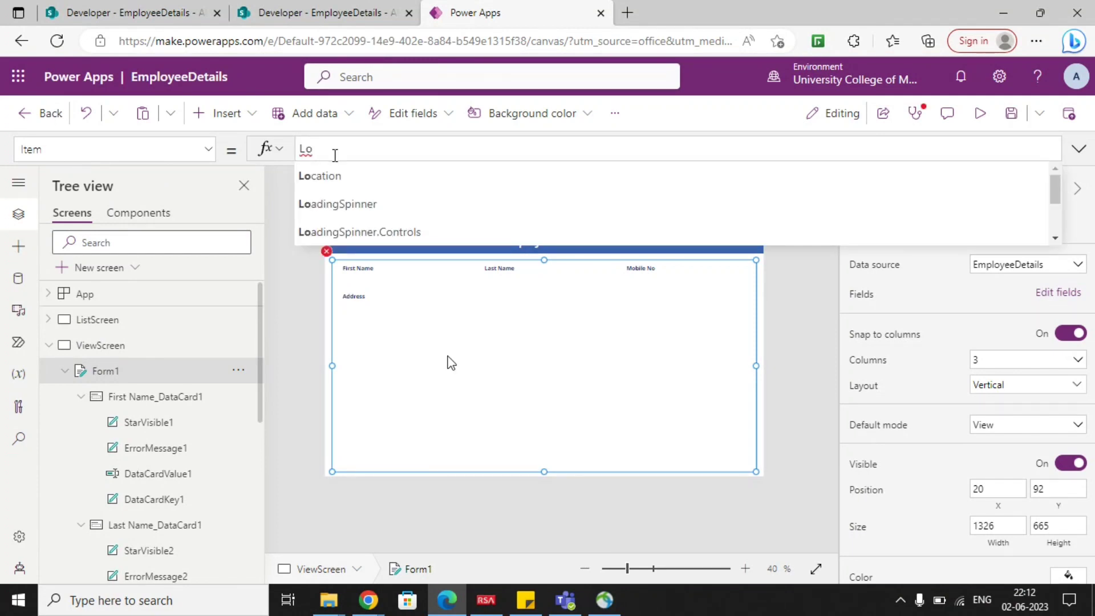
pyautogui.write('ok')
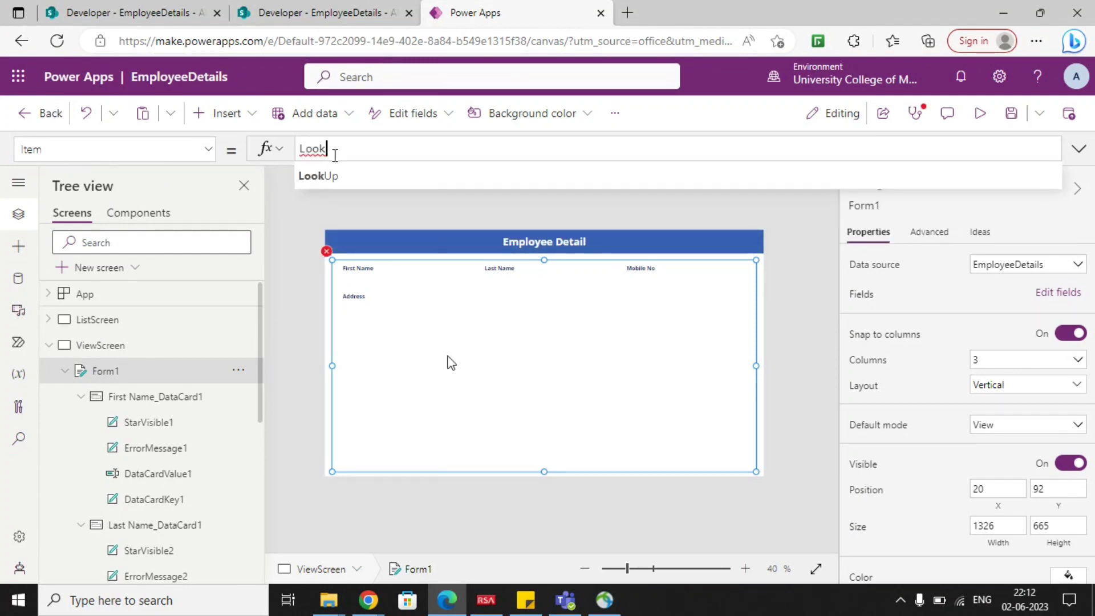
pyautogui.press('Tab')
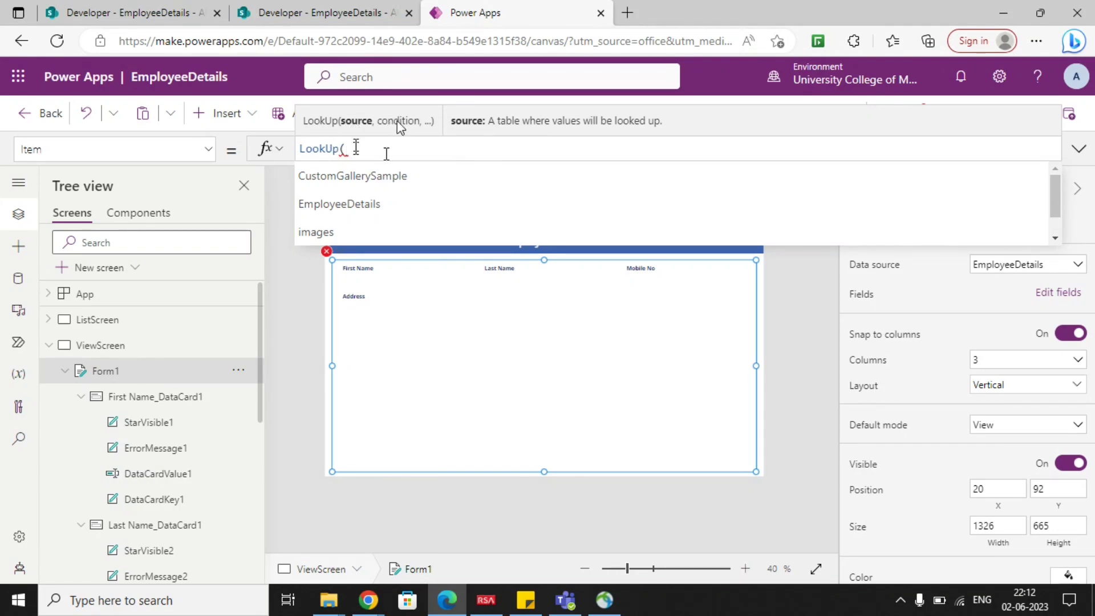
pyautogui.click(402, 204)
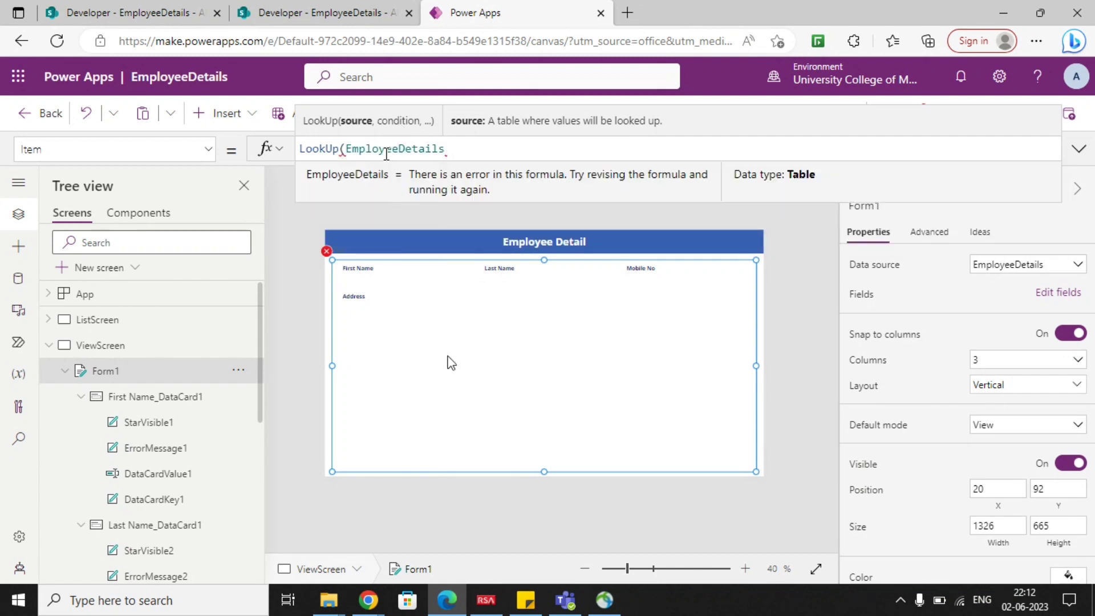
pyautogui.write(',')
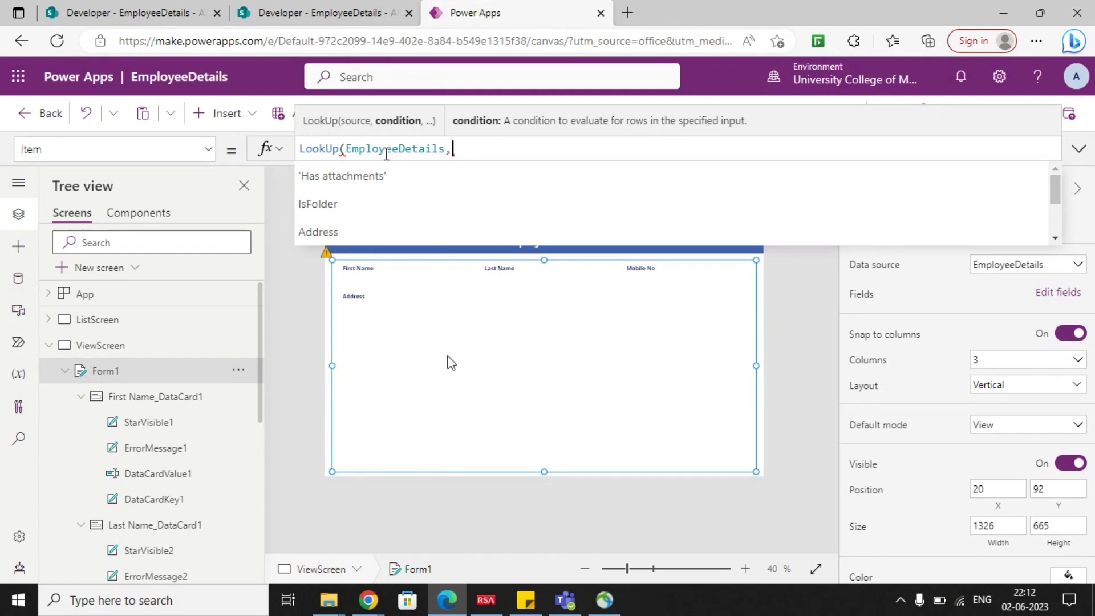
pyautogui.write('Id')
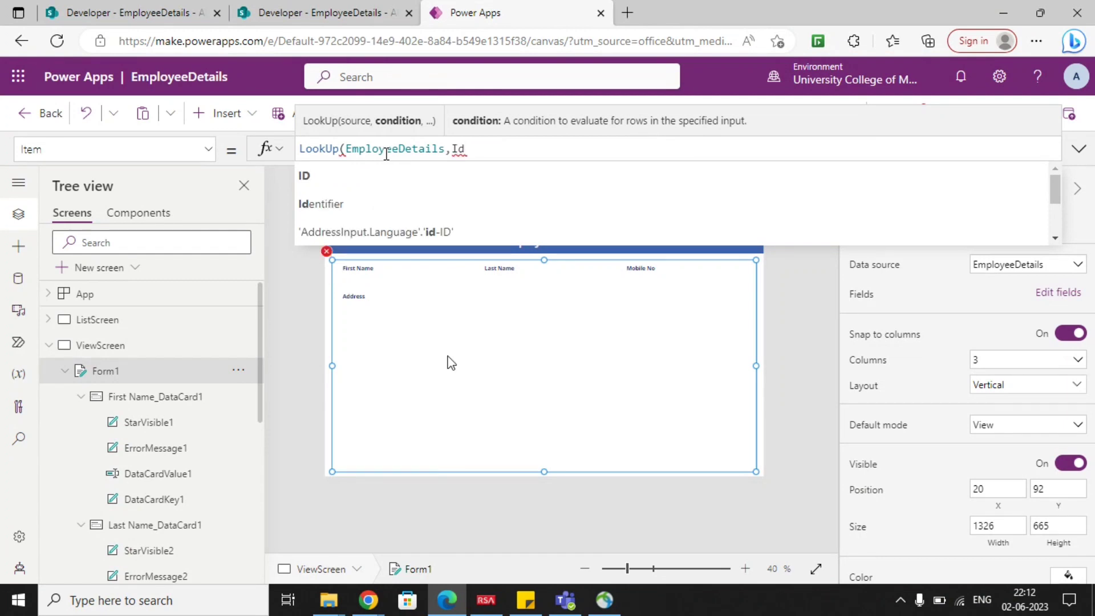
# Complete the form's LookUp formula with the condition ID=varItemId and collapse ViewScreen in the tree.
pyautogui.press('BackSpace')
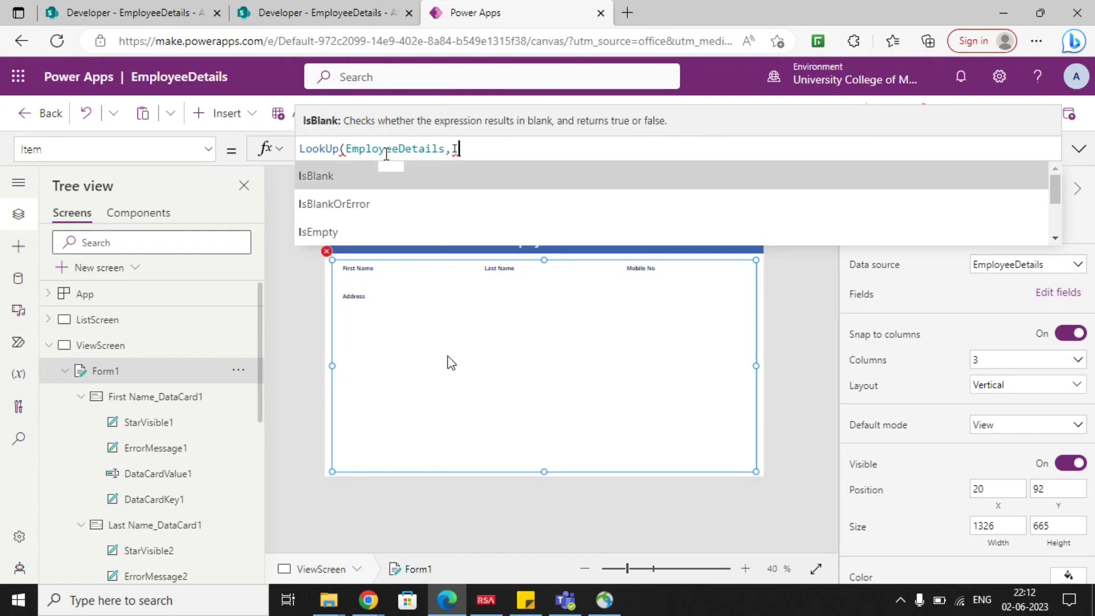
pyautogui.write('d')
pyautogui.press('Tab')
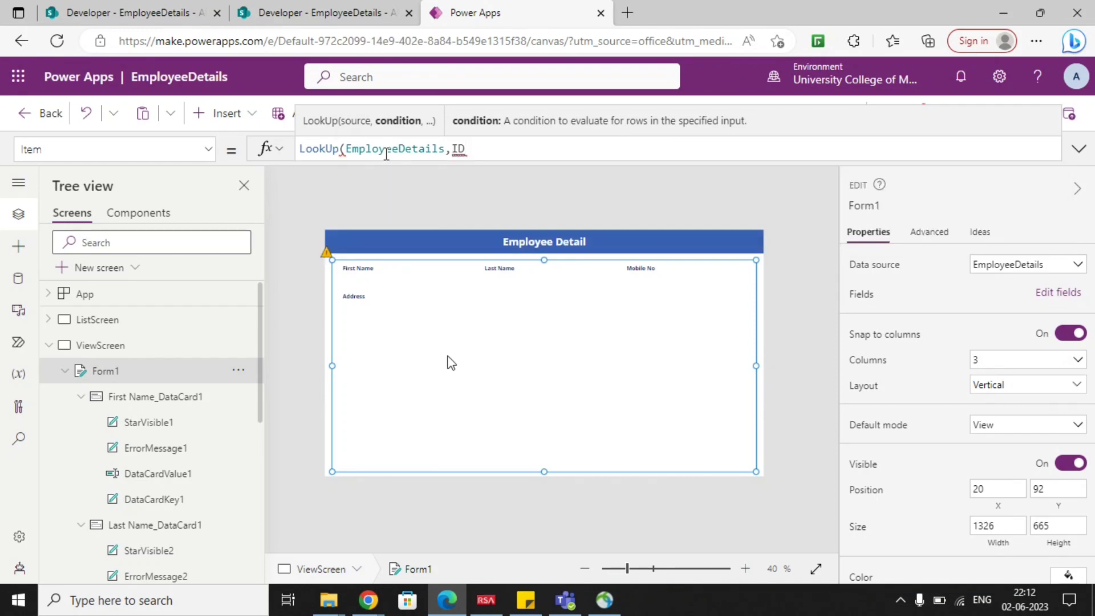
pyautogui.write('=')
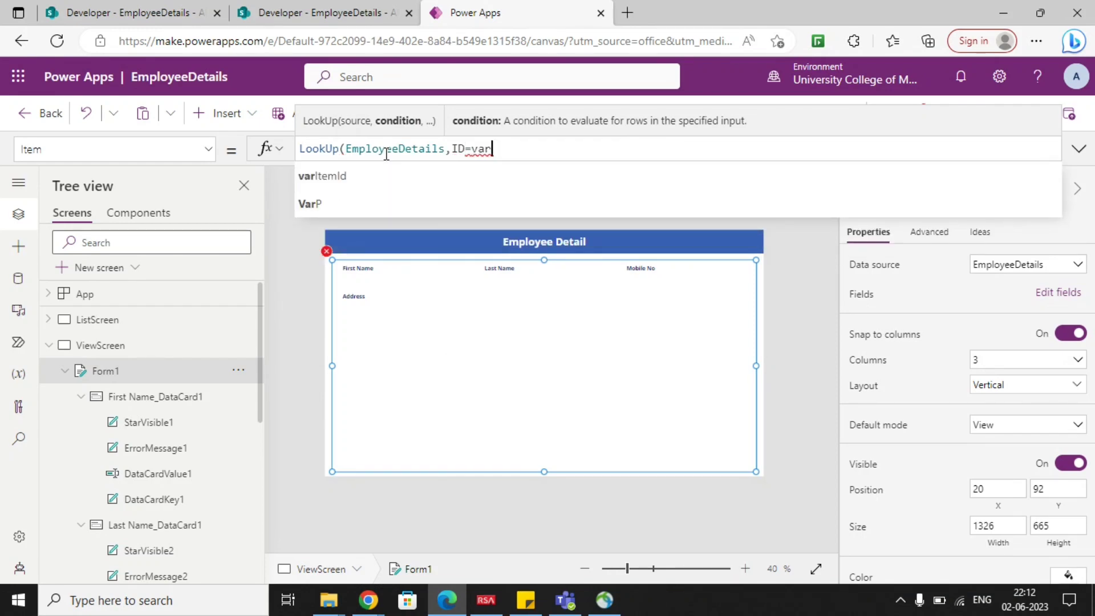
pyautogui.write('var')
pyautogui.press('Tab')
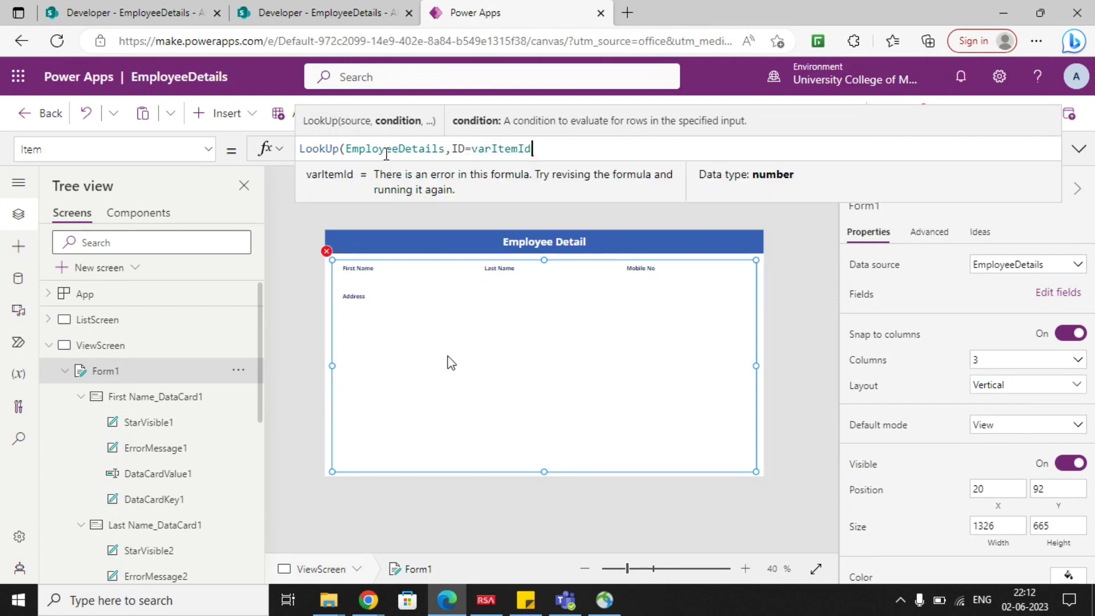
pyautogui.write(')')
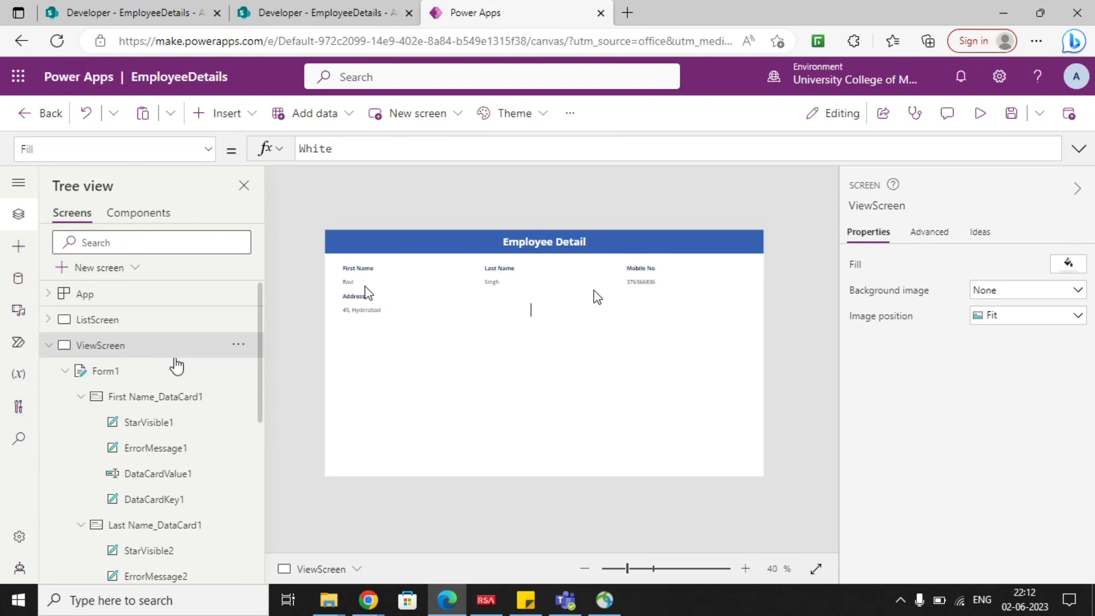
pyautogui.click(49, 345)
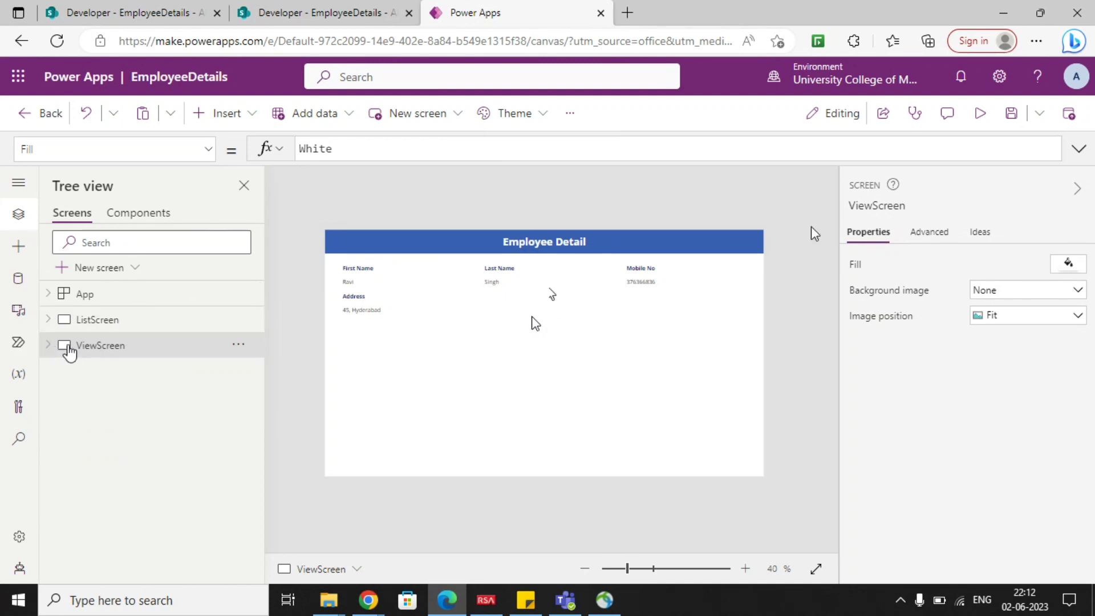
# Preview ViewScreen, compare its details with the ID 2 item in the SharePoint EmployeeDetails list, and return to editing in Power Apps.
pyautogui.click(979, 114)
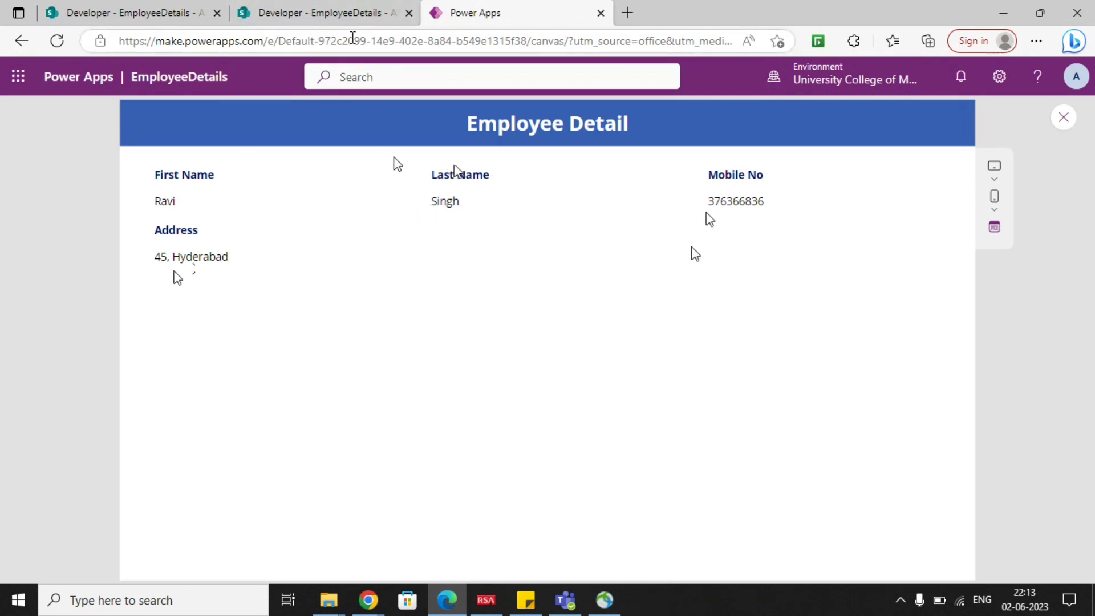
pyautogui.click(338, 16)
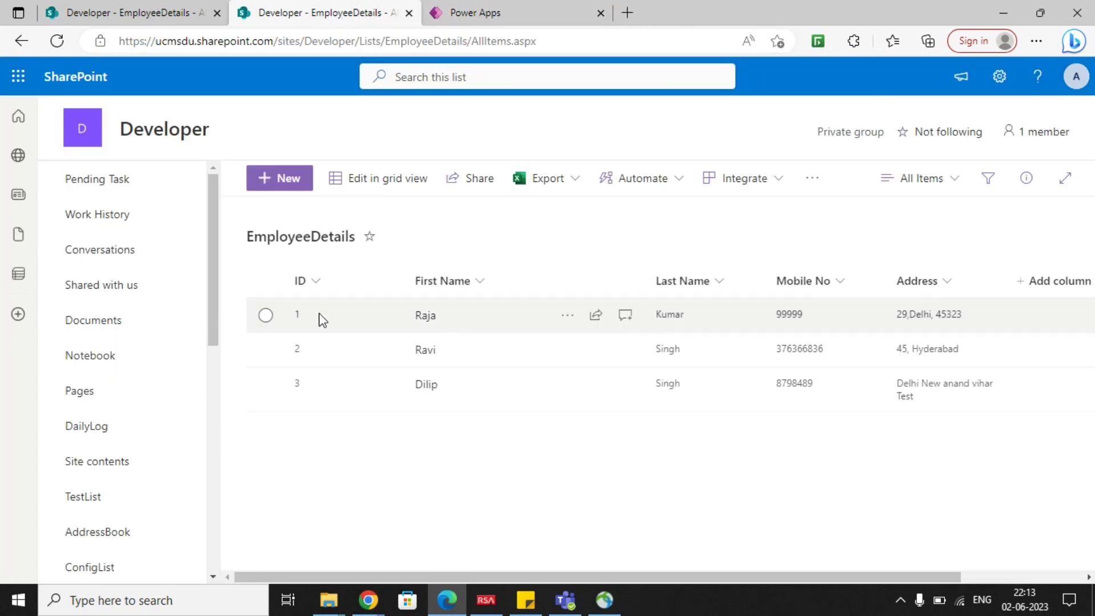
pyautogui.click(266, 349)
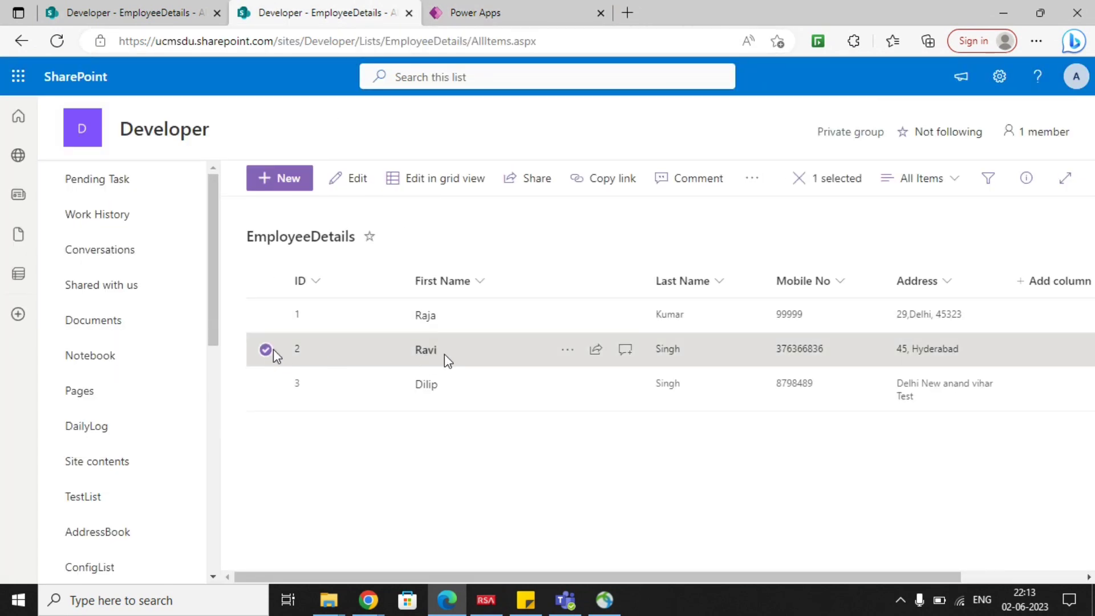
pyautogui.click(473, 15)
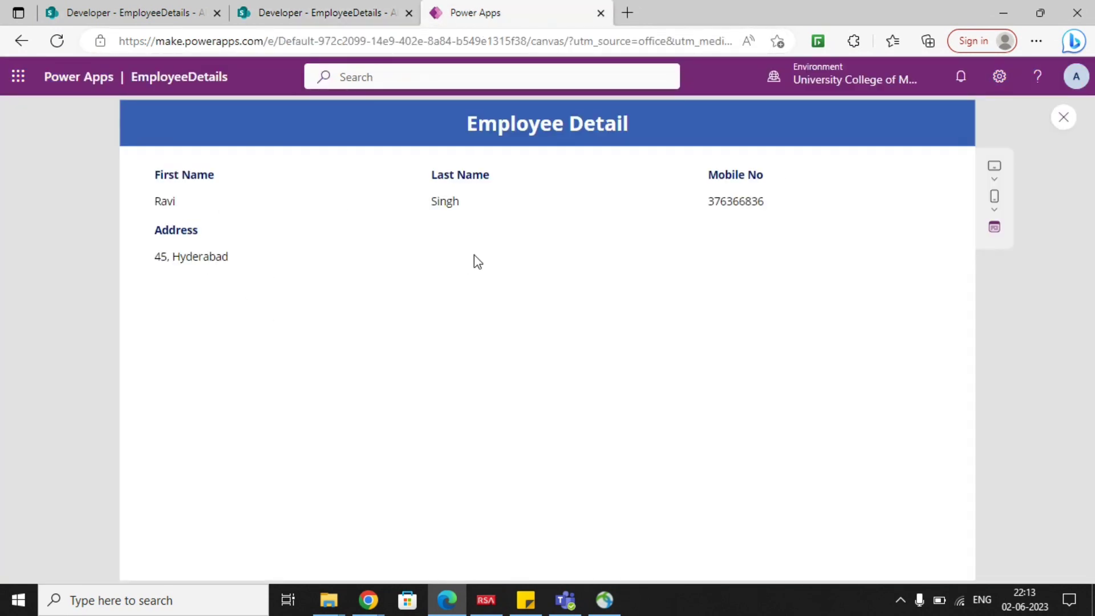
pyautogui.click(1064, 117)
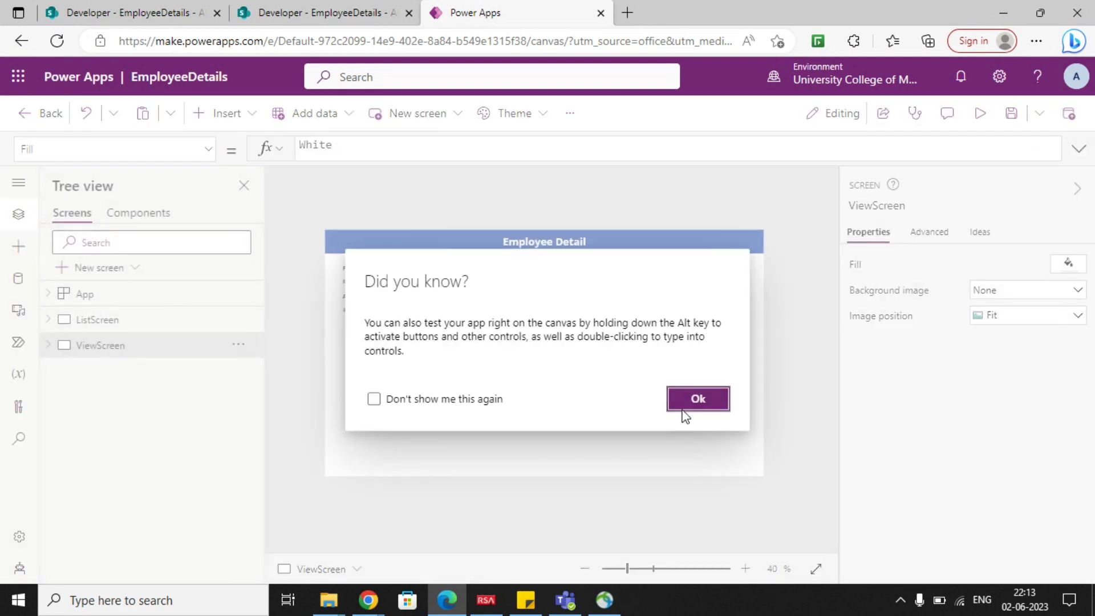
pyautogui.click(690, 401)
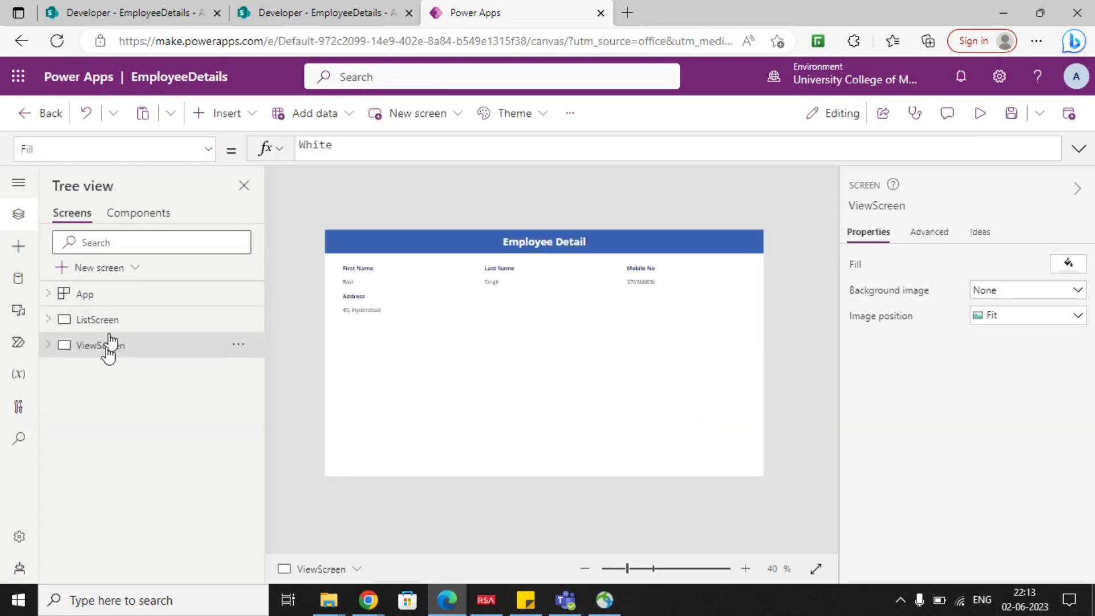
# On ListScreen, append ;Navigate(ViewScreen) to the OnSelect formula of the gallery's arrow icon.
pyautogui.click(85, 322)
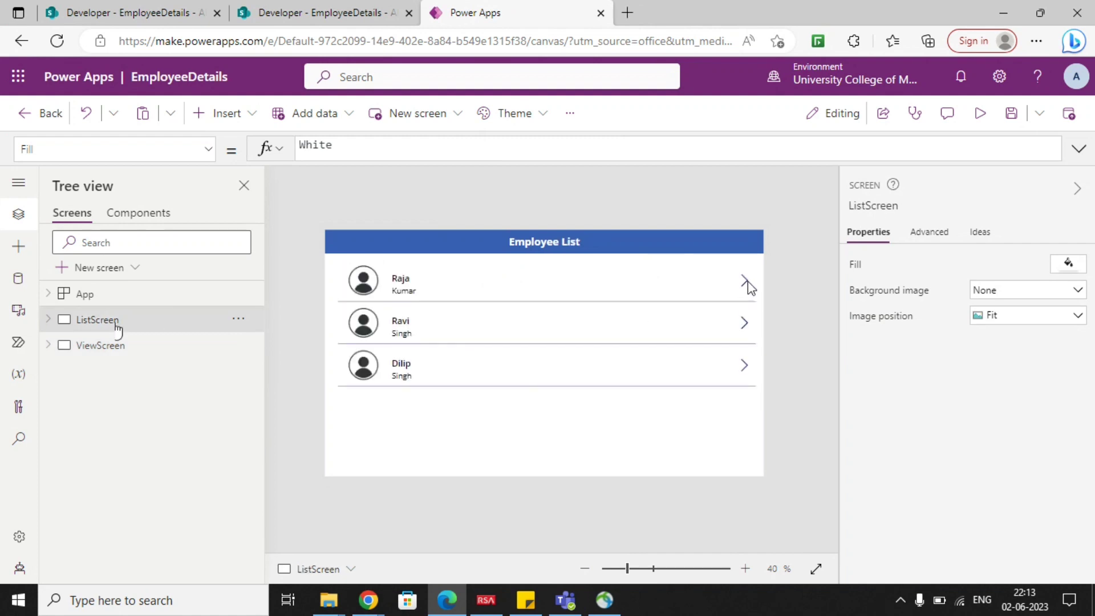
pyautogui.click(746, 281)
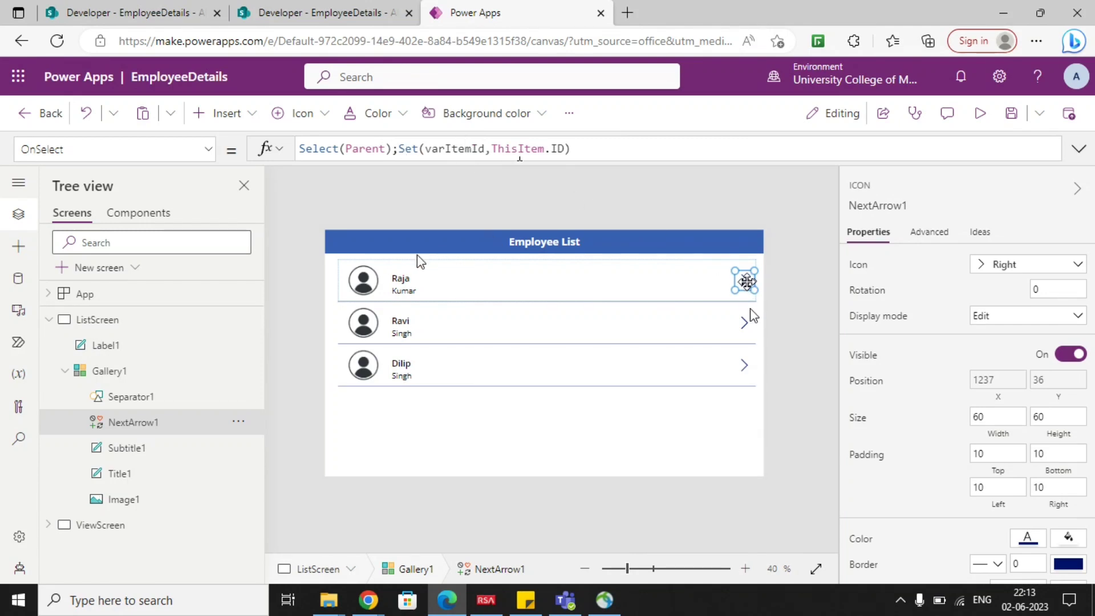
pyautogui.click(589, 151)
pyautogui.write(';navi')
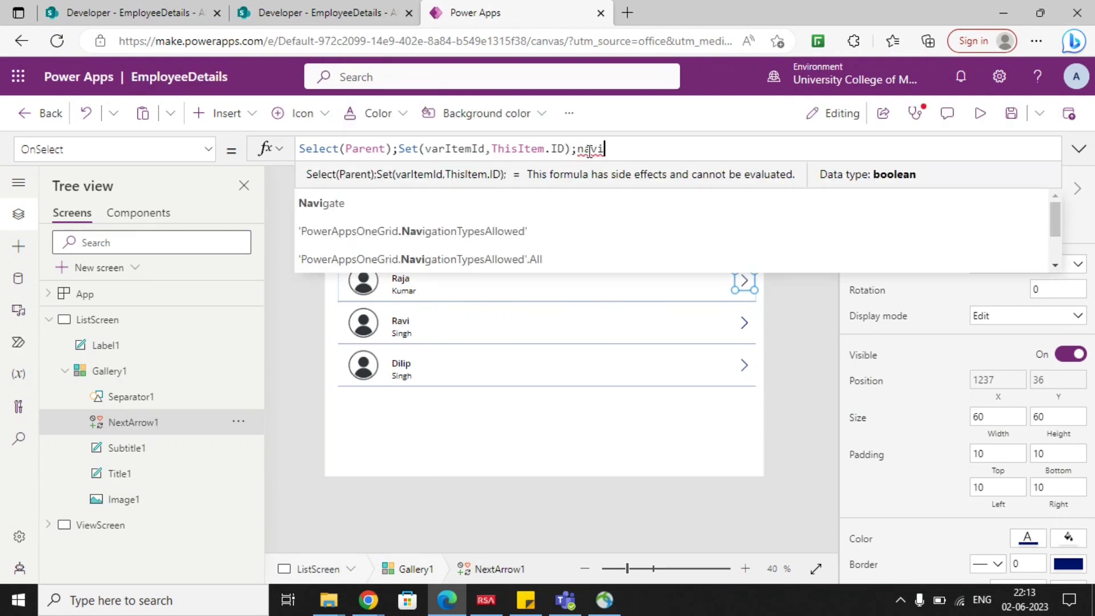
pyautogui.press('Tab')
pyautogui.write('(')
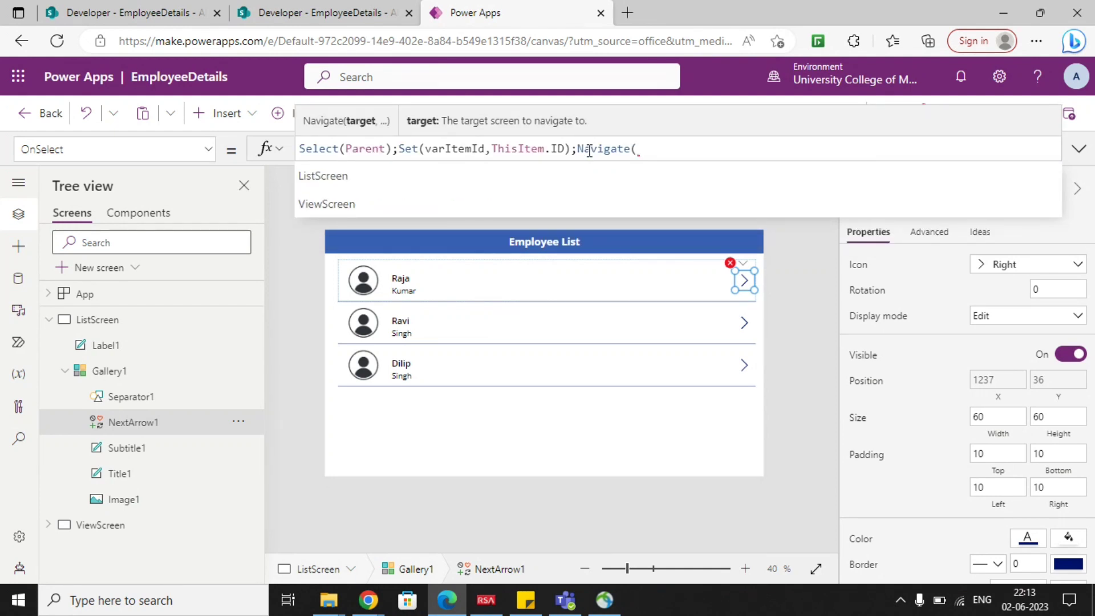
pyautogui.write('Views')
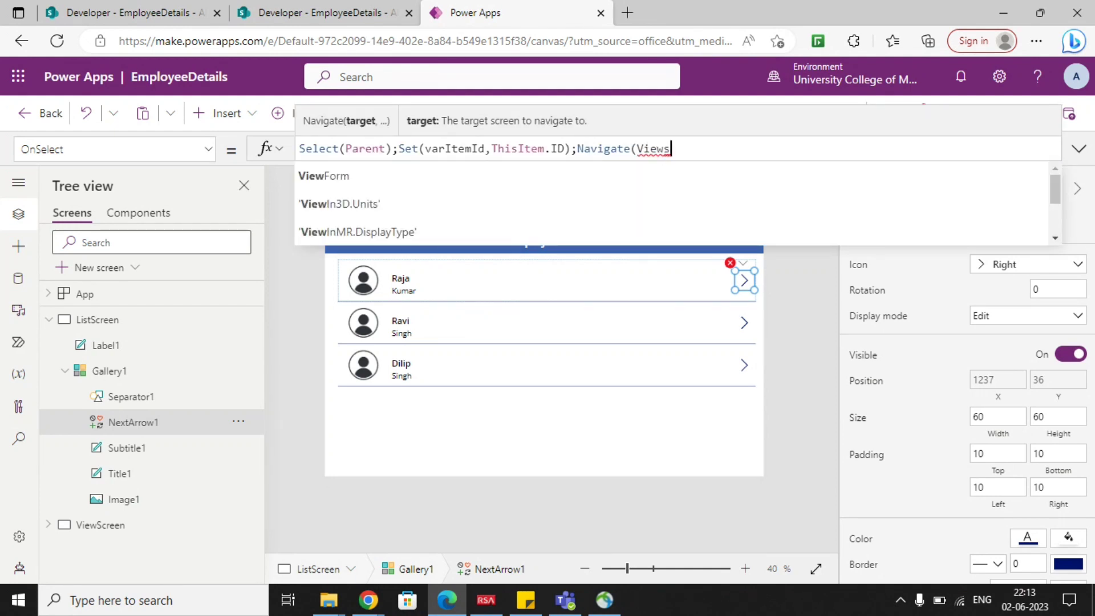
pyautogui.write('c')
pyautogui.press('Tab')
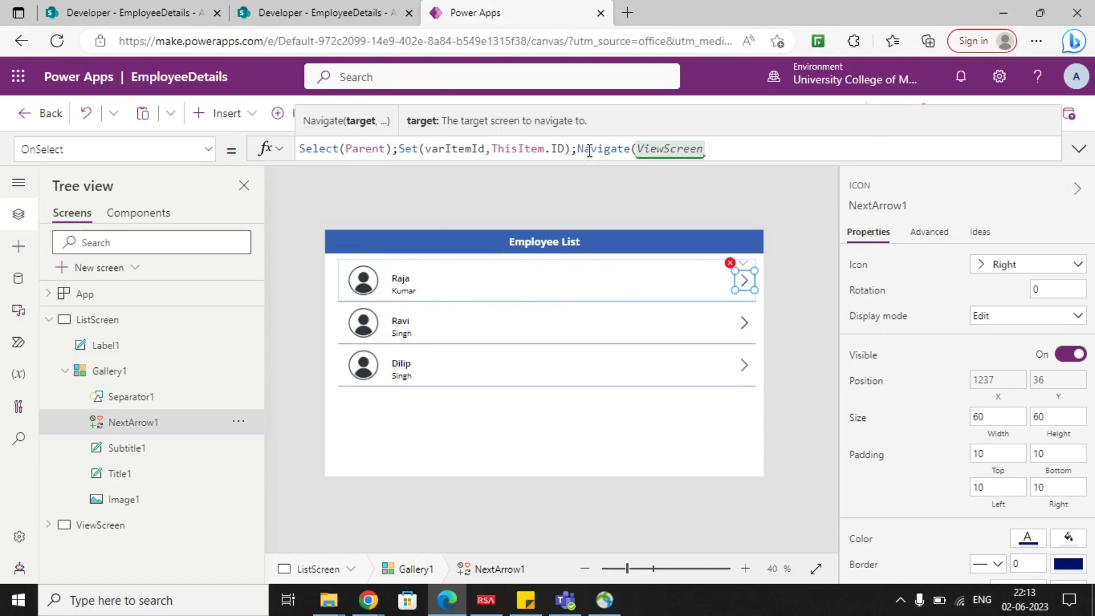
pyautogui.write(')')
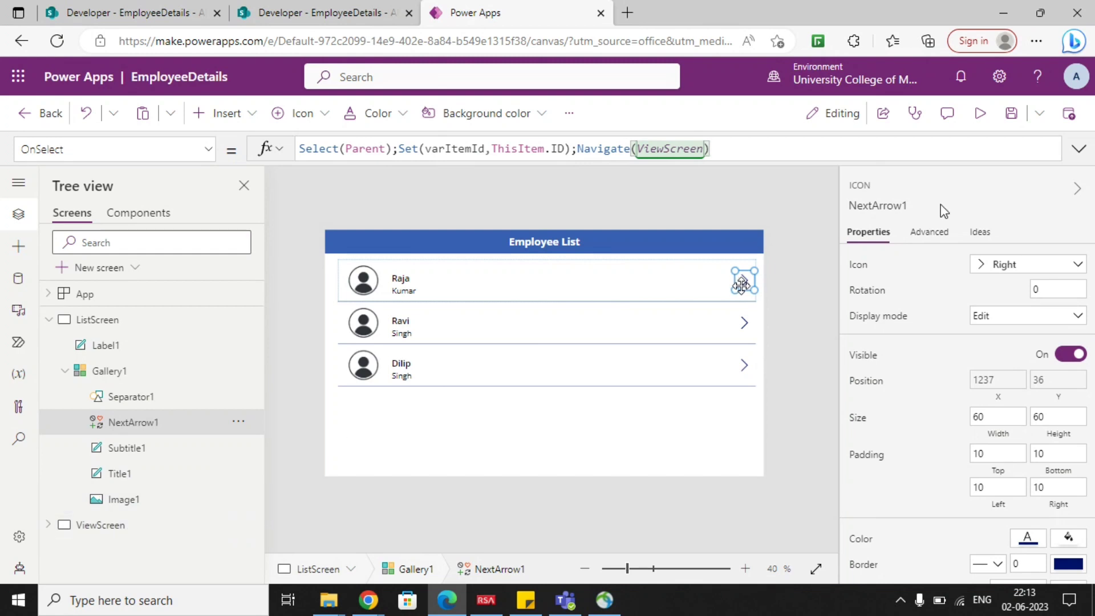
pyautogui.click(809, 238)
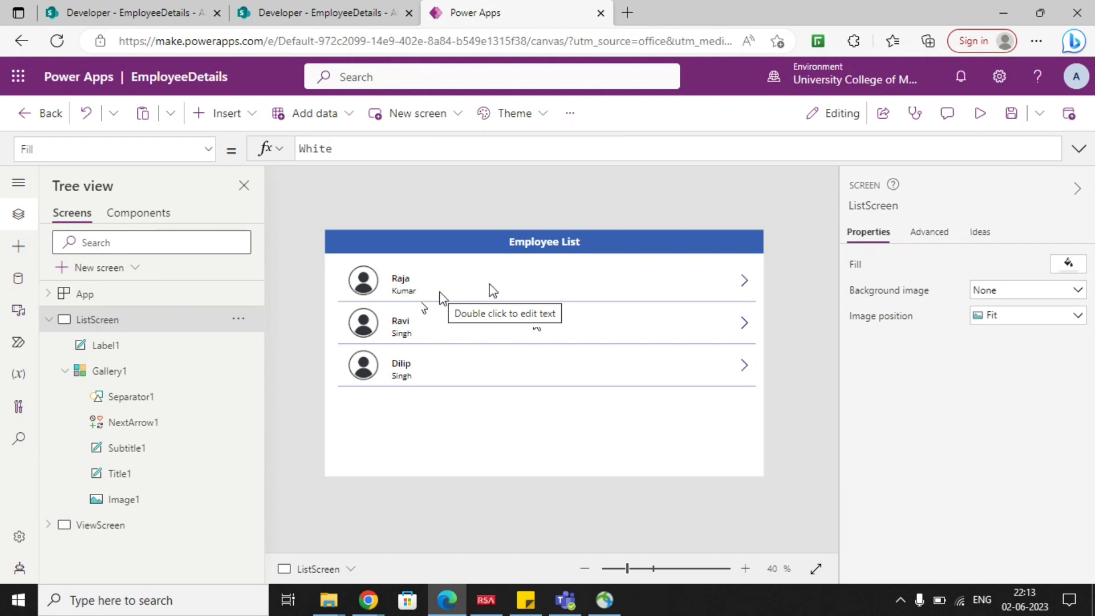
# Preview the app from ListScreen, open the first employee's details, and return to editing with ListScreen collapsed.
pyautogui.click(977, 116)
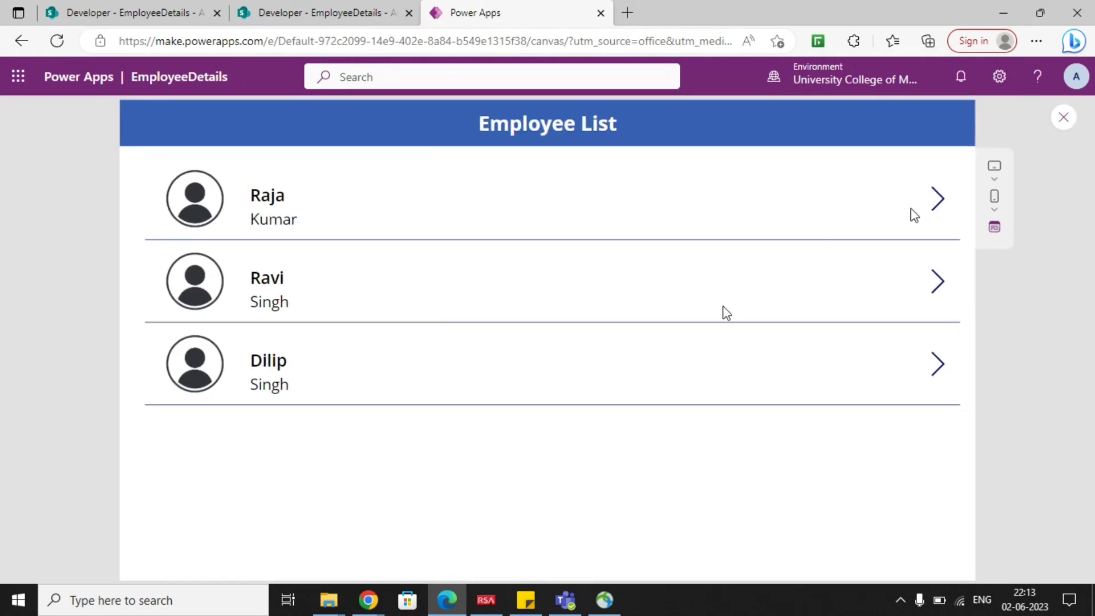
pyautogui.click(936, 213)
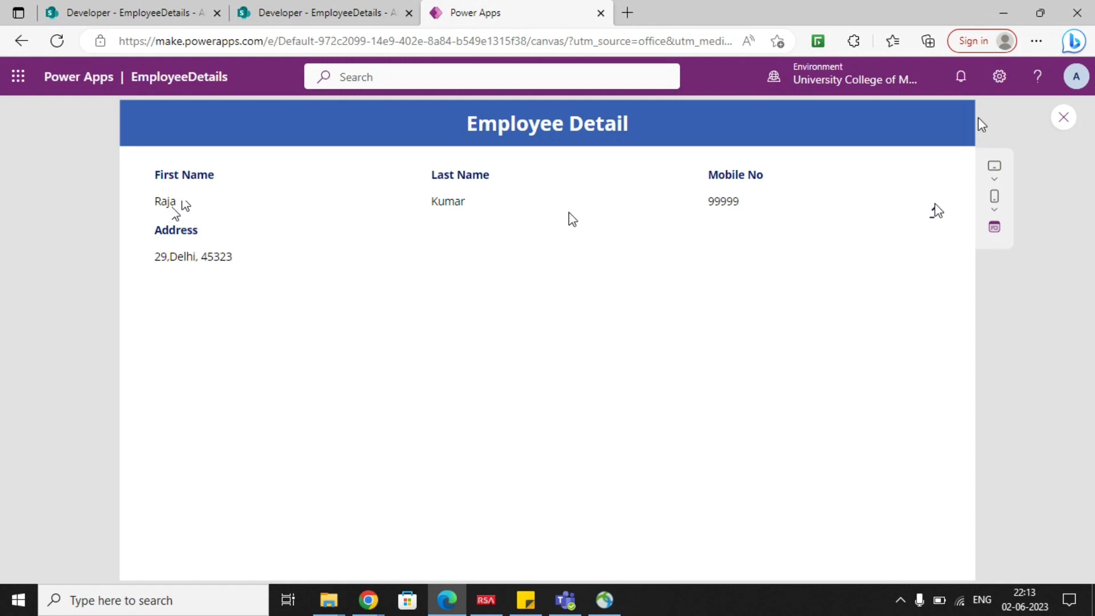
pyautogui.click(1063, 118)
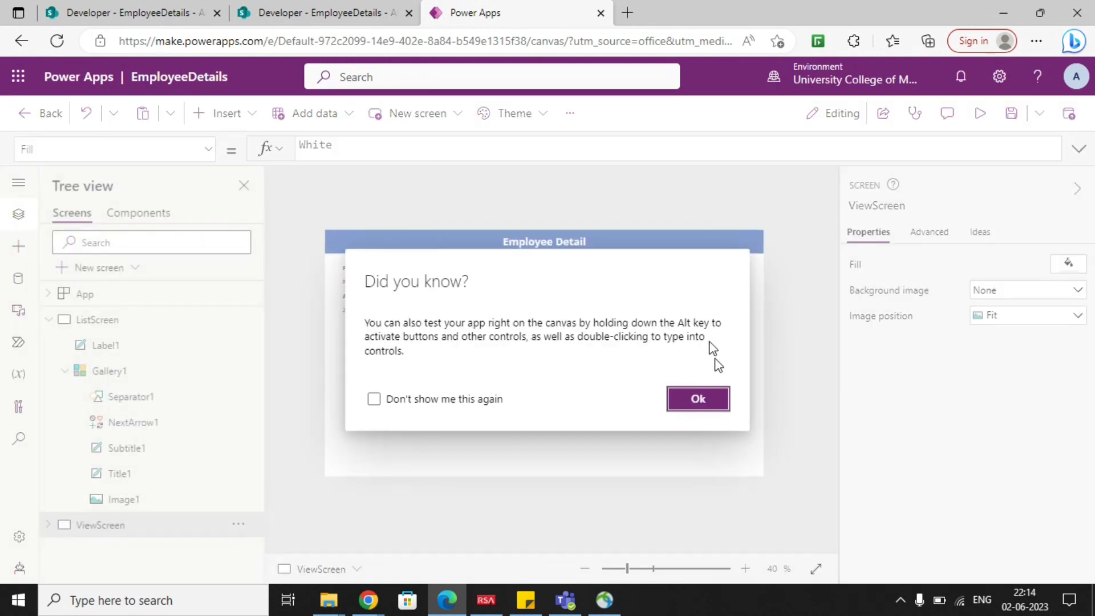
pyautogui.click(696, 395)
pyautogui.click(50, 321)
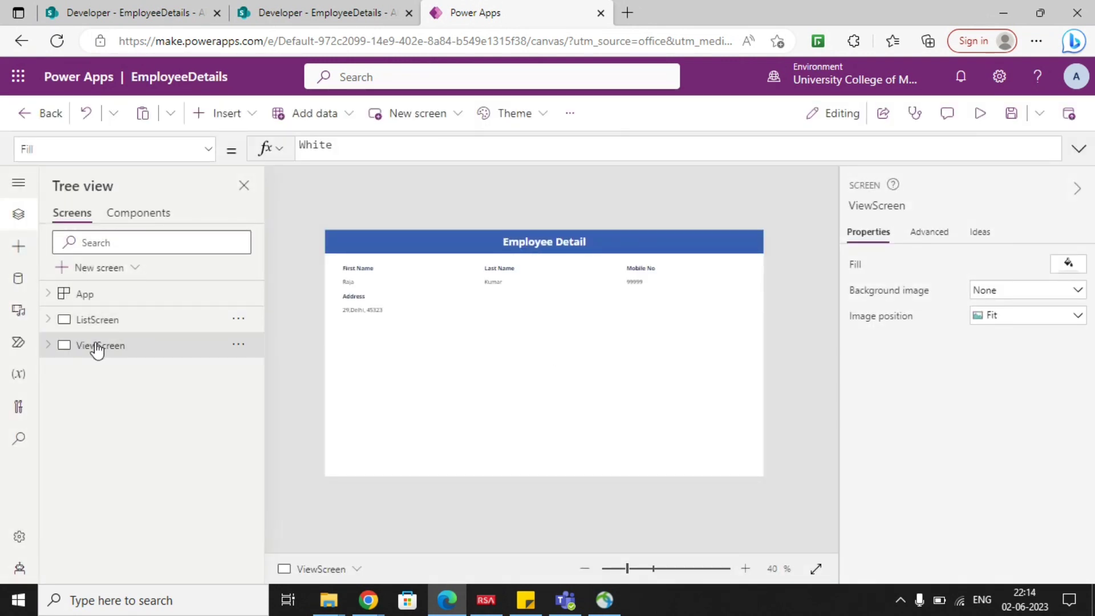
# Preview ListScreen again, open the second employee's details, and compare them with the item in the SharePoint EmployeeDetails list.
pyautogui.click(101, 321)
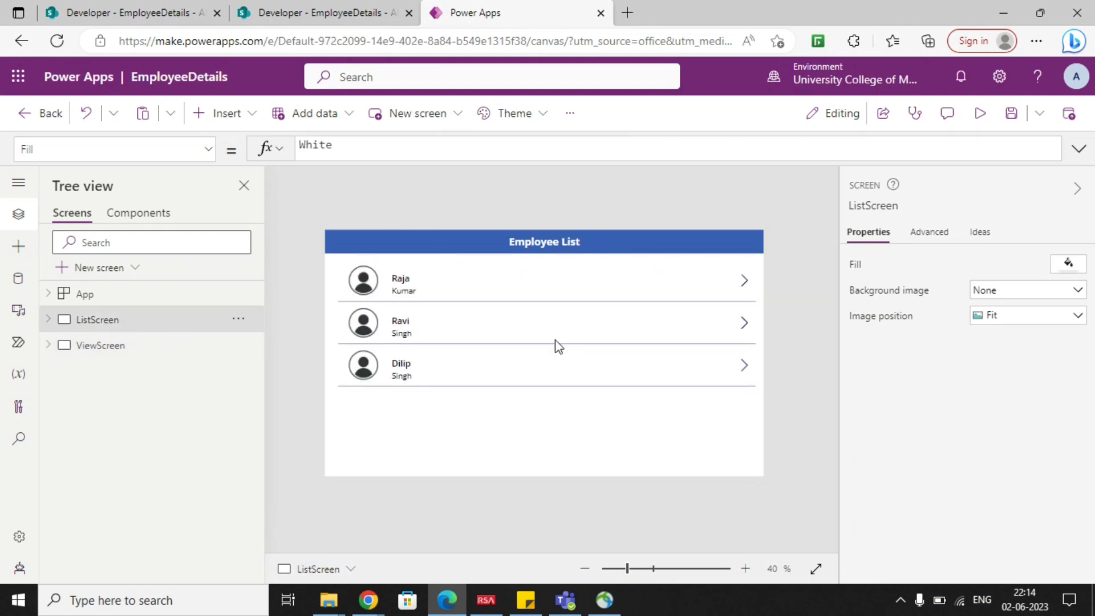
pyautogui.click(980, 113)
pyautogui.click(935, 283)
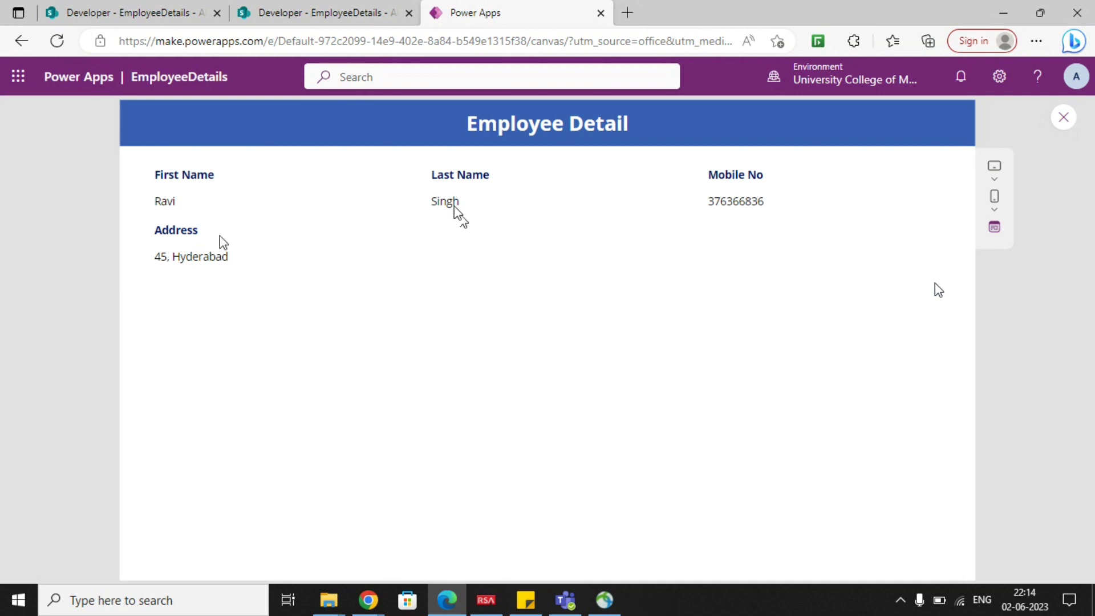
pyautogui.click(320, 13)
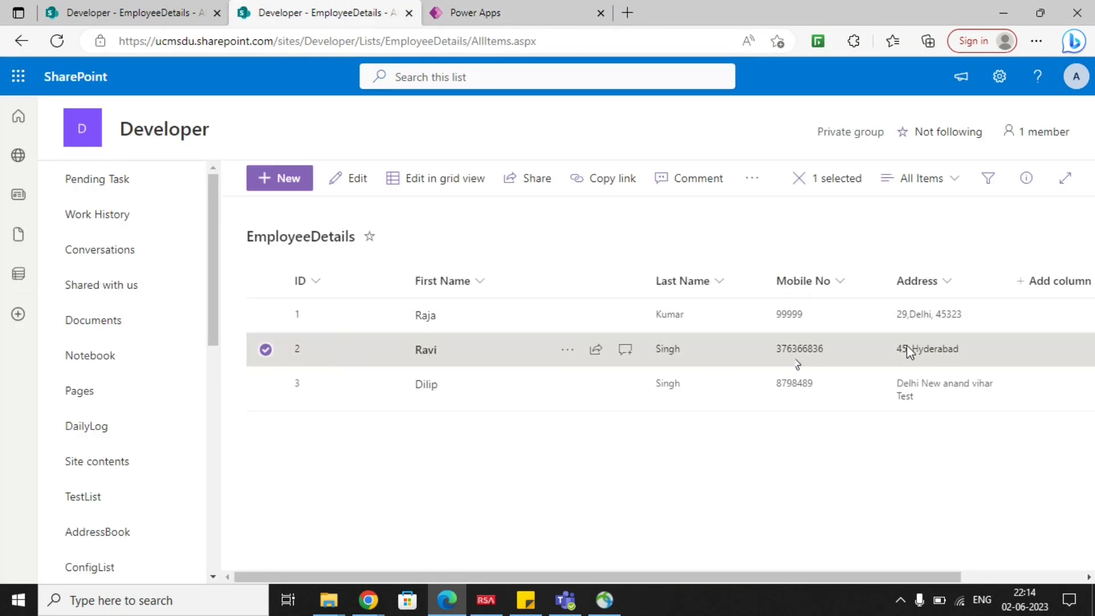
# Back in Power Apps, exit the preview and add a Back arrow icon to ViewScreen's header bar at about X 35, Y 5.
pyautogui.click(502, 12)
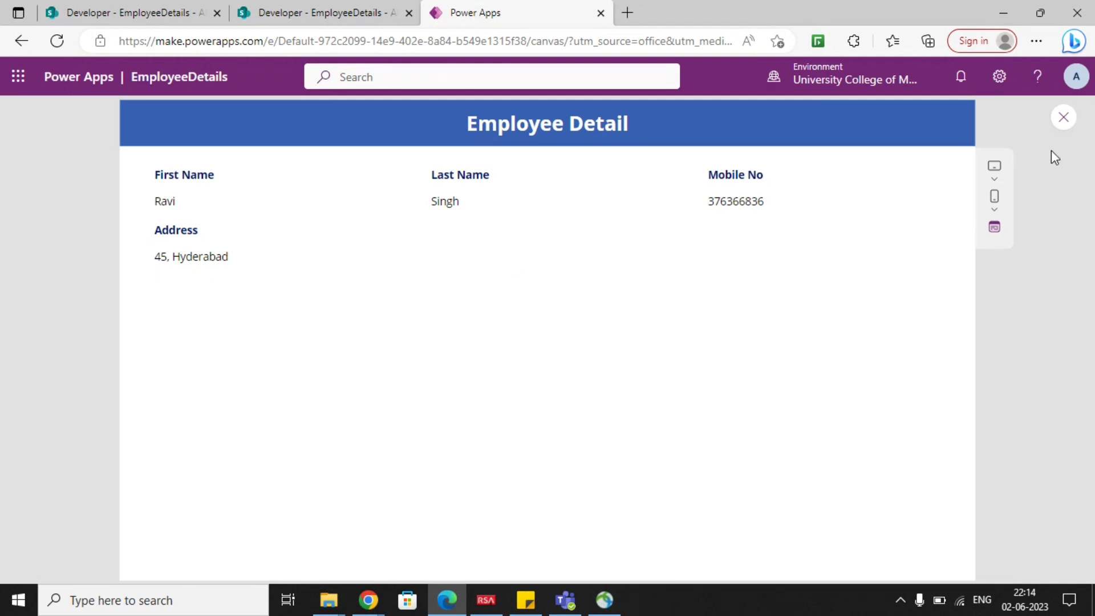
pyautogui.click(1063, 117)
pyautogui.click(698, 396)
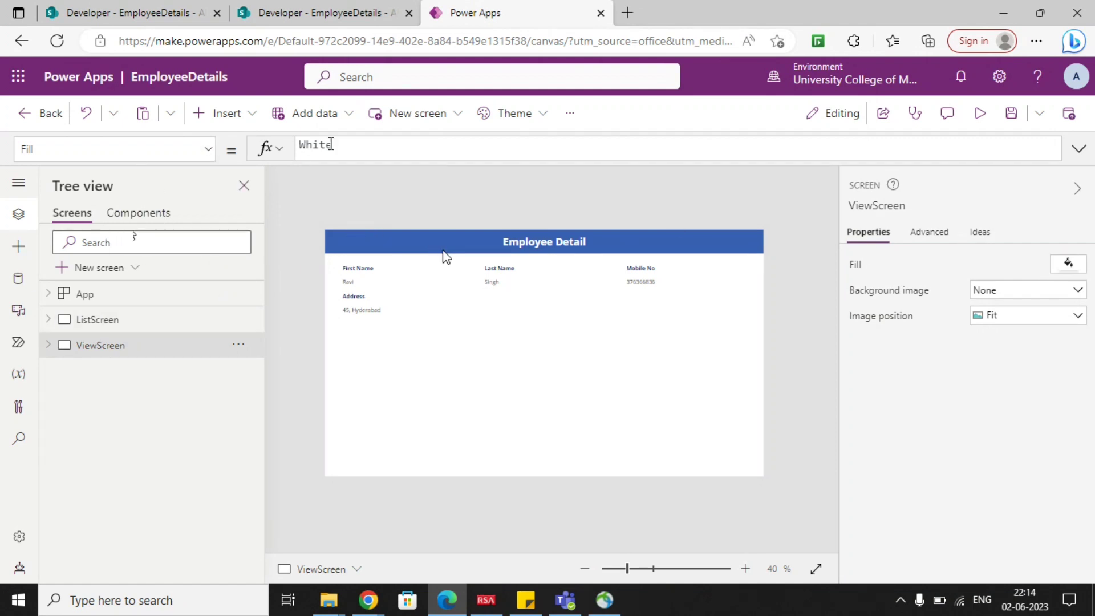
pyautogui.click(435, 114)
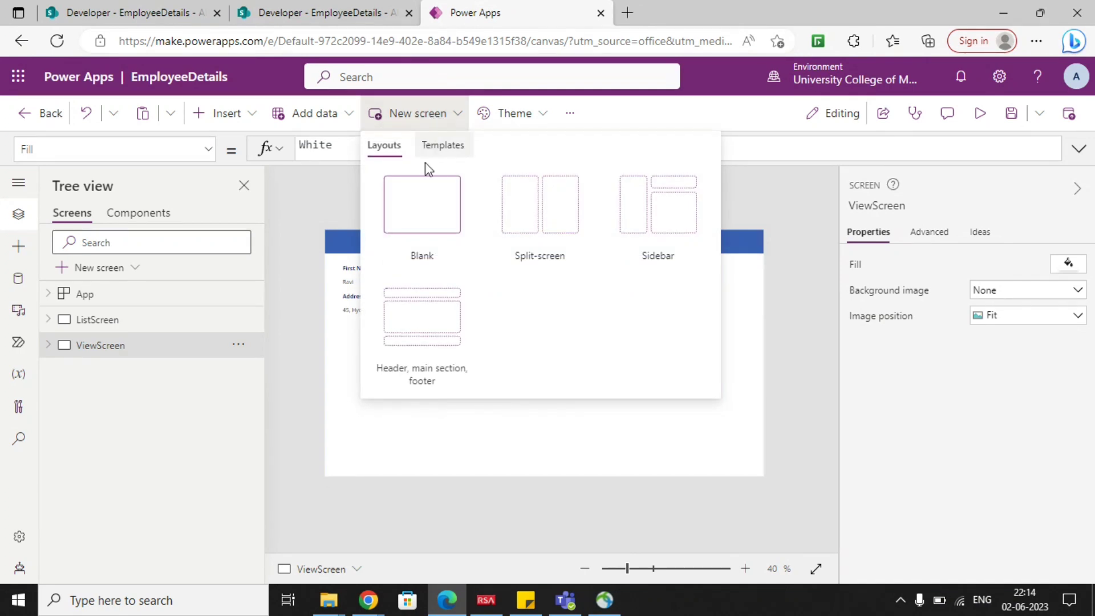
pyautogui.click(247, 118)
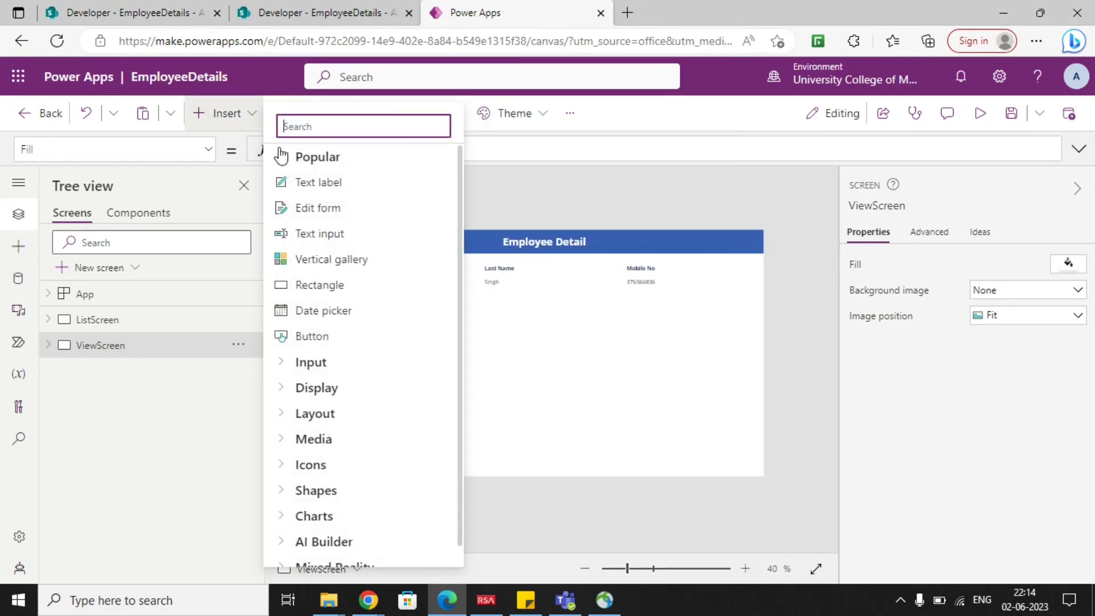
pyautogui.write('i')
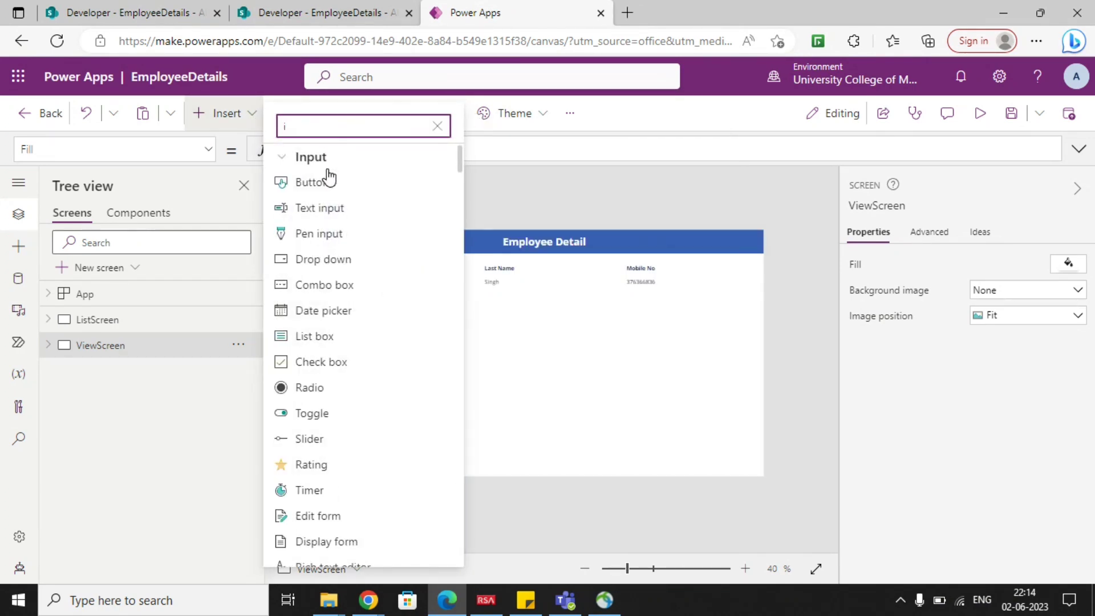
pyautogui.write('con')
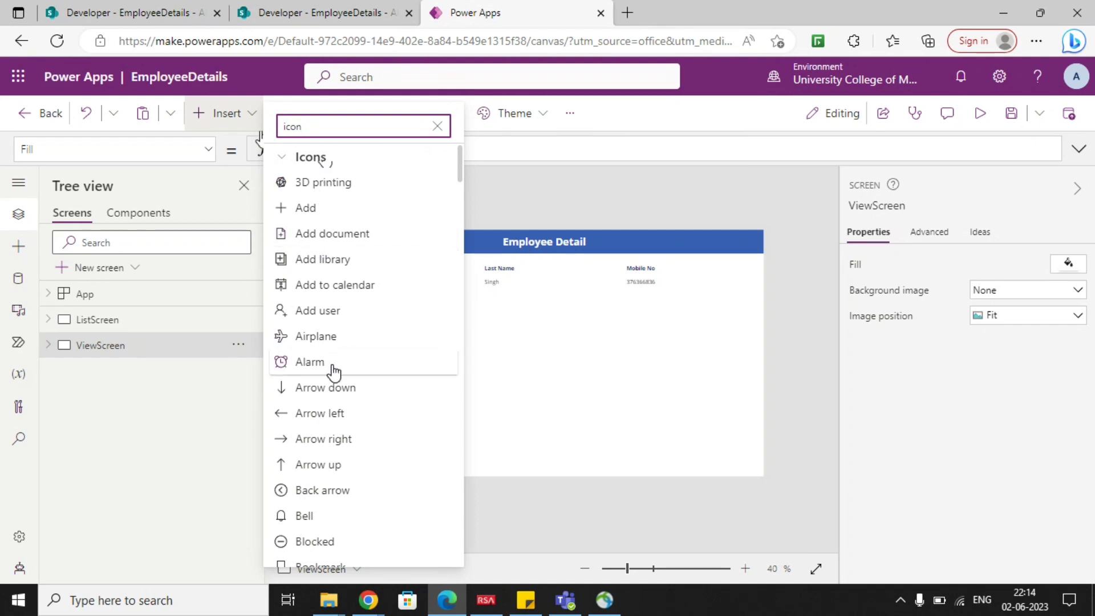
pyautogui.click(322, 490)
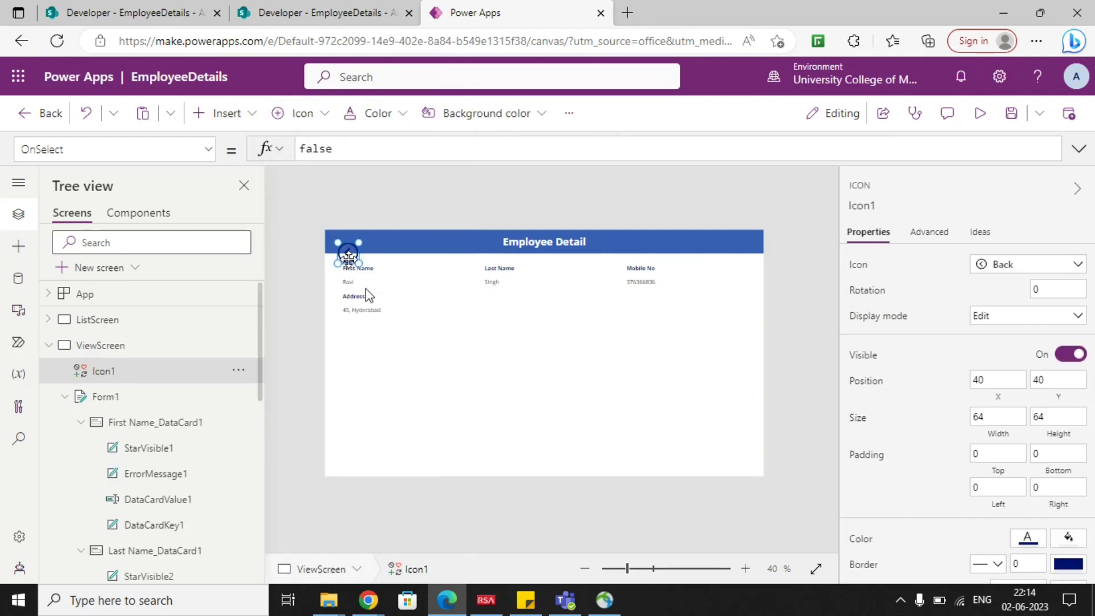
pyautogui.moveTo(349, 242); pyautogui.dragTo(346, 243)
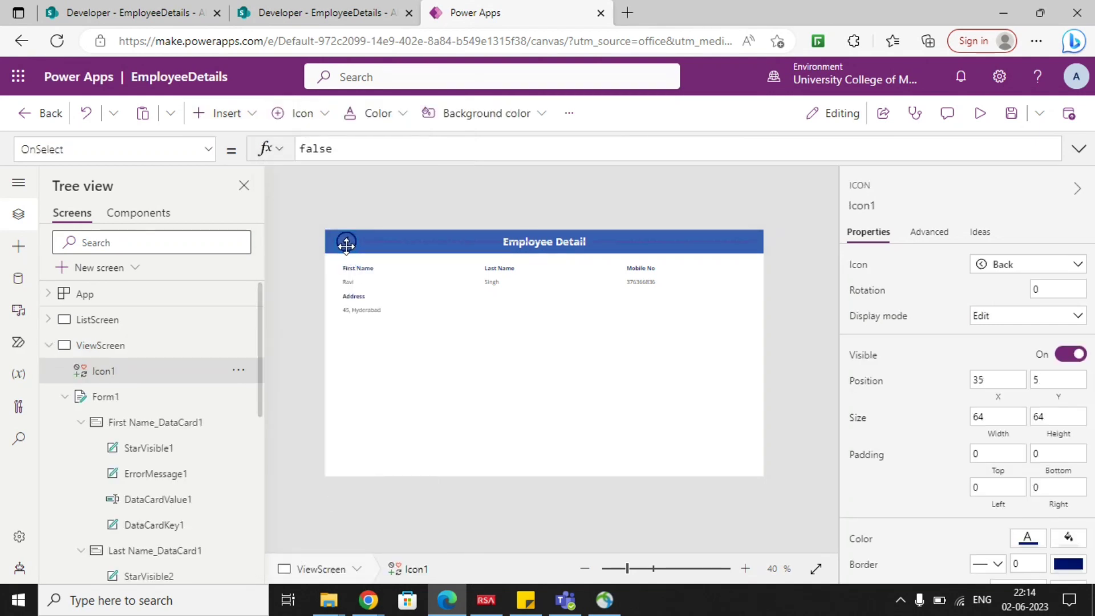
# Set the color of the back arrow icon in the Employee Detail header to white.
pyautogui.click(1027, 538)
pyautogui.click(810, 517)
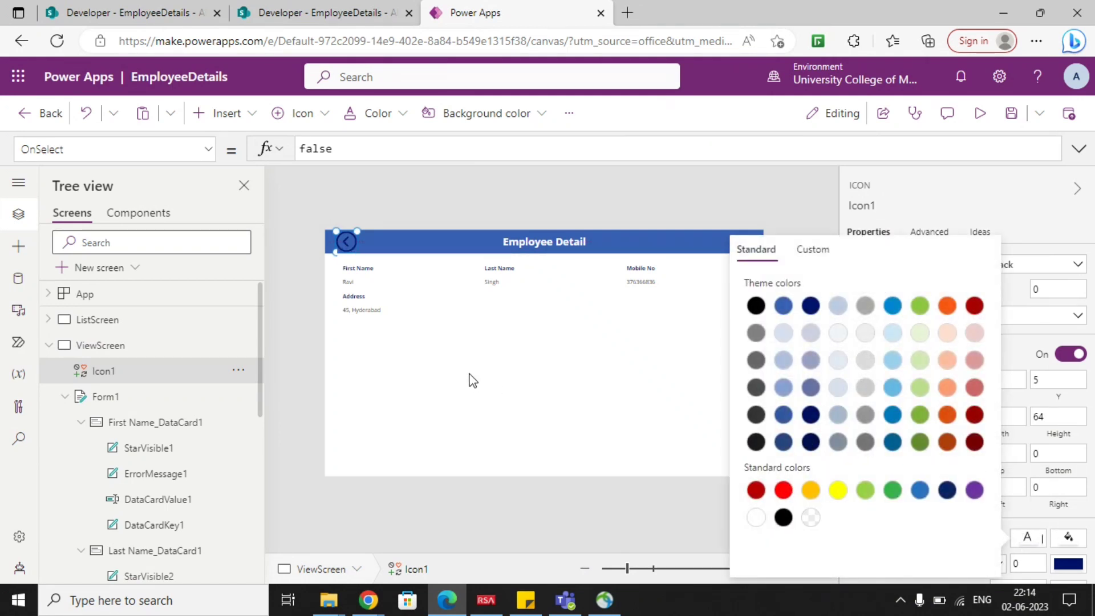
pyautogui.click(756, 518)
pyautogui.click(577, 410)
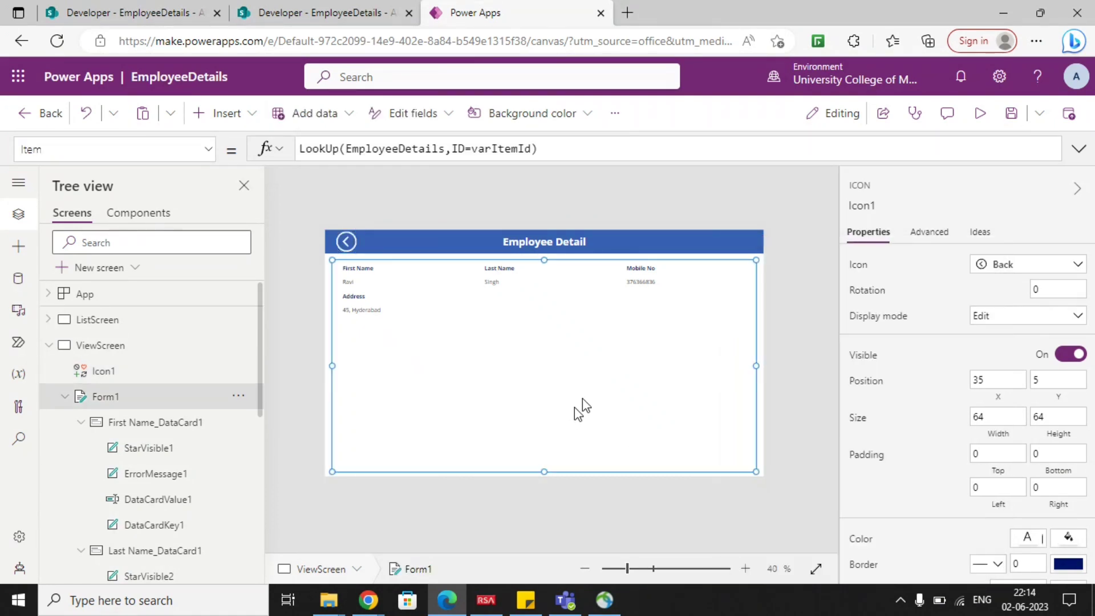
# Replace the OnSelect formula of ViewScreen's back arrow icon with Navigate(ListScreen).
pyautogui.click(346, 244)
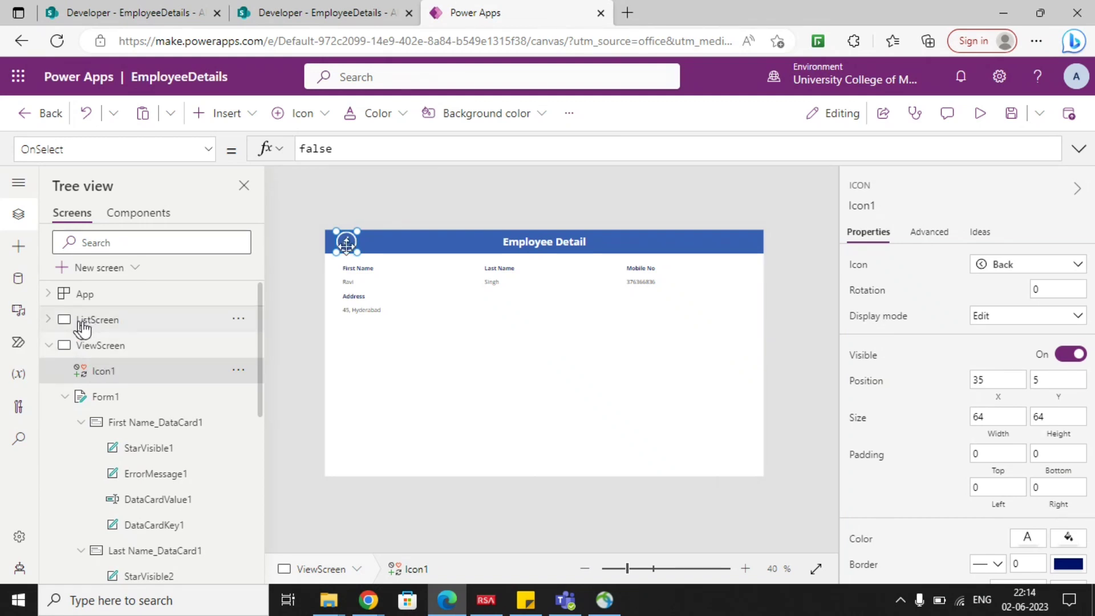
pyautogui.moveTo(335, 148); pyautogui.dragTo(296, 148)
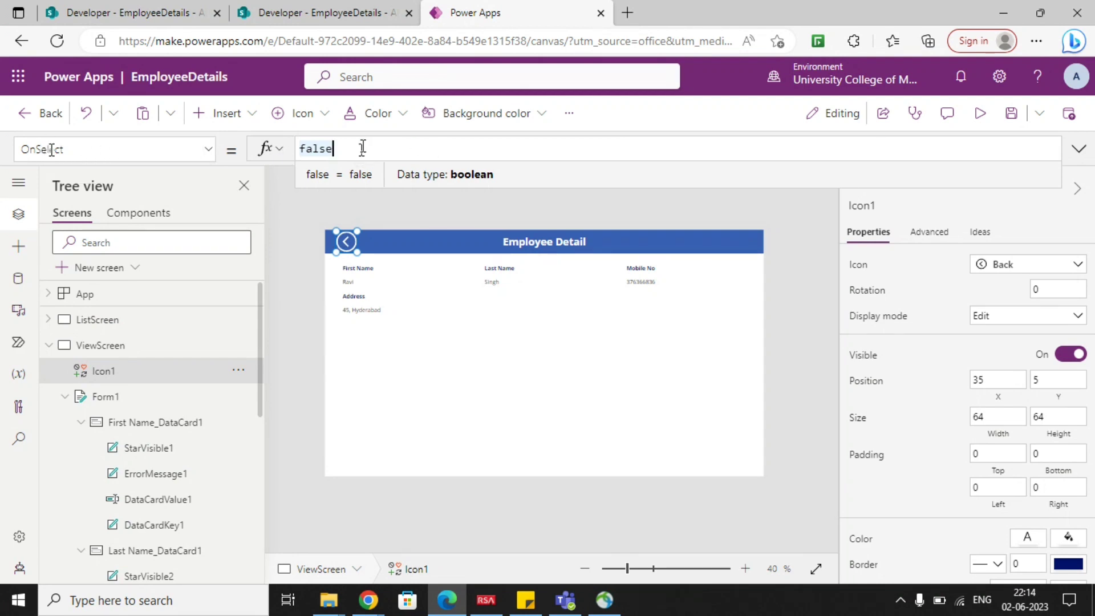
pyautogui.write('navig')
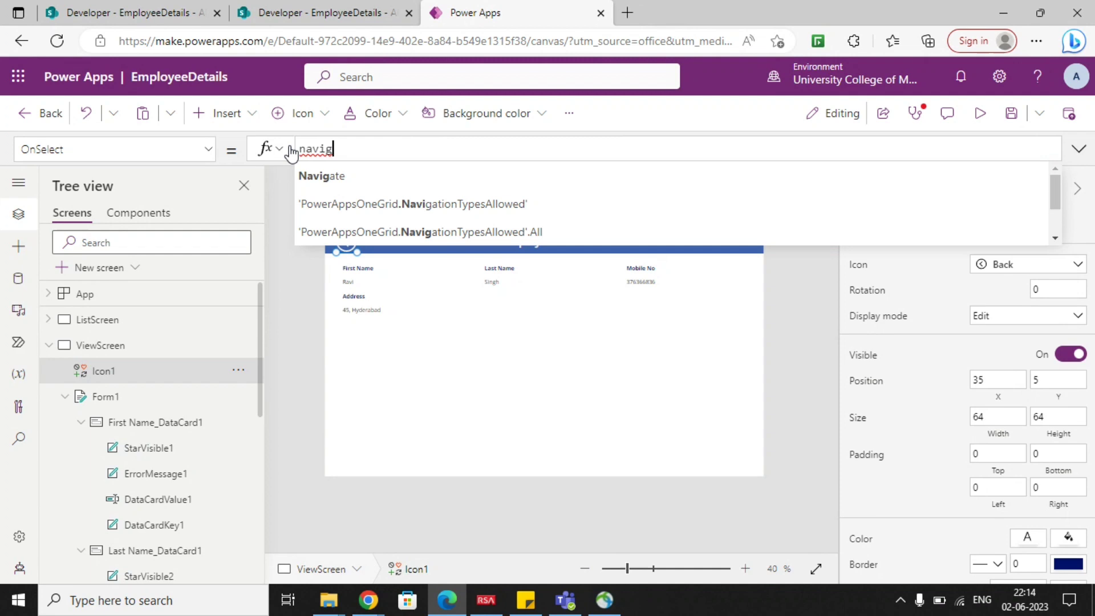
pyautogui.press('Tab')
pyautogui.write('list')
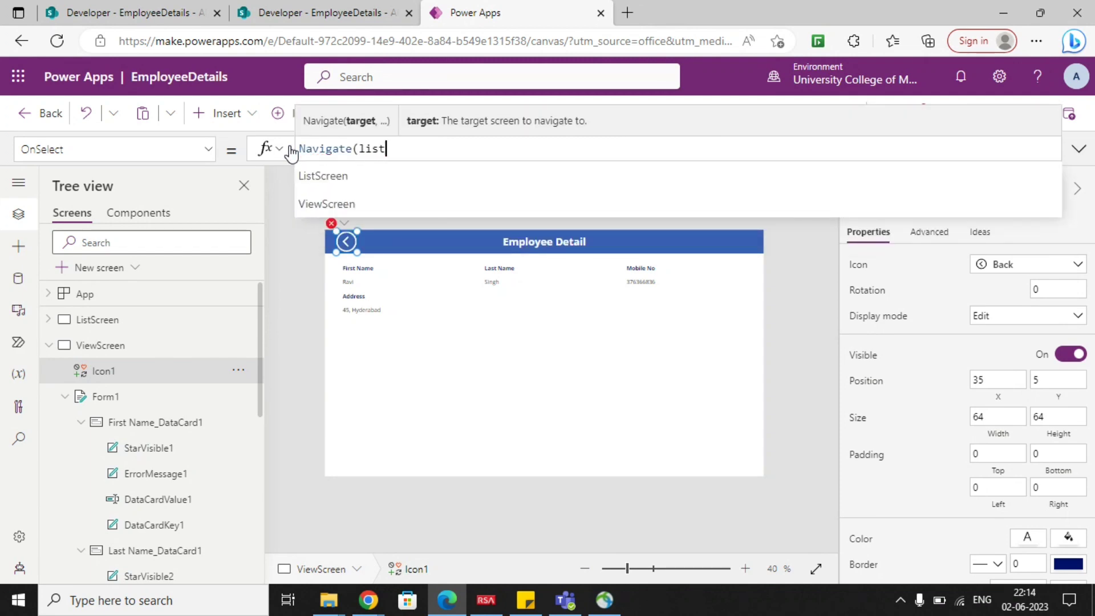
pyautogui.write('scr')
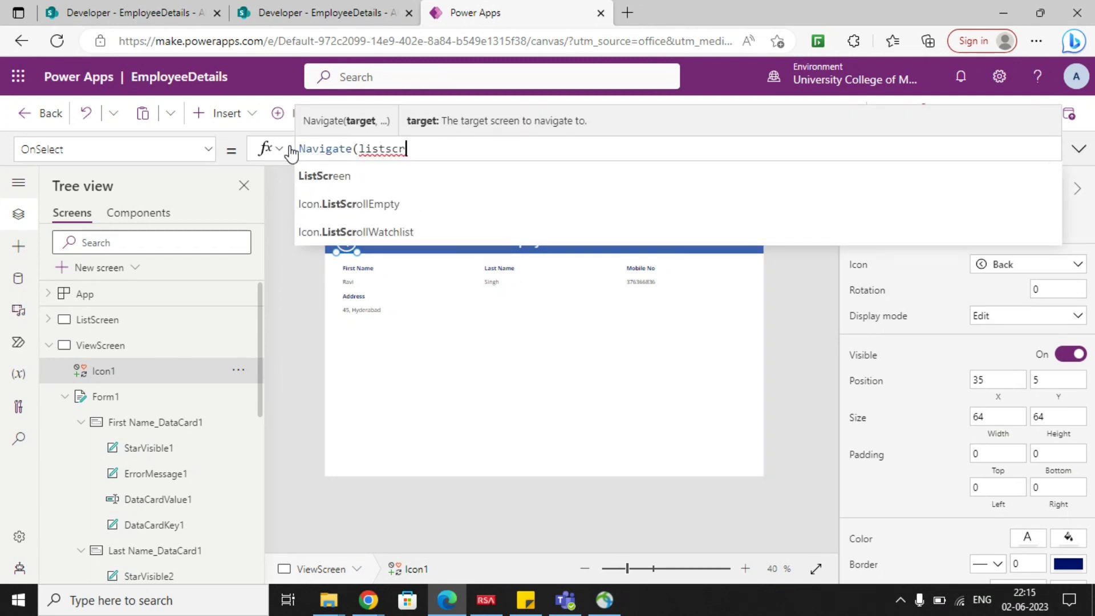
pyautogui.press('Tab')
pyautogui.write(')')
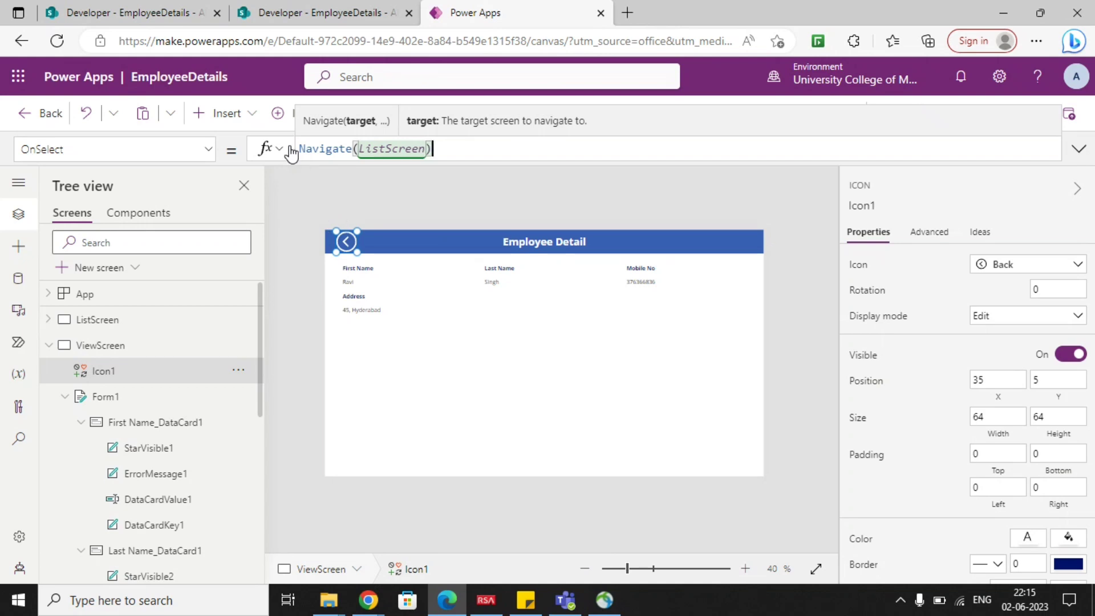
pyautogui.click(544, 204)
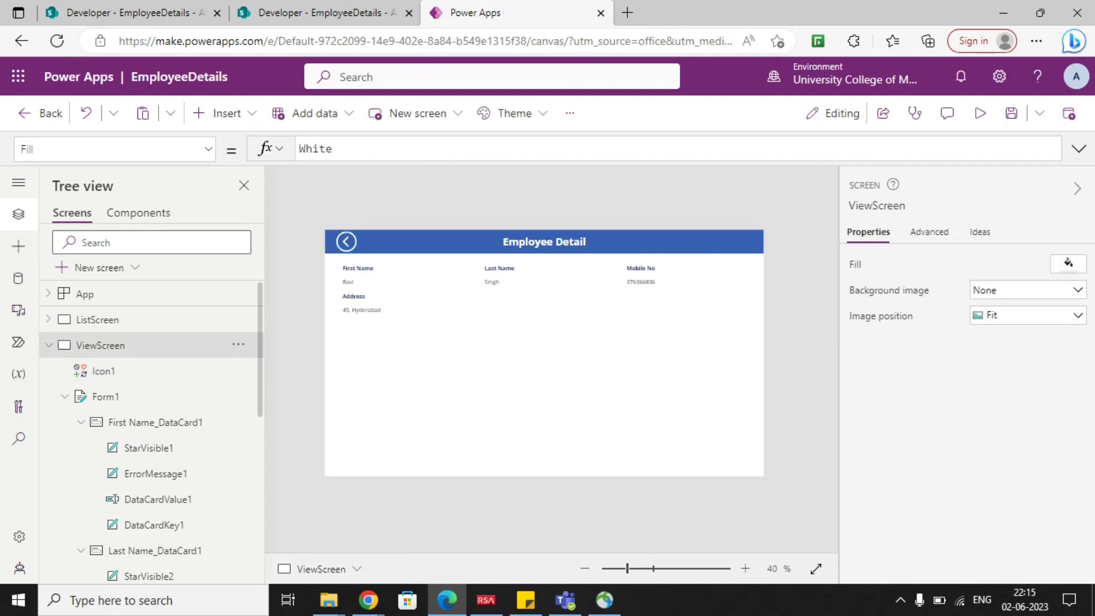
# Preview the app from ListScreen and open the third, second and first employees' details, returning to the list with the back arrow between them.
pyautogui.click(49, 345)
pyautogui.click(97, 319)
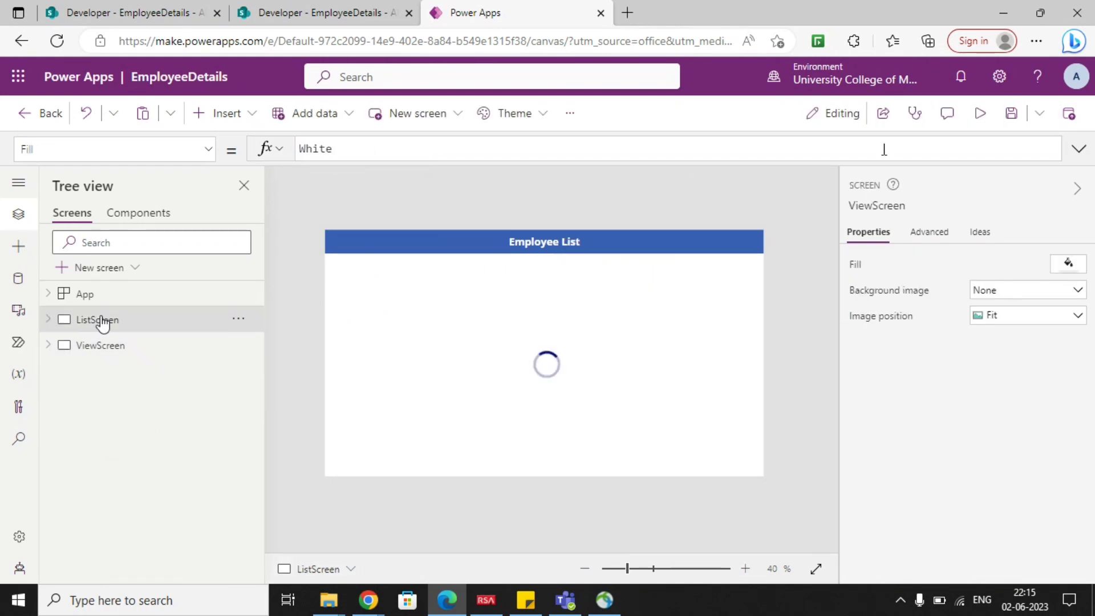
pyautogui.click(979, 113)
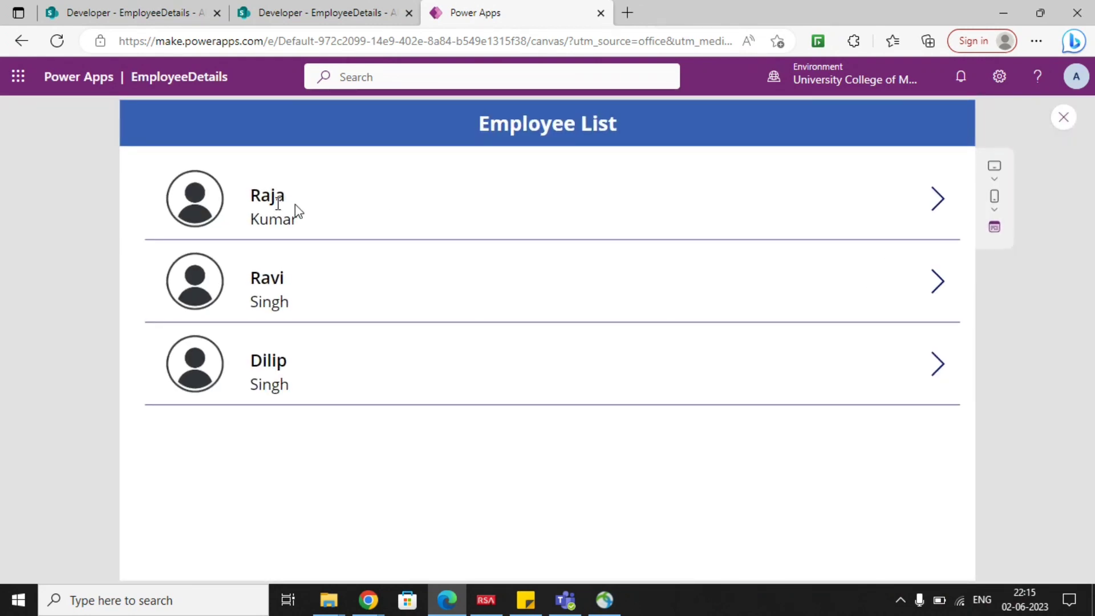
pyautogui.click(943, 369)
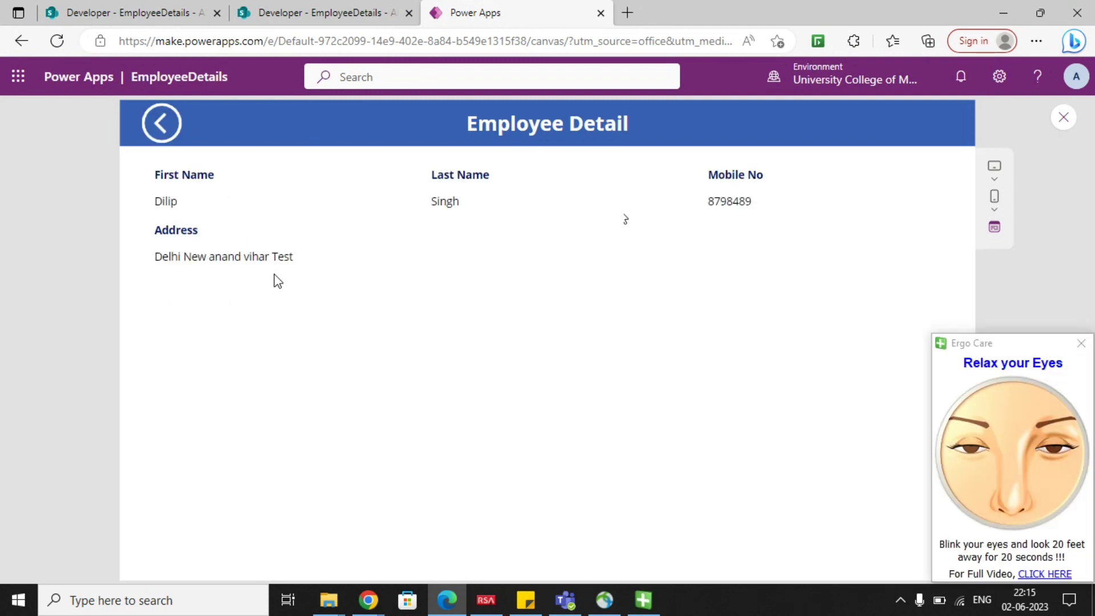
pyautogui.click(1080, 342)
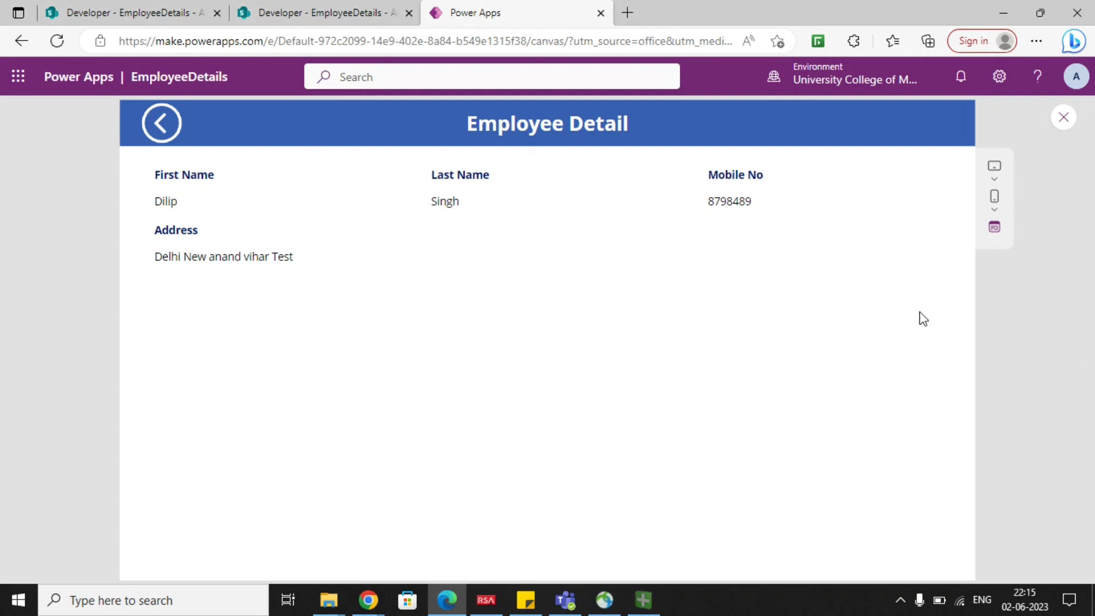
pyautogui.click(162, 123)
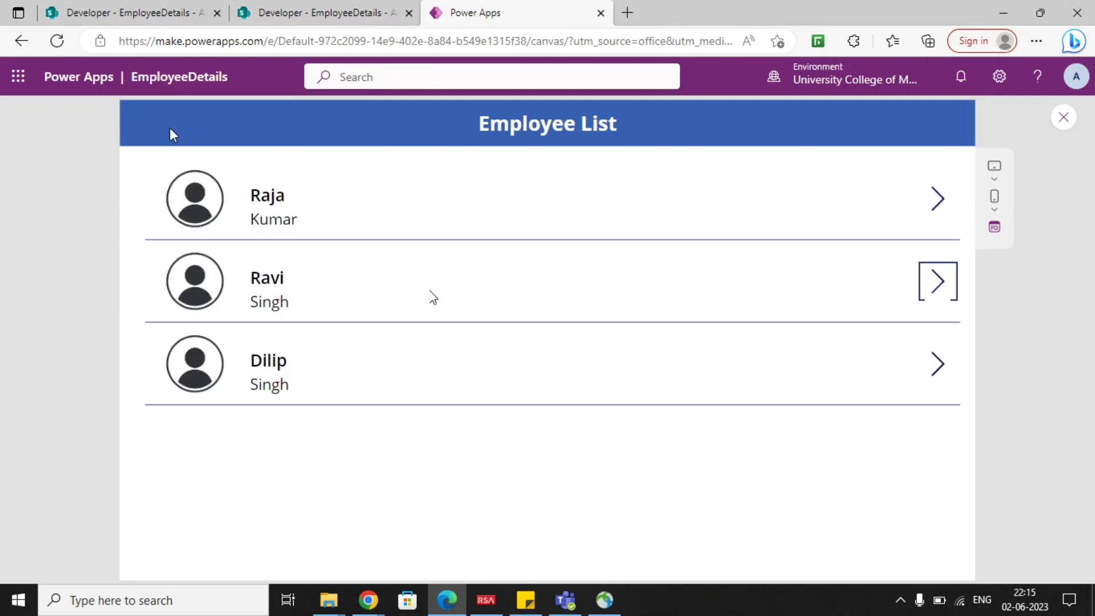
pyautogui.click(935, 283)
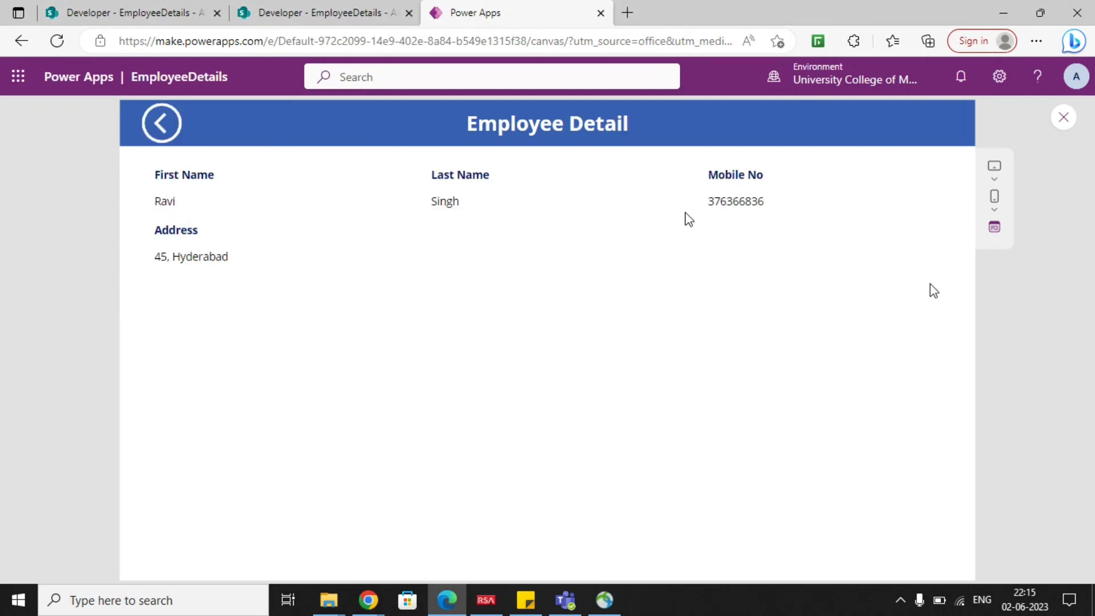
pyautogui.click(163, 130)
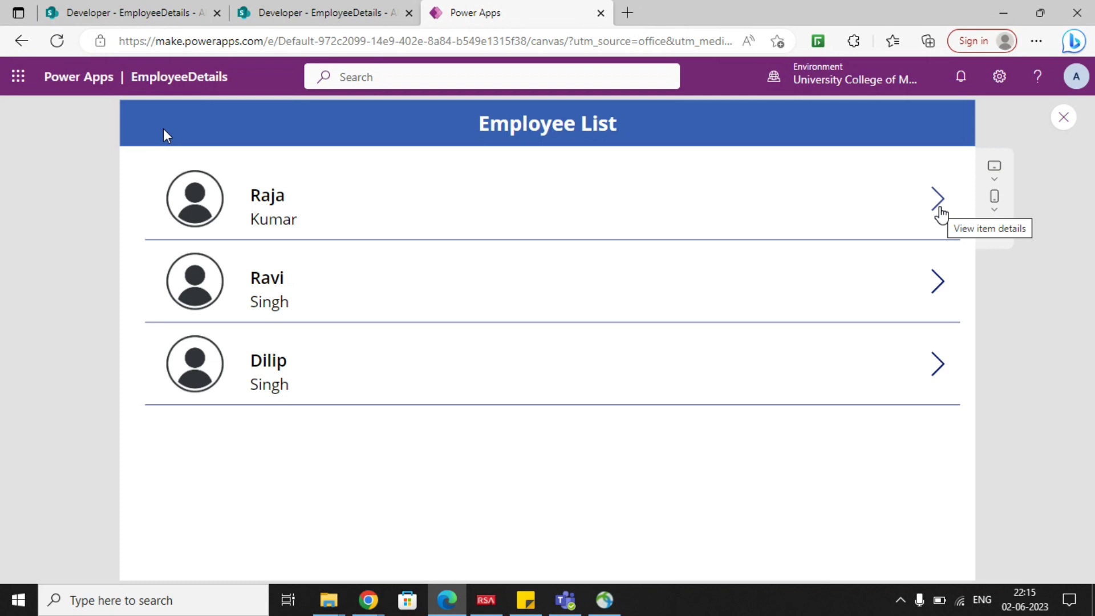
pyautogui.click(938, 209)
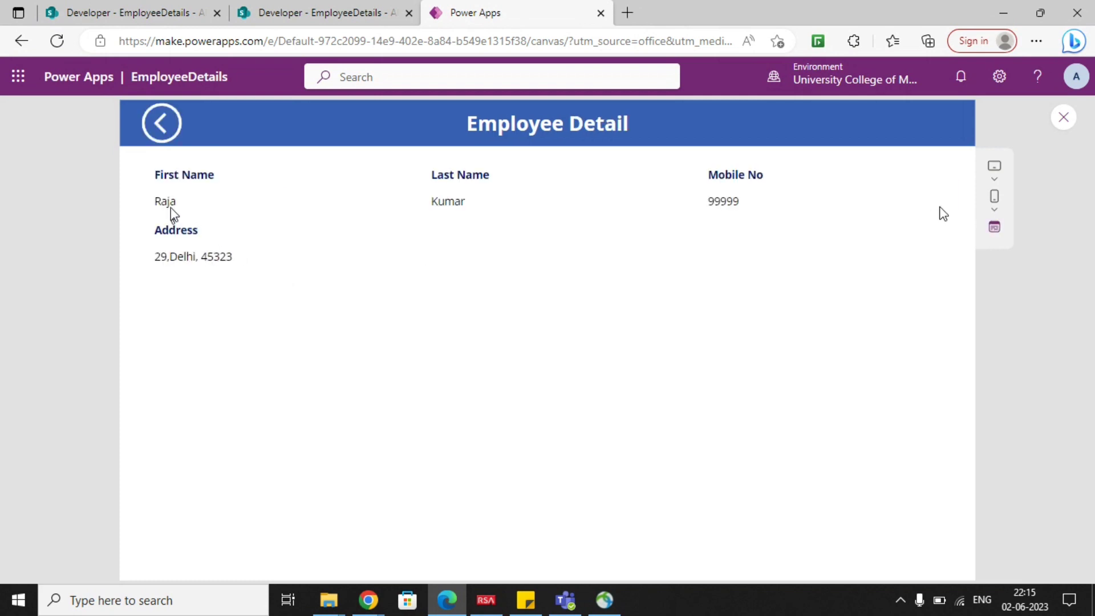
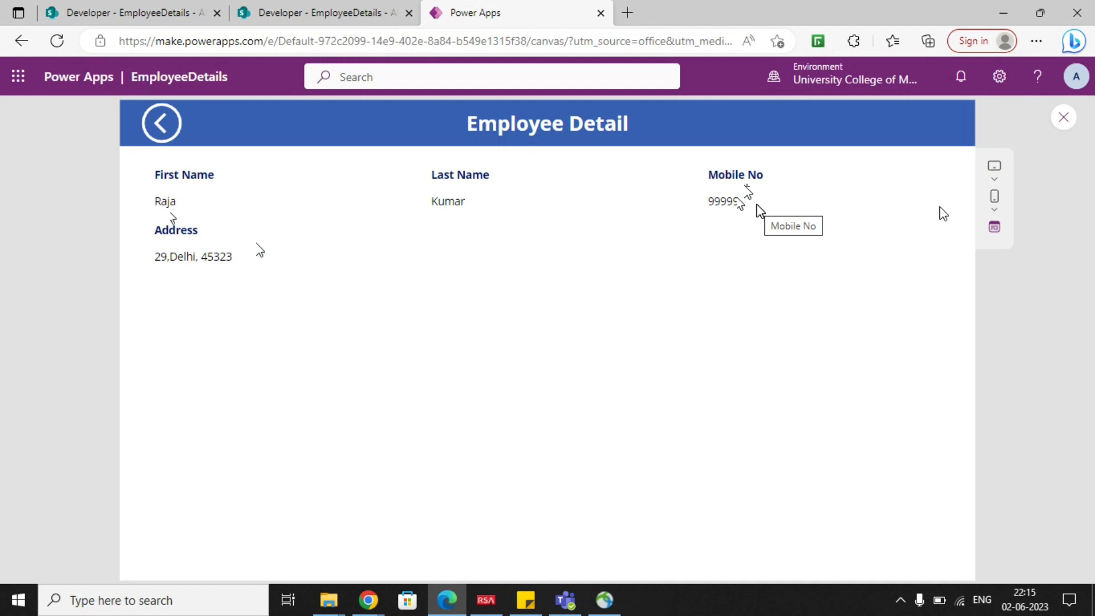
# Exit the preview and duplicate ViewScreen.
pyautogui.click(1063, 117)
pyautogui.click(719, 408)
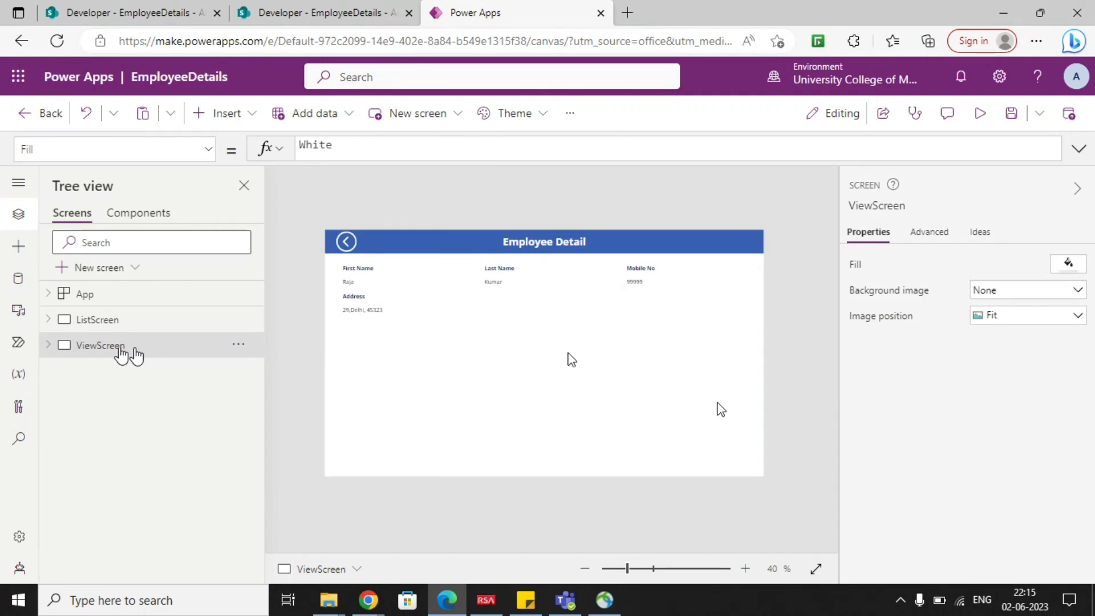
pyautogui.click(239, 346)
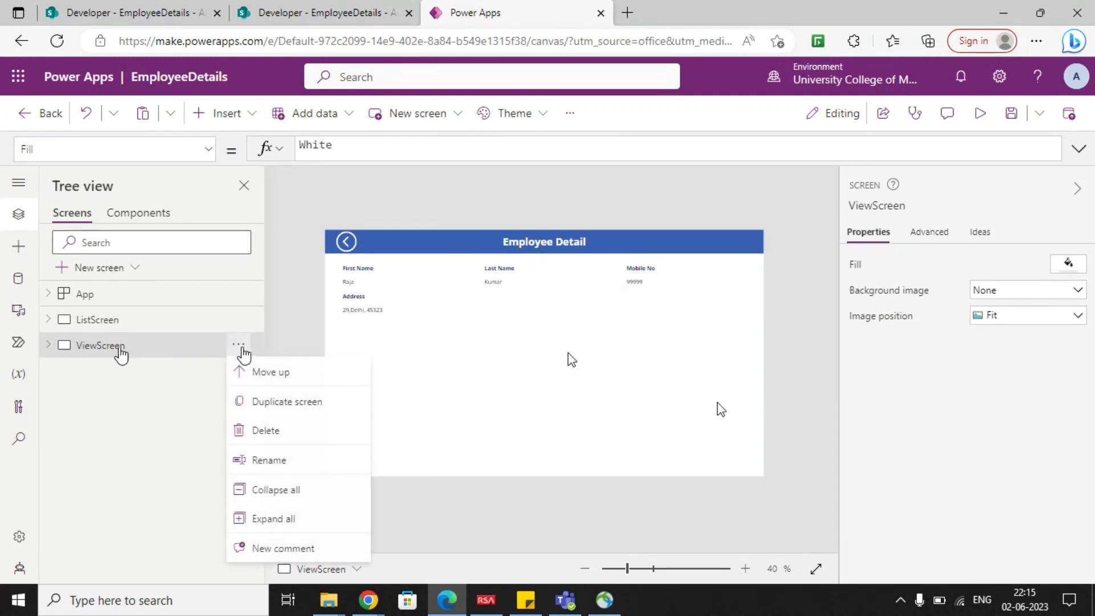
pyautogui.click(257, 400)
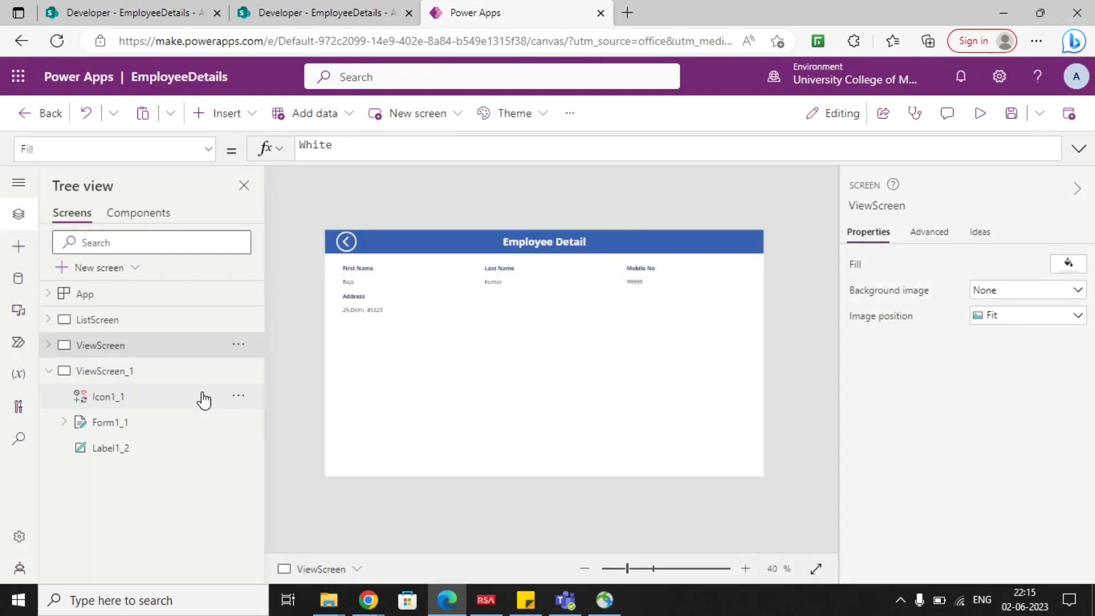
# Rename the duplicated screen ViewScreen_1 as EditScreen.
pyautogui.click(238, 370)
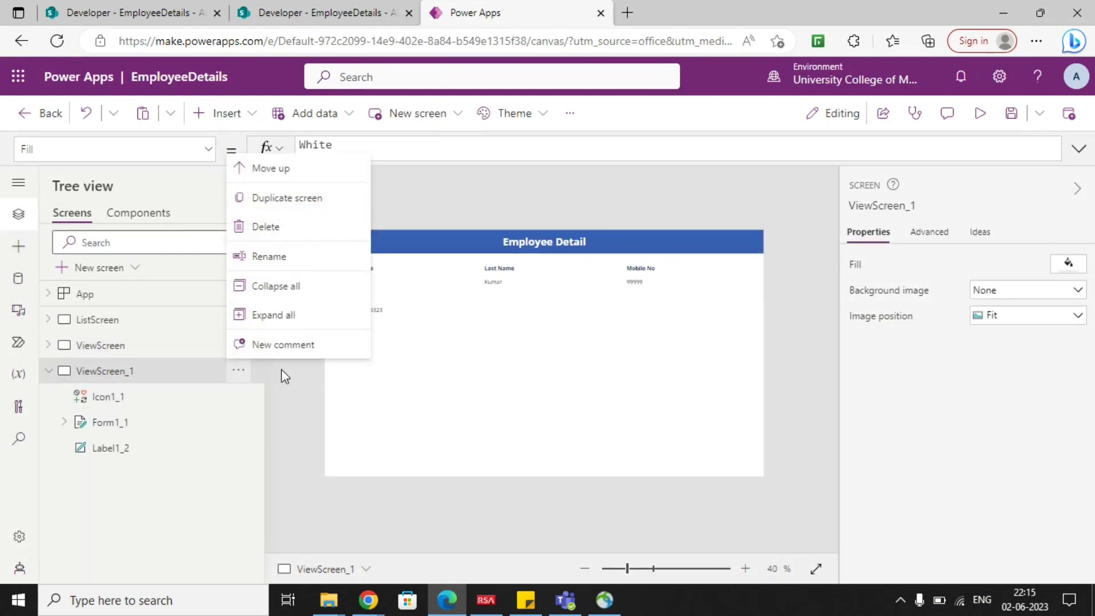
pyautogui.click(239, 396)
pyautogui.click(246, 371)
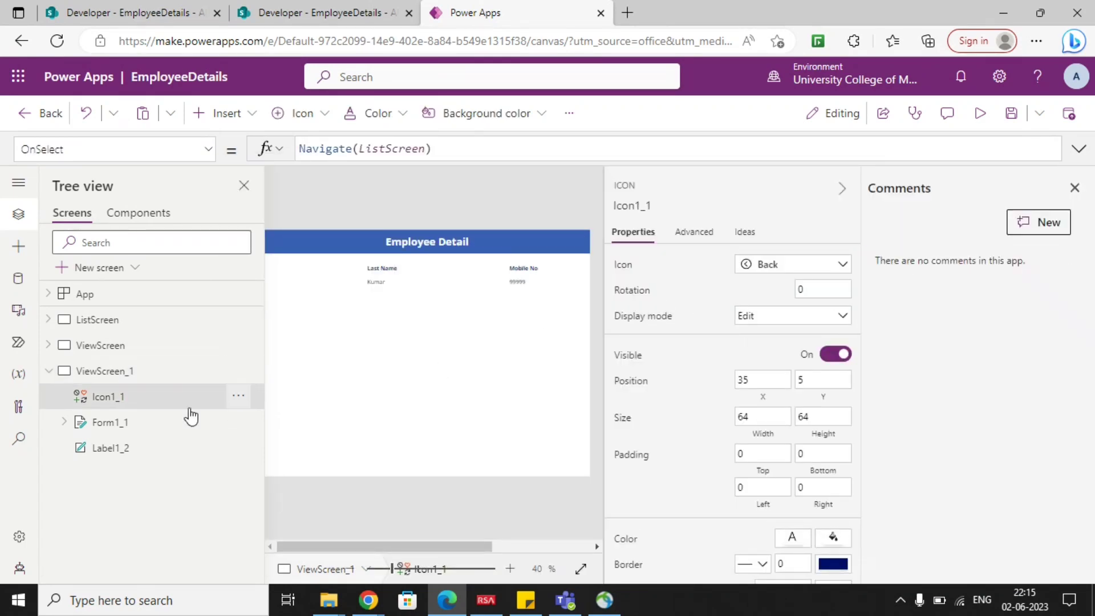
pyautogui.click(1063, 262)
pyautogui.click(238, 370)
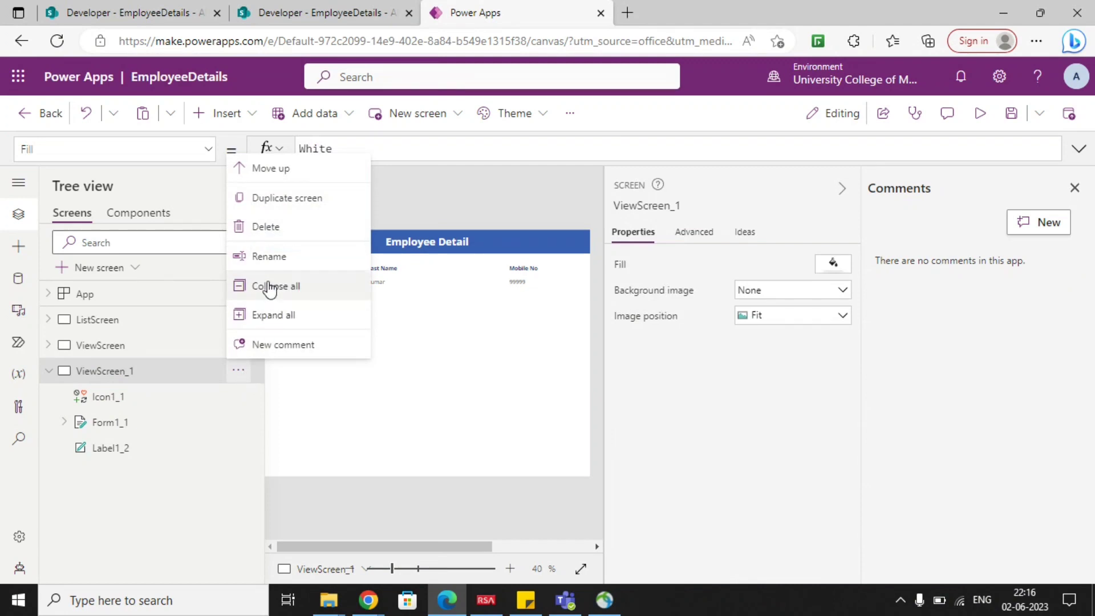
pyautogui.click(281, 258)
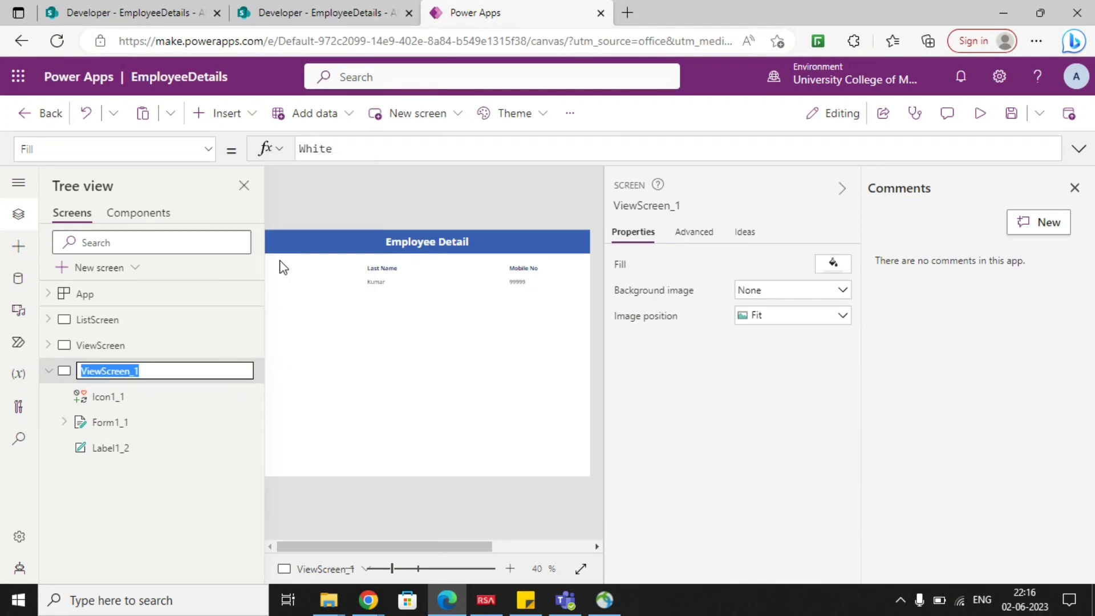
pyautogui.write('Edit')
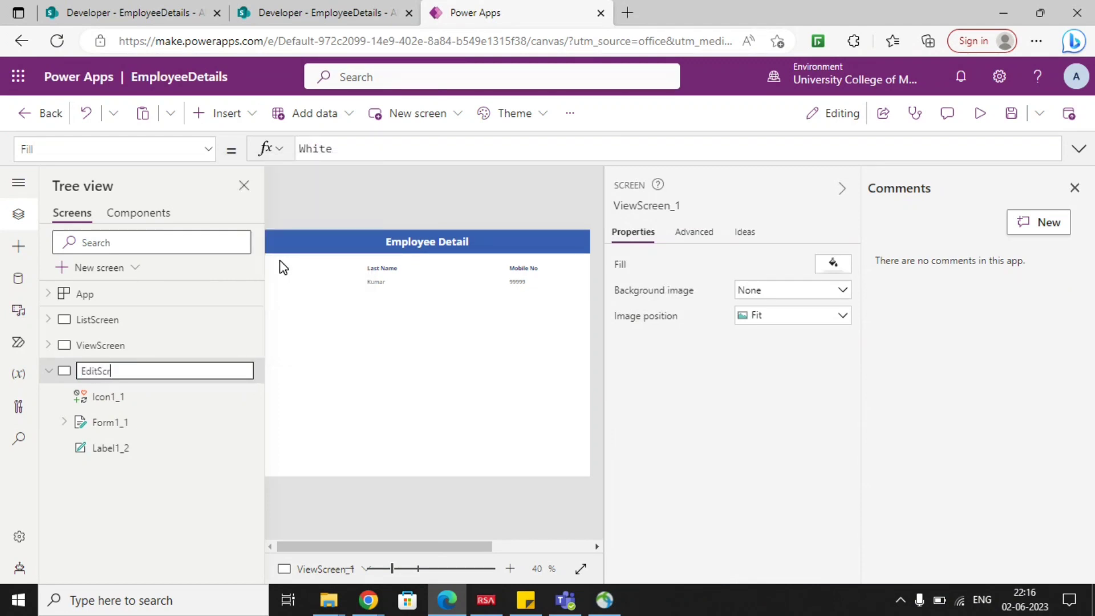
pyautogui.press('Return')
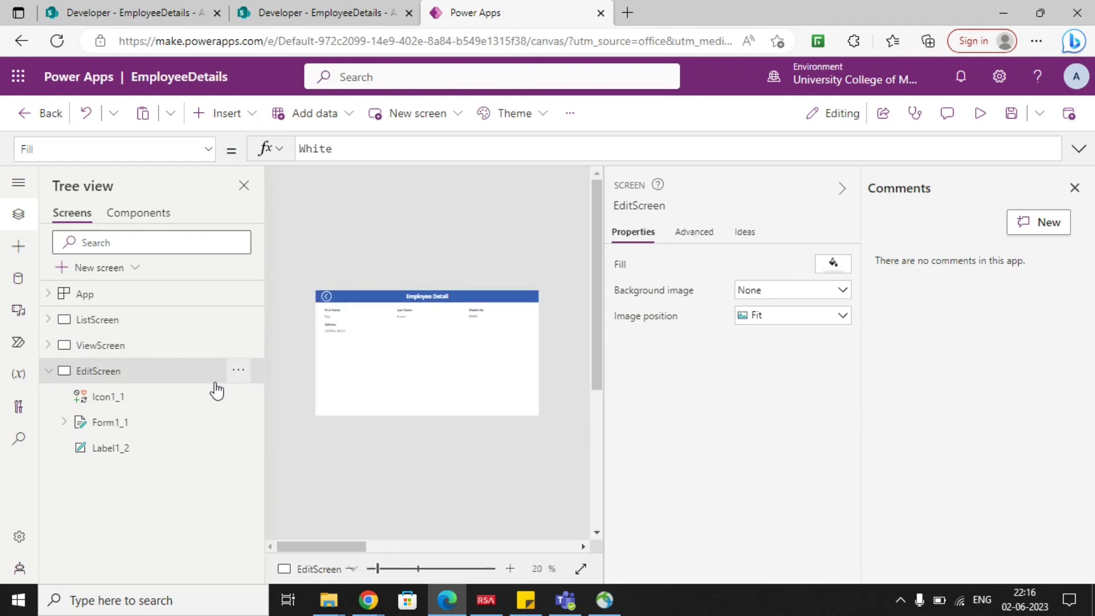
# Close the comments and set the default mode of EditScreen's form Form1_1 to Edit.
pyautogui.click(140, 422)
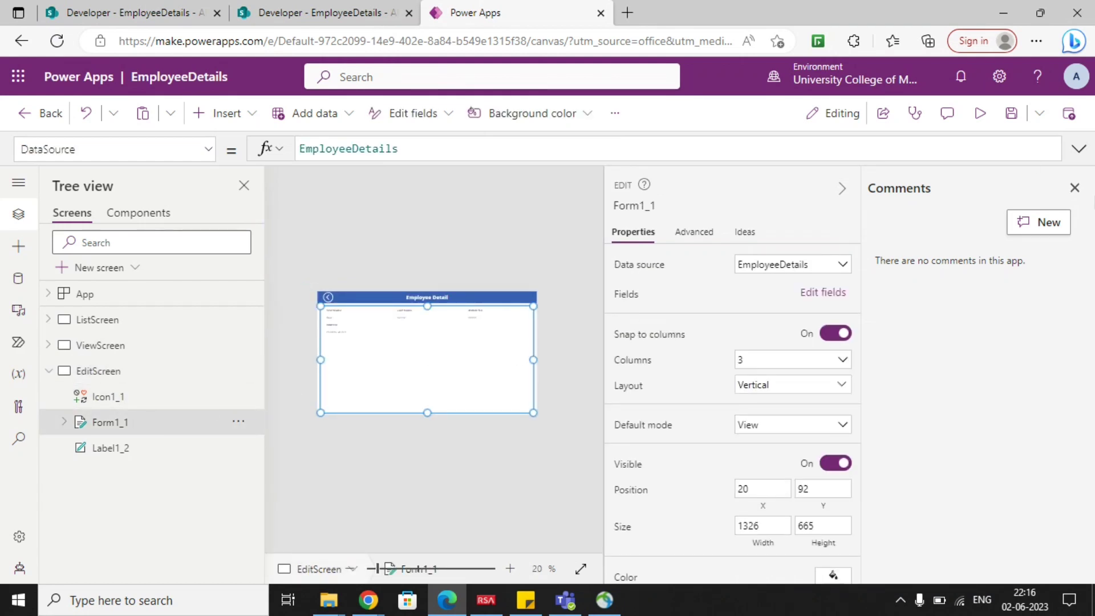
pyautogui.click(1074, 188)
pyautogui.click(1075, 188)
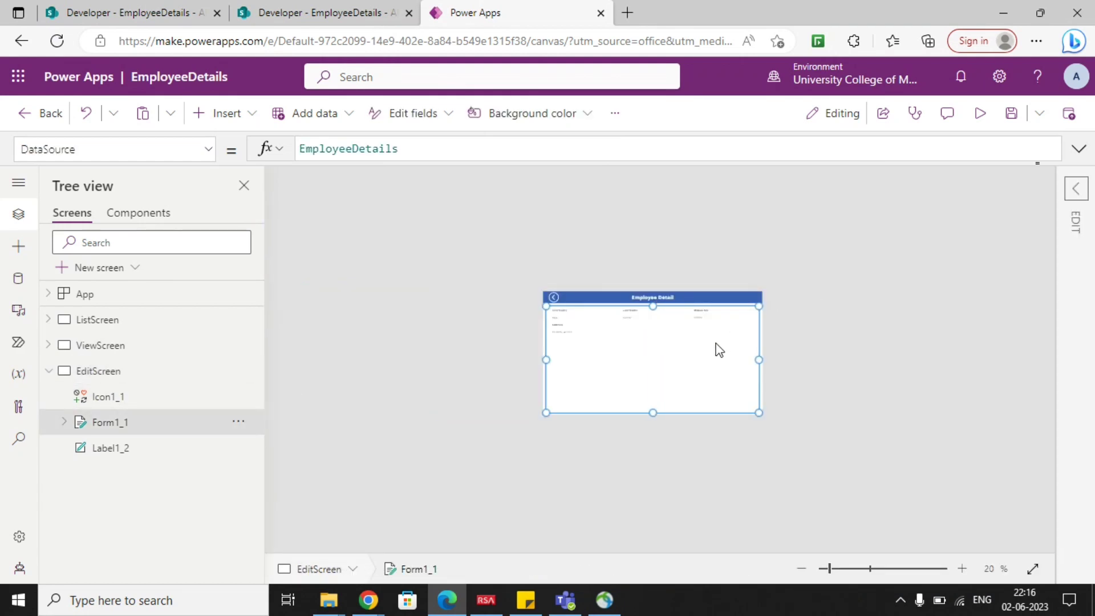
pyautogui.click(1074, 190)
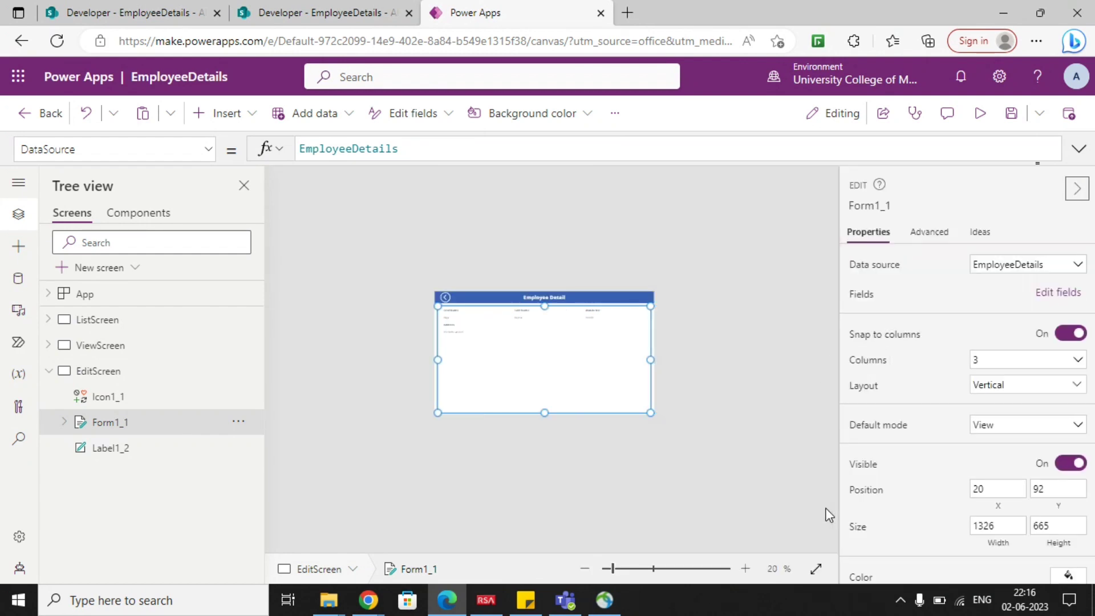
pyautogui.click(744, 569)
pyautogui.click(744, 569)
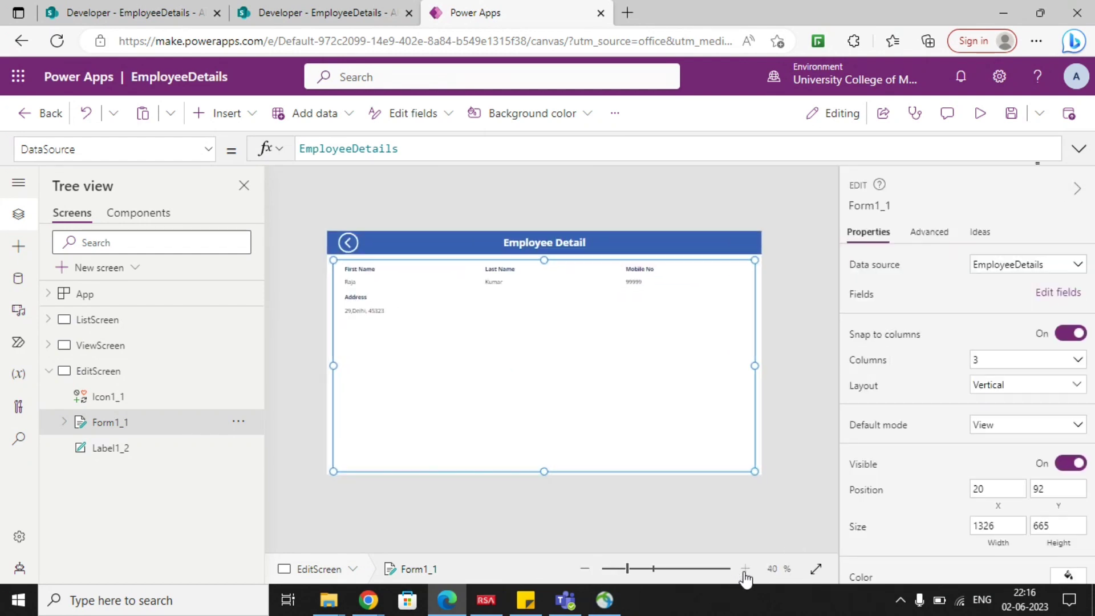
pyautogui.click(744, 570)
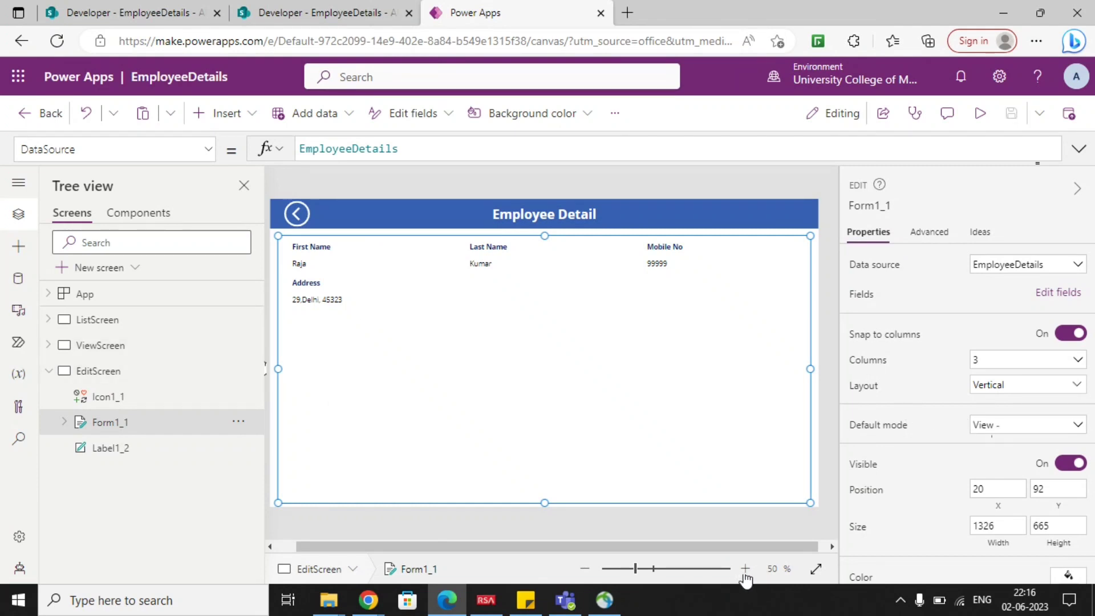
pyautogui.click(997, 427)
pyautogui.click(996, 450)
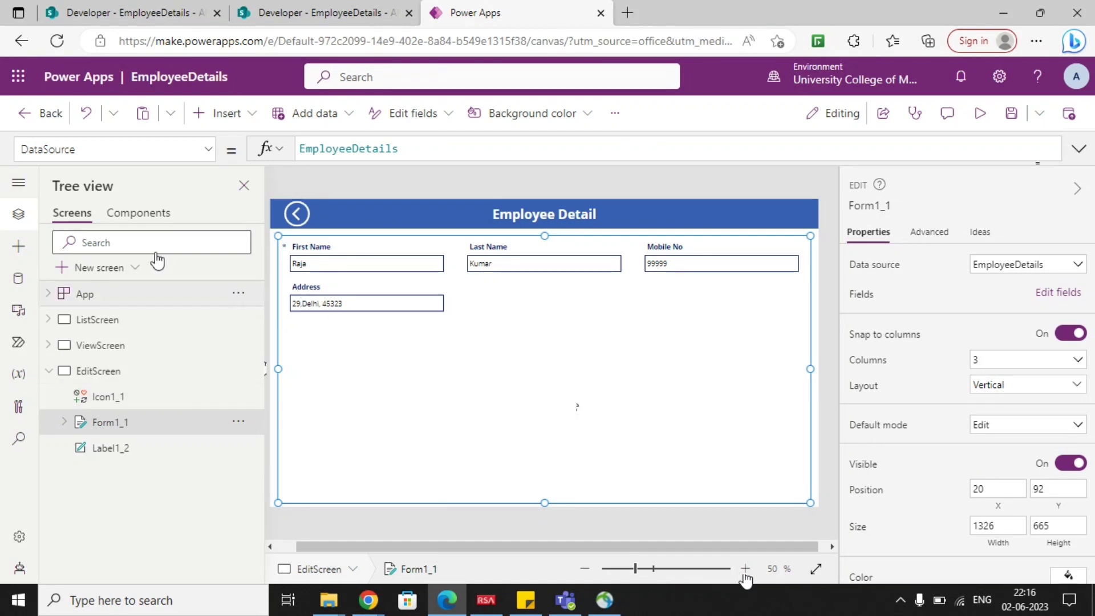
# Show the Item formula of EditScreen's form to check how it looks up the selected record.
pyautogui.click(208, 149)
pyautogui.scroll(-3, 123, 386)
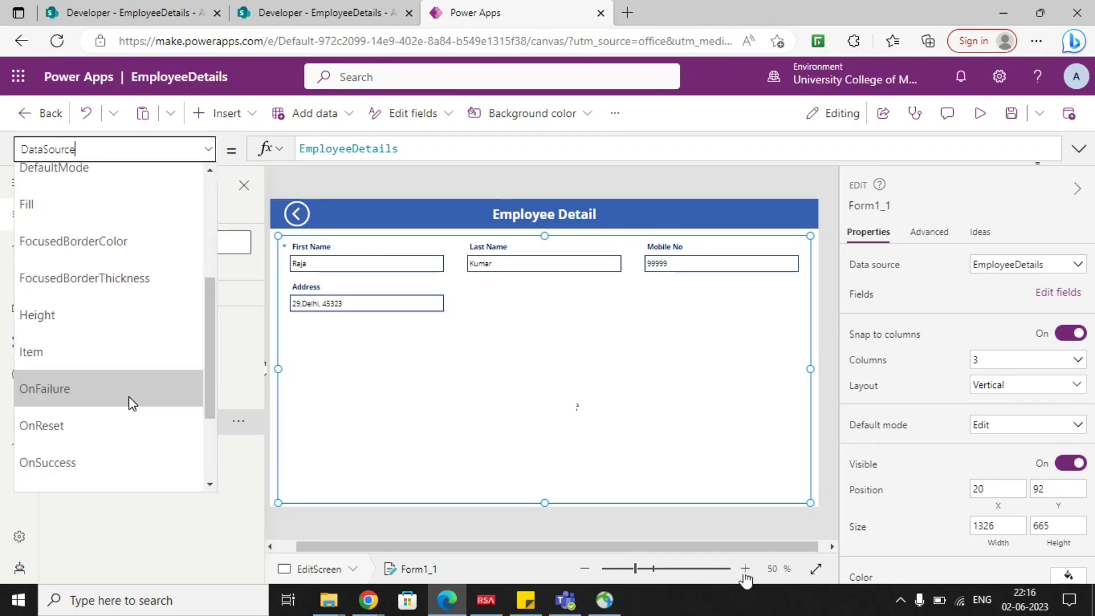
pyautogui.click(121, 359)
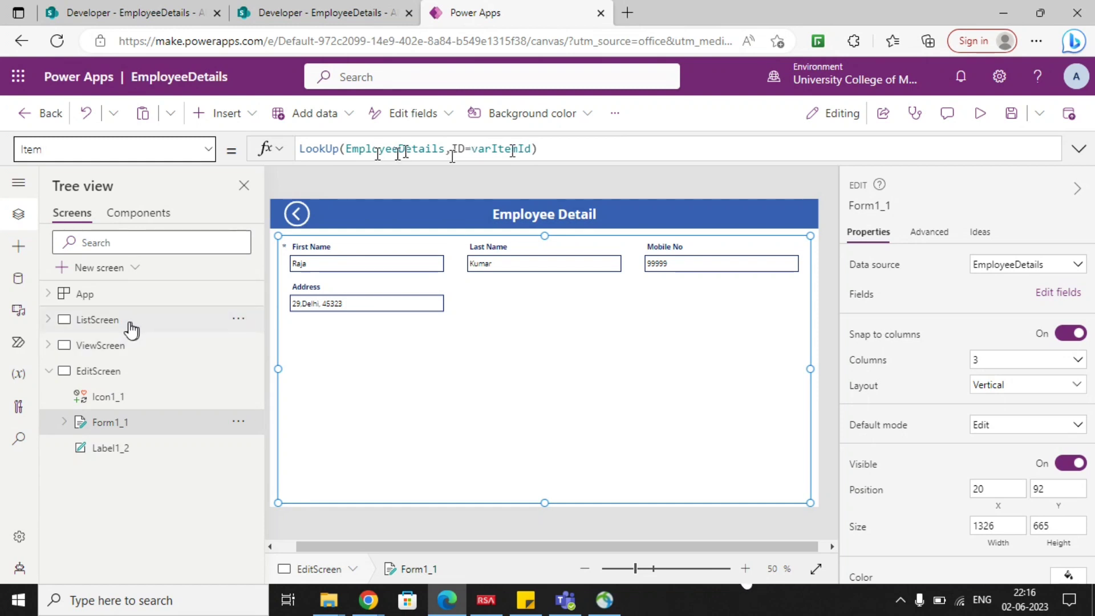
# Preview EditScreen, place the cursor in its form fields, return to the list with the back arrow and open the first employee's details.
pyautogui.click(357, 267)
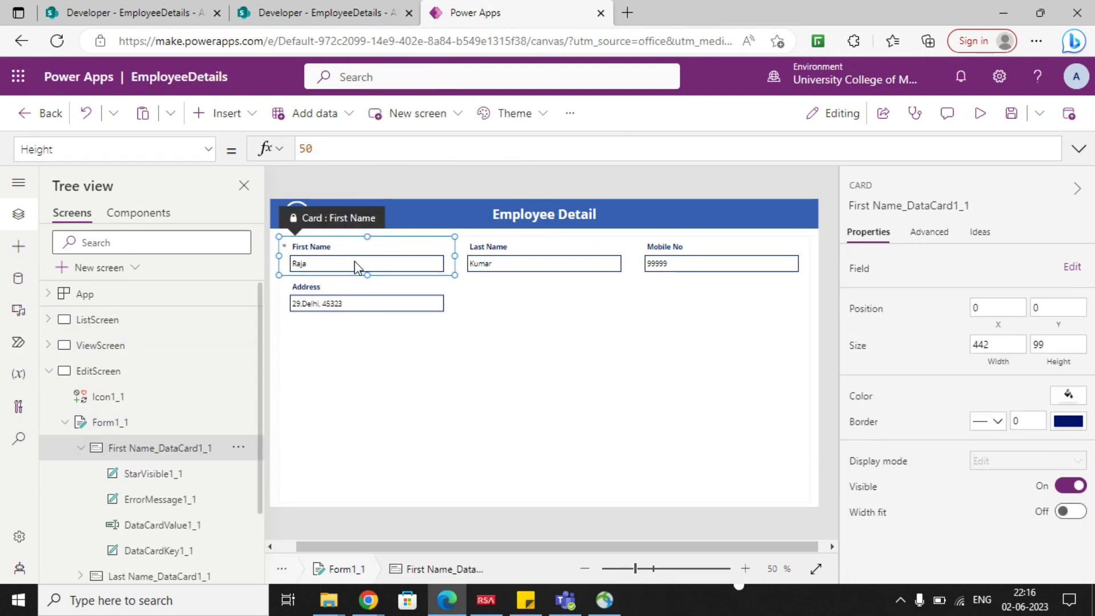
pyautogui.click(979, 113)
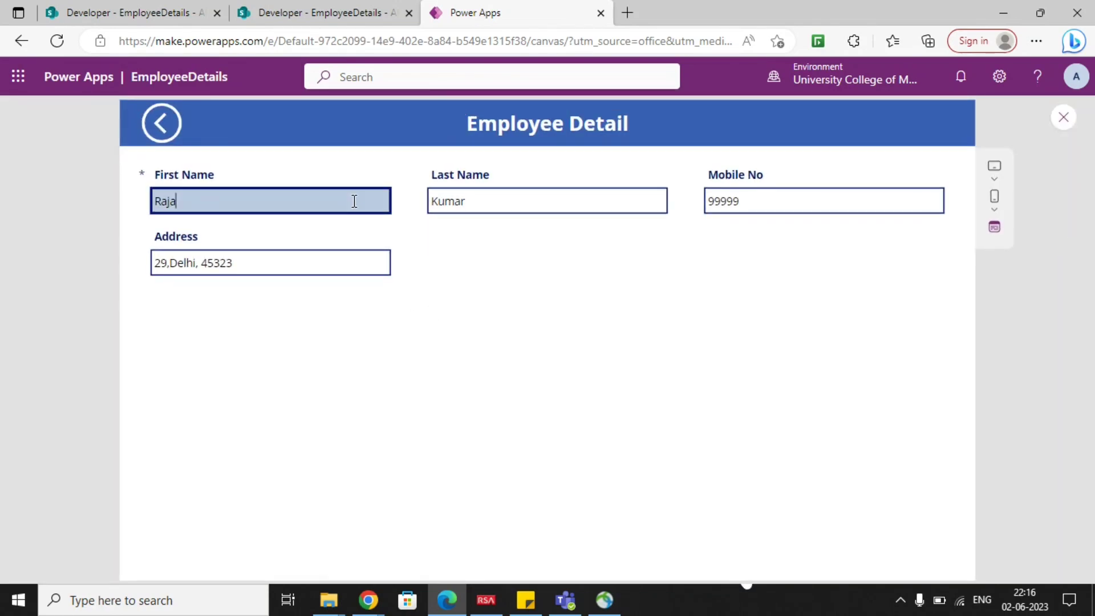
pyautogui.click(553, 208)
pyautogui.click(746, 207)
pyautogui.click(278, 268)
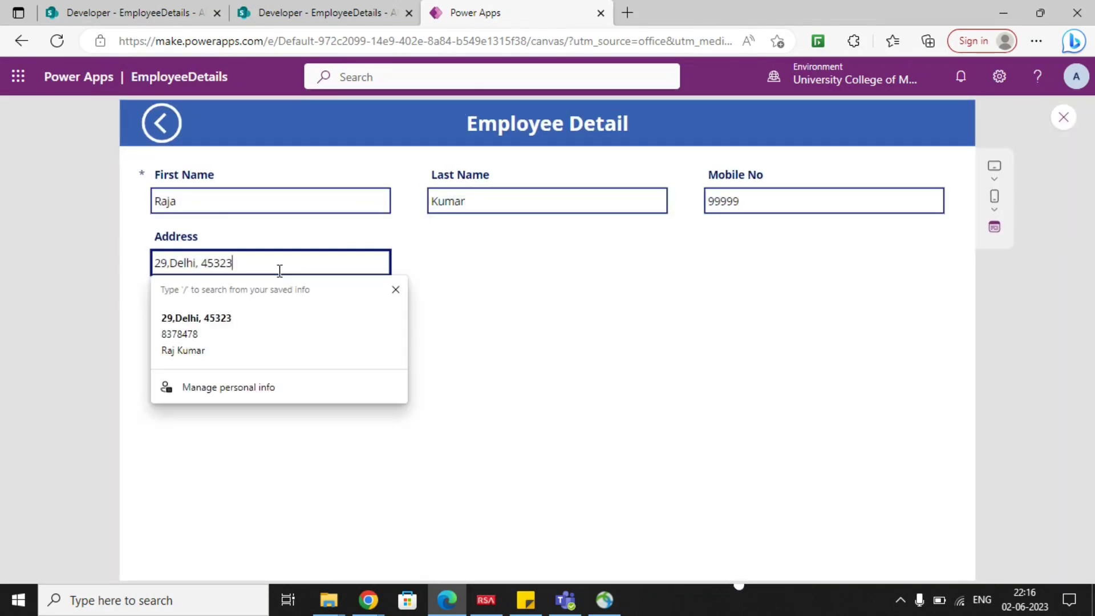
pyautogui.click(509, 274)
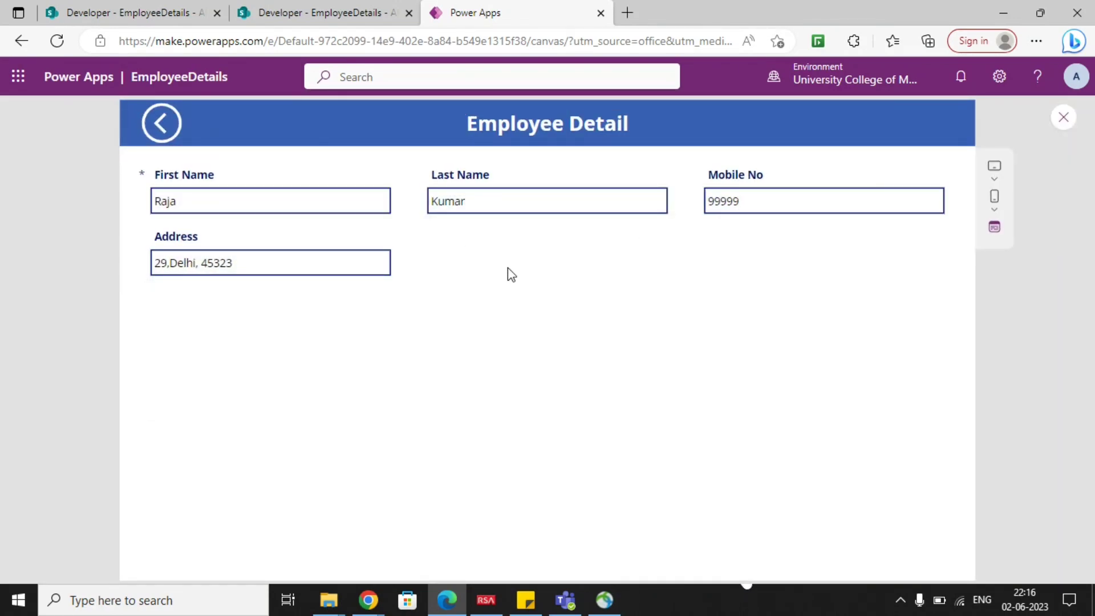
pyautogui.click(169, 136)
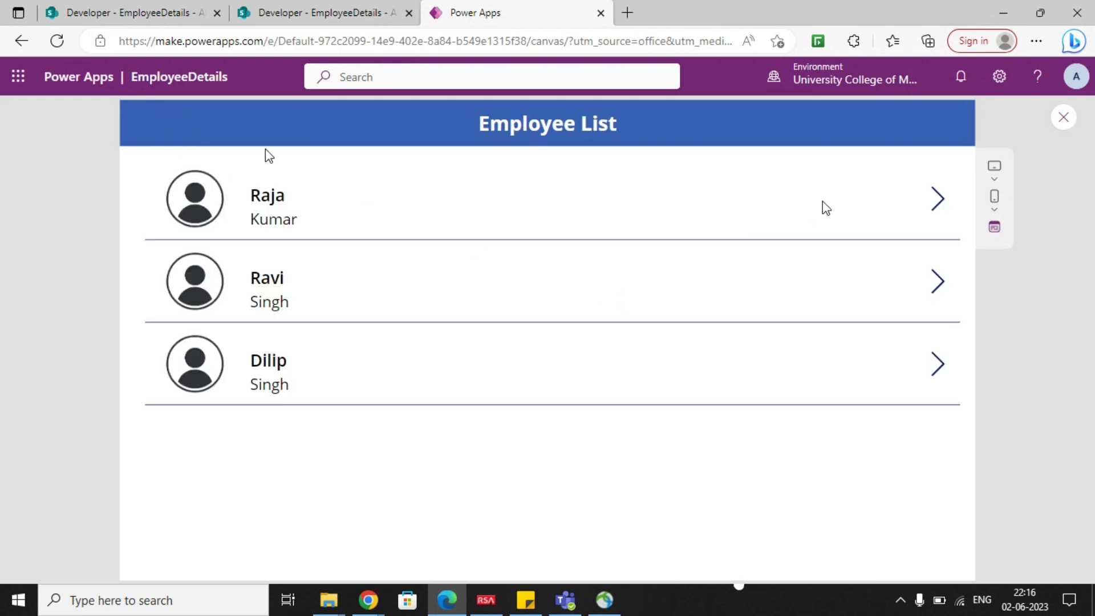
pyautogui.click(936, 202)
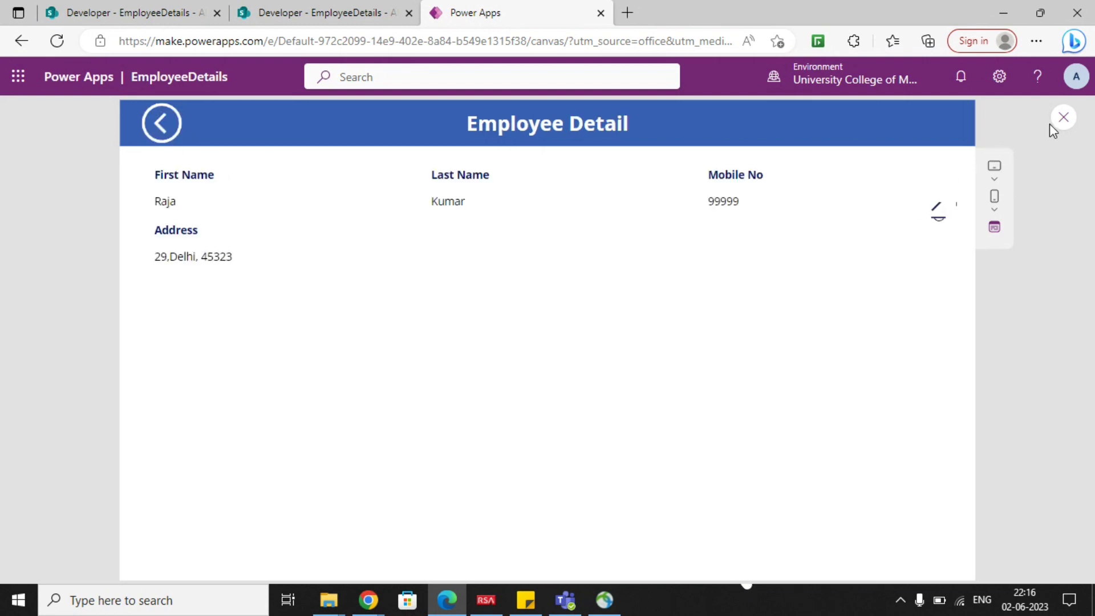
# Exit the preview, collapse EditScreen's controls in the tree and display EditScreen.
pyautogui.click(1064, 117)
pyautogui.click(700, 398)
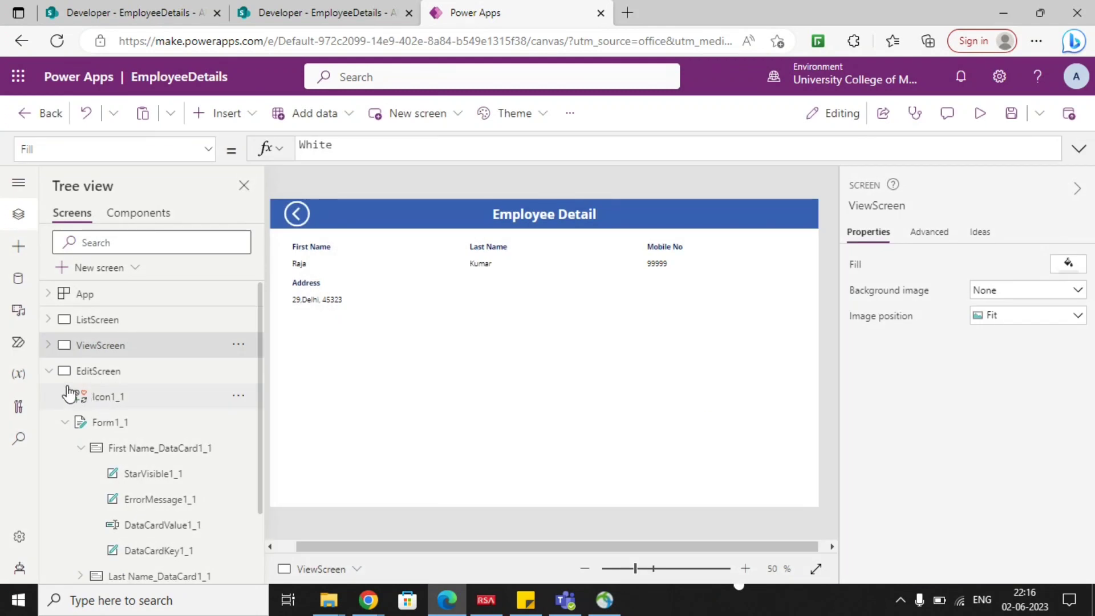
pyautogui.click(48, 371)
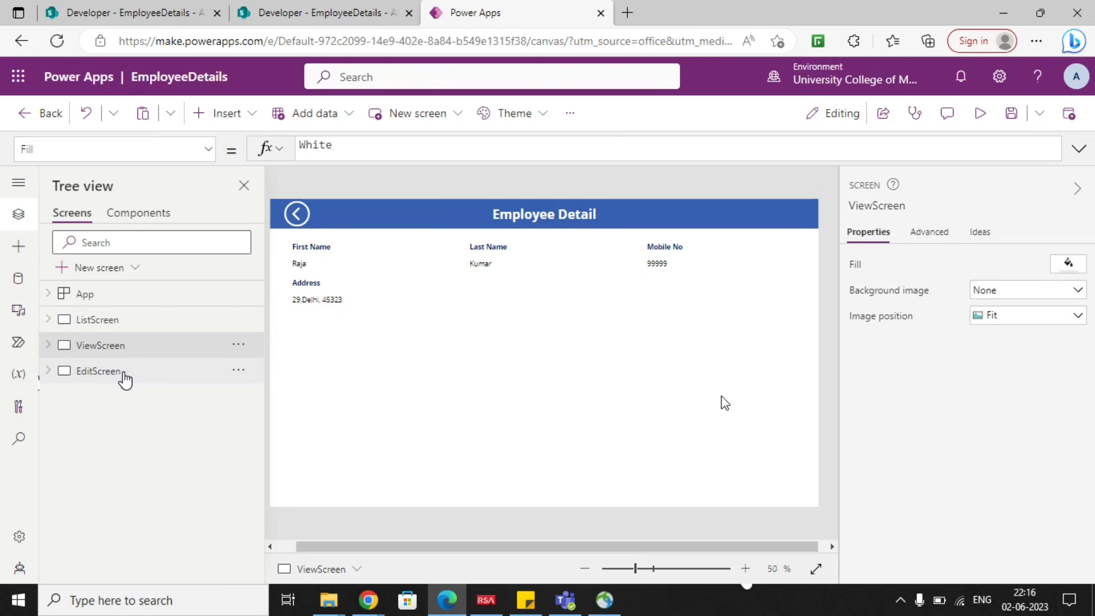
pyautogui.click(122, 378)
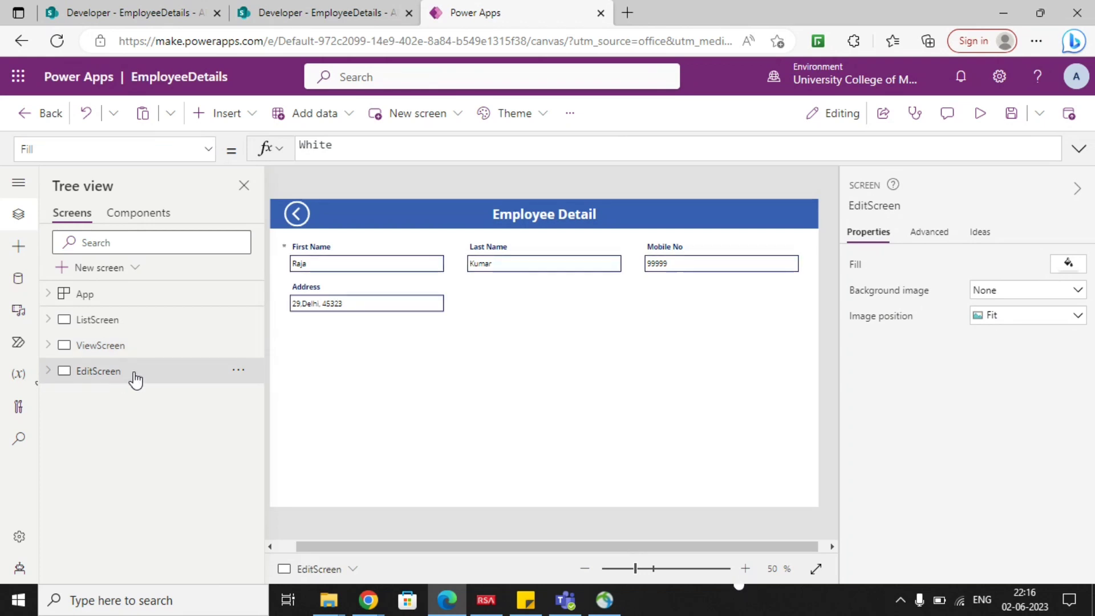
# Add an Edit icon to ViewScreen and place it in the header bar at about X 1252, Y 5.
pyautogui.click(133, 349)
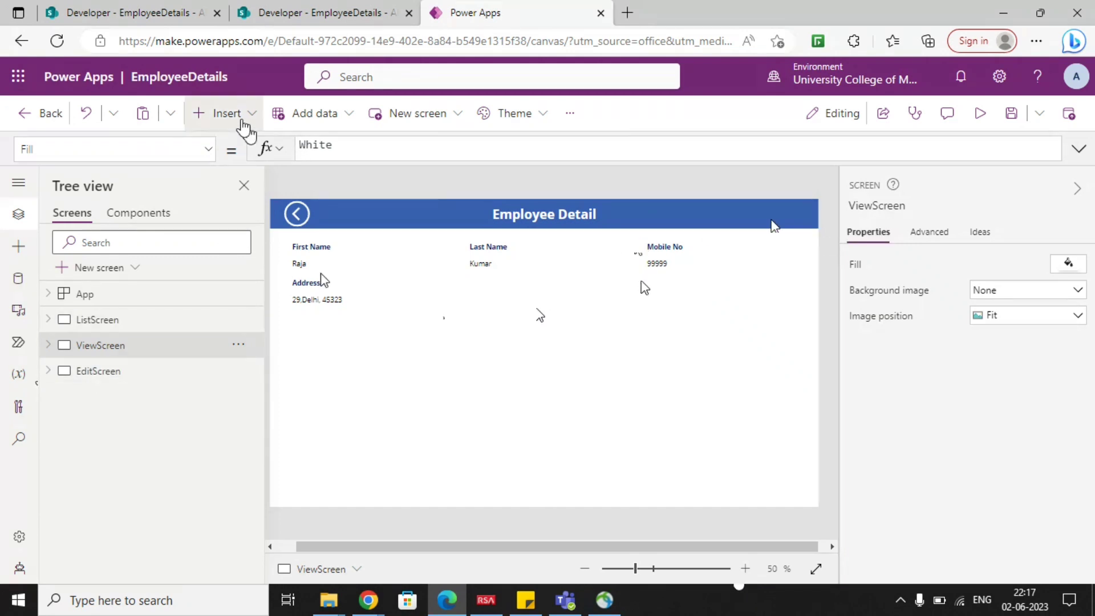
pyautogui.click(238, 117)
pyautogui.click(328, 129)
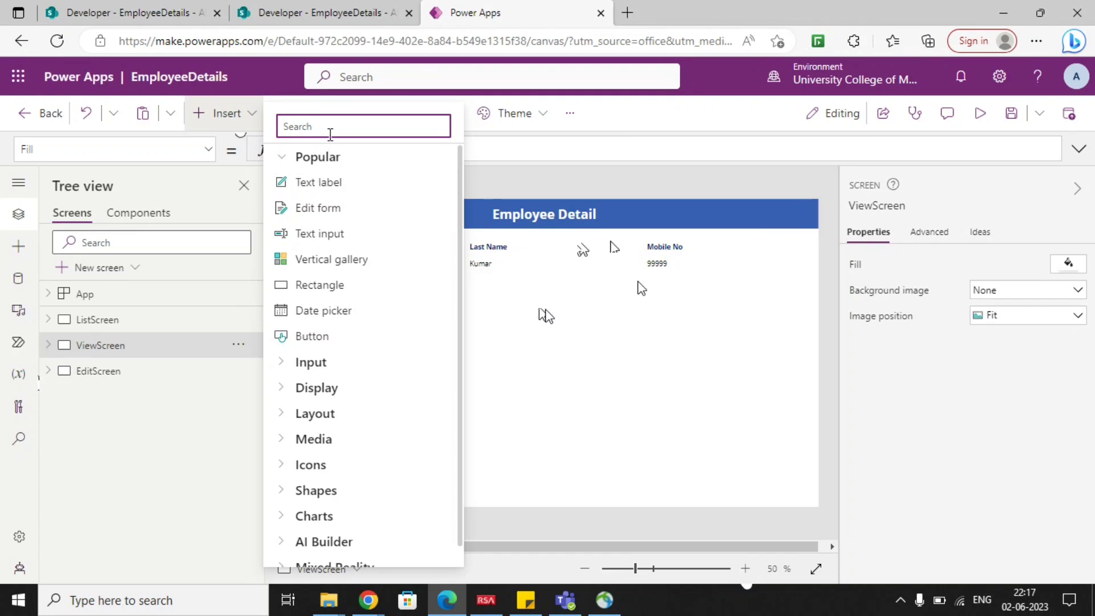
pyautogui.write('butt')
pyautogui.press('BackSpace')
pyautogui.press('BackSpace')
pyautogui.press('BackSpace')
pyautogui.press('BackSpace')
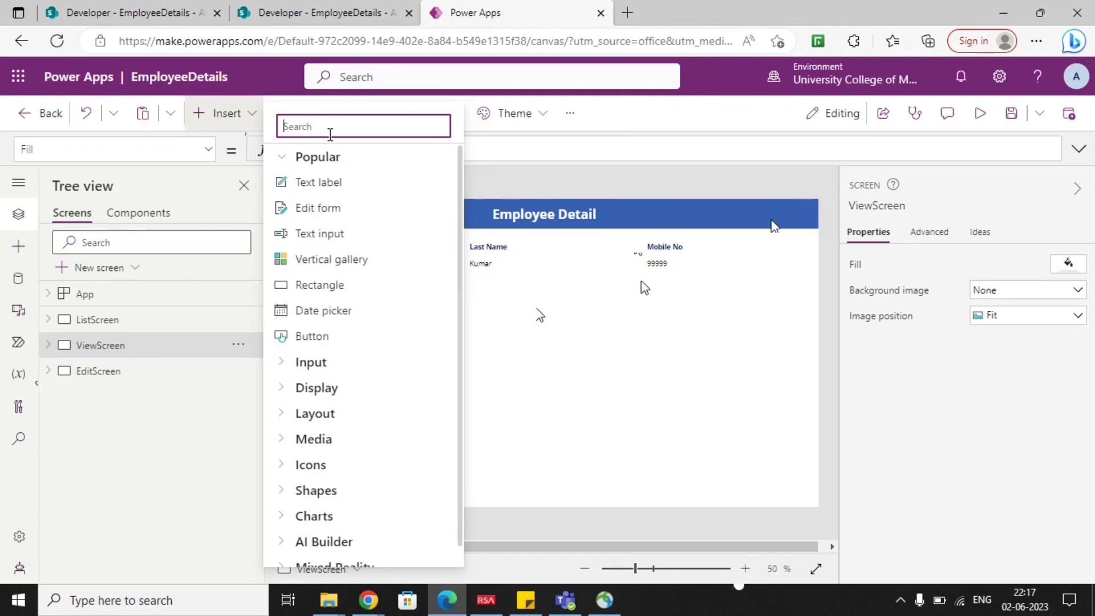
pyautogui.write('icon')
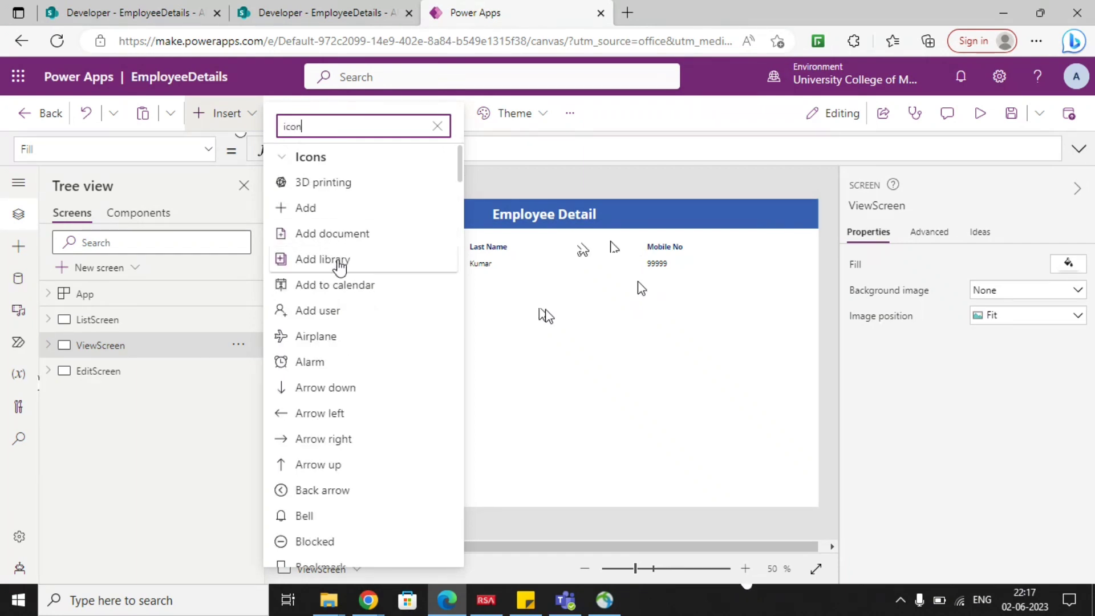
pyautogui.scroll(-3, 342, 269)
pyautogui.scroll(-4, 369, 365)
pyautogui.scroll(-10, 370, 365)
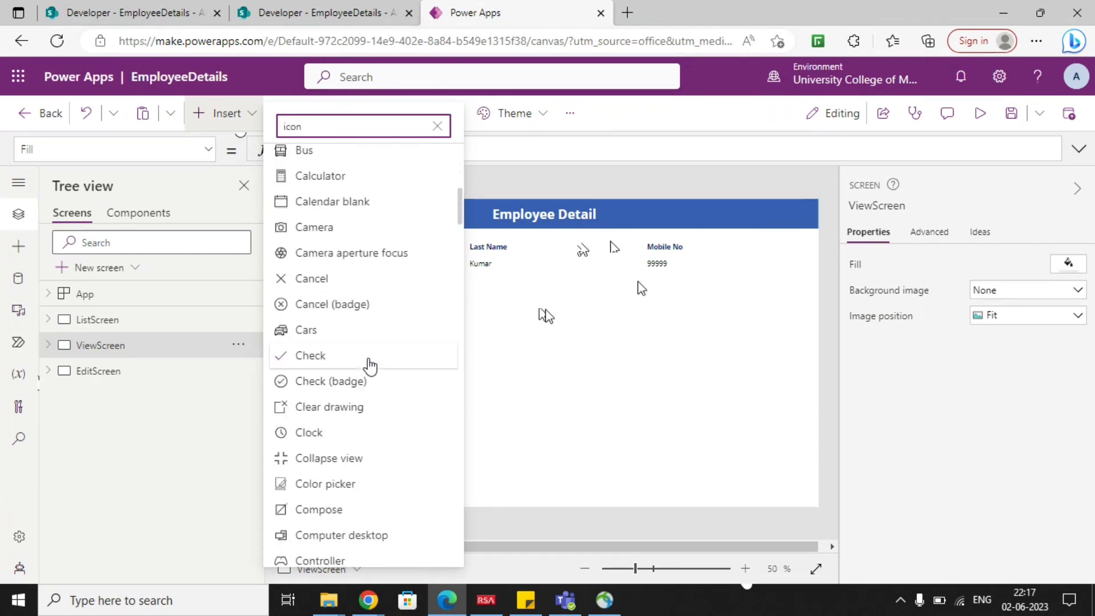
pyautogui.scroll(-1, 387, 411)
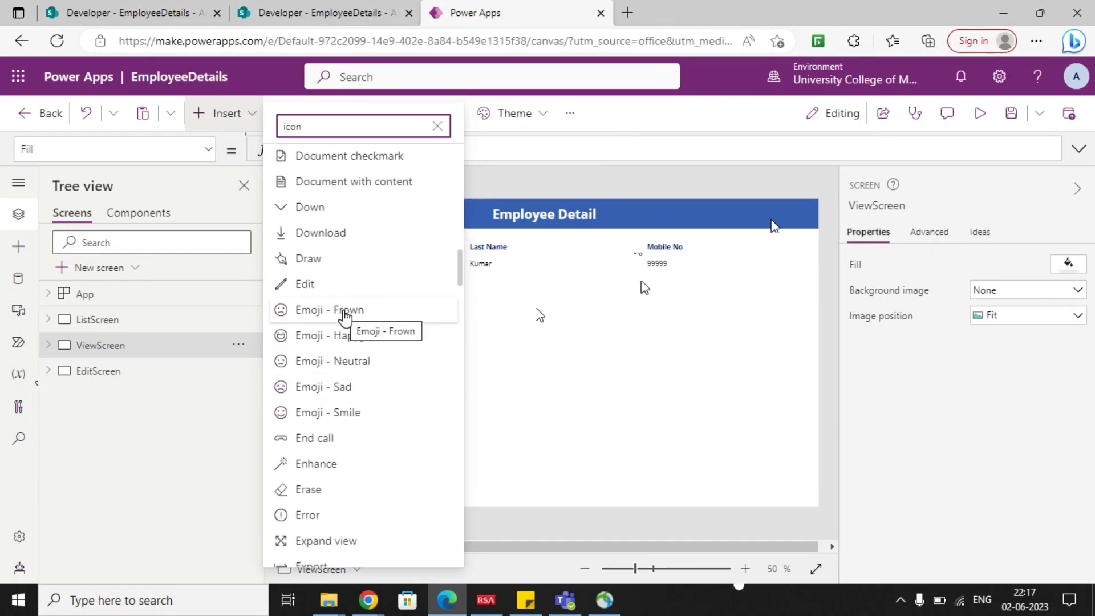
pyautogui.scroll(1, 341, 315)
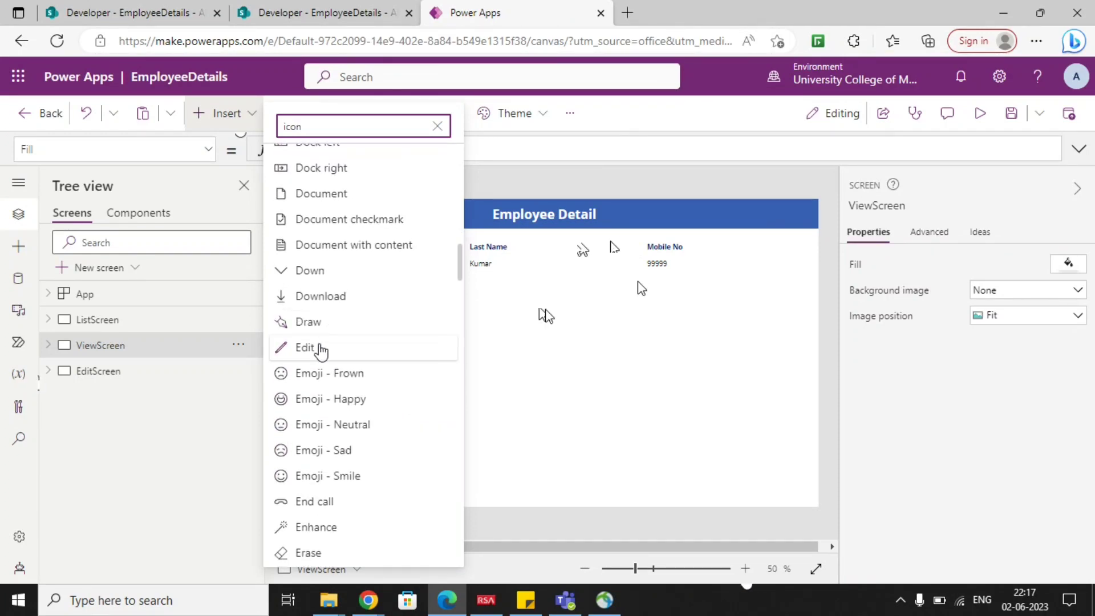
pyautogui.click(320, 348)
pyautogui.moveTo(306, 230); pyautogui.dragTo(789, 216)
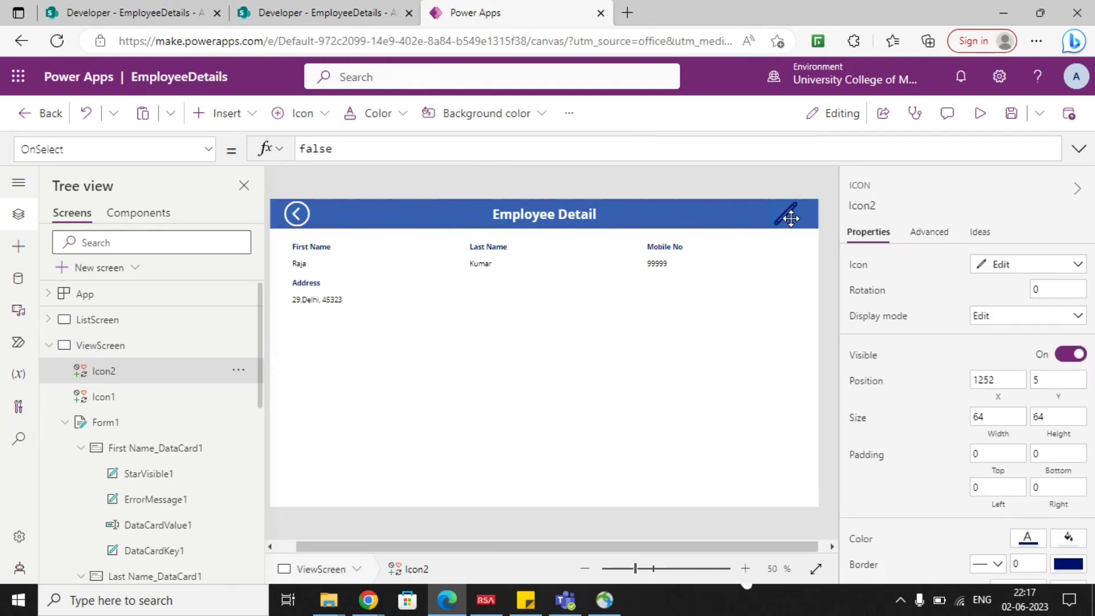
# Set the color of the Edit icon in ViewScreen's header to white.
pyautogui.click(1030, 541)
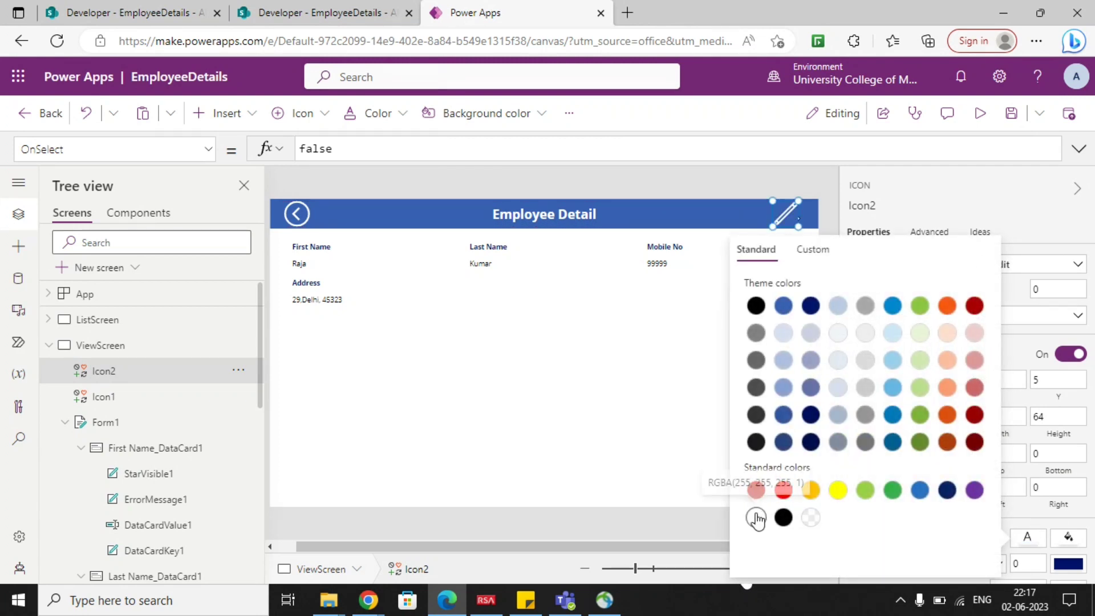
# Delete the white Edit icon from ViewScreen's header bar.
pyautogui.click(670, 402)
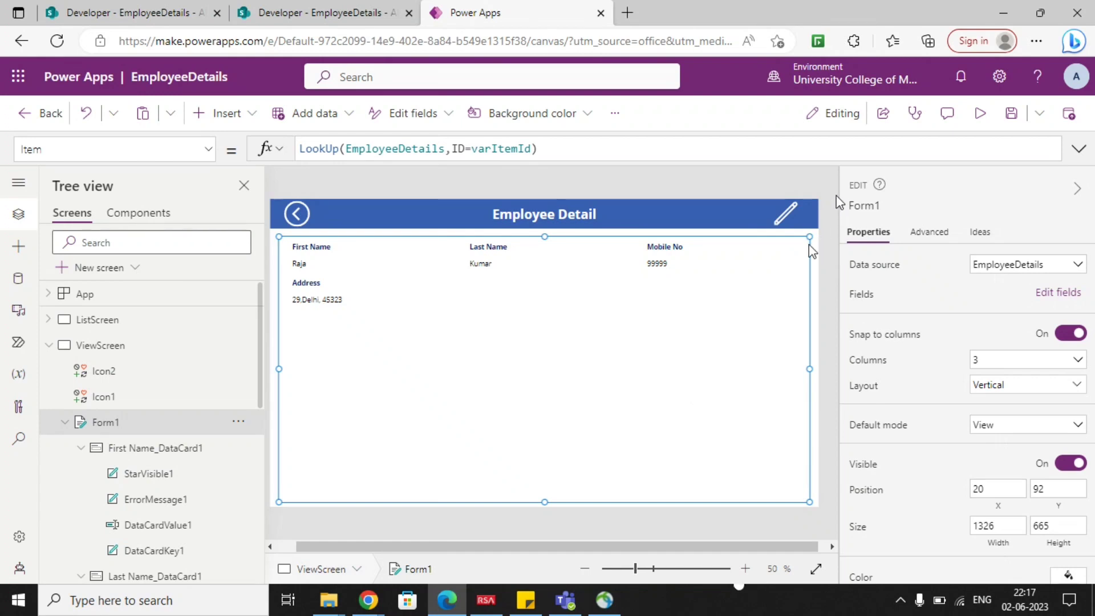
pyautogui.click(749, 185)
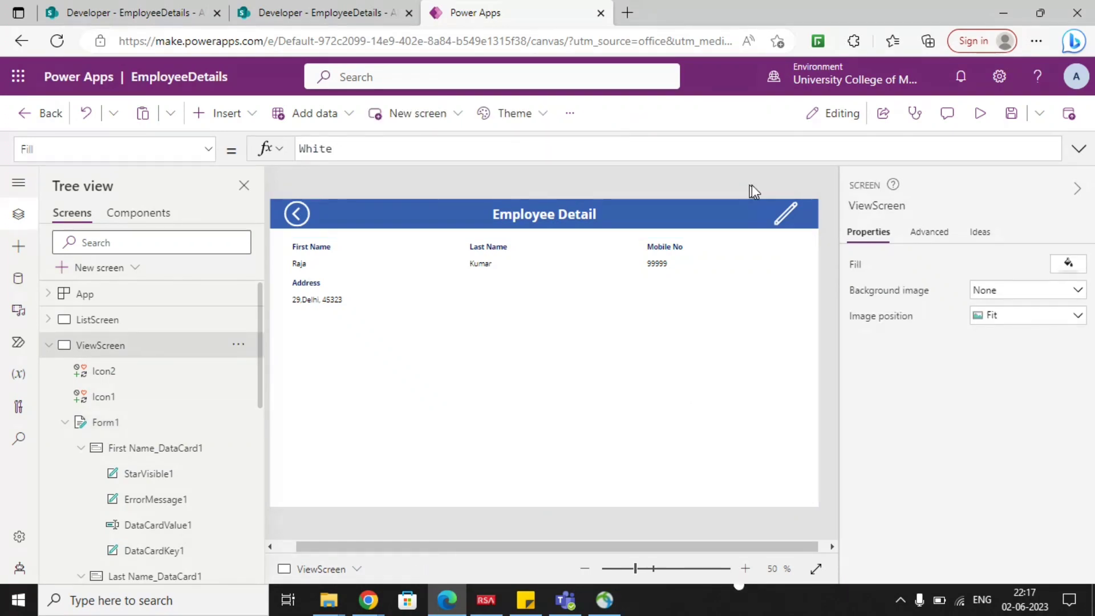
pyautogui.click(787, 220)
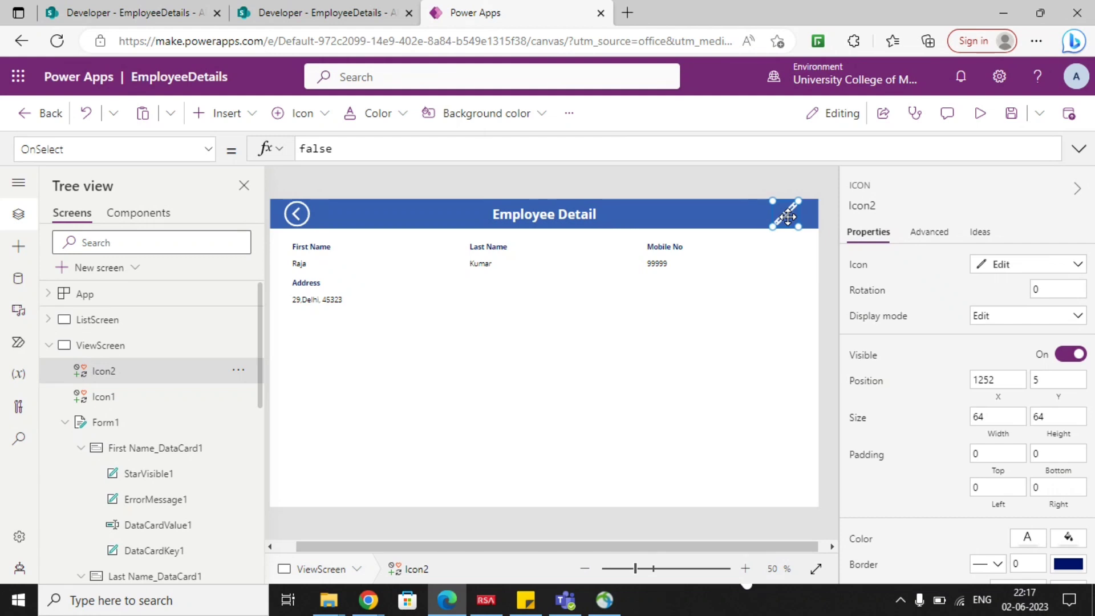
pyautogui.press('Delete')
# Move ViewScreen's form up close beneath the header, to about X 16, Y 80.
pyautogui.click(712, 340)
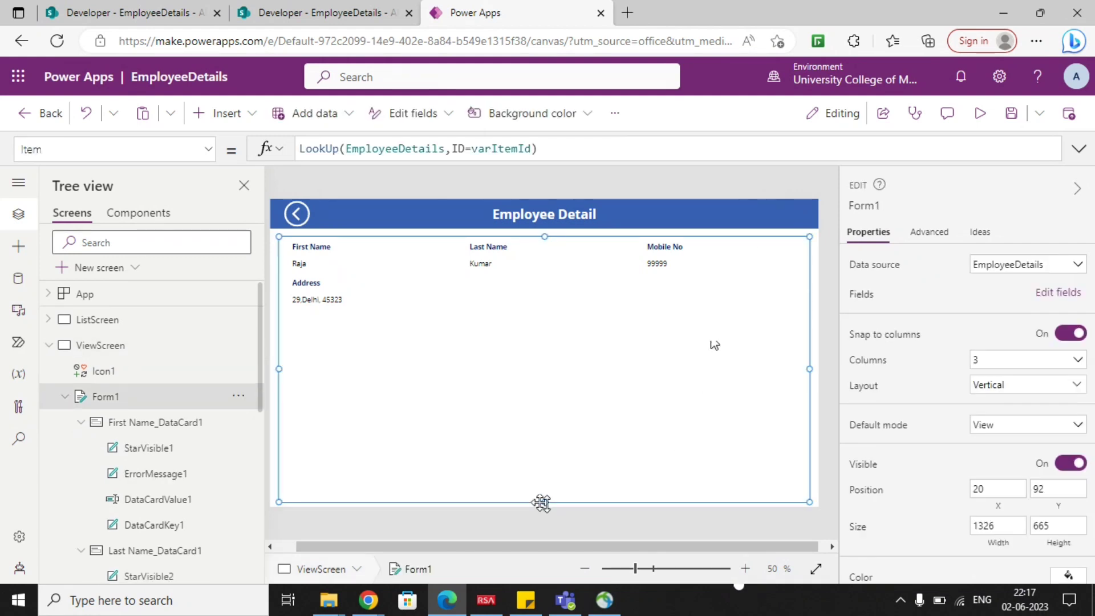
pyautogui.moveTo(541, 503)
pyautogui.mouseDown()
pyautogui.moveTo(547, 482)
pyautogui.moveTo(545, 500)
pyautogui.mouseUp()
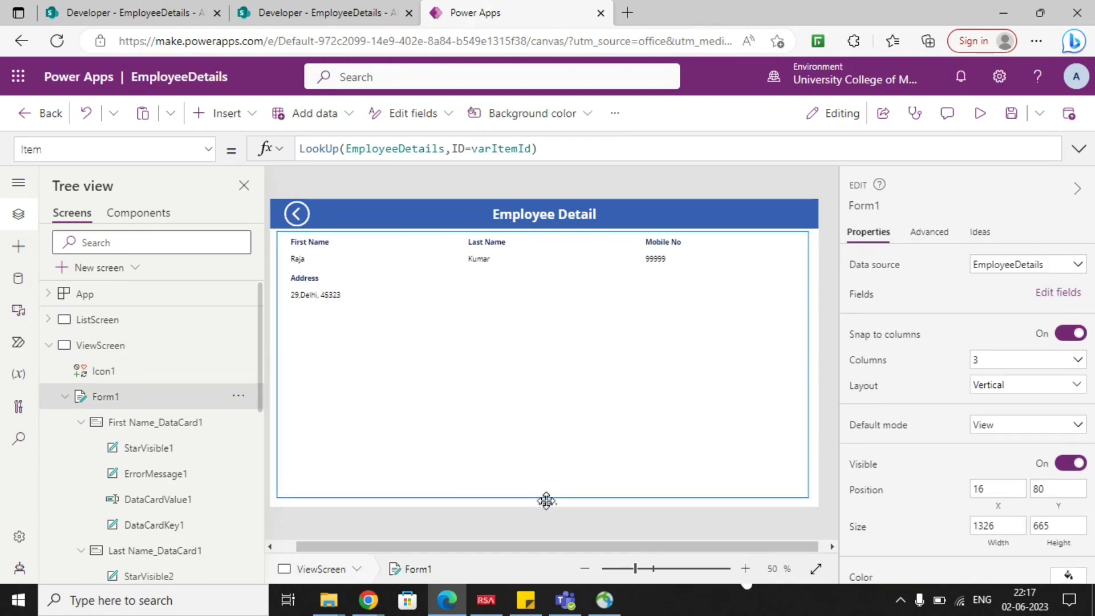
pyautogui.click(545, 235)
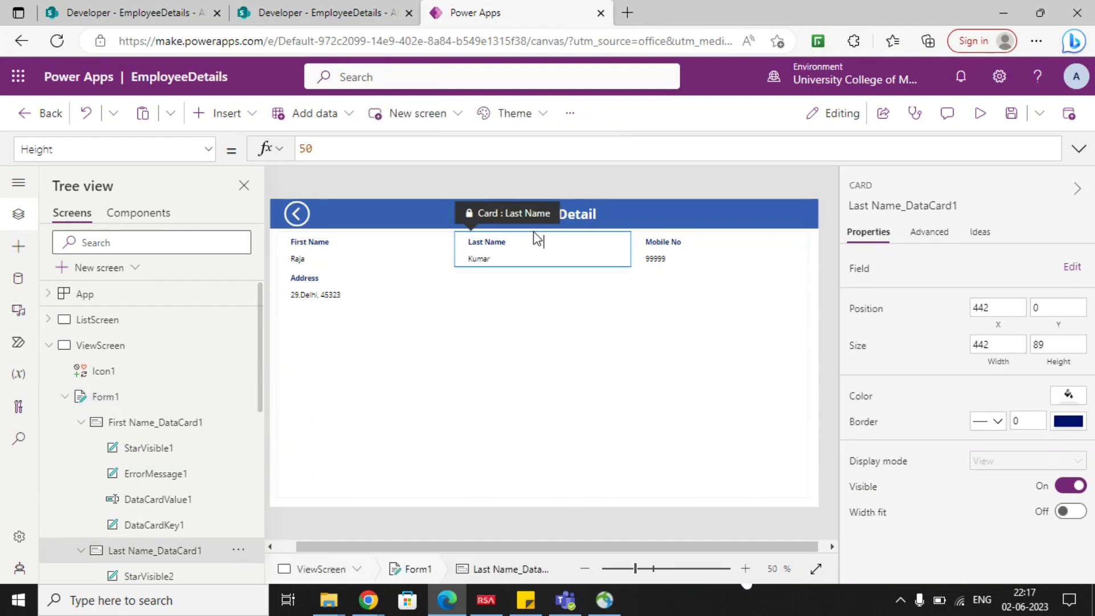
pyautogui.click(525, 321)
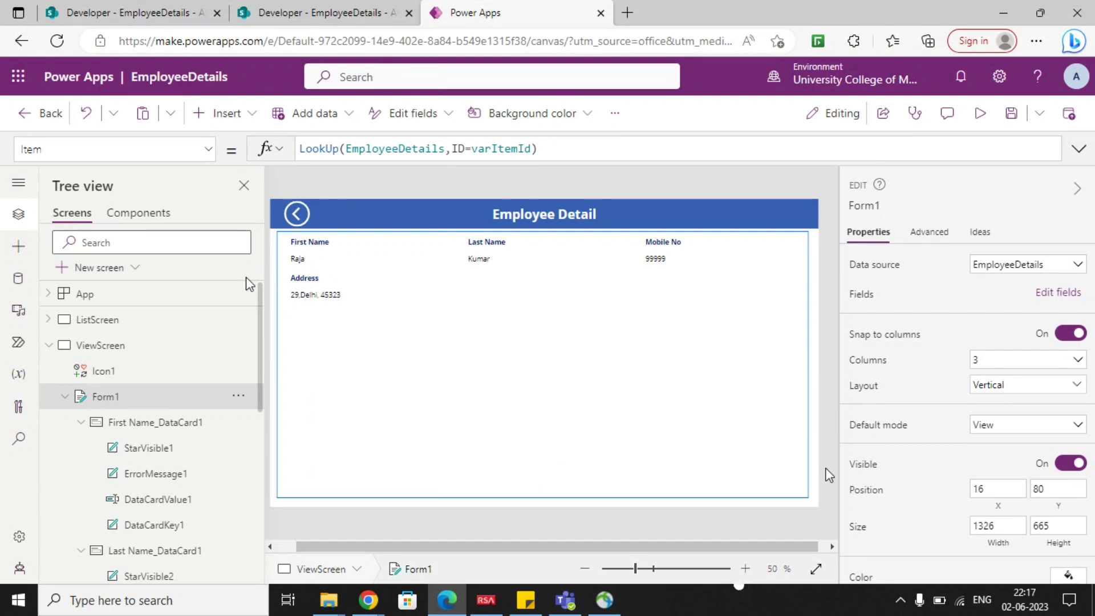
# Resize ViewScreen's form to about 1344 wide and 559 high, leaving free space below it.
pyautogui.click(244, 187)
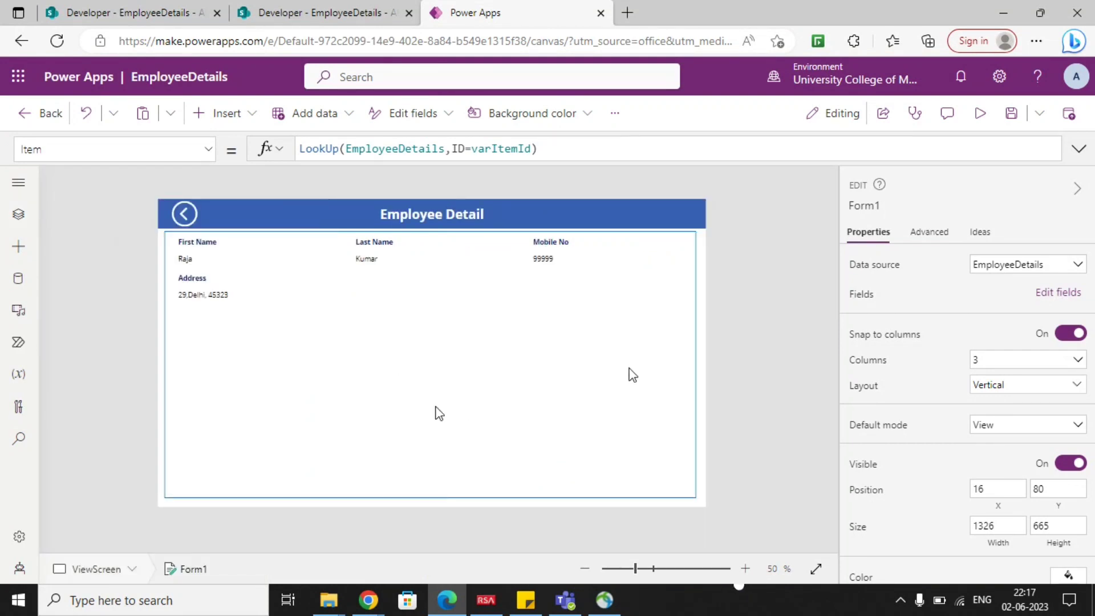
pyautogui.click(19, 214)
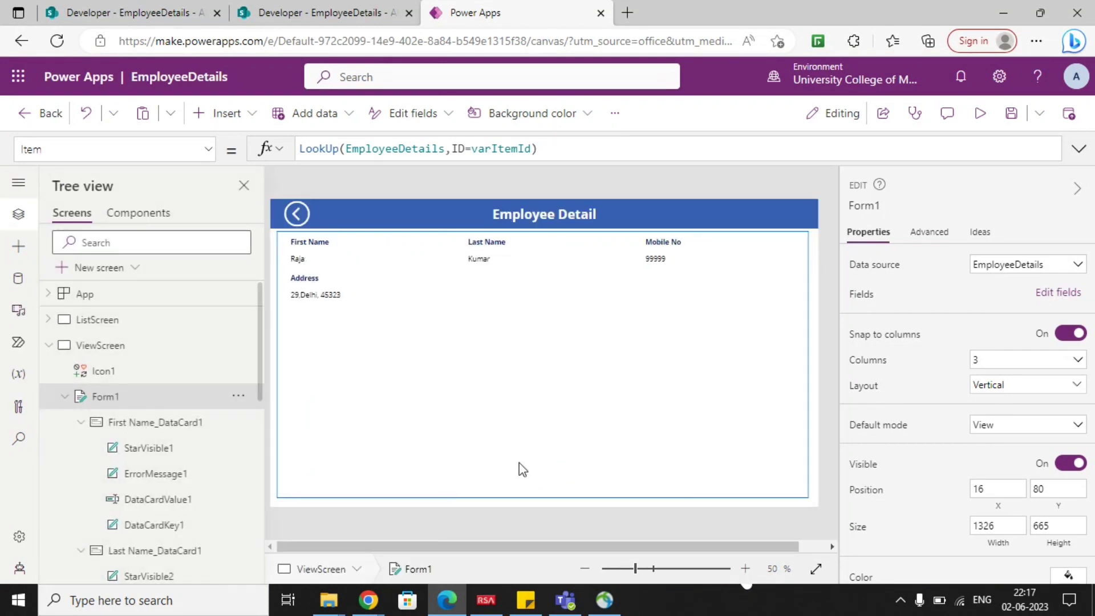
pyautogui.click(752, 242)
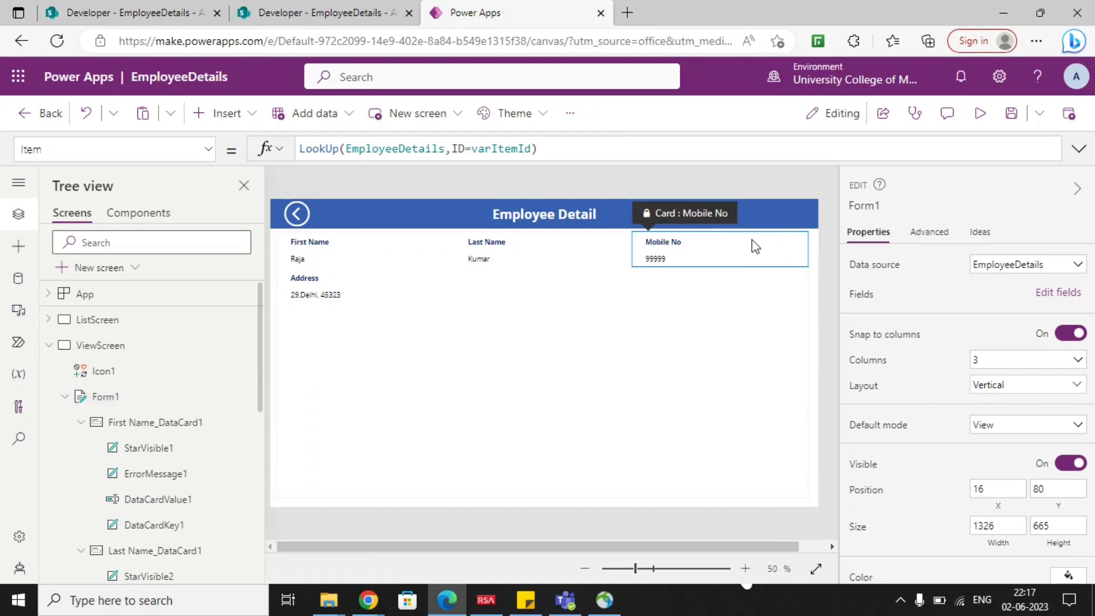
pyautogui.click(610, 253)
pyautogui.click(631, 348)
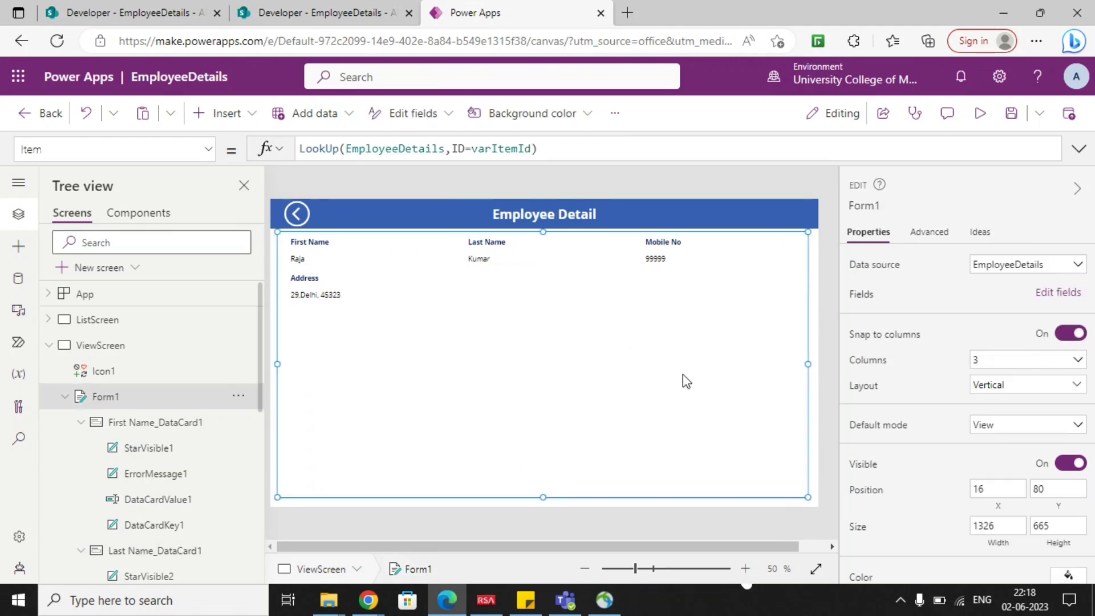
pyautogui.moveTo(801, 505); pyautogui.dragTo(814, 456)
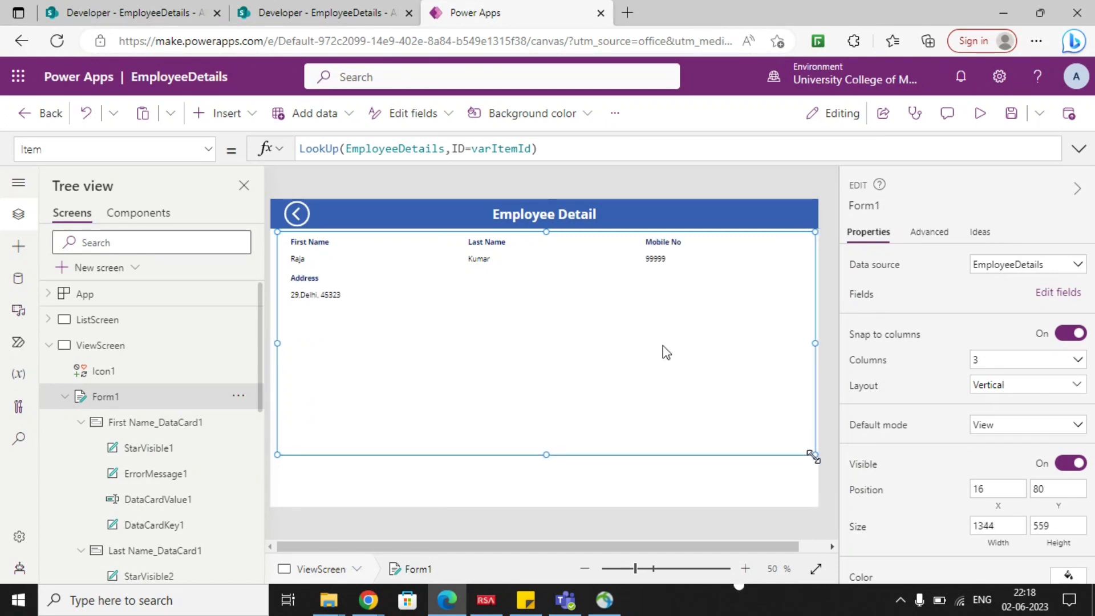
# Add a button below ViewScreen's form at about X 1119, Y 684 and set its text to Edit.
pyautogui.click(216, 116)
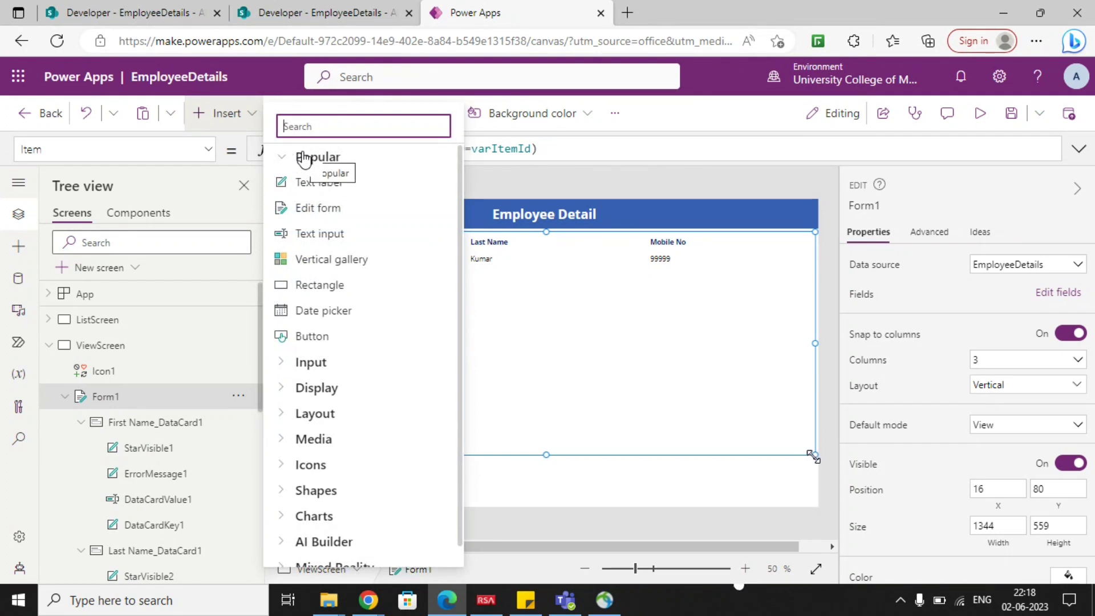
pyautogui.write('button')
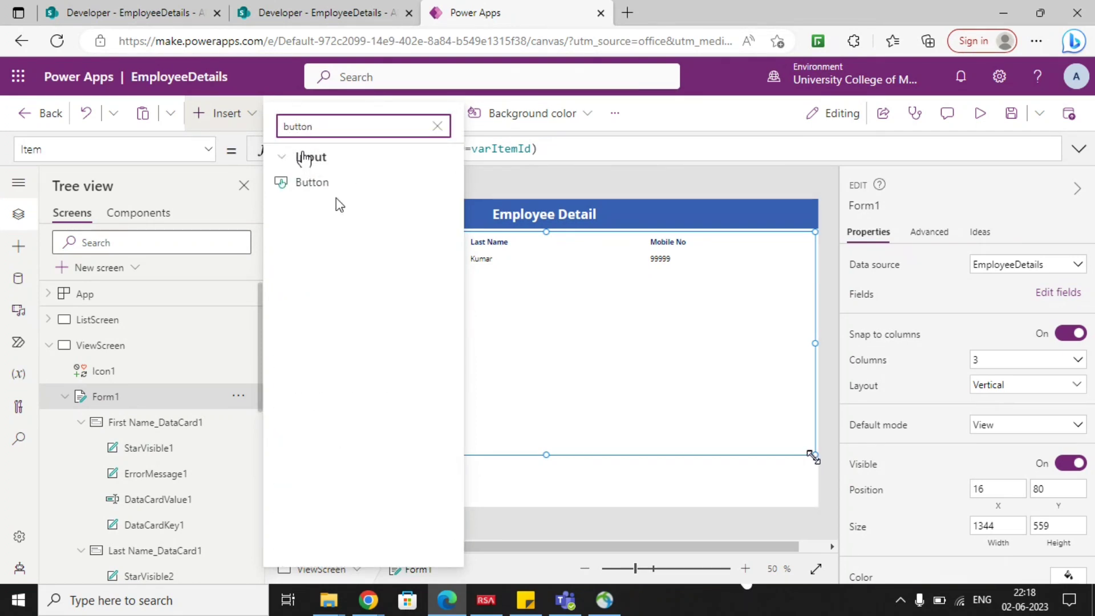
pyautogui.click(334, 189)
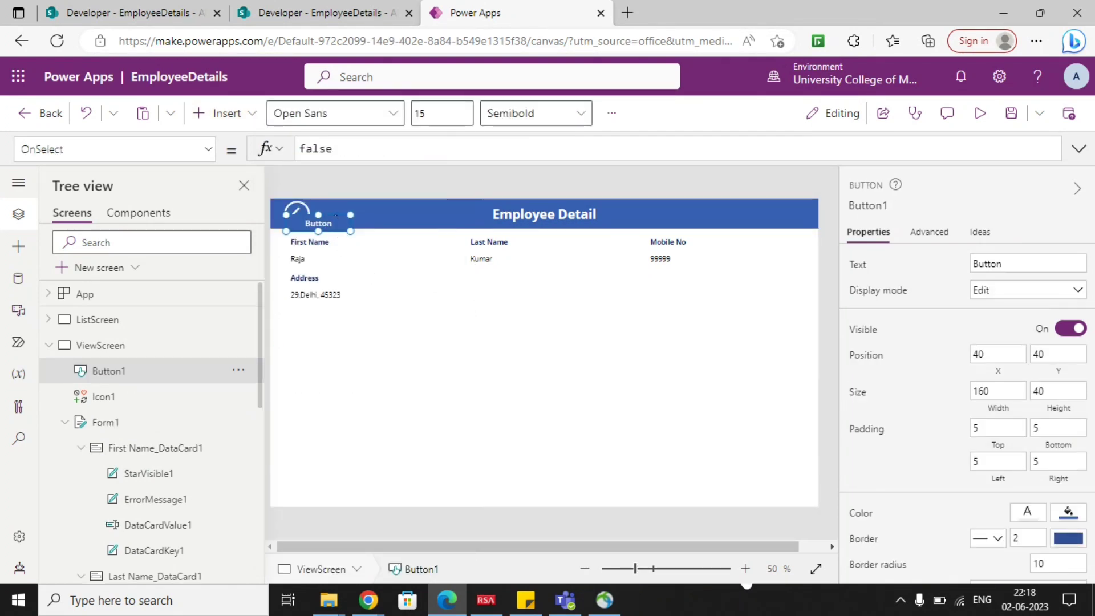
pyautogui.moveTo(319, 219); pyautogui.dragTo(770, 481)
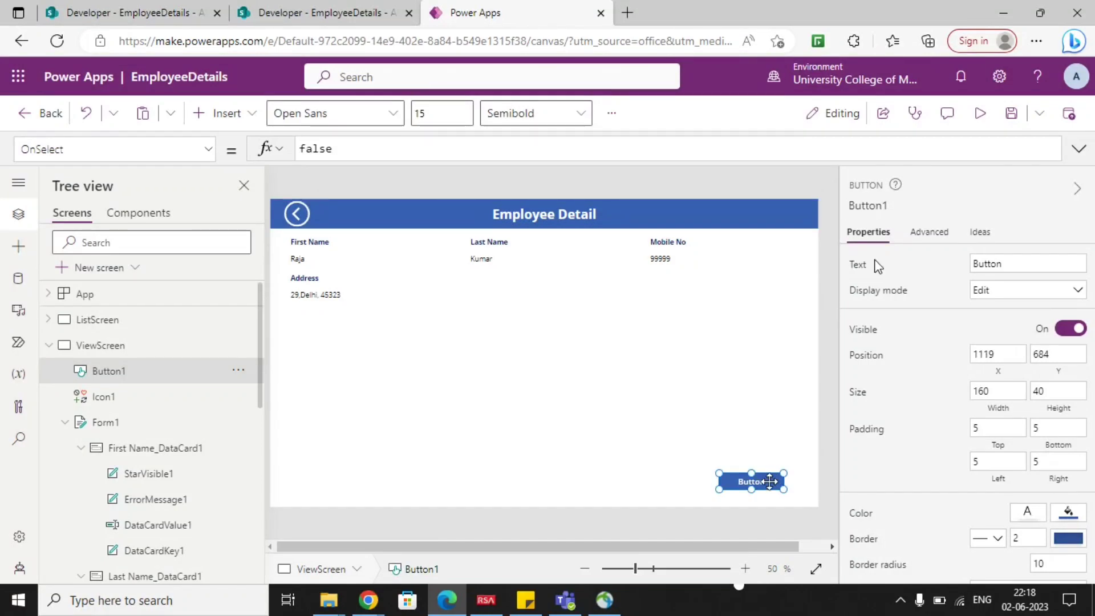
pyautogui.doubleClick(999, 270)
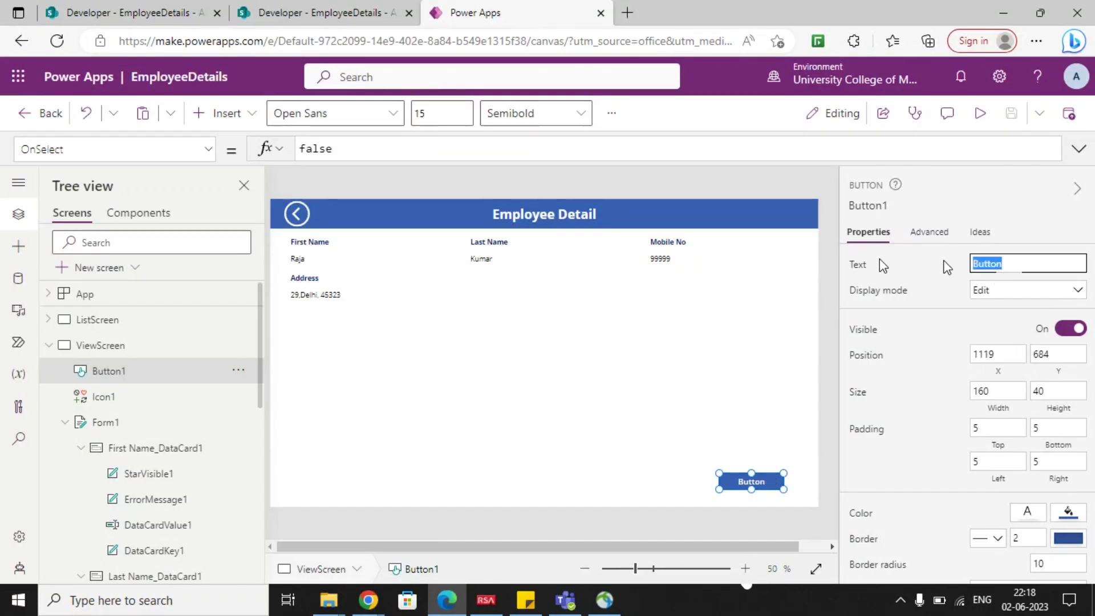
pyautogui.write('Edit')
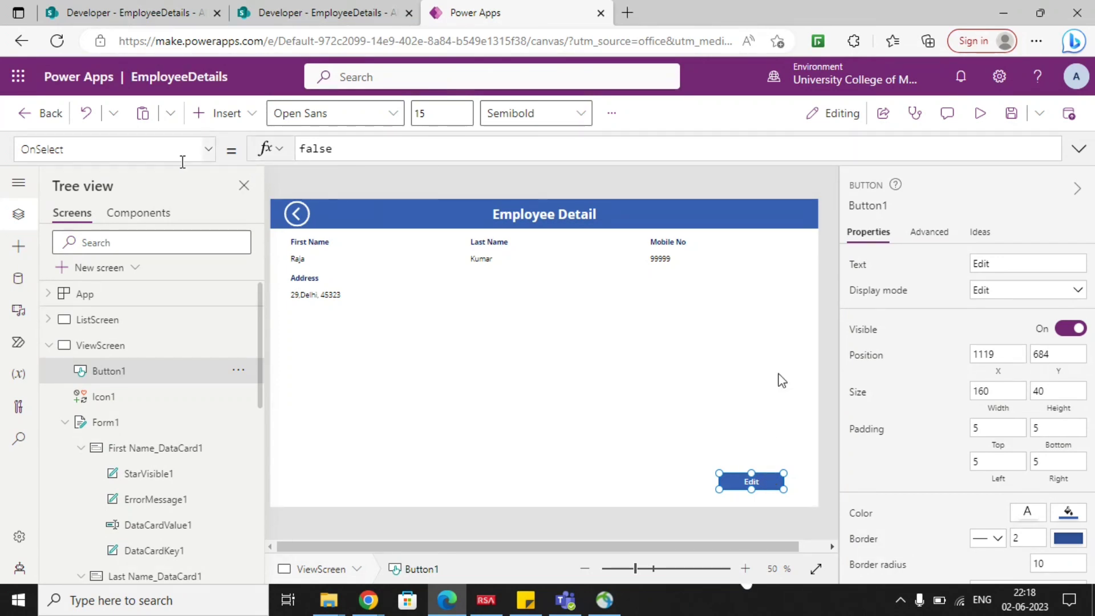
# Set the Edit button's OnSelect formula to Navigate(EditScreen).
pyautogui.click(210, 150)
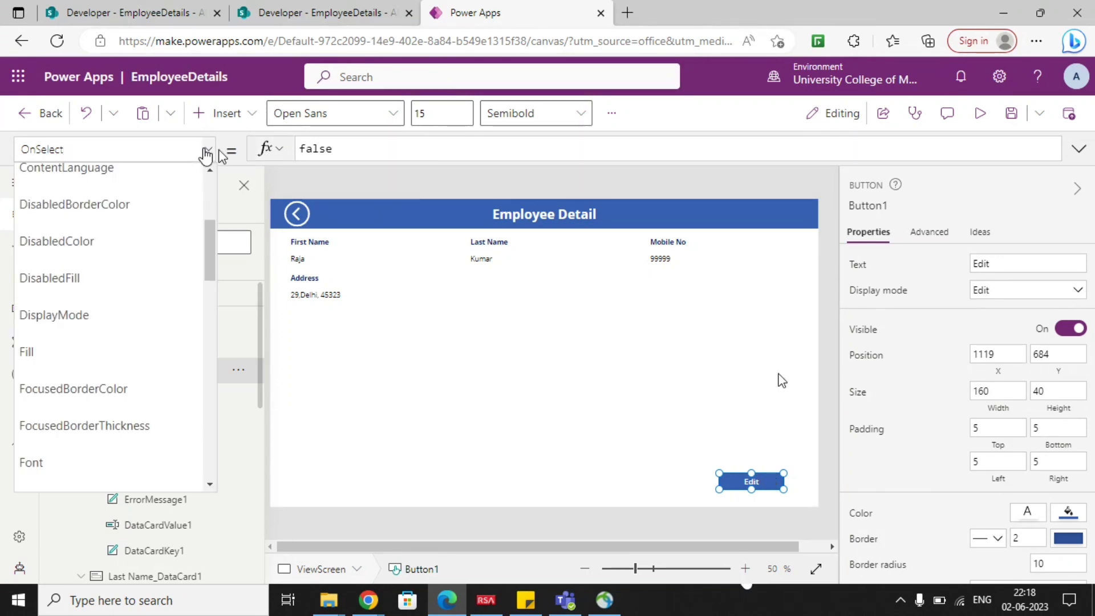
pyautogui.moveTo(390, 145); pyautogui.dragTo(257, 150)
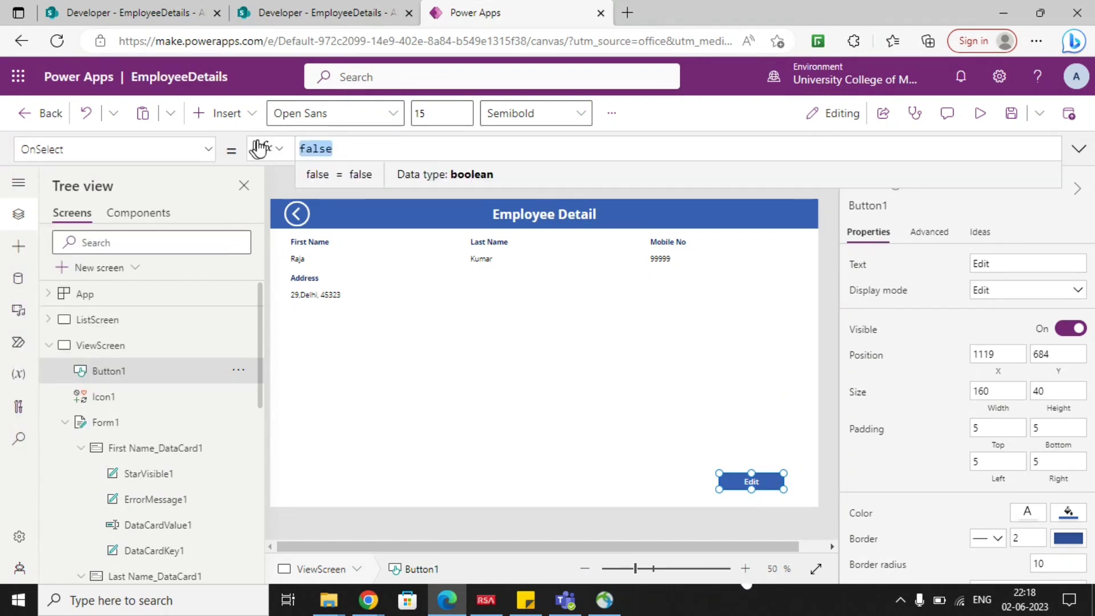
pyautogui.write('Nacig')
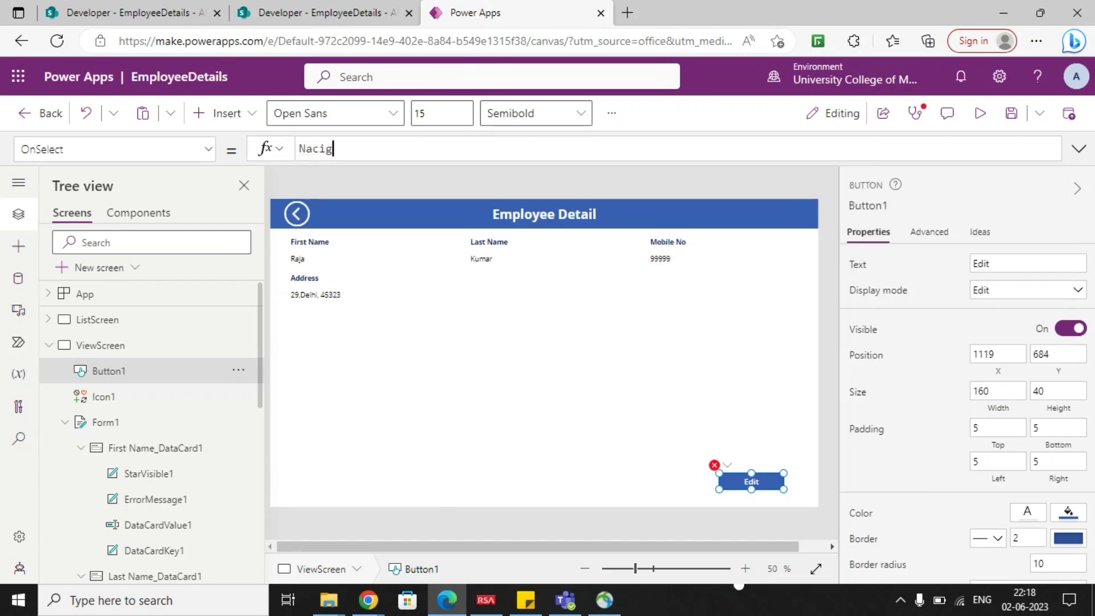
pyautogui.write('vig')
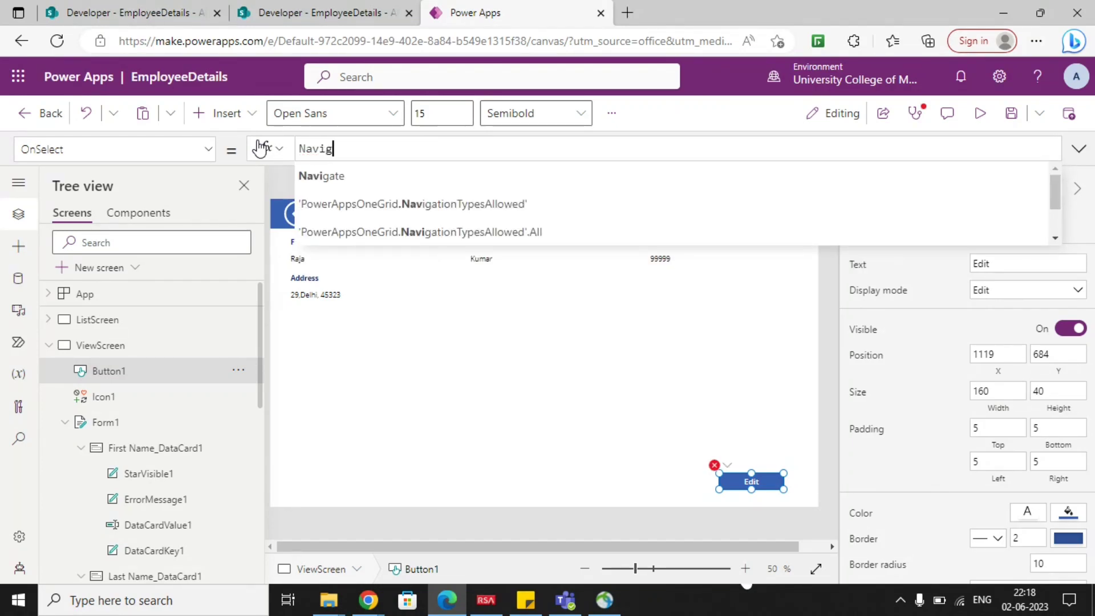
pyautogui.click(387, 180)
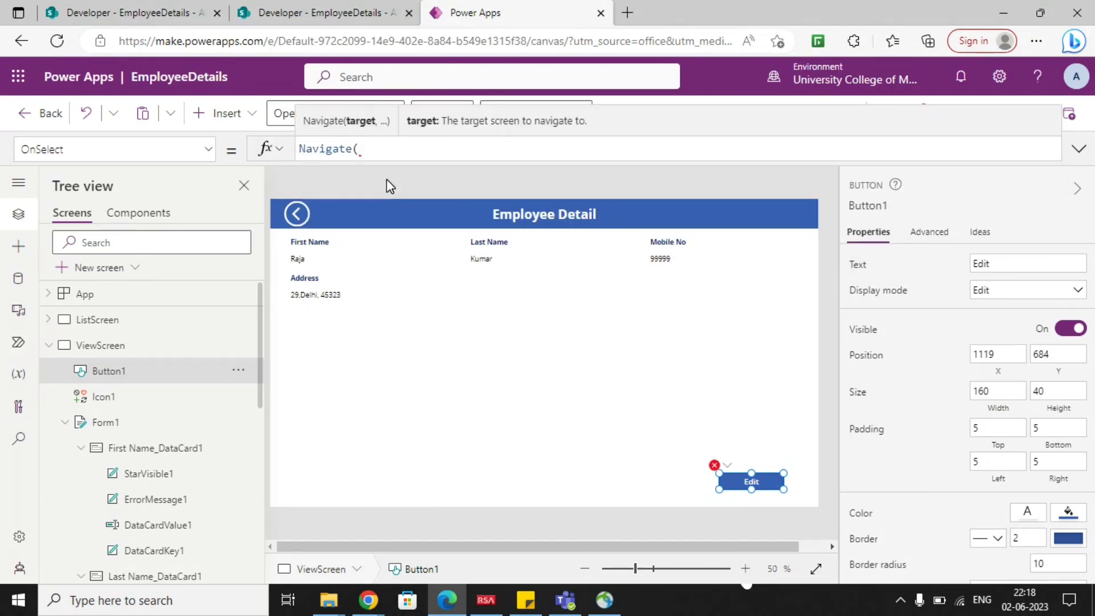
pyautogui.write('edi')
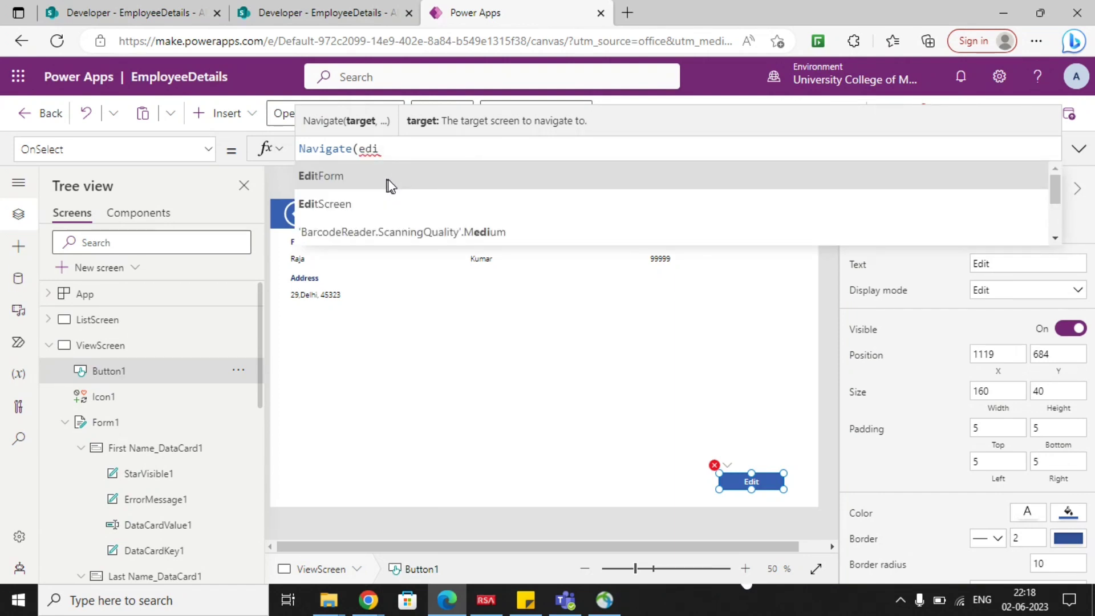
pyautogui.click(367, 197)
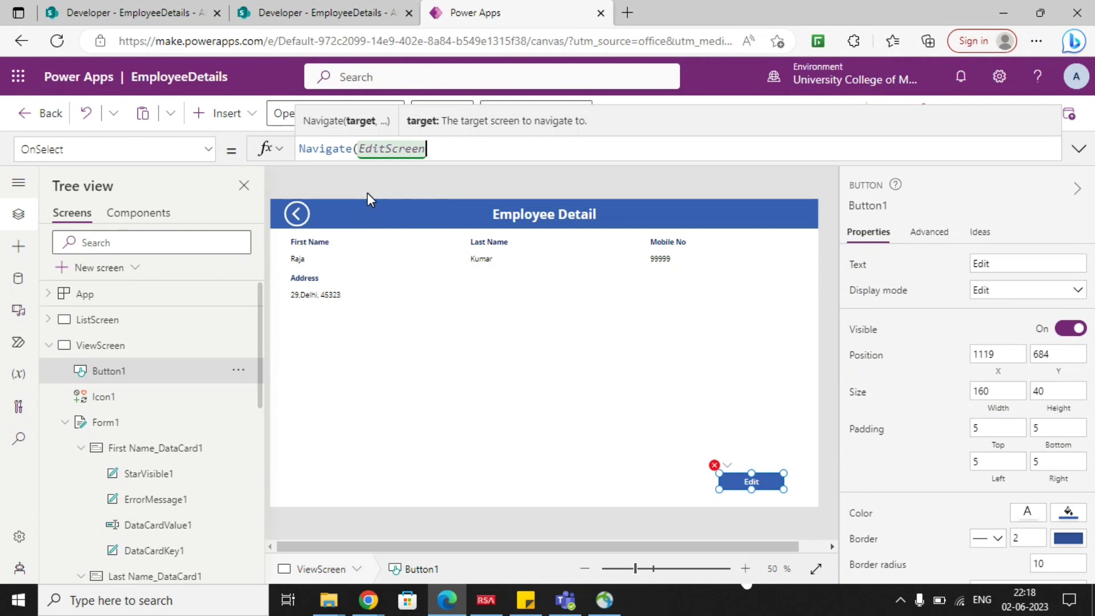
pyautogui.write(')')
pyautogui.click(512, 368)
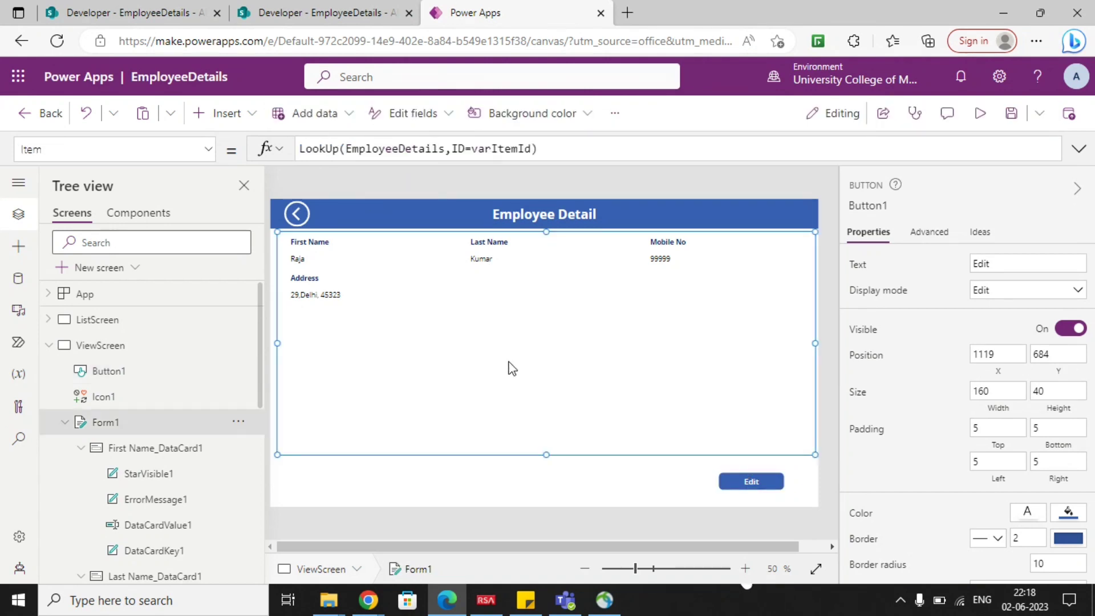
# Preview the app from ListScreen, open the first employee's details, test the Edit button and exit the preview.
pyautogui.click(49, 344)
pyautogui.click(98, 320)
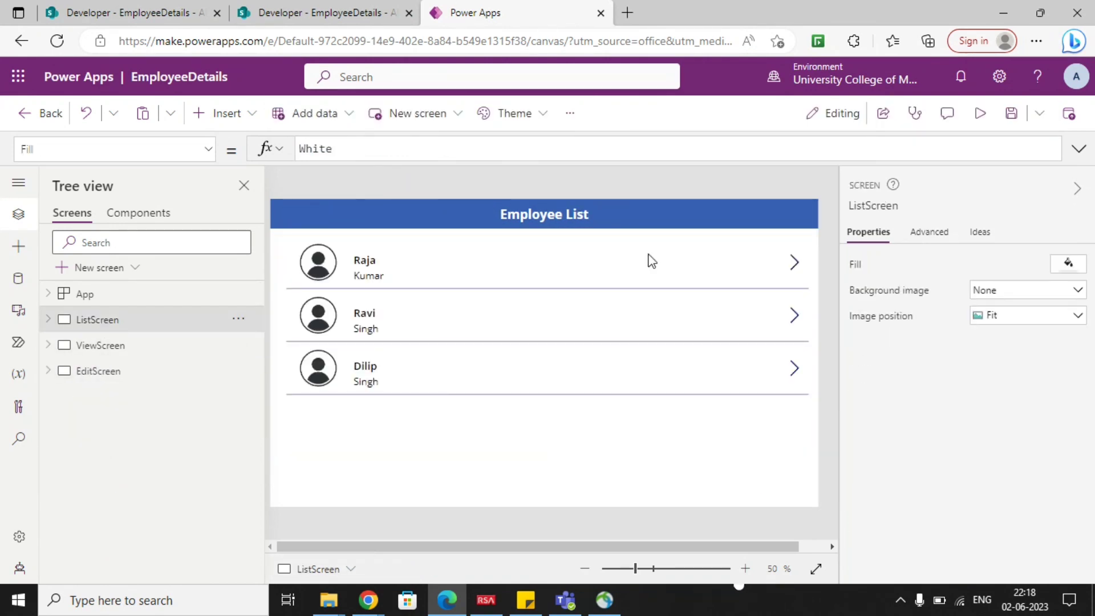
pyautogui.click(979, 113)
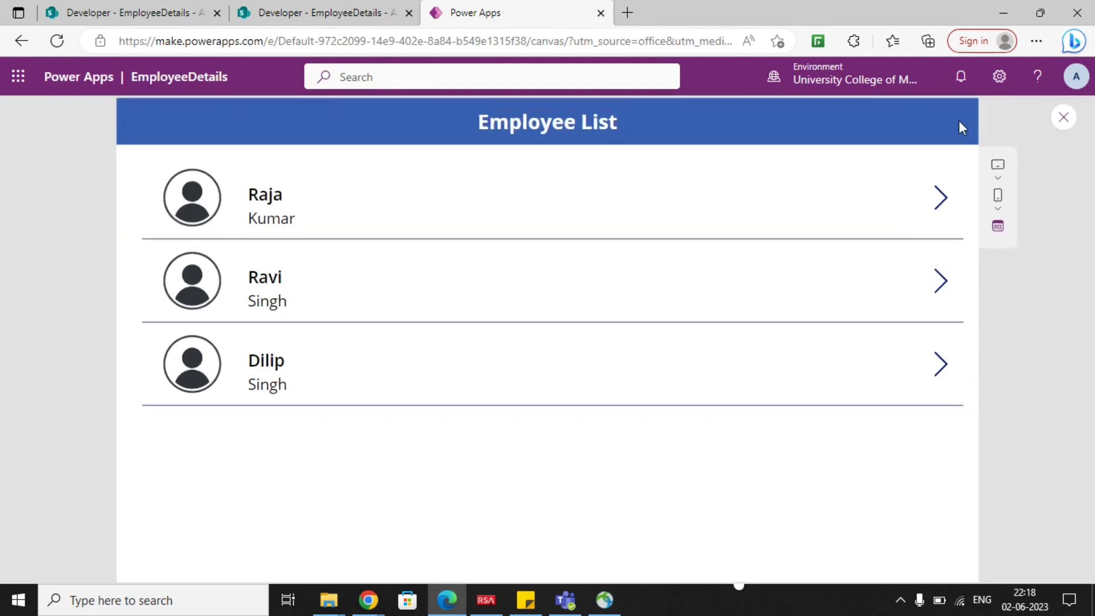
pyautogui.click(937, 209)
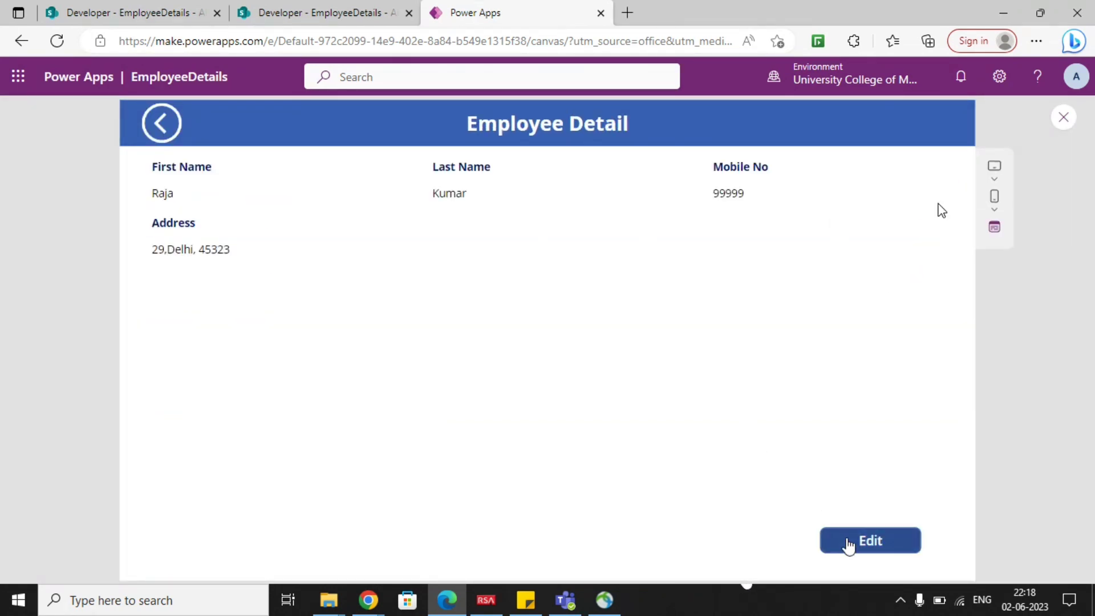
pyautogui.click(849, 542)
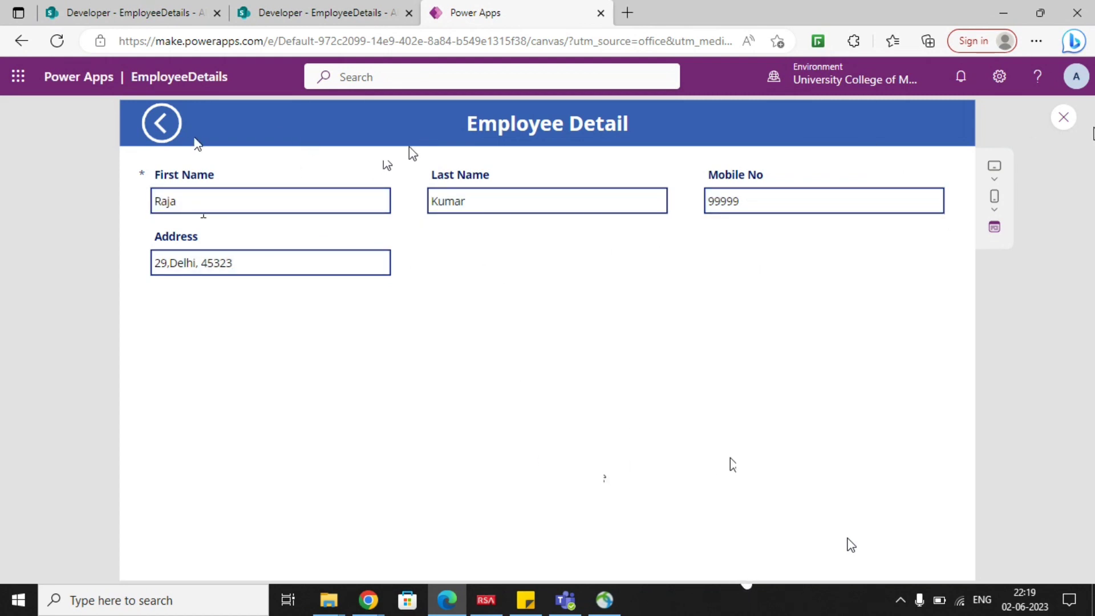
pyautogui.click(1063, 120)
# Shorten EditScreen's form from its lower edge to a height of about 565.
pyautogui.click(701, 401)
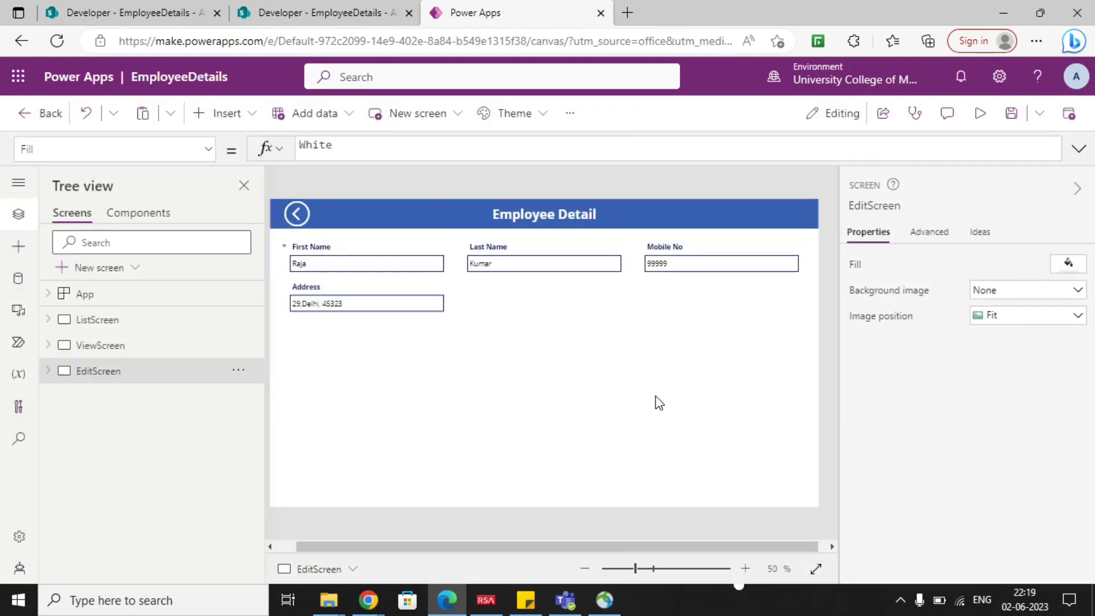
pyautogui.moveTo(545, 502); pyautogui.dragTo(551, 462)
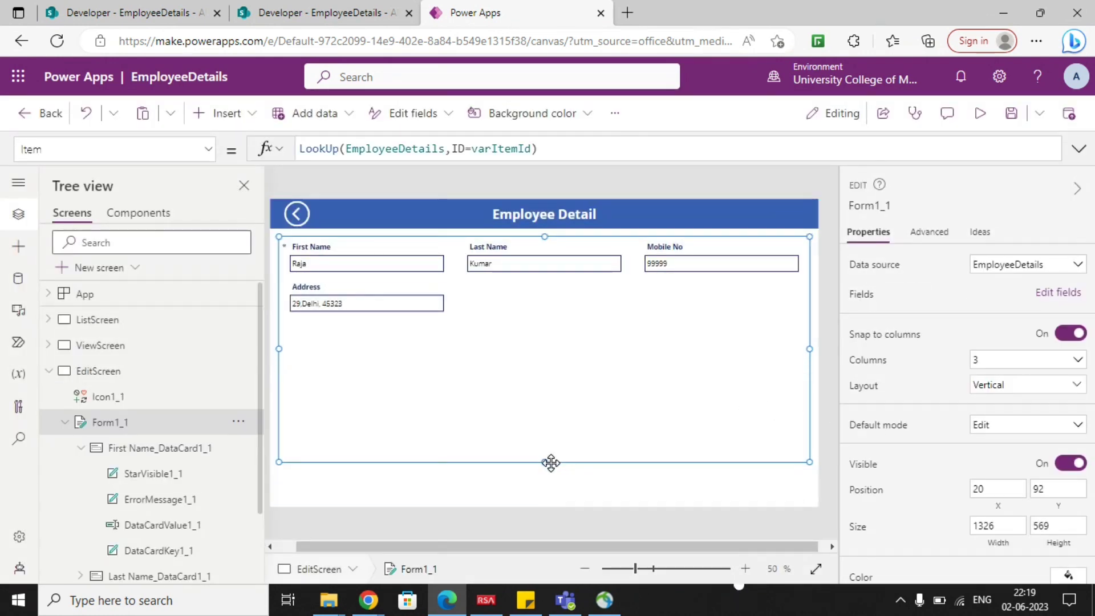
# Add a button below EditScreen's form at about X 1128, Y 699 and set its text to Update.
pyautogui.click(222, 113)
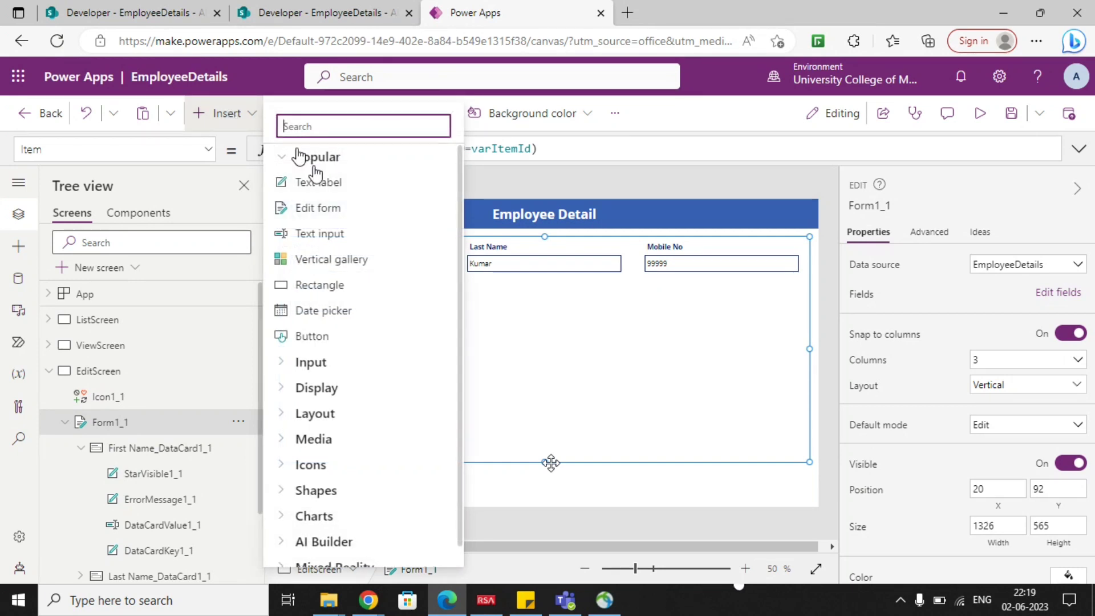
pyautogui.write('but')
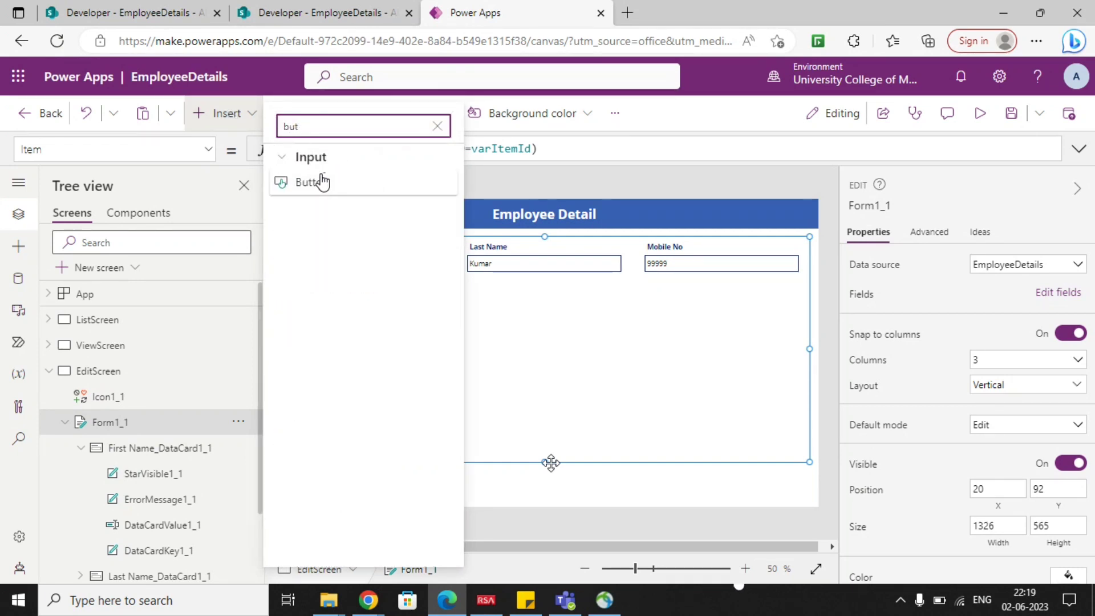
pyautogui.click(322, 182)
pyautogui.moveTo(342, 224); pyautogui.dragTo(784, 488)
pyautogui.click(973, 262)
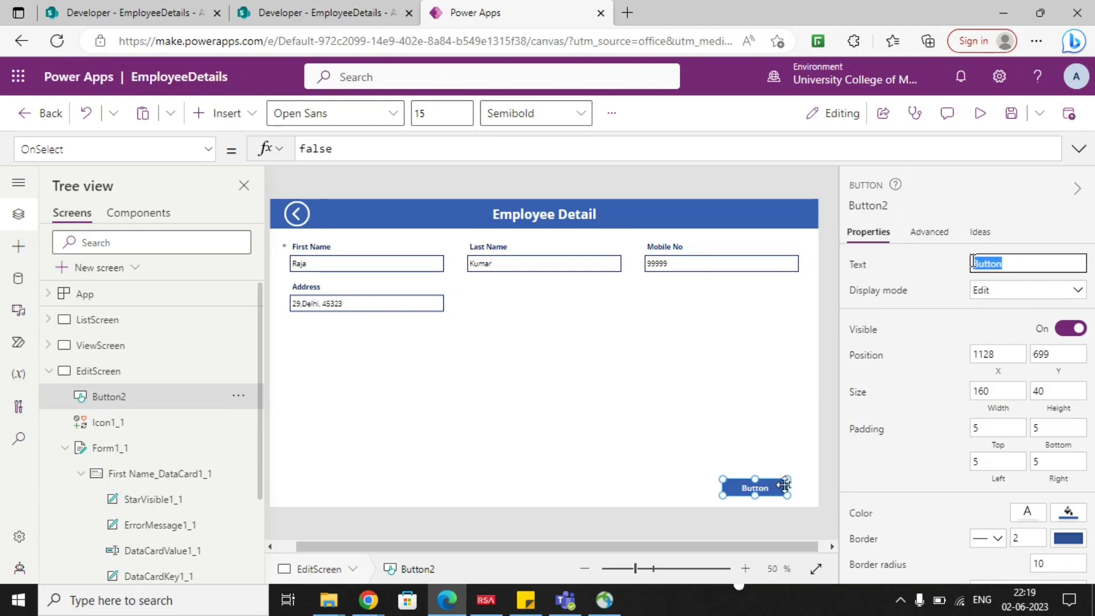
pyautogui.write('Update')
pyautogui.click(785, 485)
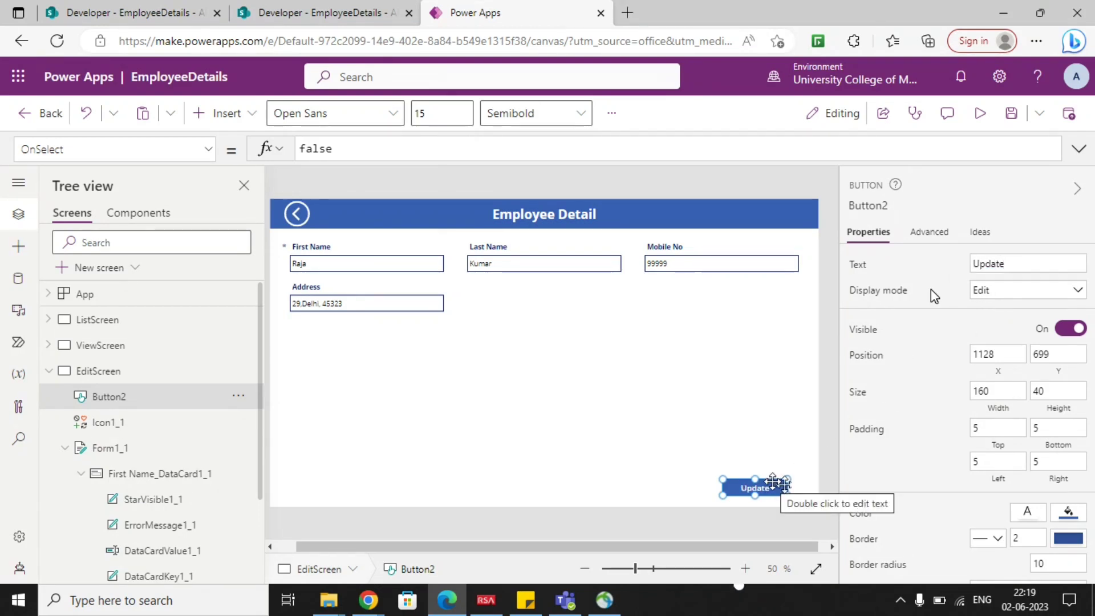
# Set the Update button's OnSelect formula to SubmitForm(Form1_1).
pyautogui.click(549, 360)
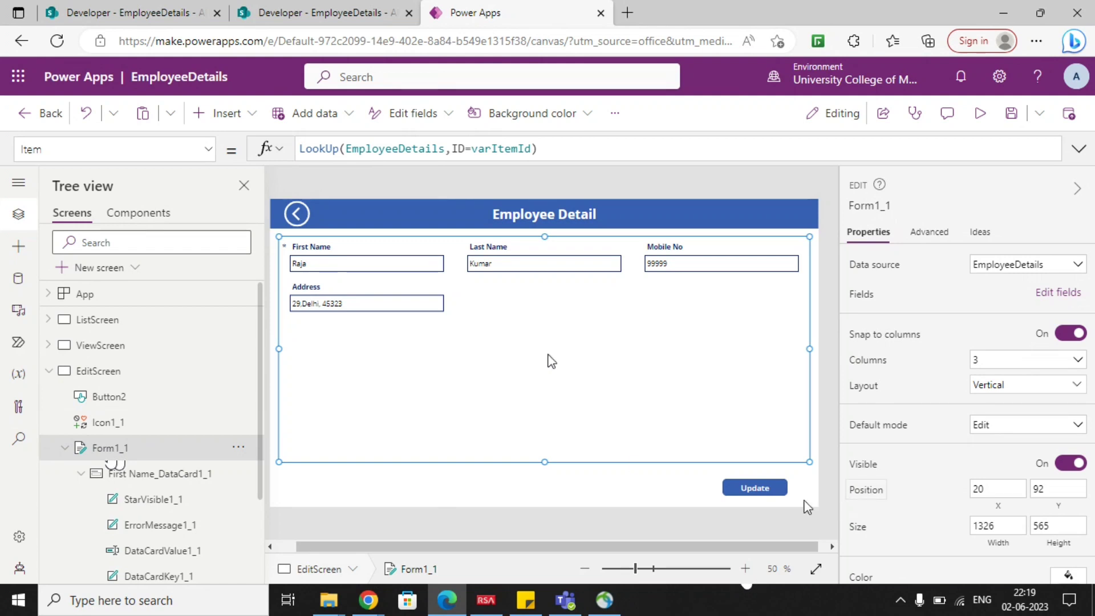
pyautogui.click(757, 489)
pyautogui.doubleClick(361, 150)
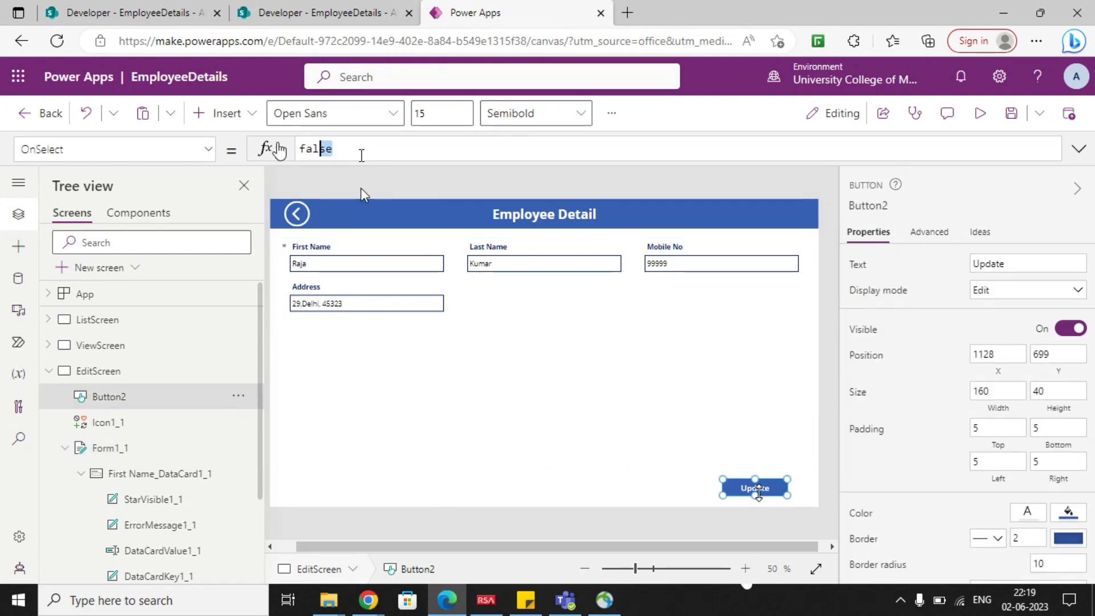
pyautogui.write('submi')
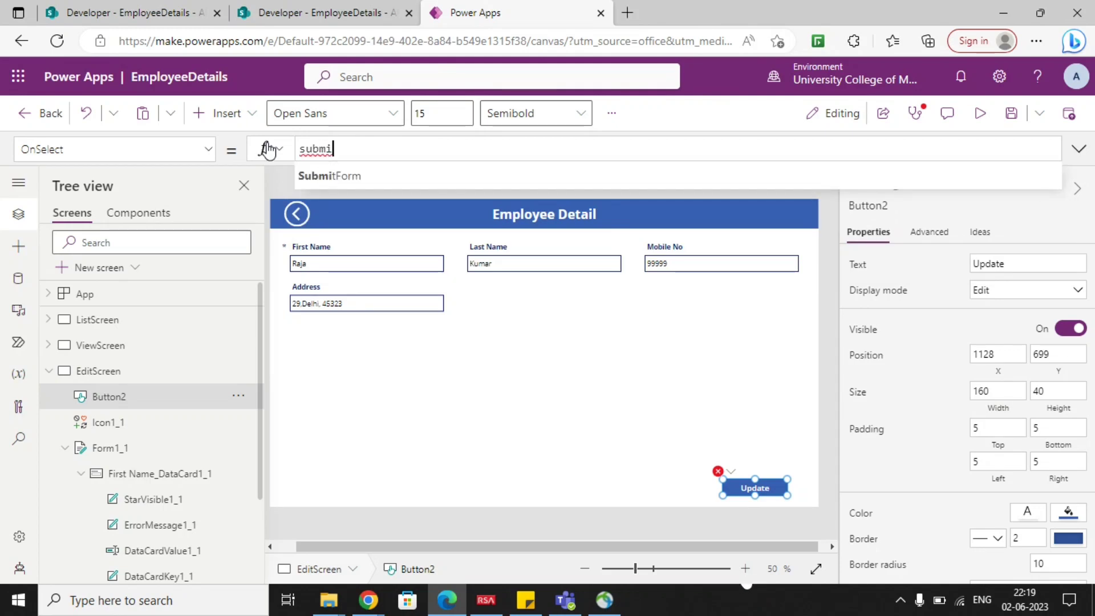
pyautogui.press('Tab')
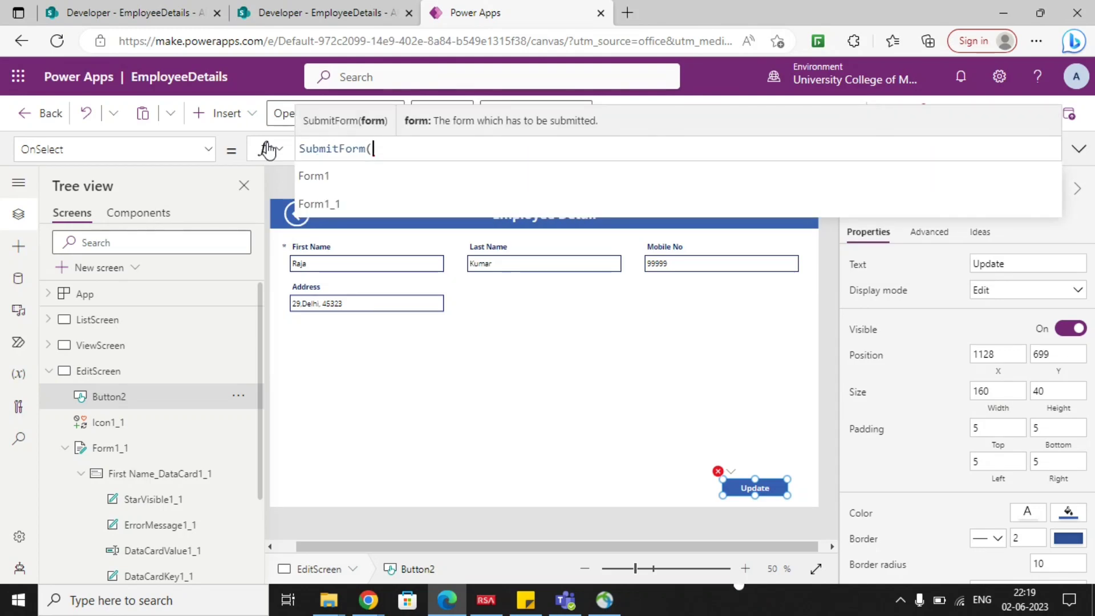
pyautogui.press('Down')
pyautogui.press('Down')
pyautogui.press('Tab')
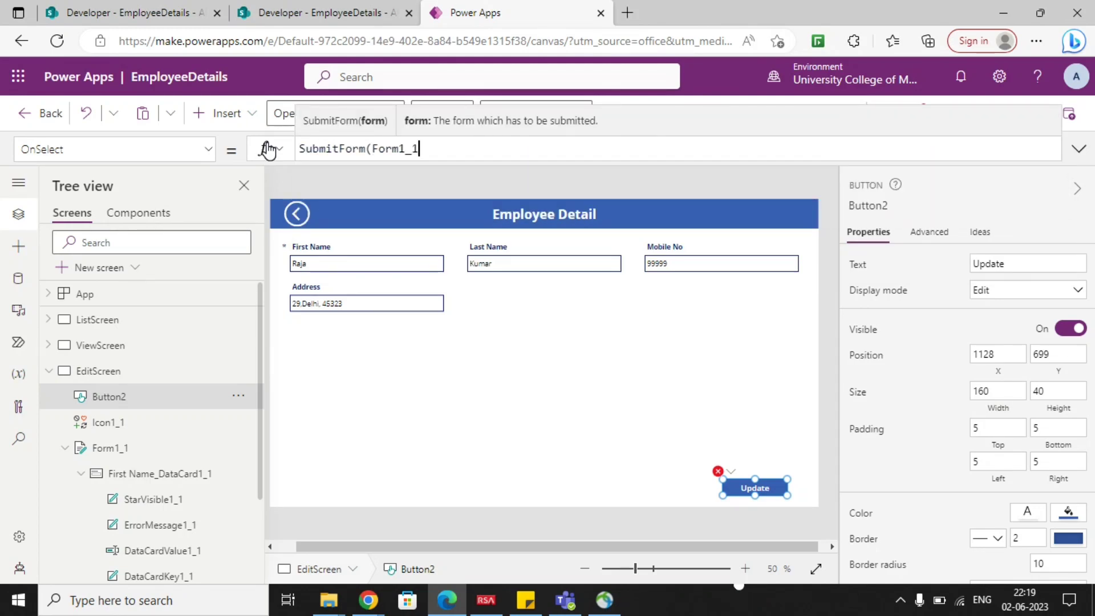
pyautogui.write(')')
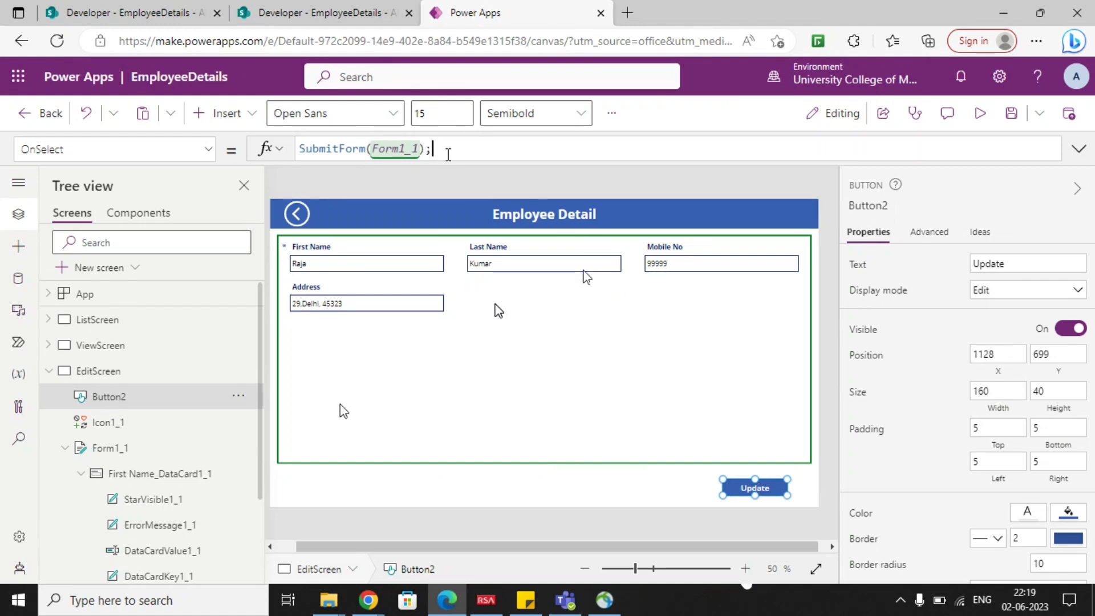
# Append ;Navigate(ViewScreen) to the Update button's OnSelect formula after the SubmitForm call.
pyautogui.write(';navig')
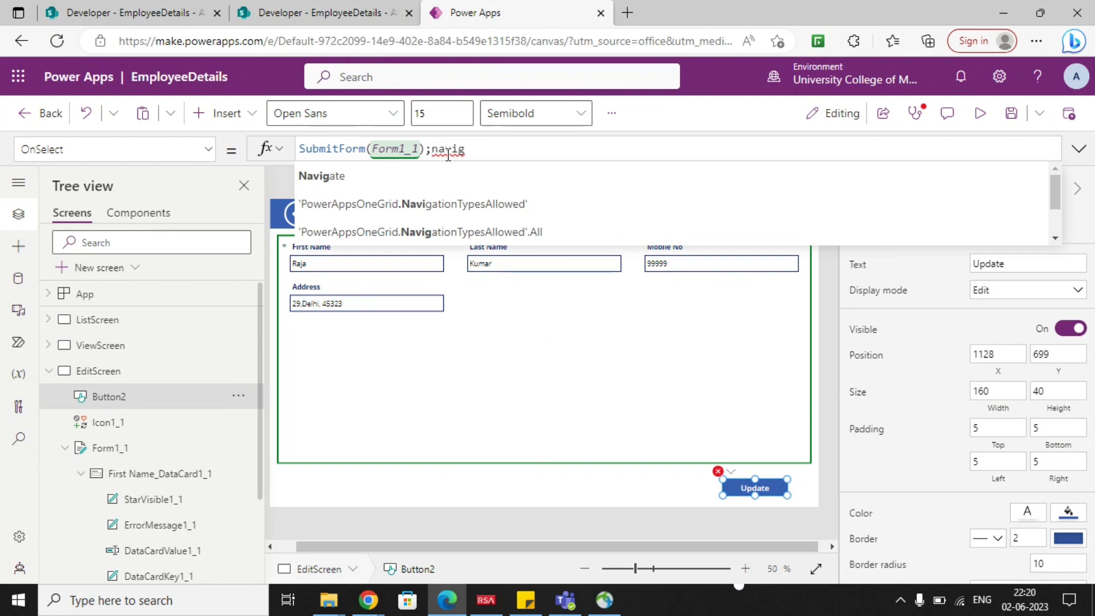
pyautogui.press('Tab')
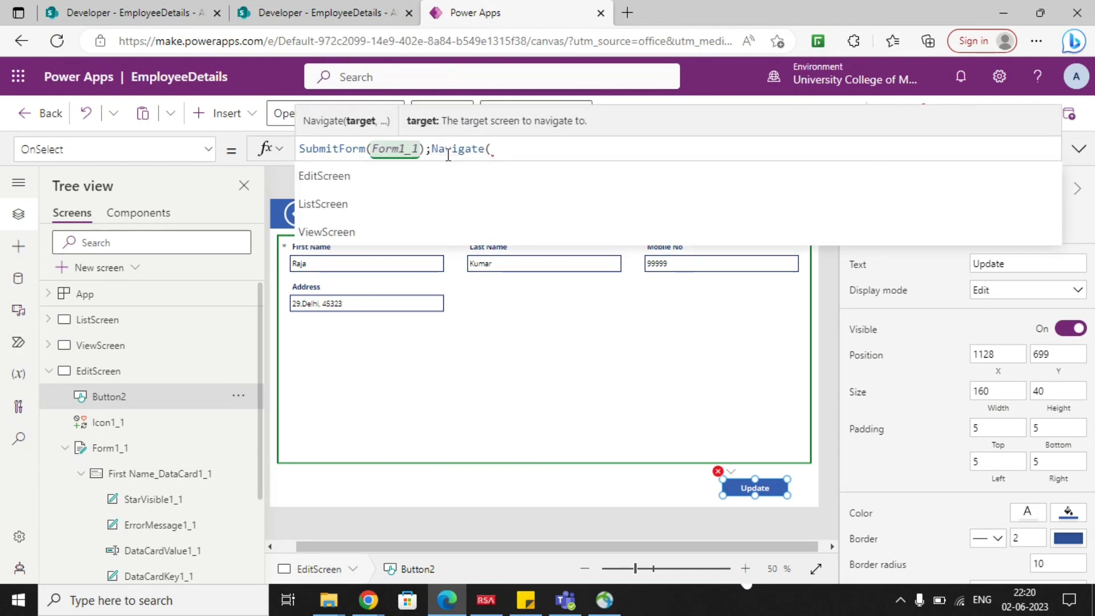
pyautogui.write('view')
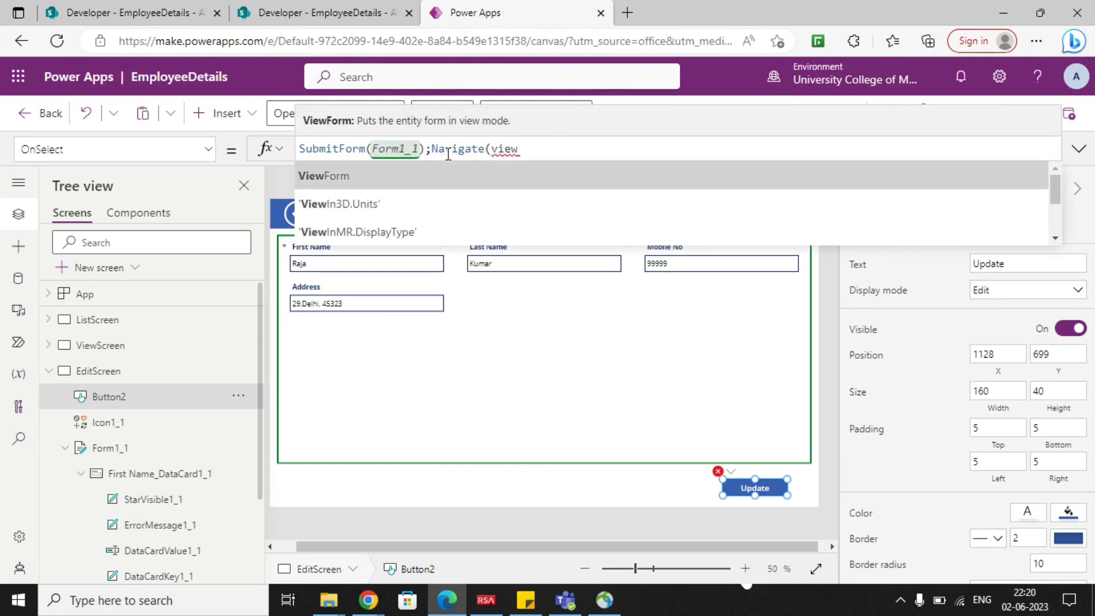
pyautogui.press('Tab')
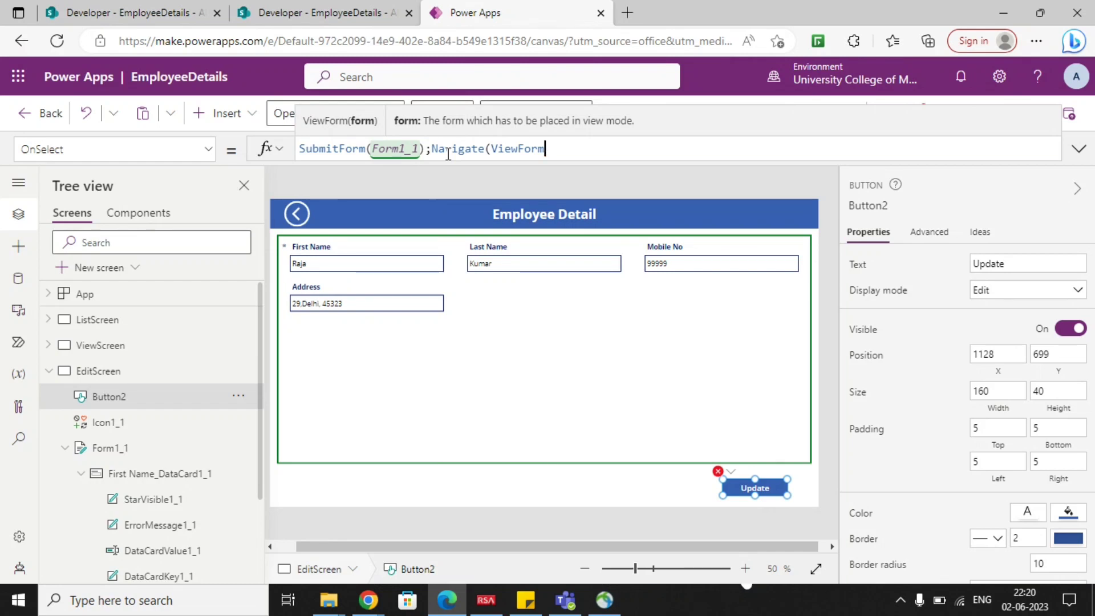
pyautogui.press('BackSpace')
pyautogui.press('BackSpace')
pyautogui.press('BackSpace')
pyautogui.press('BackSpace')
pyautogui.press('BackSpace')
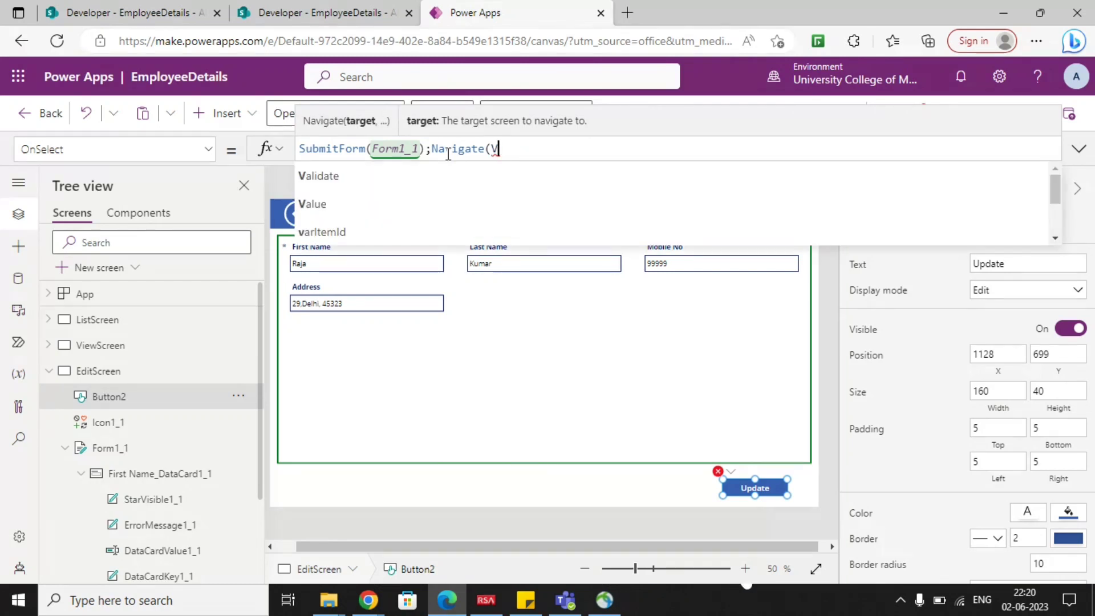
pyautogui.write('iews')
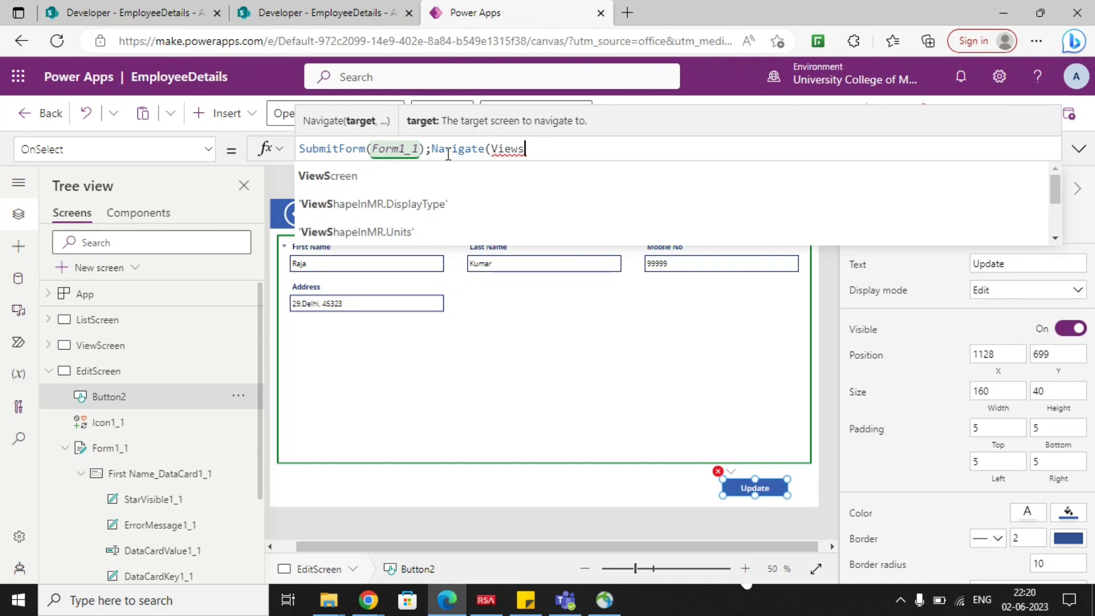
pyautogui.press('Tab')
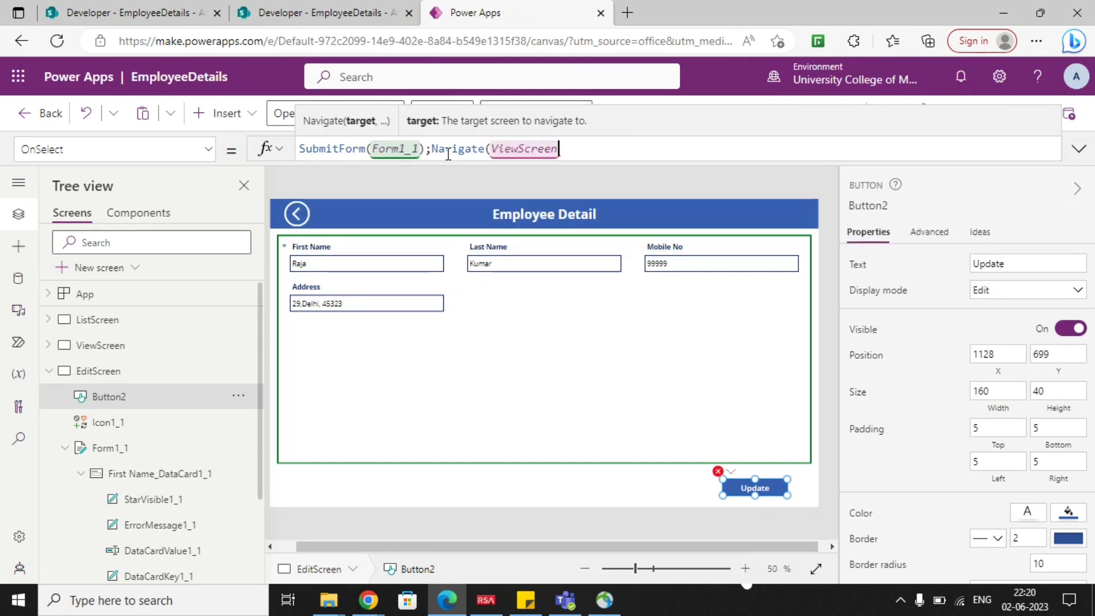
pyautogui.write(')')
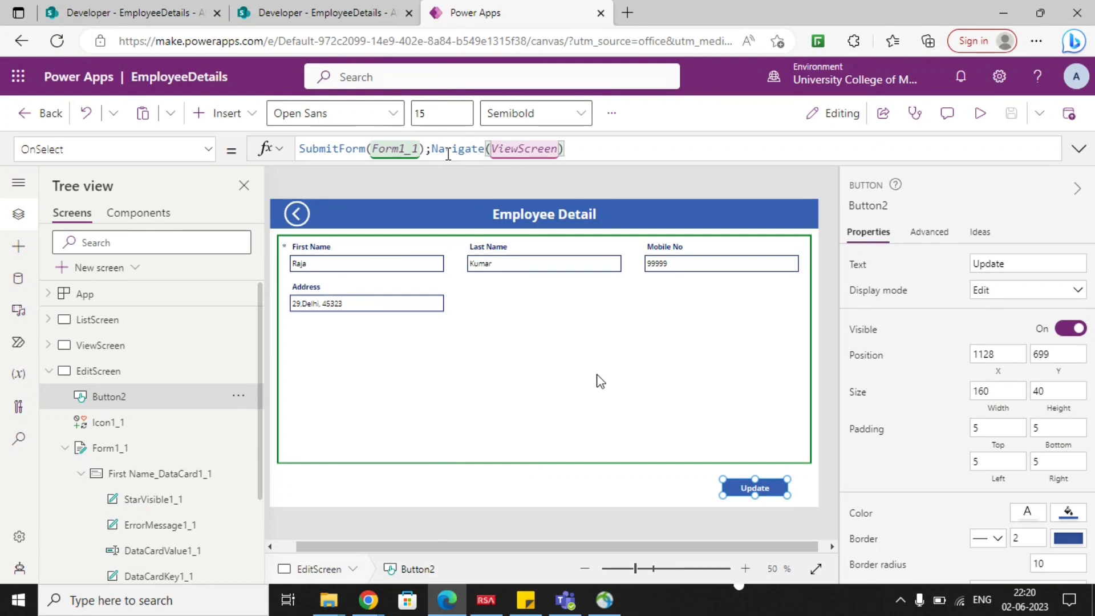
pyautogui.click(597, 378)
# Preview the app from ListScreen and open the details of the first employee and of the second employee.
pyautogui.click(49, 371)
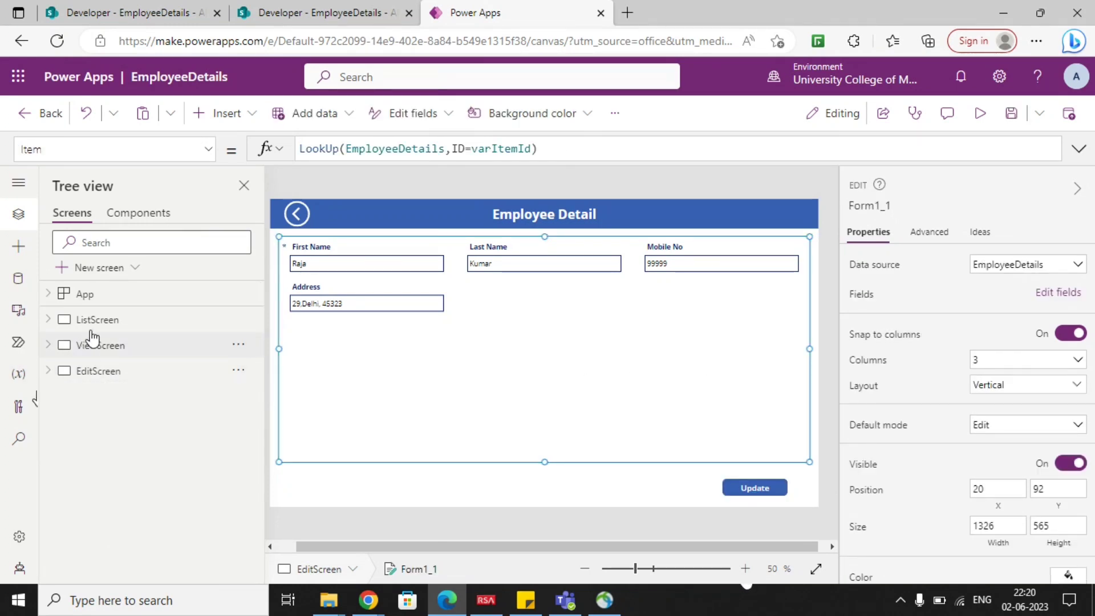
pyautogui.click(94, 321)
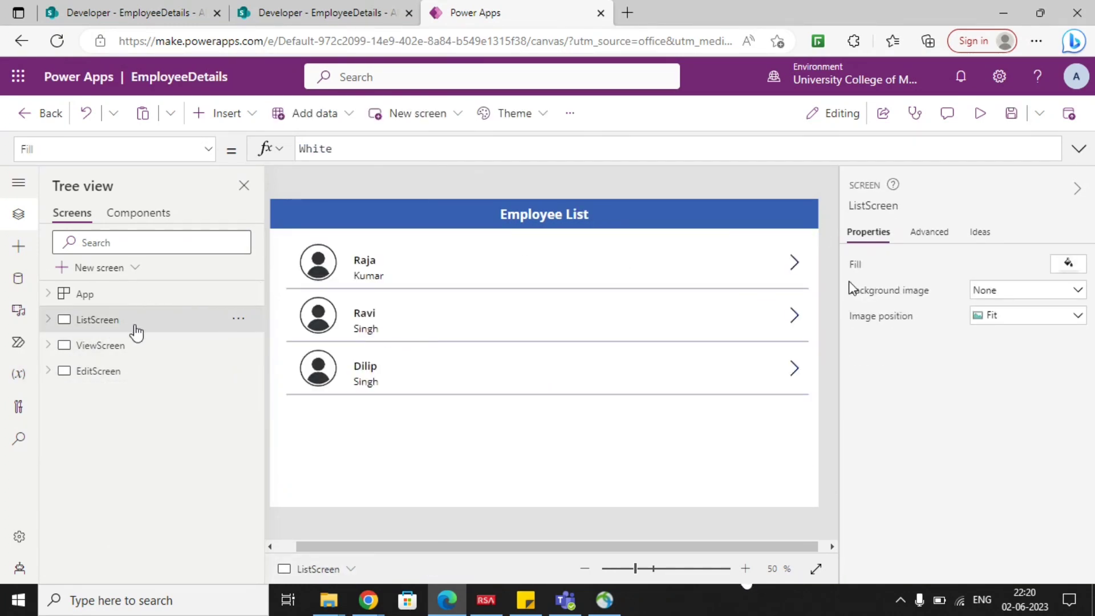
pyautogui.click(979, 114)
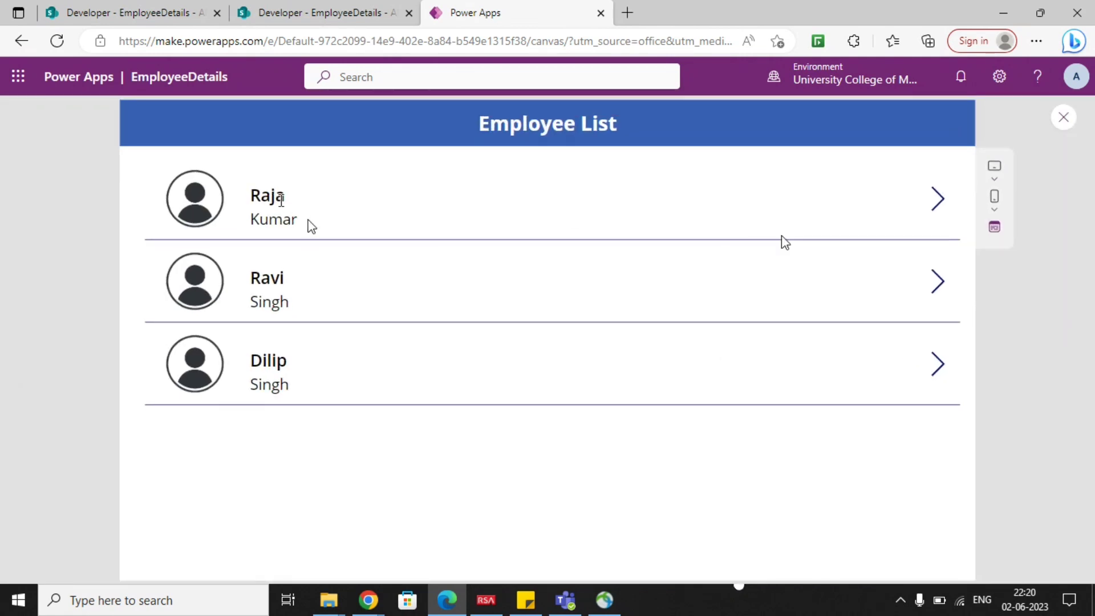
pyautogui.click(940, 206)
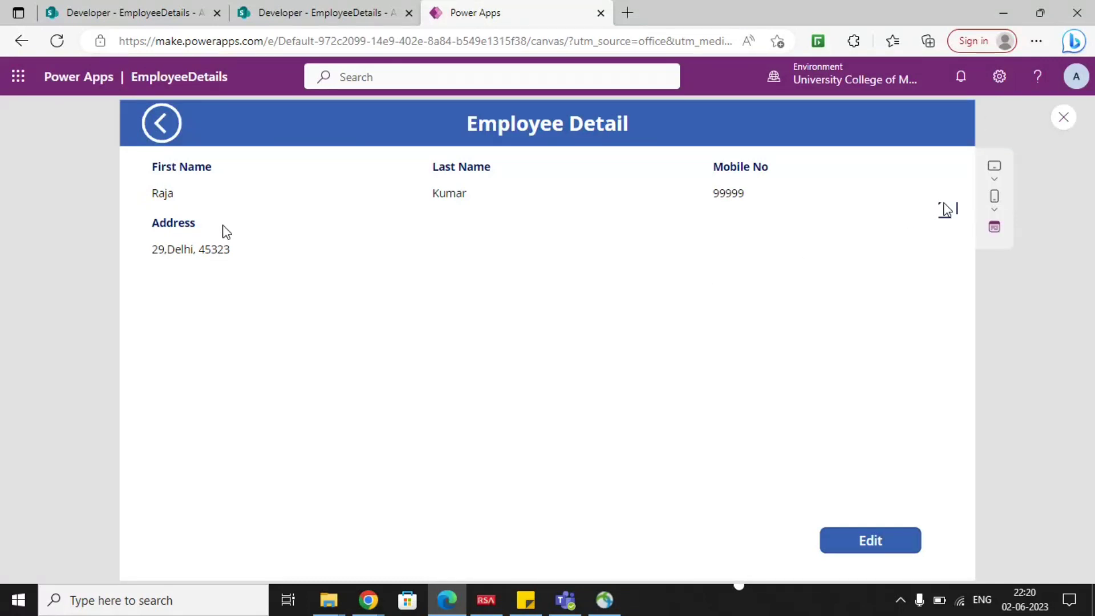
pyautogui.click(152, 126)
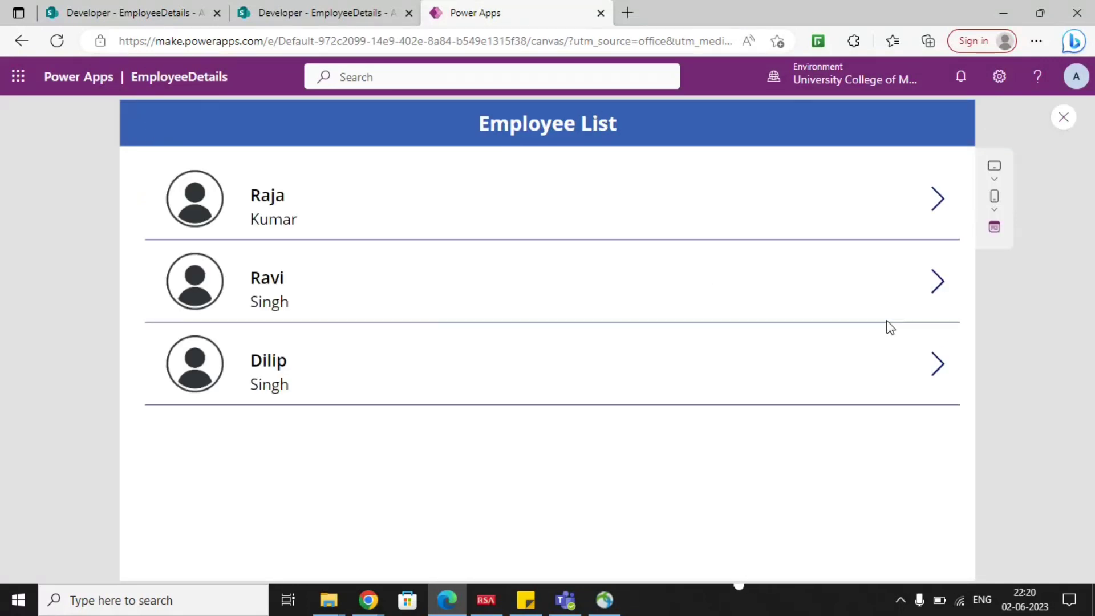
pyautogui.click(937, 288)
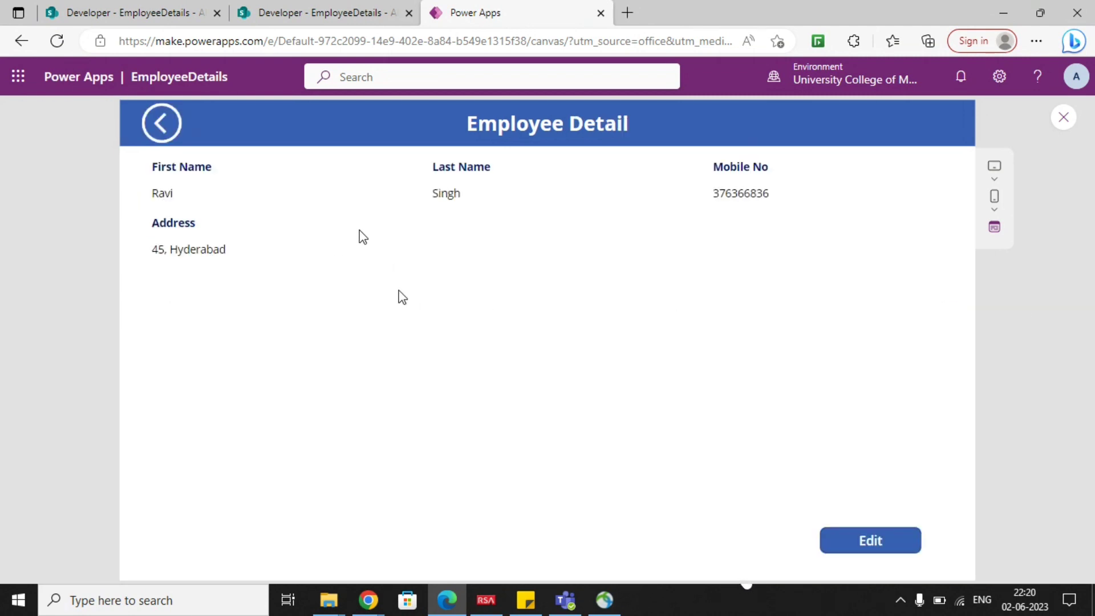
# Edit the second employee's record, replace the mobile number with a new test number and submit the update.
pyautogui.click(853, 543)
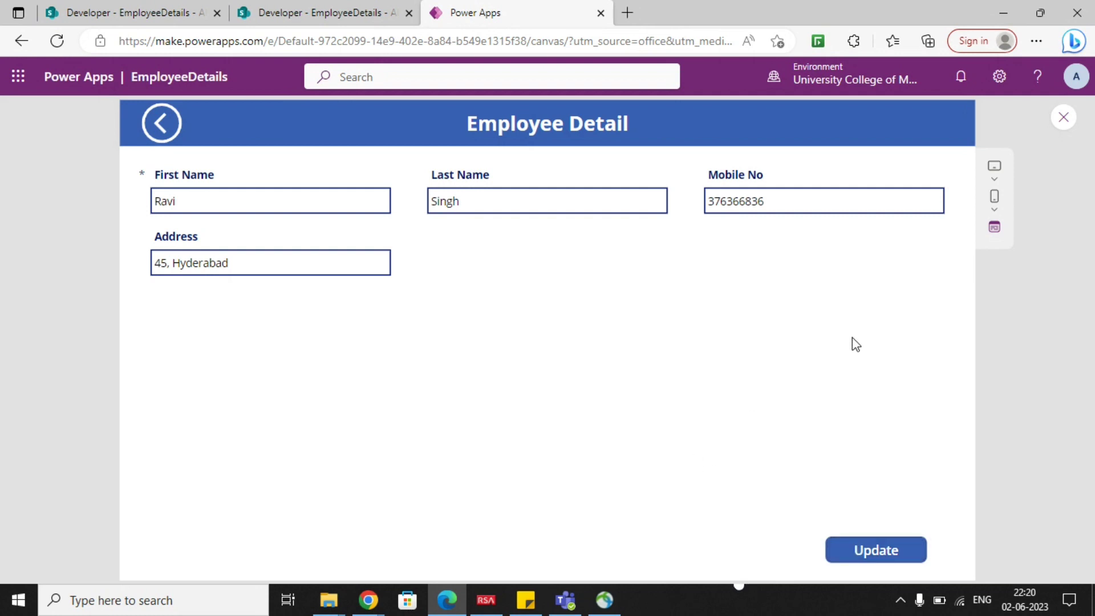
pyautogui.doubleClick(794, 203)
pyautogui.write('11111')
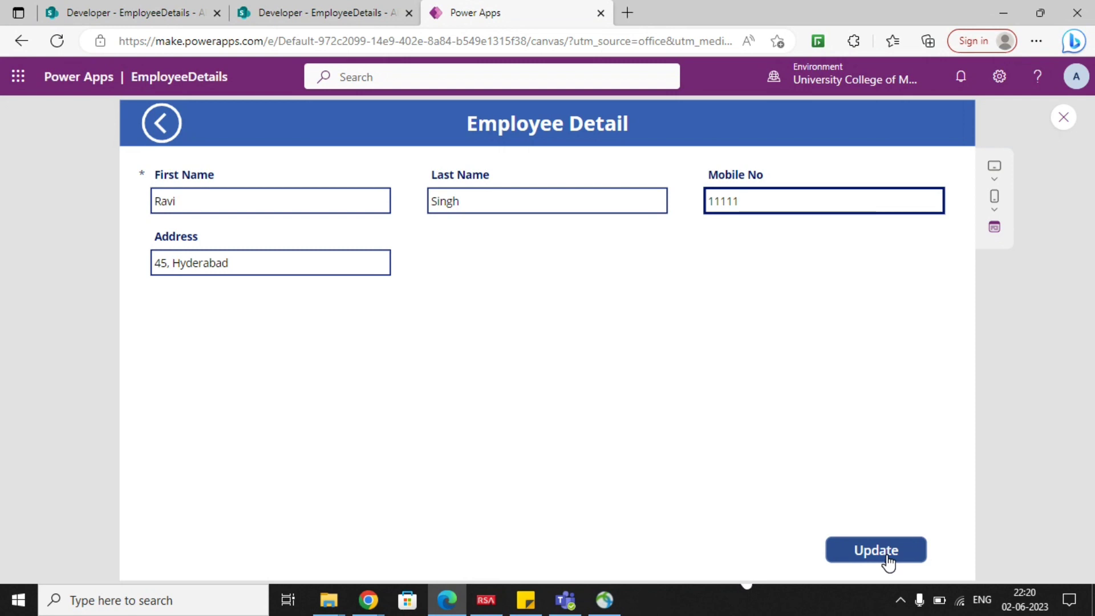
pyautogui.click(887, 558)
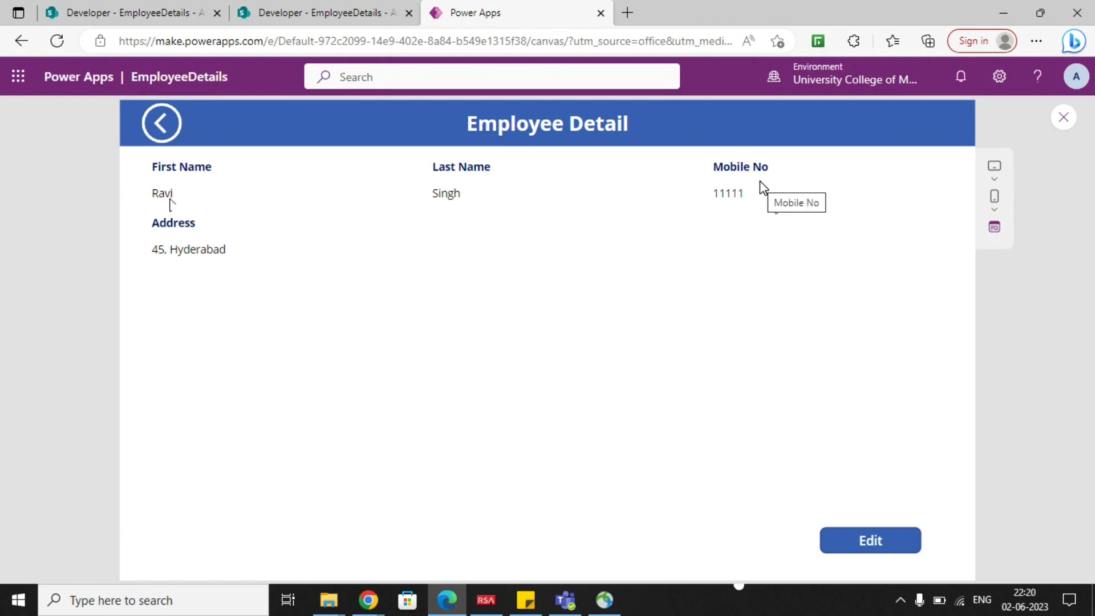
# Switch to the EmployeeDetails list in SharePoint, deselect the second item and refresh the page to check its mobile number.
pyautogui.click(336, 13)
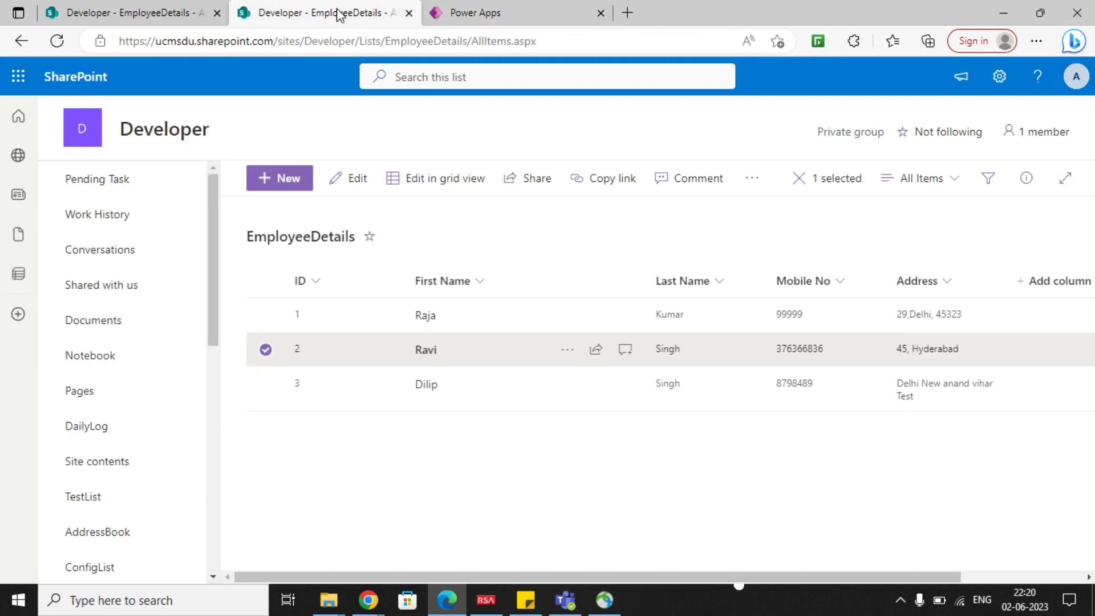
pyautogui.click(448, 17)
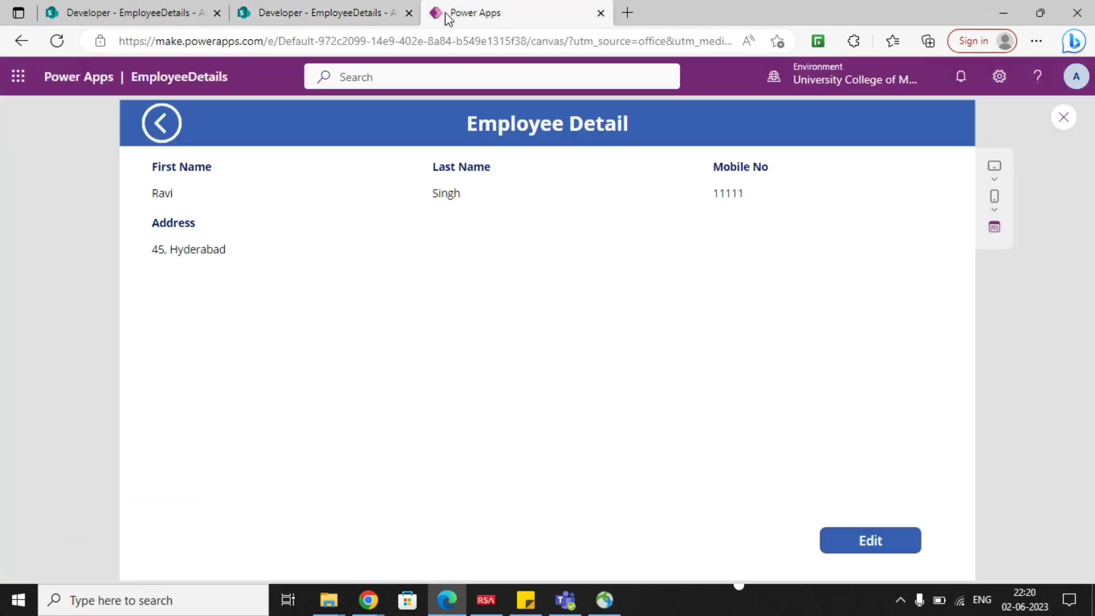
pyautogui.click(346, 11)
pyautogui.click(265, 349)
pyautogui.moveTo(437, 578); pyautogui.dragTo(467, 570)
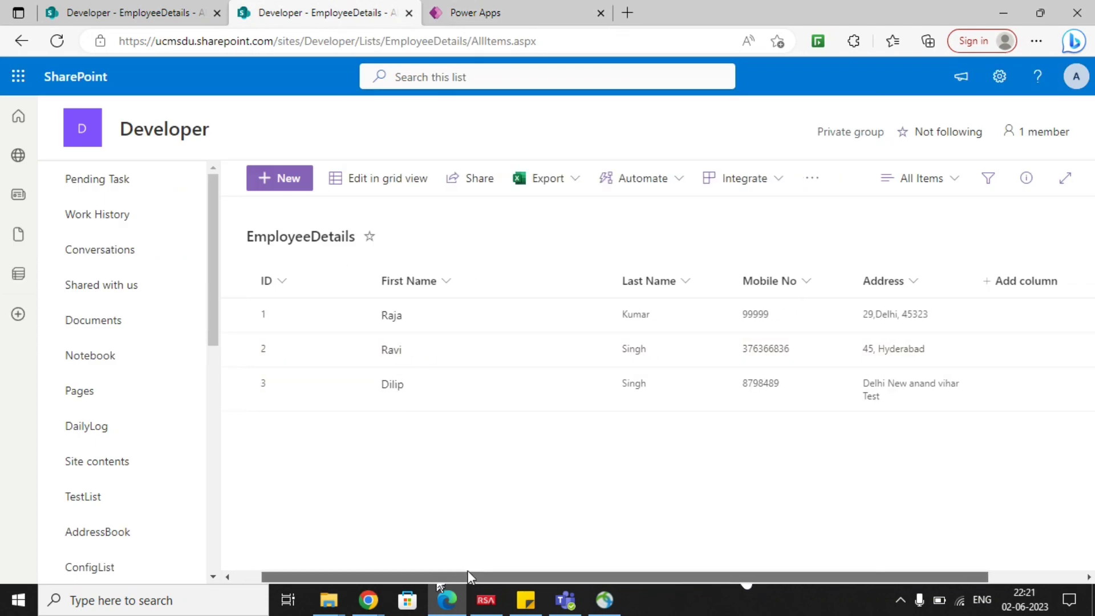
pyautogui.click(65, 46)
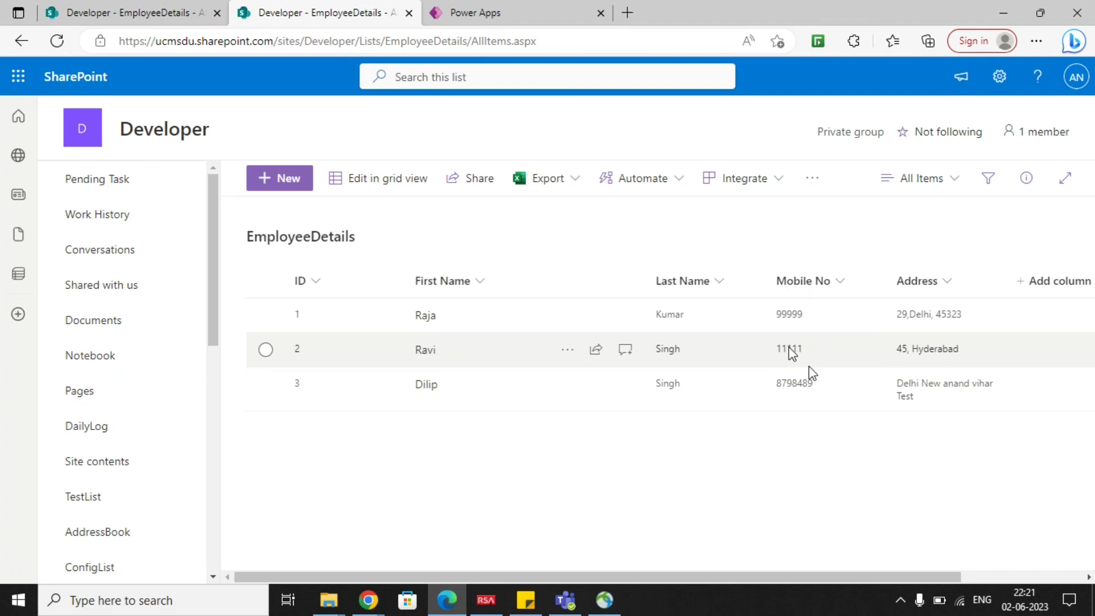
# Switch back to the Power Apps preview, test the Edit button on the employee details and return to the employee list.
pyautogui.click(467, 12)
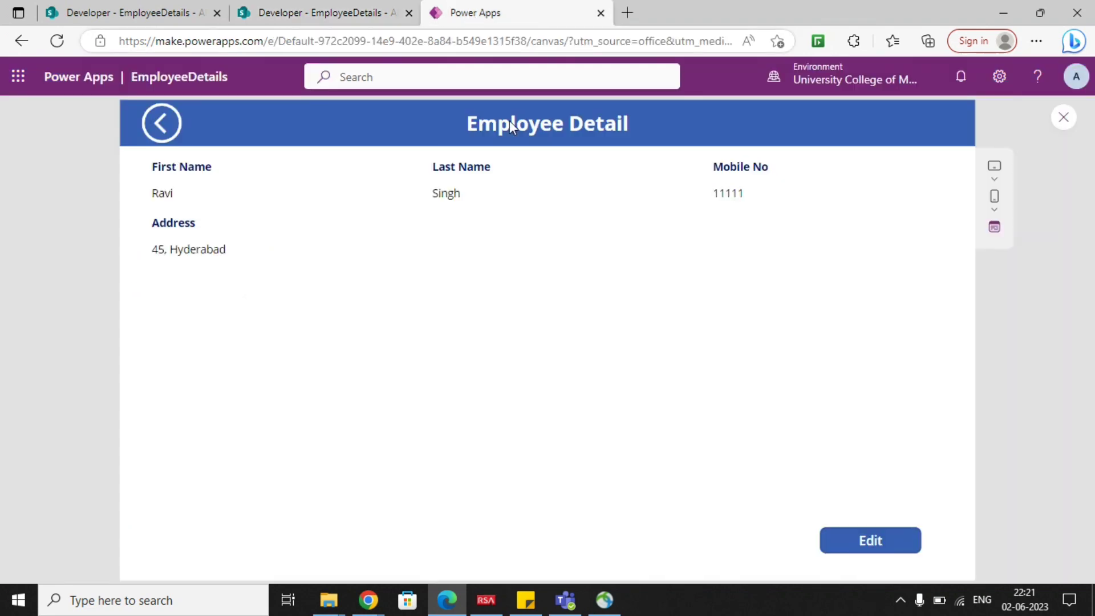
pyautogui.click(848, 539)
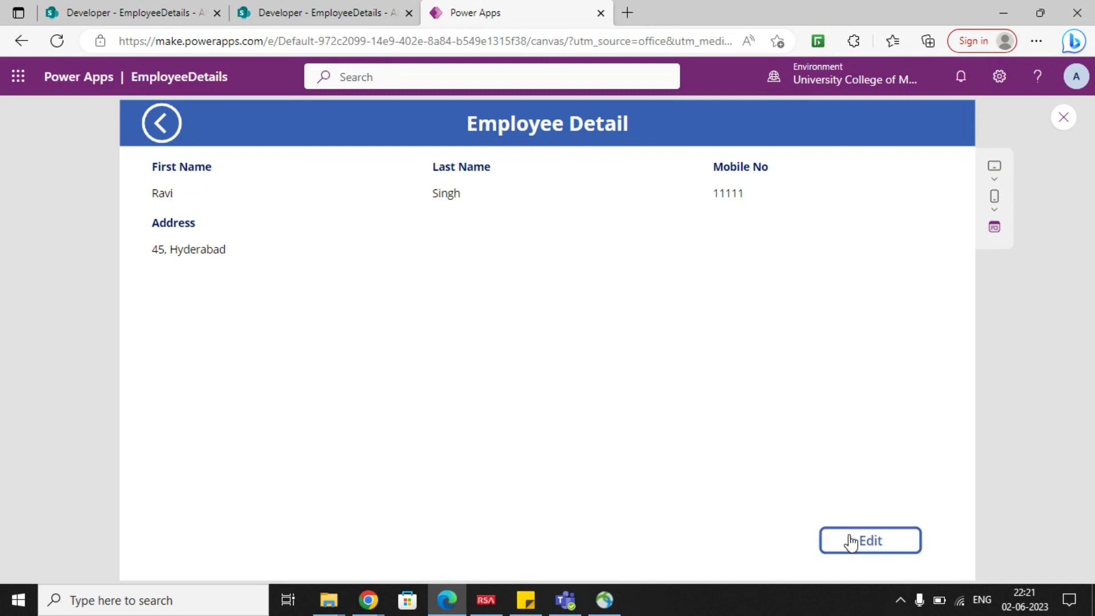
pyautogui.click(842, 549)
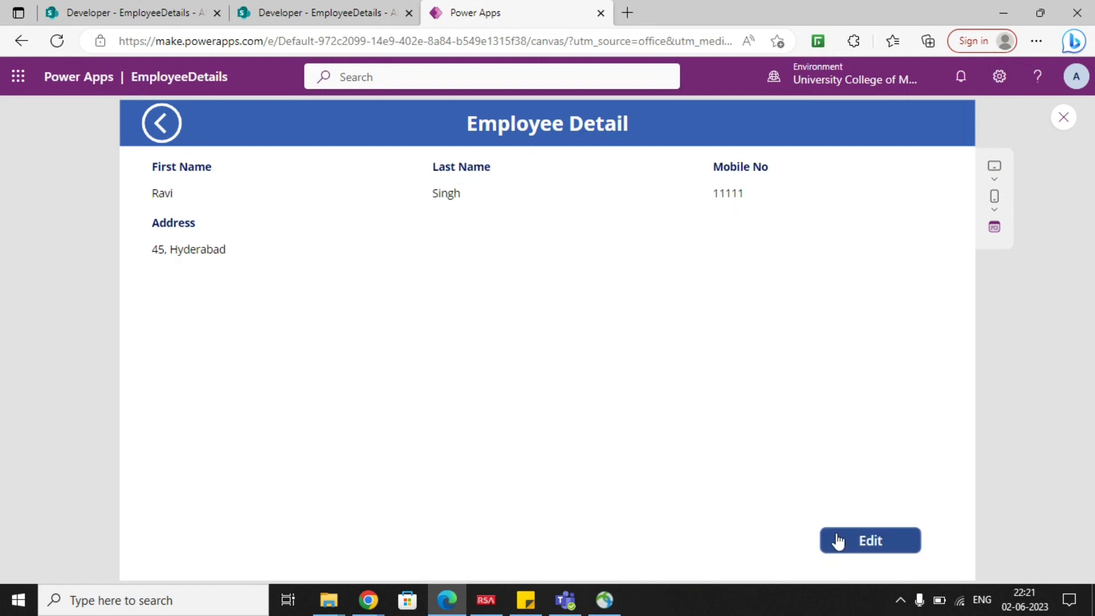
pyautogui.click(169, 137)
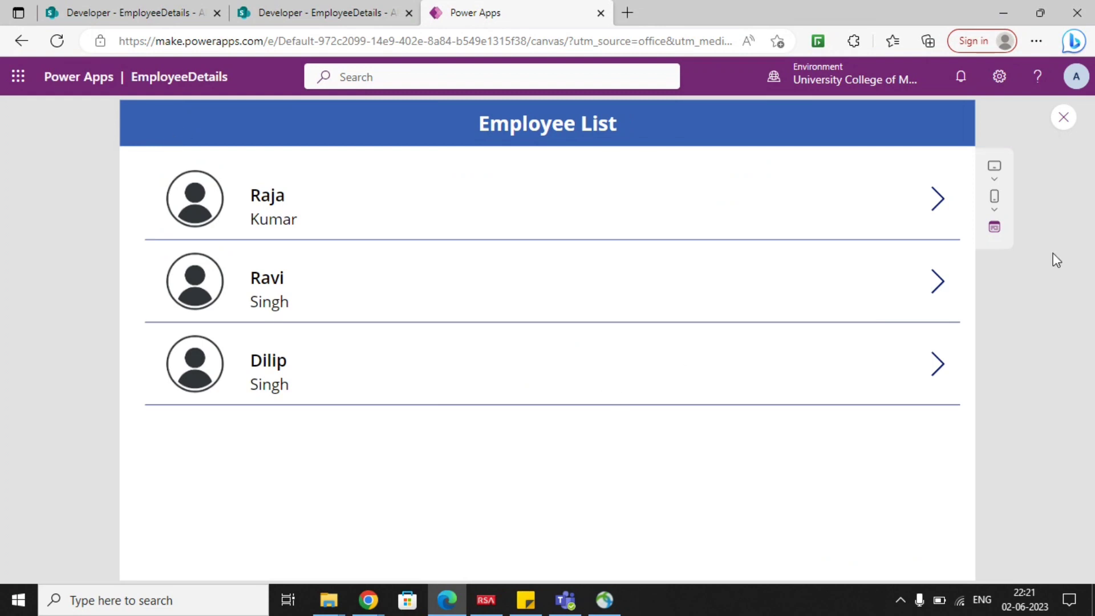
# Exit the preview, then save and publish this version of the EmployeeDetails app.
pyautogui.click(1068, 121)
pyautogui.click(684, 402)
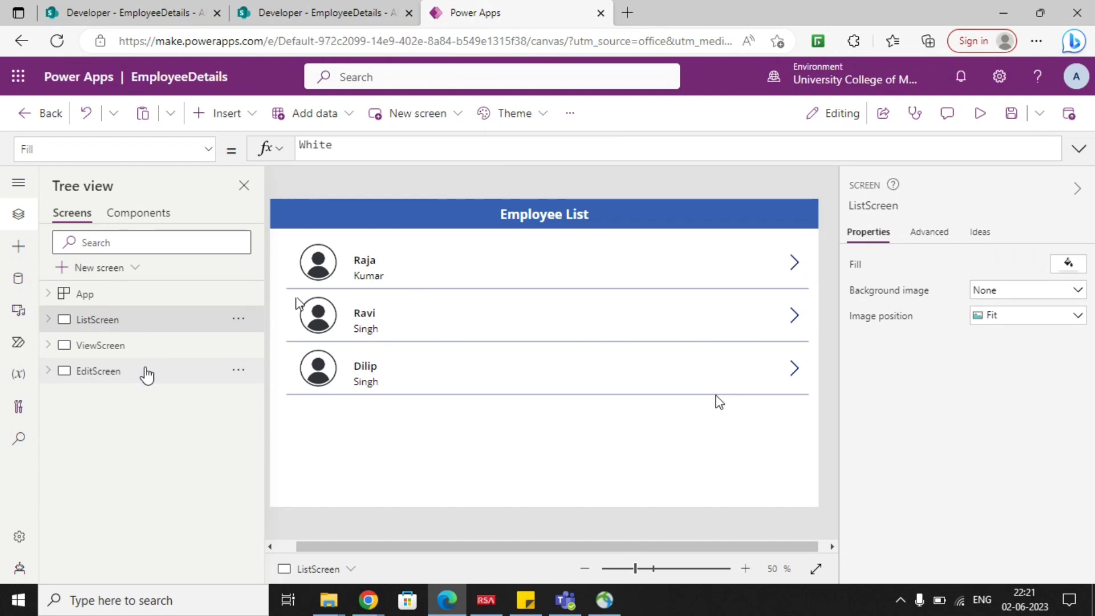
pyautogui.click(1017, 128)
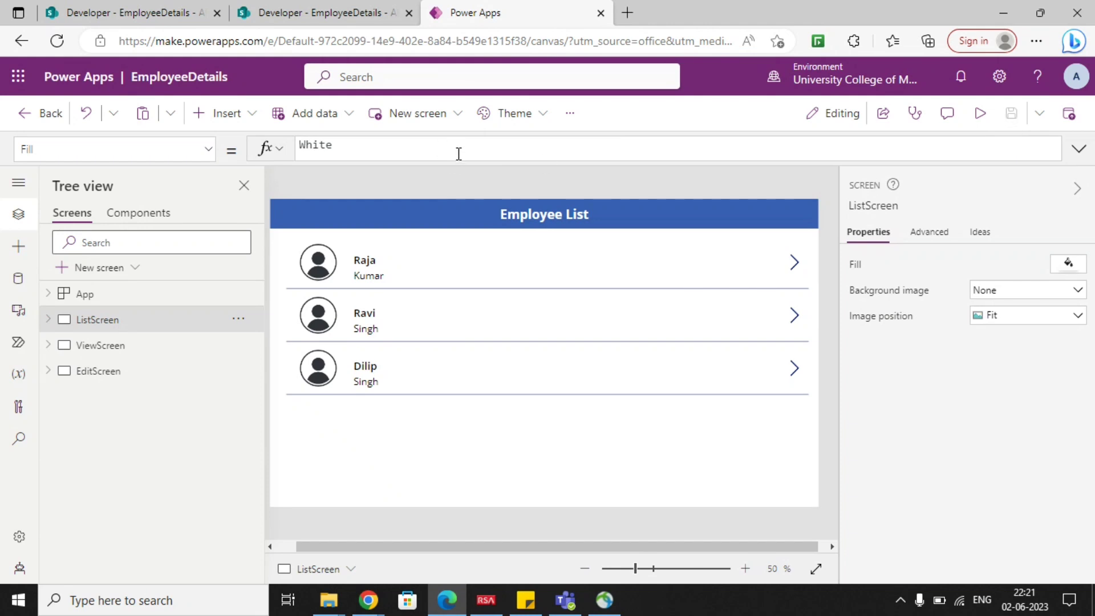
pyautogui.click(1068, 113)
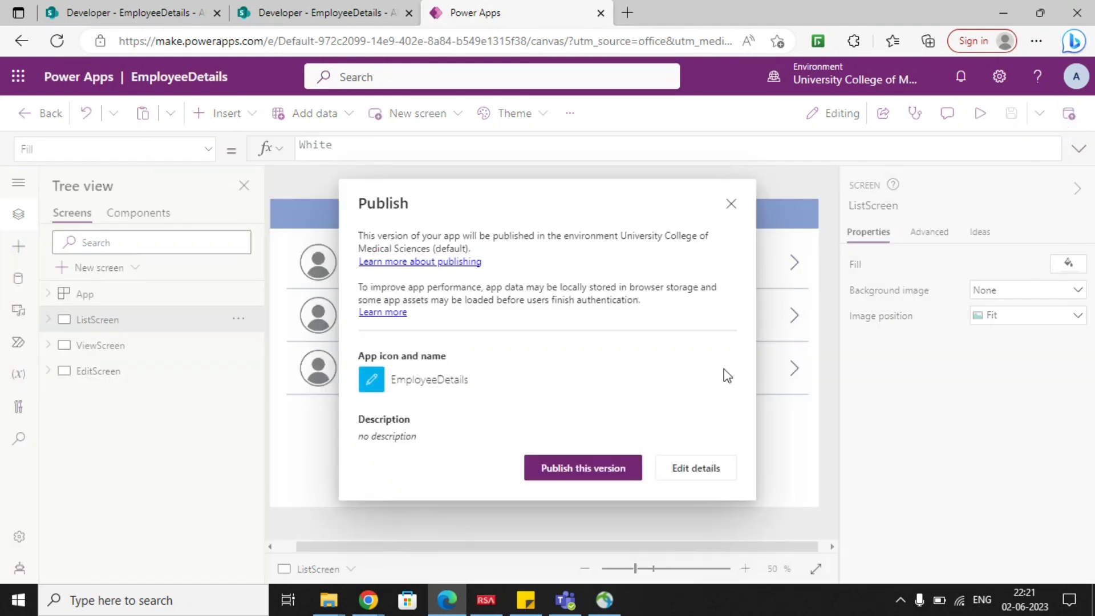
pyautogui.click(613, 468)
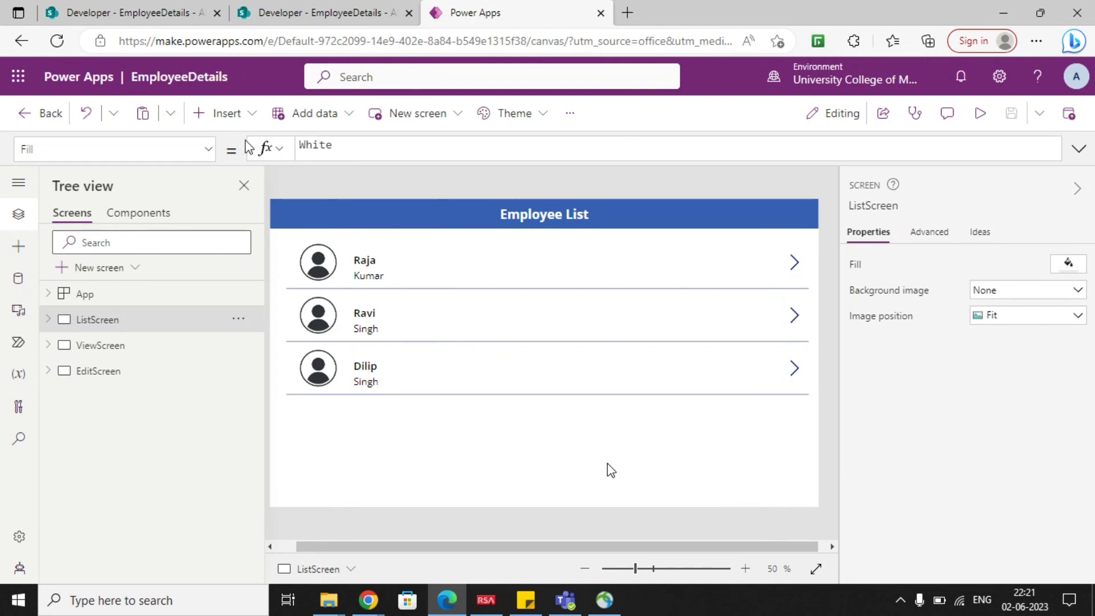
# Leave the editor for the Apps list and run the published EmployeeDetails app.
pyautogui.click(24, 116)
pyautogui.click(591, 382)
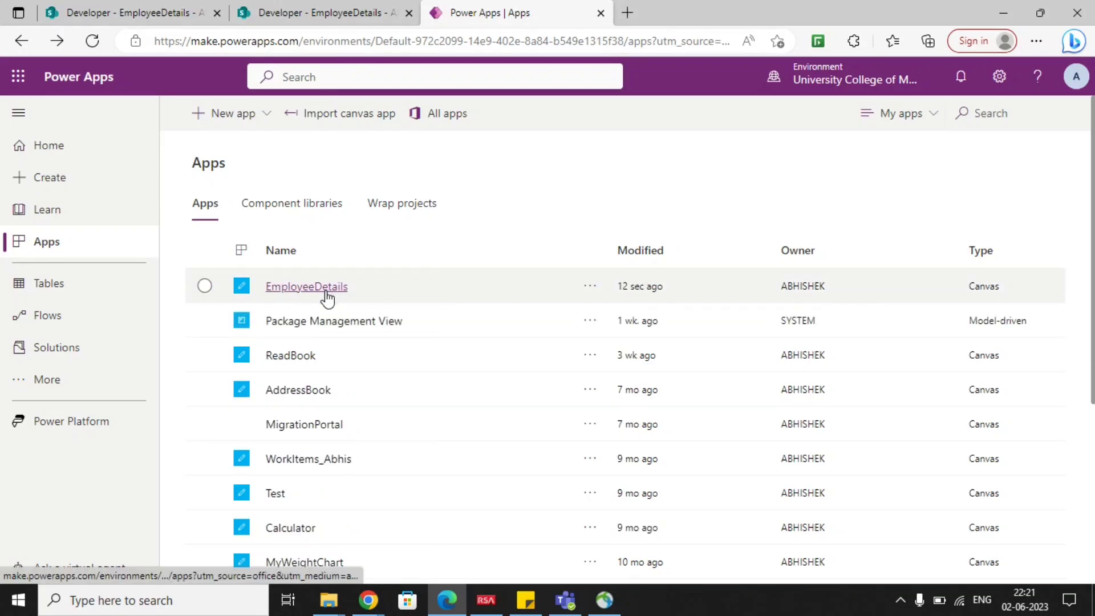
pyautogui.click(326, 298)
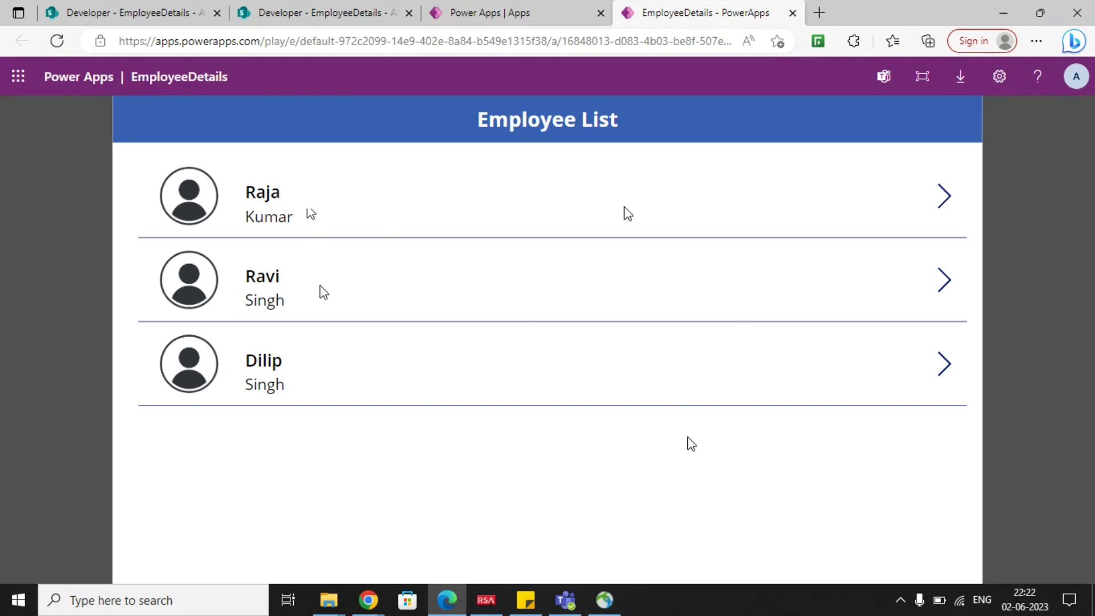
# Edit the second employee's record, append a postal code to the address, submit the update and return to the employee list.
pyautogui.click(944, 285)
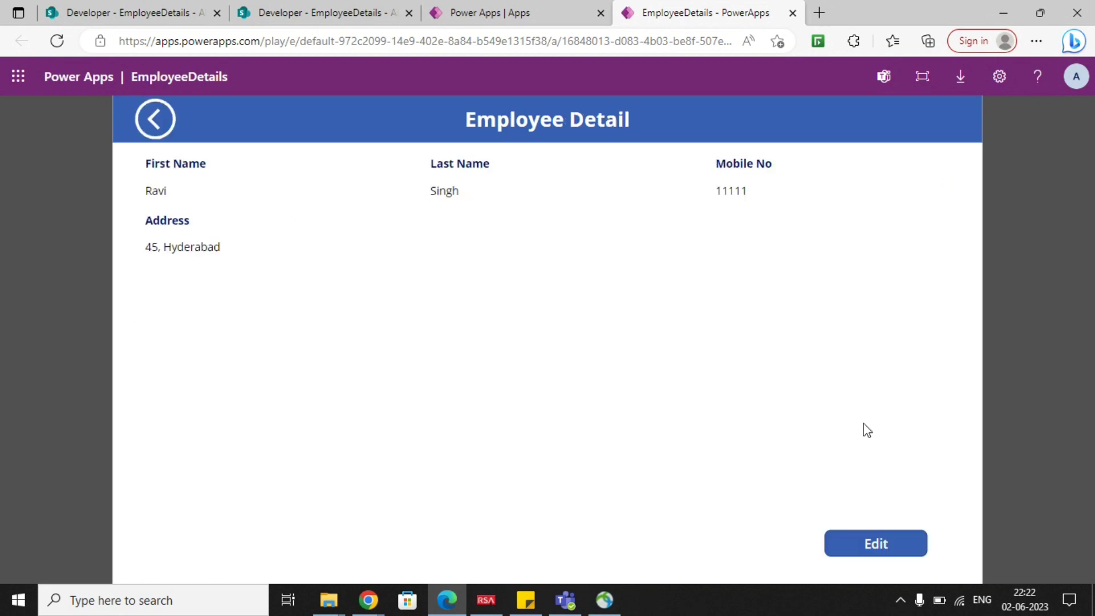
pyautogui.click(895, 550)
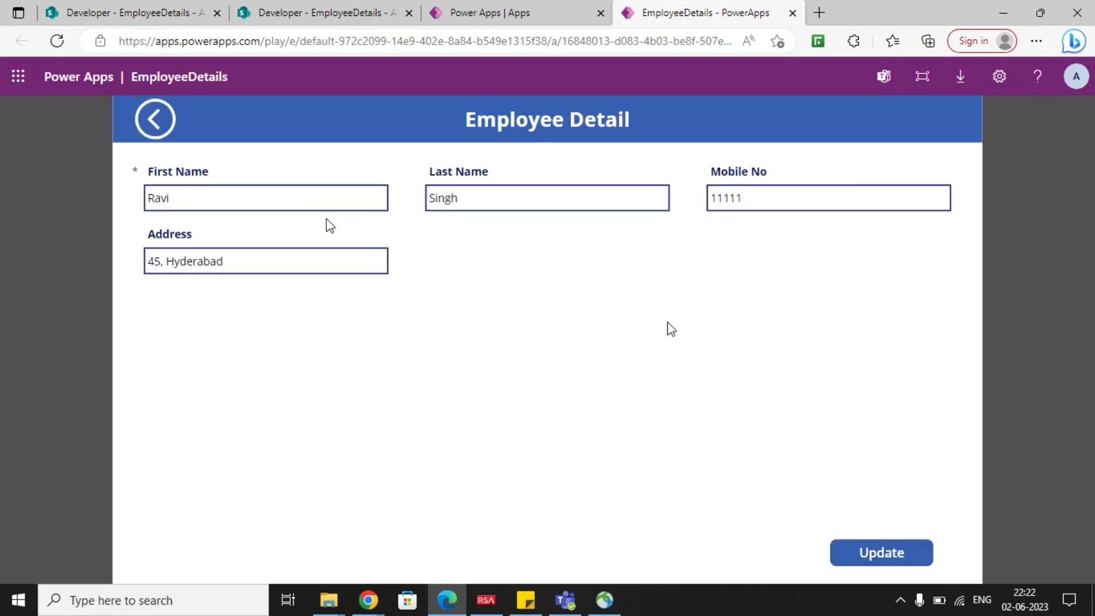
pyautogui.click(240, 260)
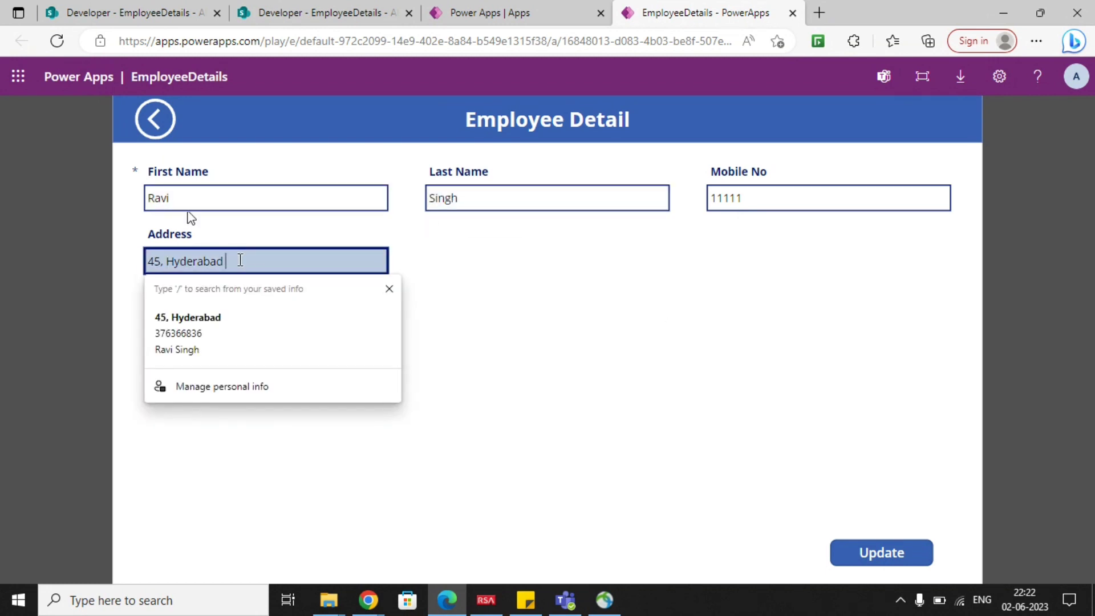
pyautogui.write('Pri')
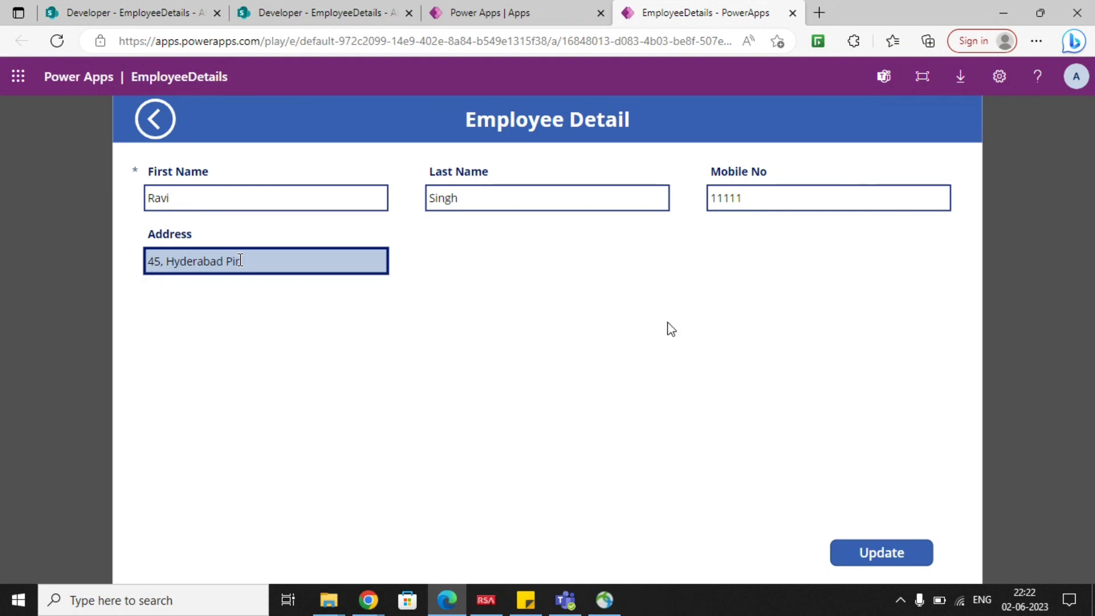
pyautogui.write(' 603102')
pyautogui.click(316, 326)
pyautogui.click(881, 552)
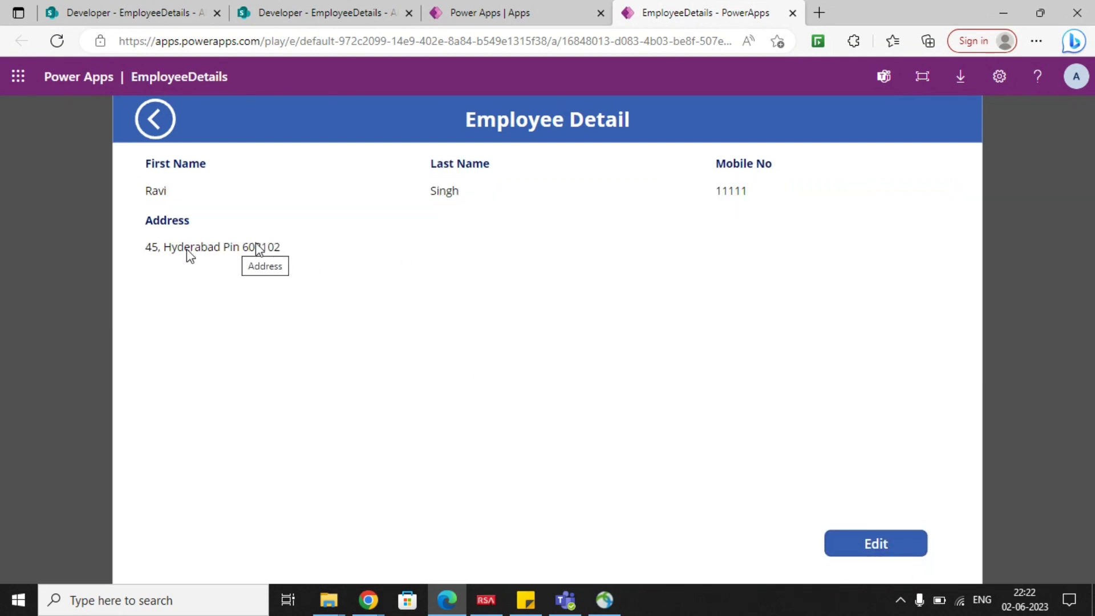
pyautogui.click(169, 122)
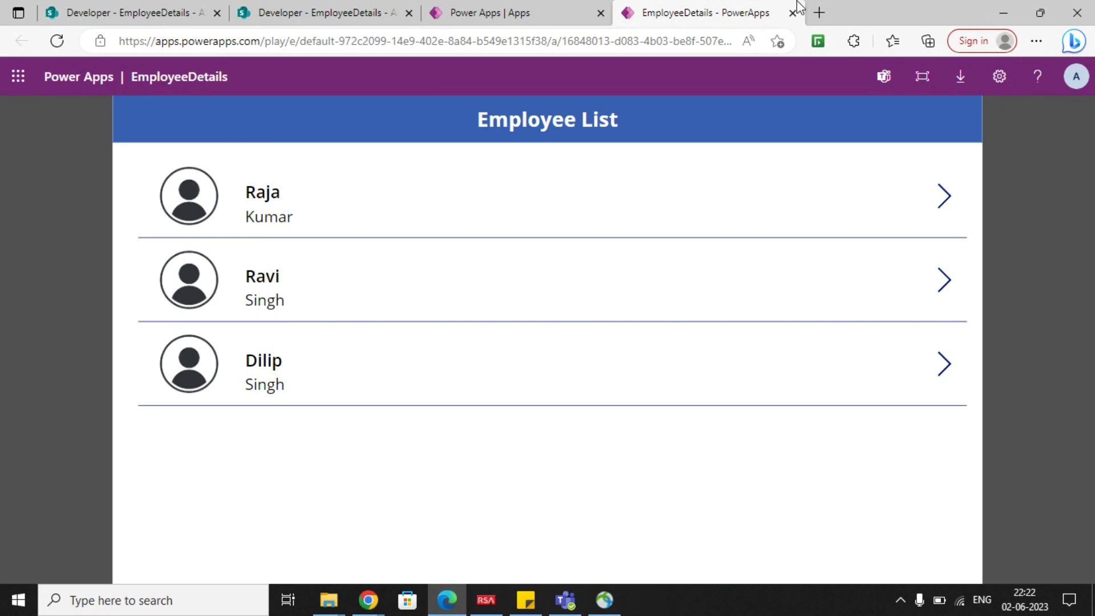
# Close the running app and reopen EmployeeDetails for editing, skipping the welcome dialog.
pyautogui.middleClick(664, 18)
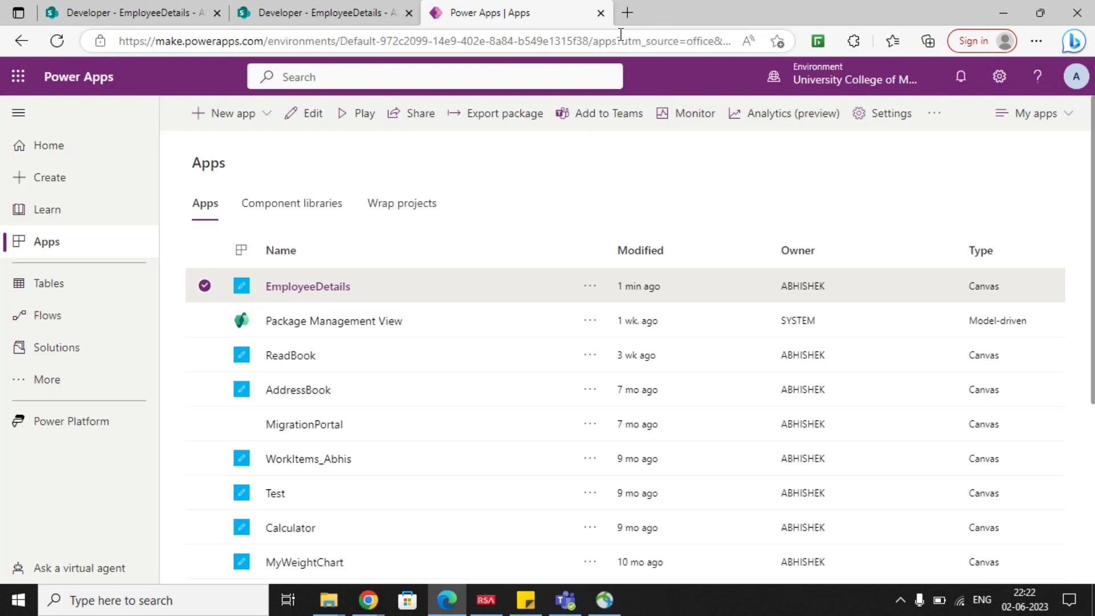
pyautogui.click(590, 288)
pyautogui.click(636, 275)
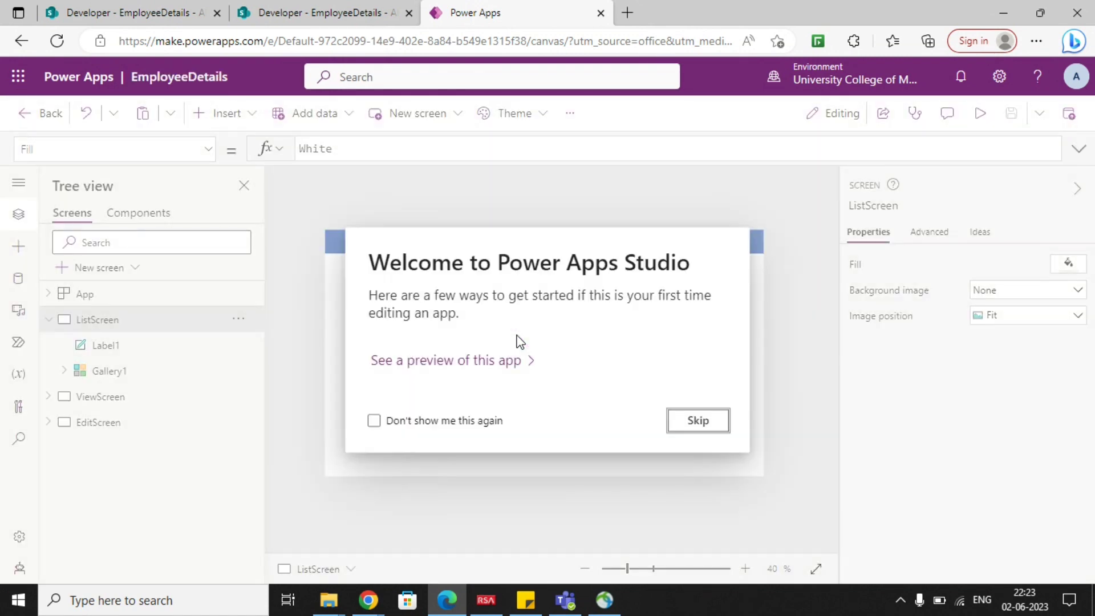
pyautogui.click(692, 422)
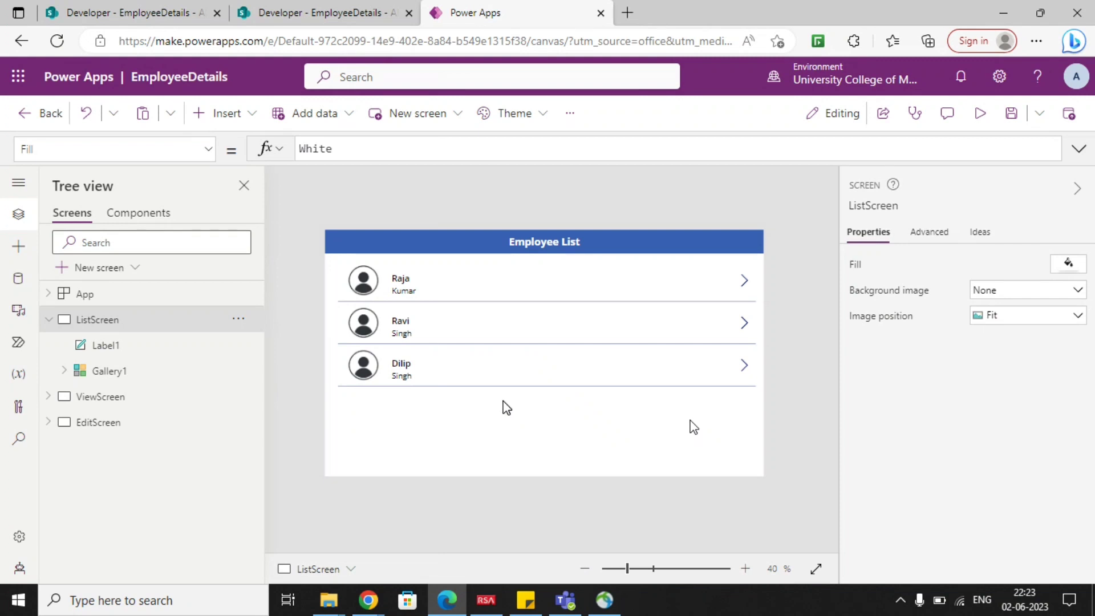
# Shorten the employee gallery on ListScreen to a height of about 560.
pyautogui.click(49, 320)
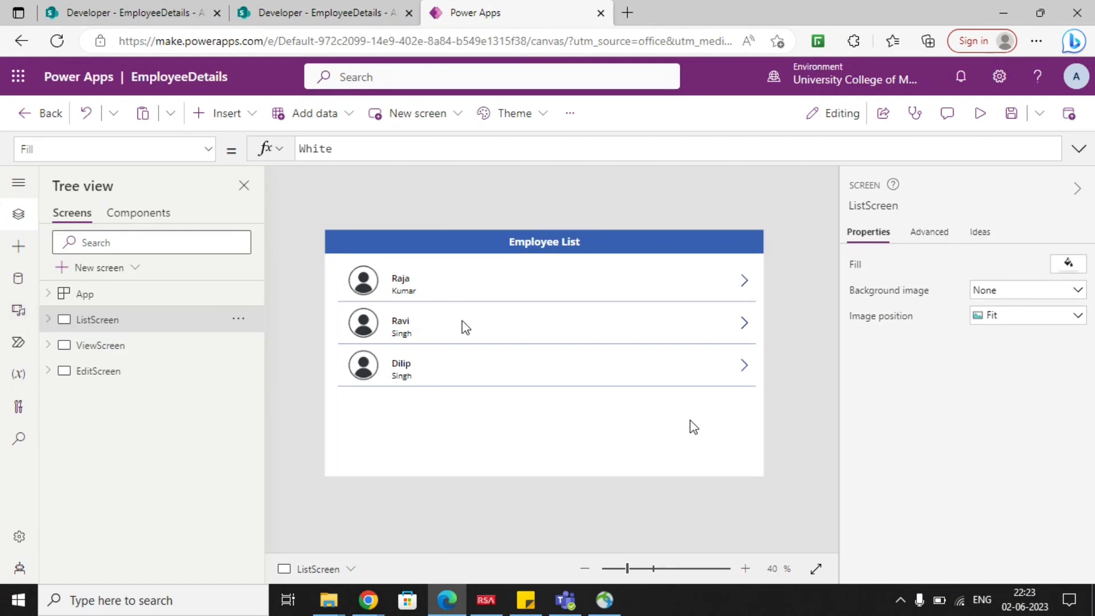
pyautogui.click(542, 415)
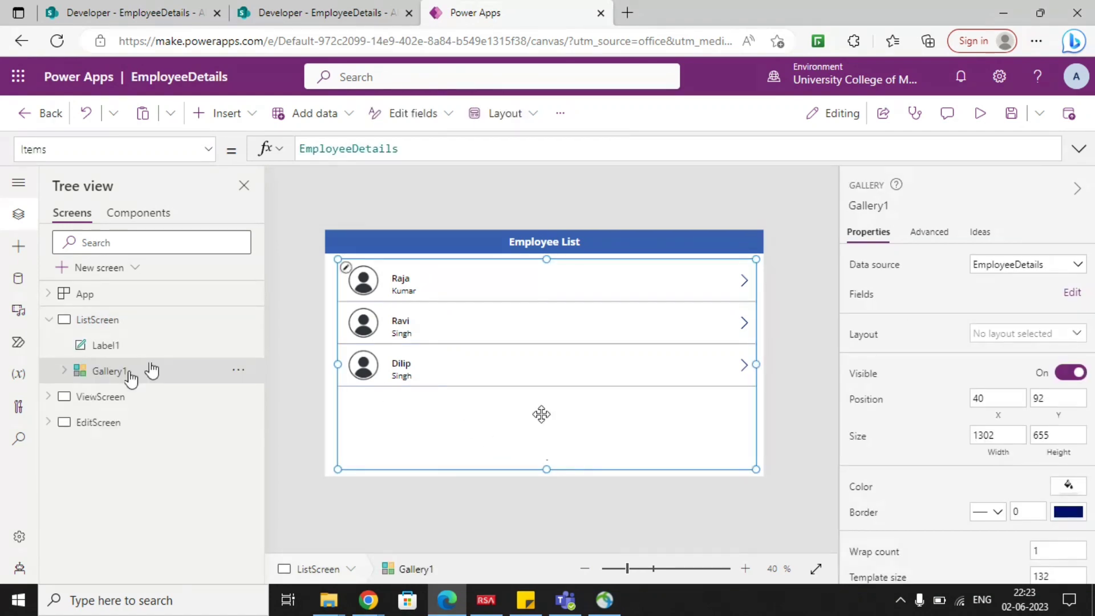
pyautogui.moveTo(546, 469); pyautogui.dragTo(548, 437)
# Insert a button on ListScreen, place it below the gallery at about X 1082, Y 710, and set its text to Add.
pyautogui.click(231, 114)
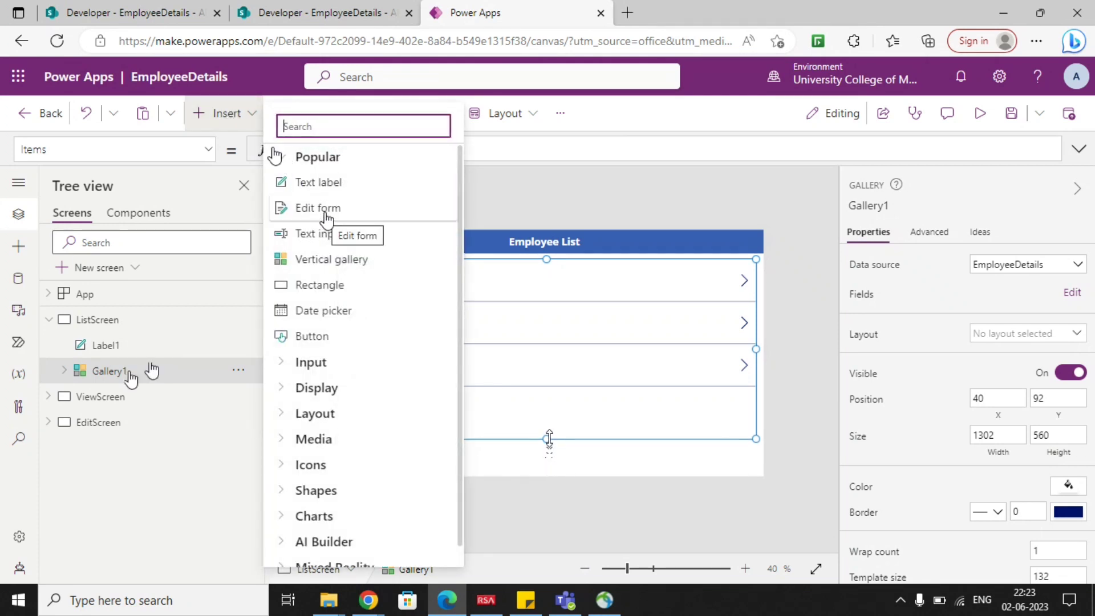
pyautogui.write('butt')
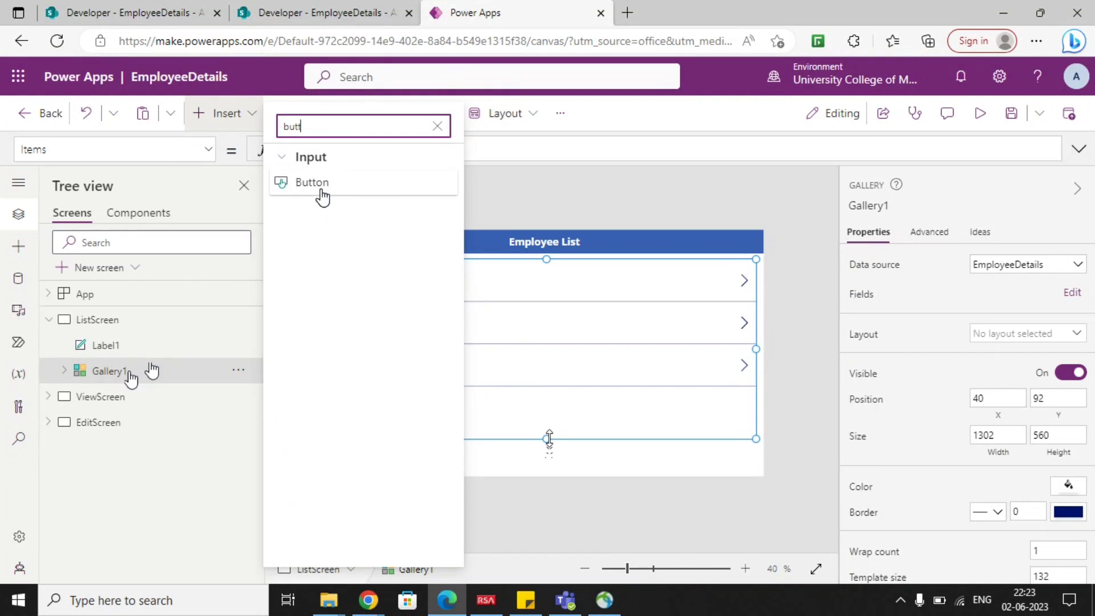
pyautogui.click(322, 192)
pyautogui.moveTo(382, 259); pyautogui.dragTo(710, 465)
pyautogui.click(1007, 263)
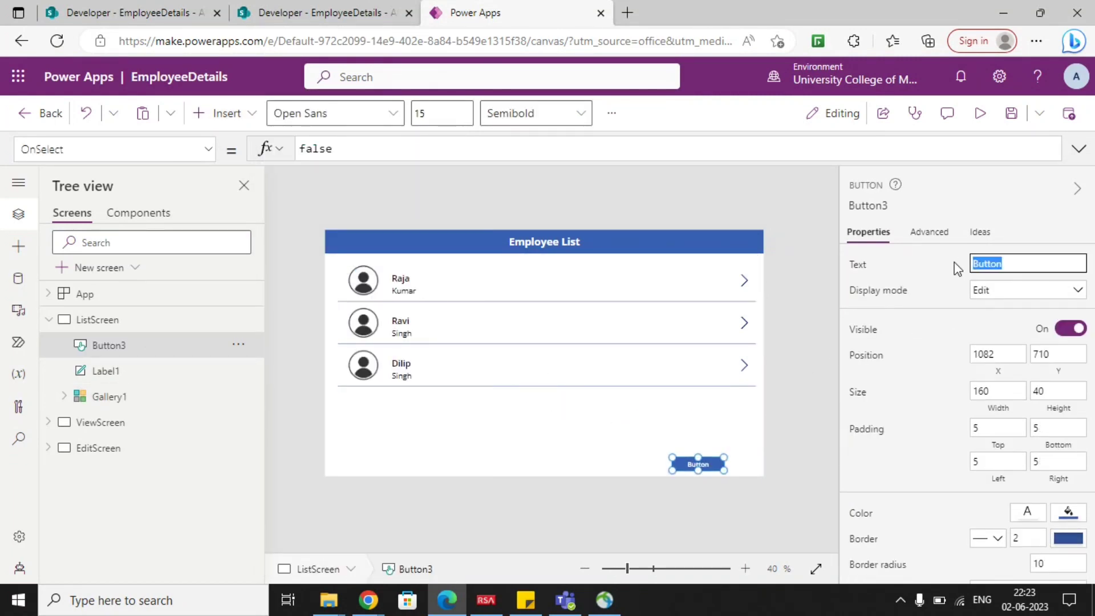
pyautogui.write('Add')
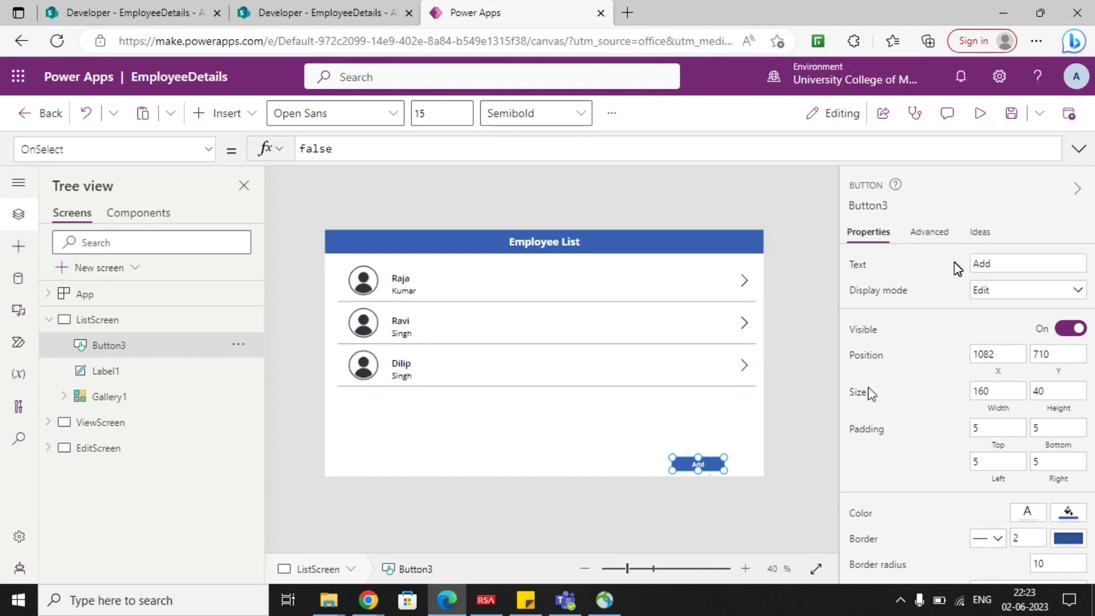
pyautogui.click(774, 435)
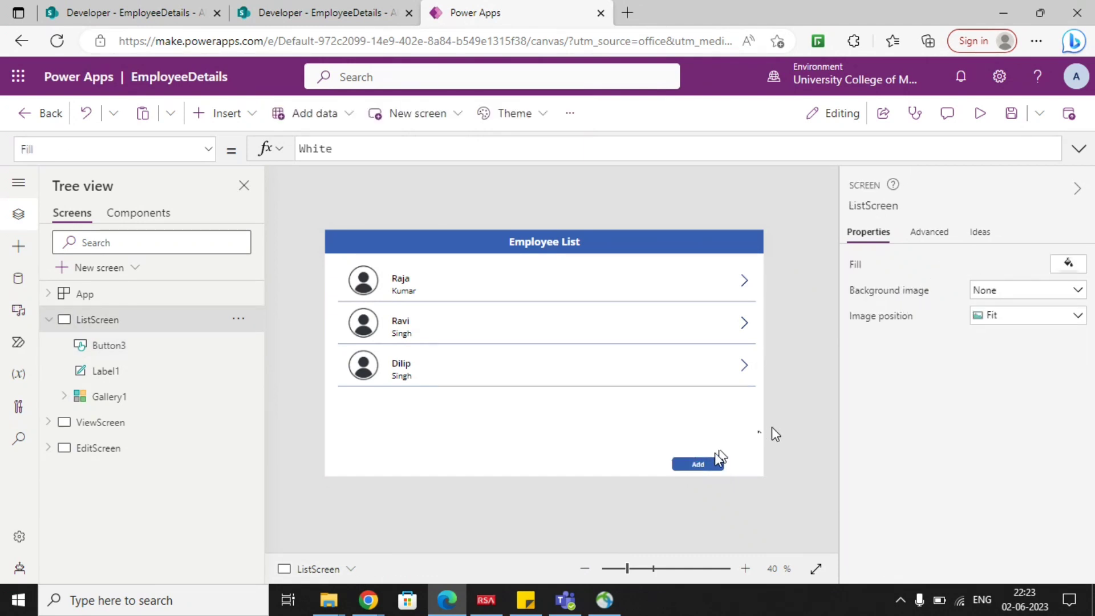
# Duplicate EditScreen and rename the copy NewScreen.
pyautogui.click(49, 320)
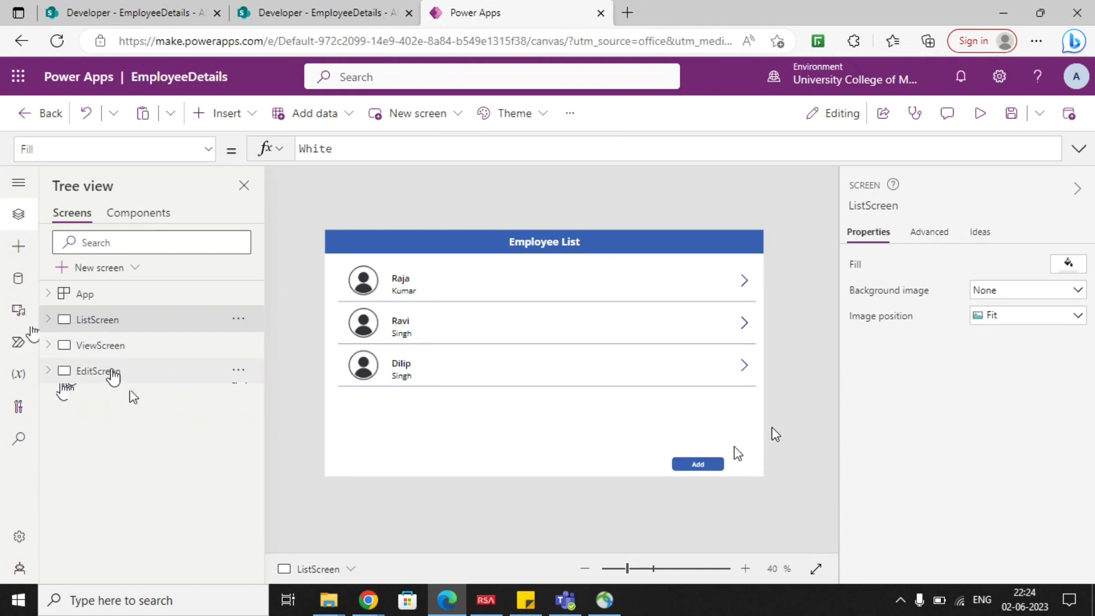
pyautogui.click(172, 376)
pyautogui.click(239, 373)
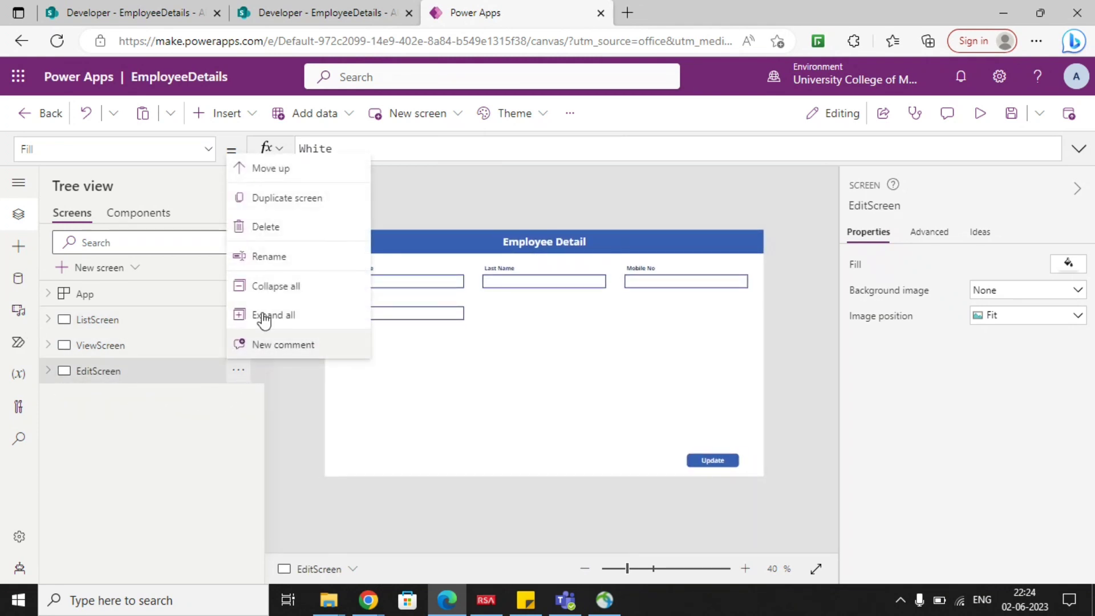
pyautogui.click(286, 207)
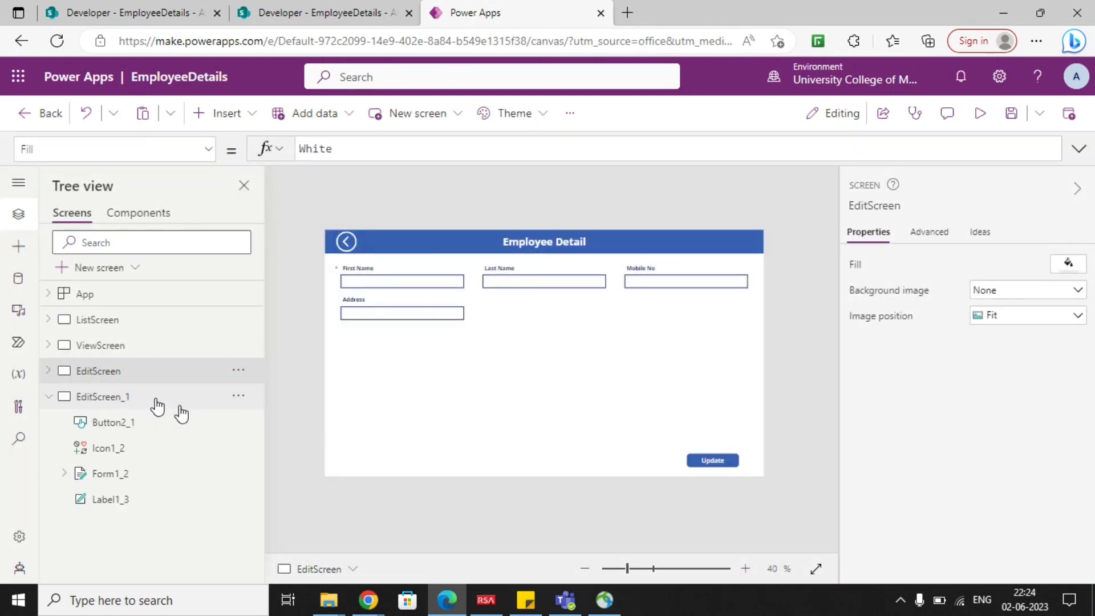
pyautogui.click(157, 406)
pyautogui.click(238, 396)
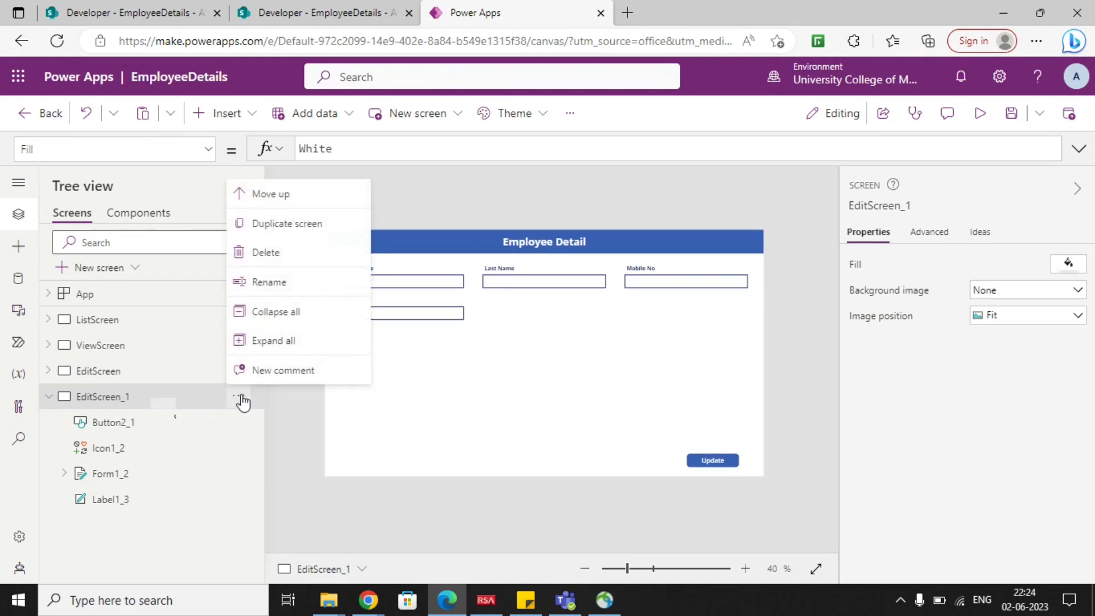
pyautogui.click(269, 282)
pyautogui.write('New')
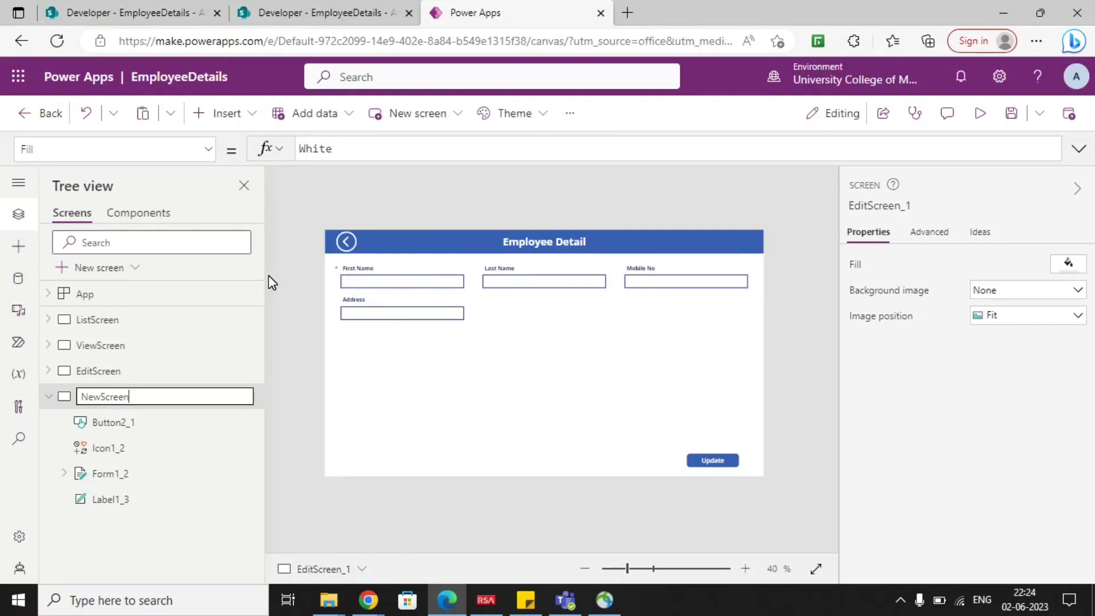
pyautogui.click(275, 437)
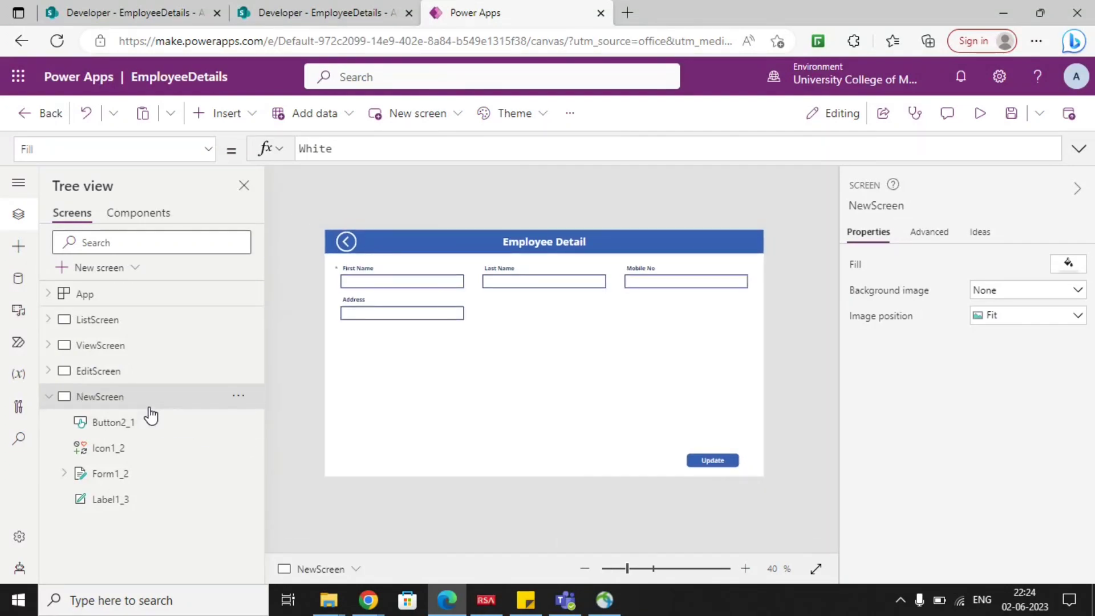
# Set the default mode of the form on NewScreen to New.
pyautogui.click(419, 378)
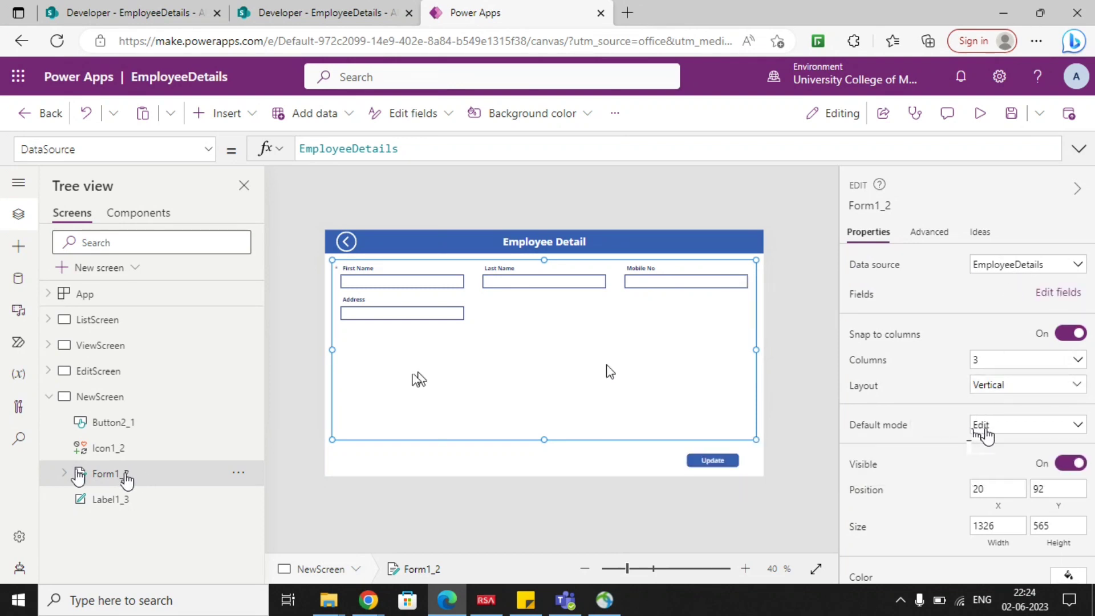
pyautogui.click(995, 427)
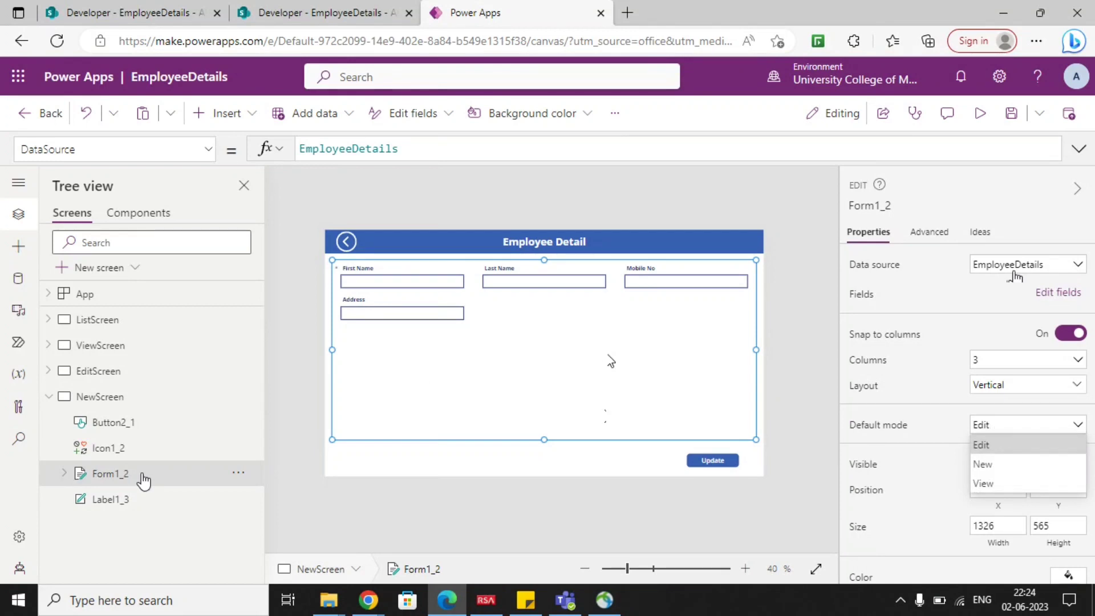
pyautogui.click(990, 463)
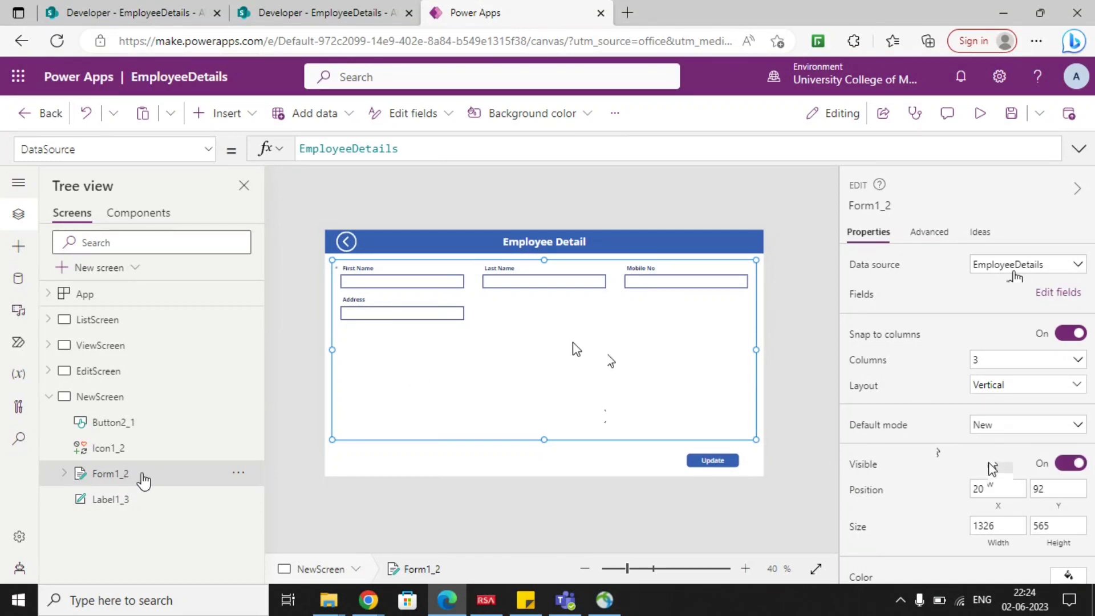
# Change the text of the Update button on NewScreen to Submit.
pyautogui.click(709, 462)
pyautogui.doubleClick(1011, 263)
pyautogui.write('Su')
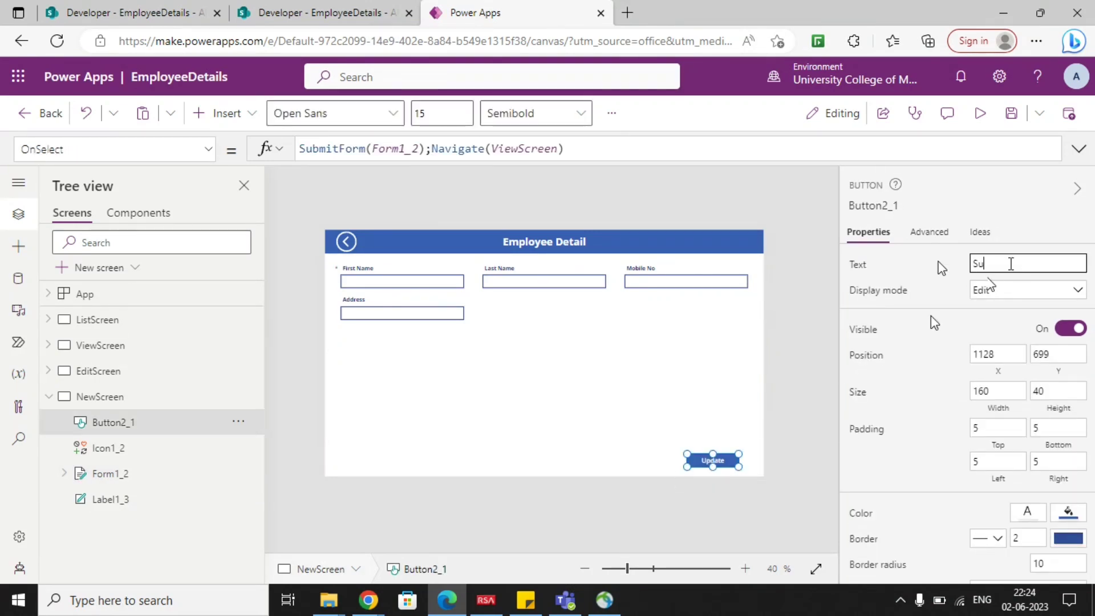
pyautogui.write('bmit')
pyautogui.click(770, 460)
# Compare the form's name on NewScreen with the one referenced in the Submit button's OnSelect formula.
pyautogui.click(706, 462)
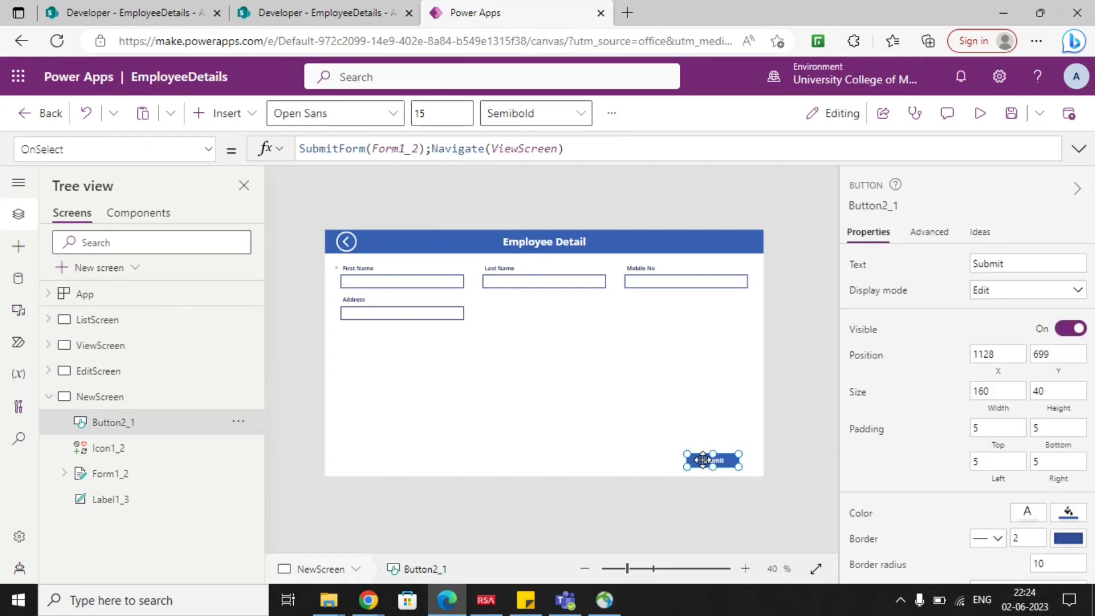
pyautogui.click(520, 368)
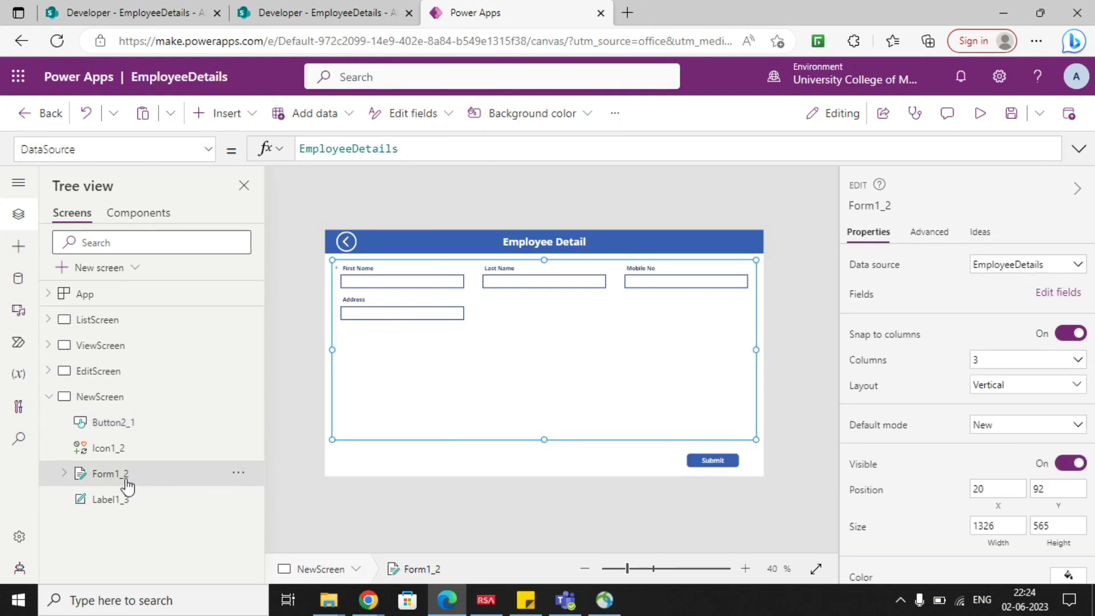
pyautogui.click(716, 462)
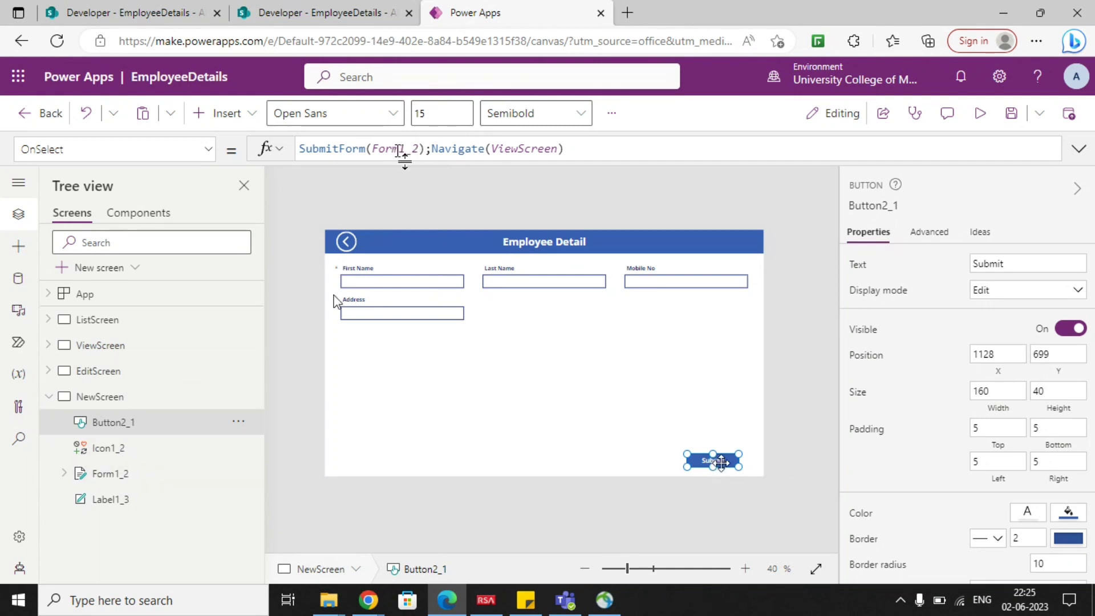
# Check the Submit button's formula against the form on NewScreen and change its navigation target, giving SubmitForm(Form1_2);Navigate(ListScreen).
pyautogui.click(166, 477)
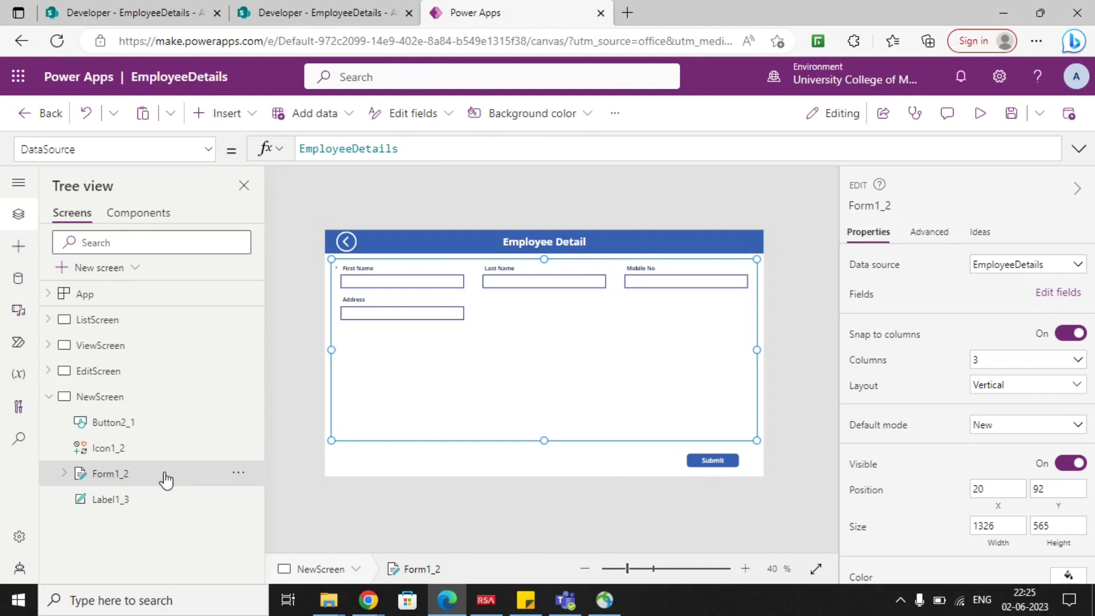
pyautogui.click(713, 460)
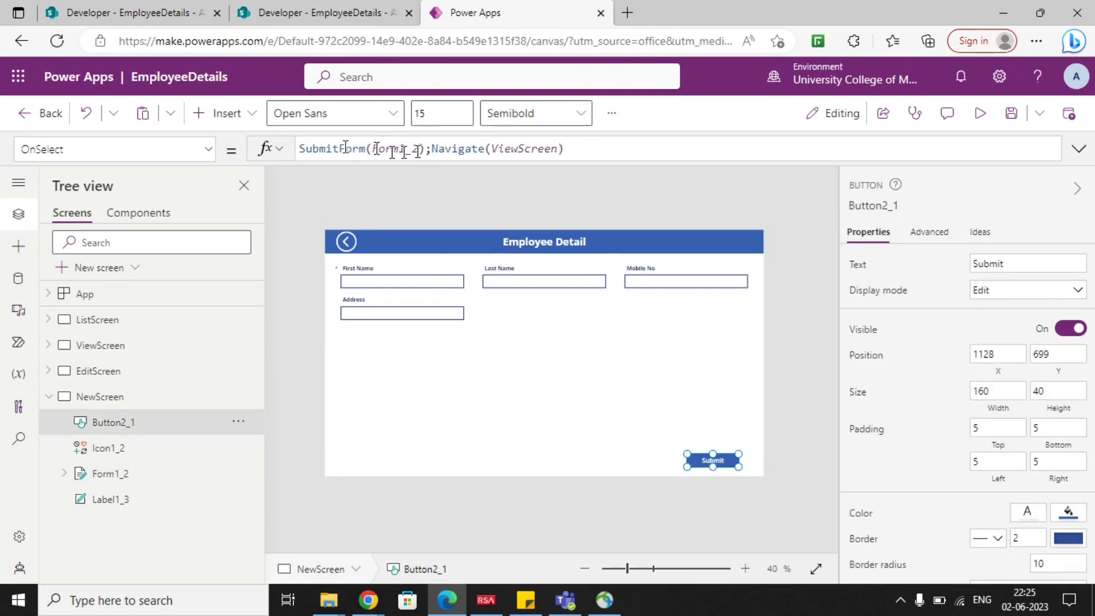
pyautogui.click(490, 329)
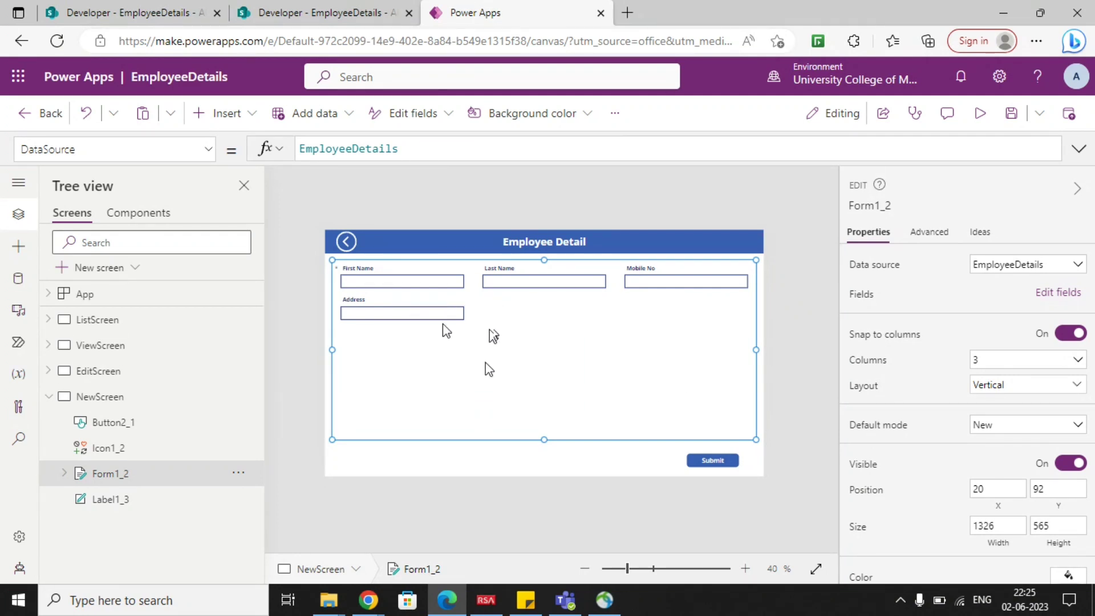
pyautogui.click(707, 461)
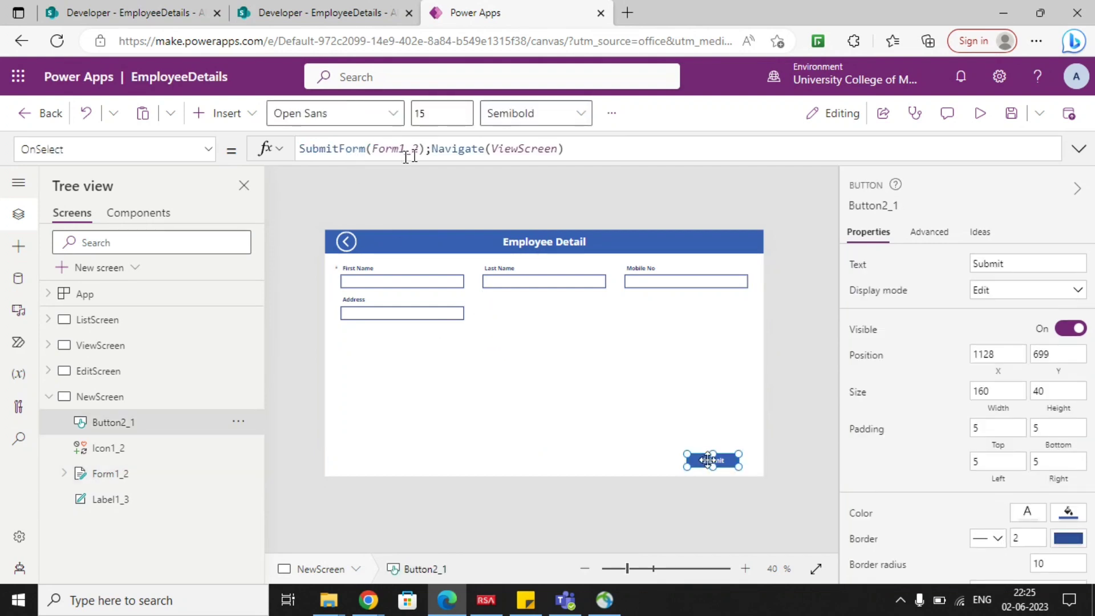
pyautogui.doubleClick(520, 149)
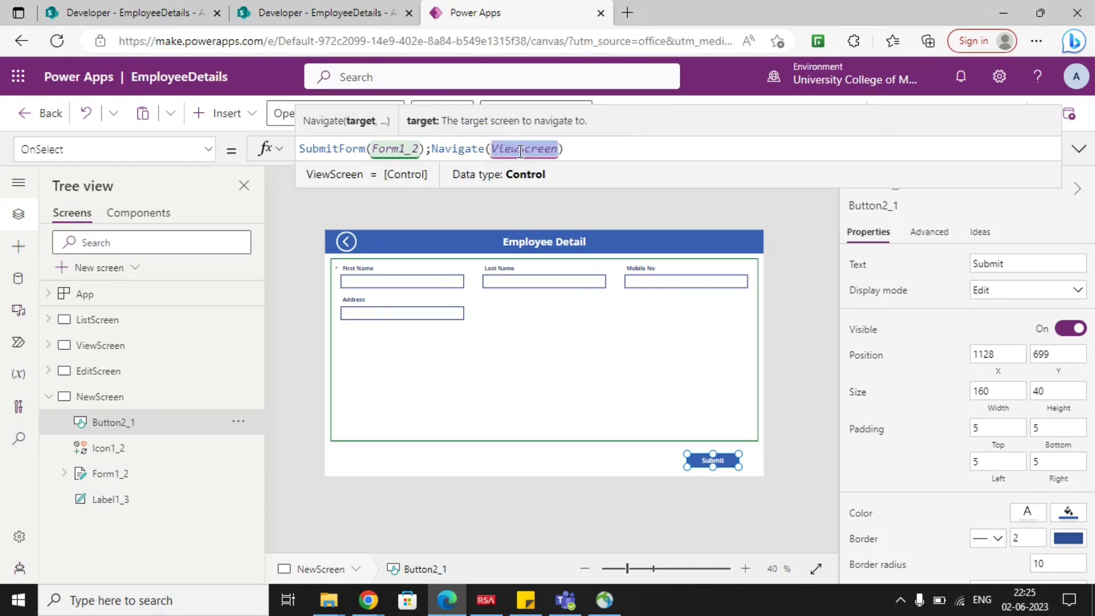
pyautogui.write('ListS')
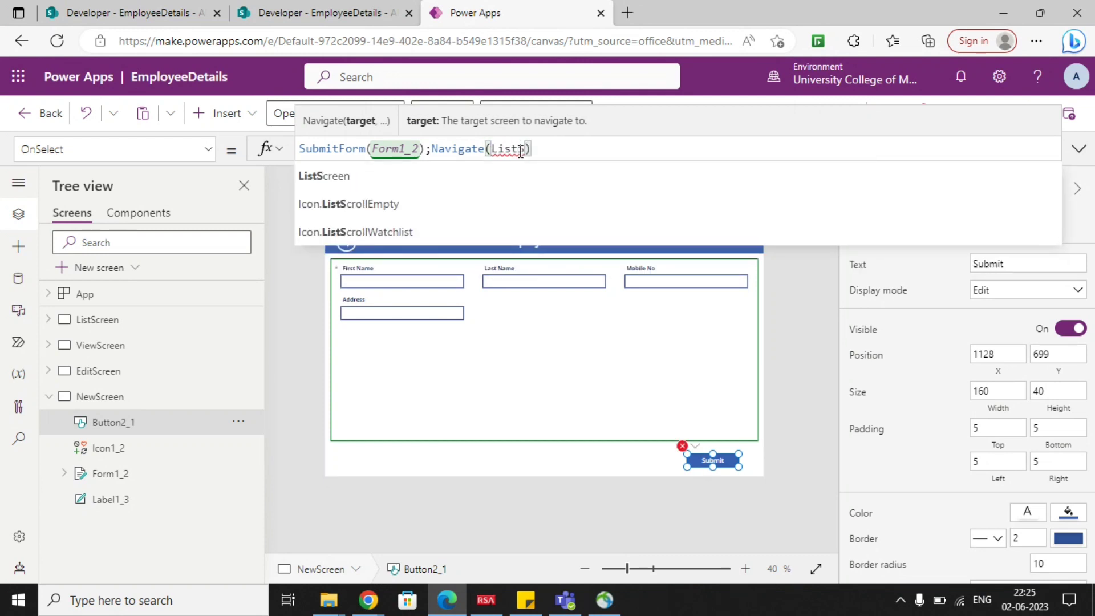
pyautogui.press('Tab')
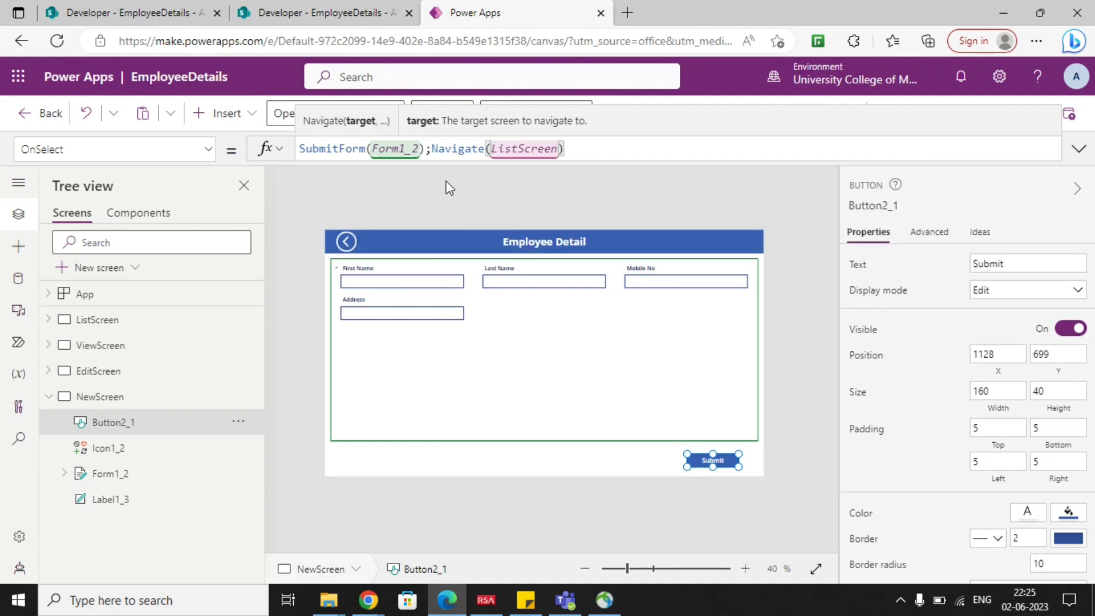
pyautogui.click(744, 208)
# Preview the app from ListScreen to test the Add button, and return to editing.
pyautogui.click(137, 399)
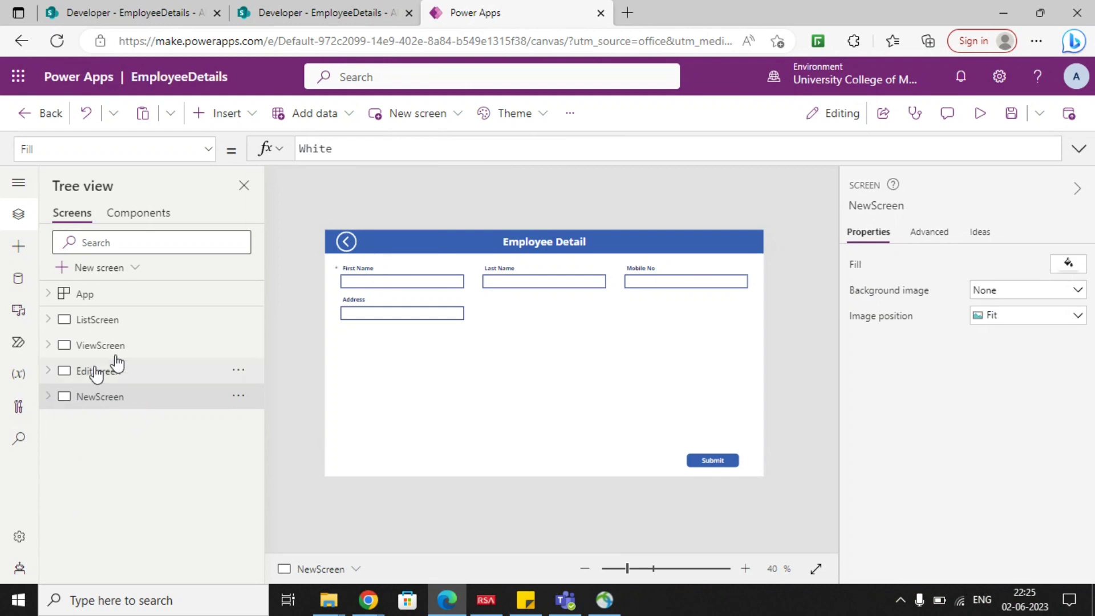
pyautogui.click(125, 323)
pyautogui.click(978, 114)
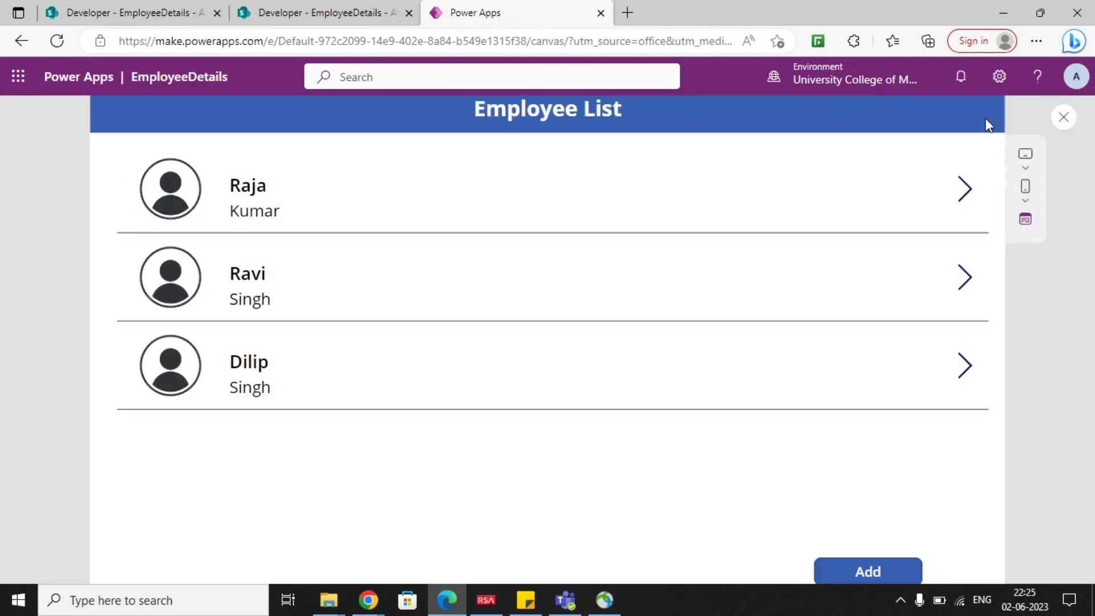
pyautogui.click(845, 562)
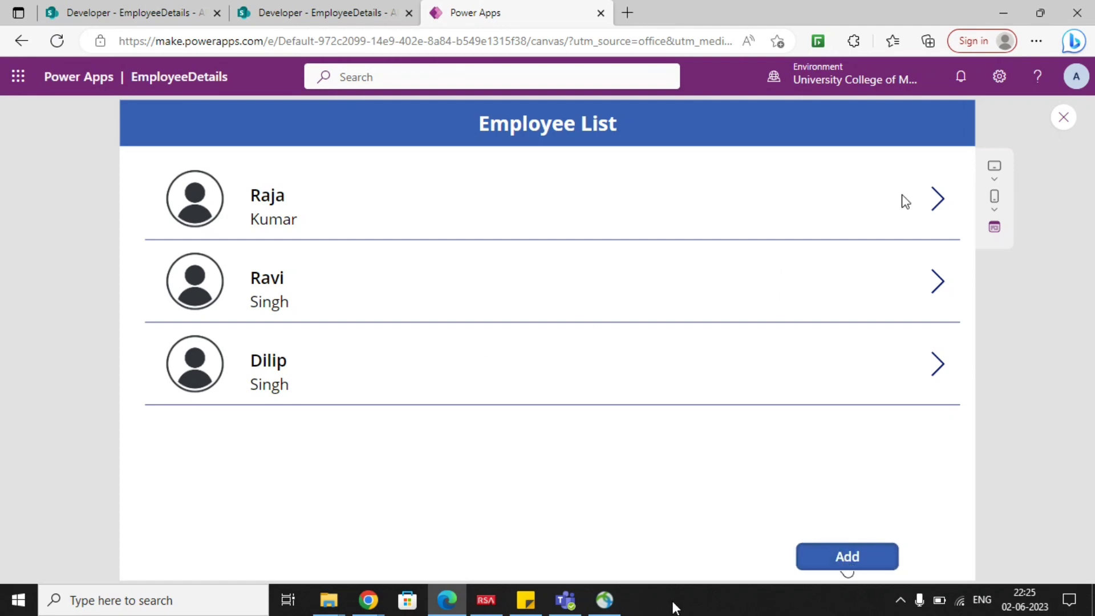
pyautogui.click(834, 564)
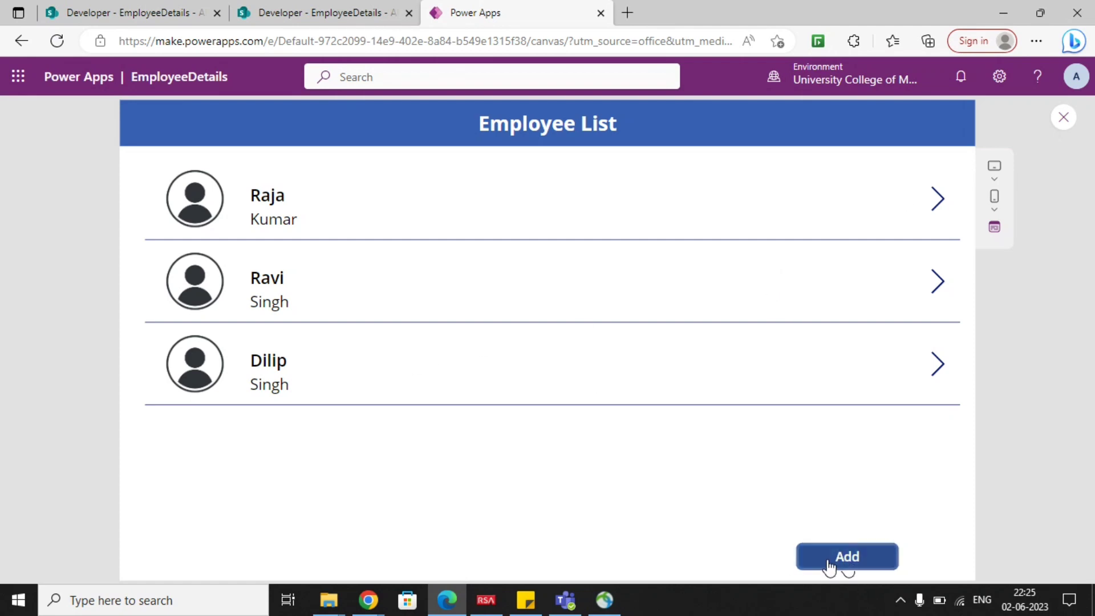
pyautogui.click(1064, 118)
pyautogui.click(696, 400)
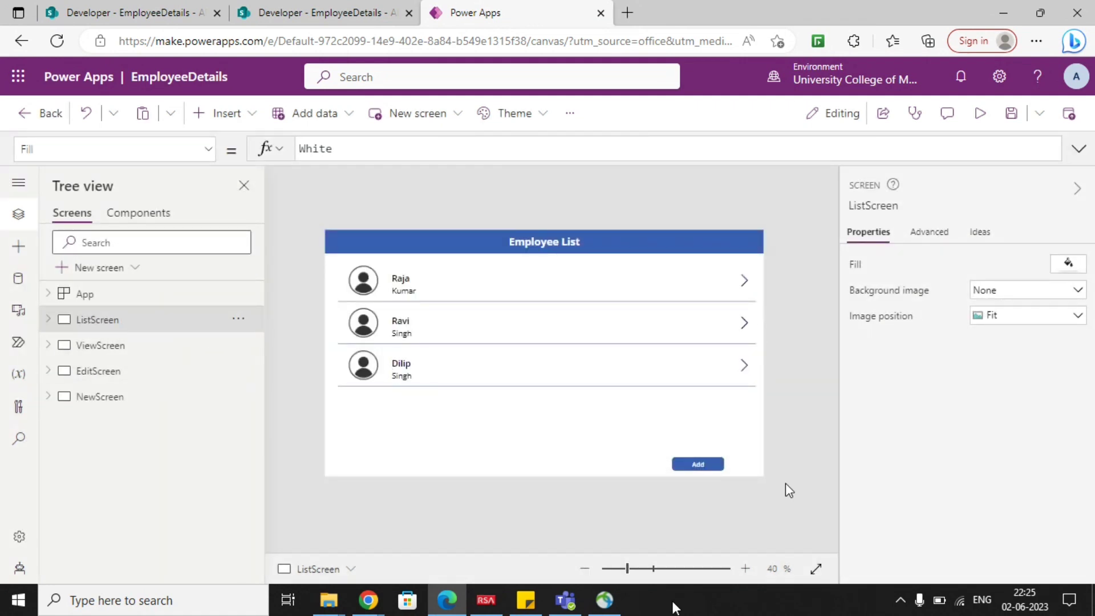
# Set the OnSelect formula of the Add button on ListScreen to Navigate(NewScreen).
pyautogui.click(699, 463)
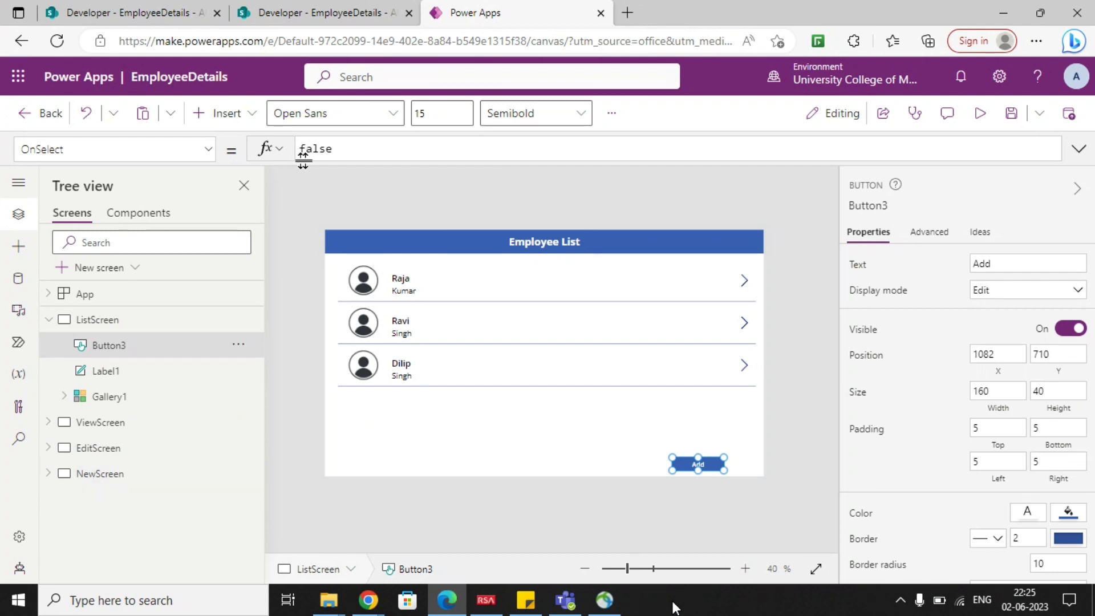
pyautogui.moveTo(333, 153); pyautogui.dragTo(293, 146)
pyautogui.press('BackSpace')
pyautogui.write('Navig')
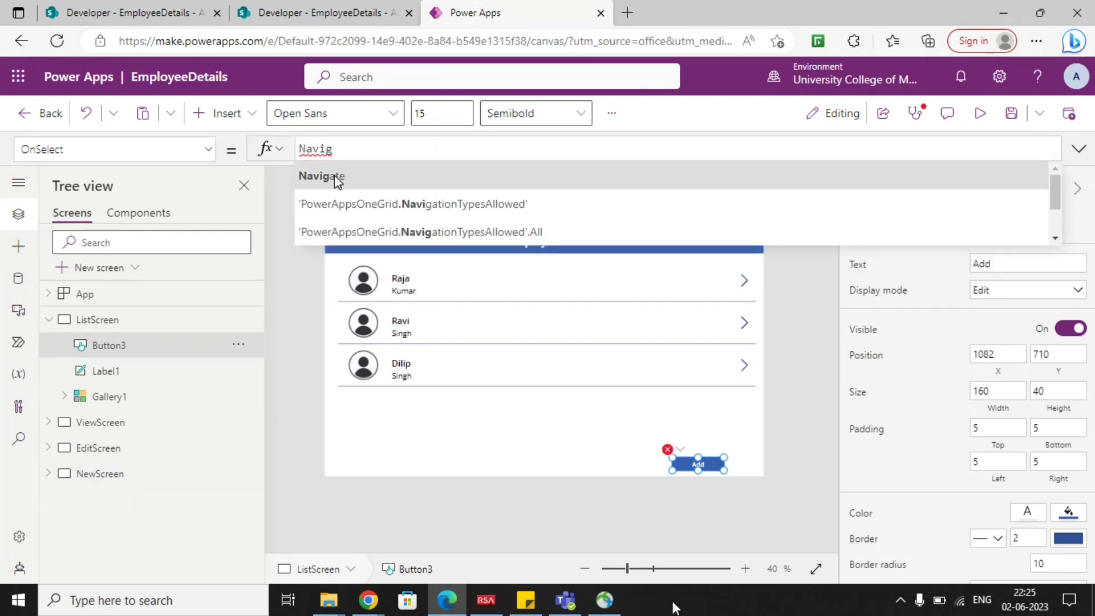
pyautogui.click(321, 176)
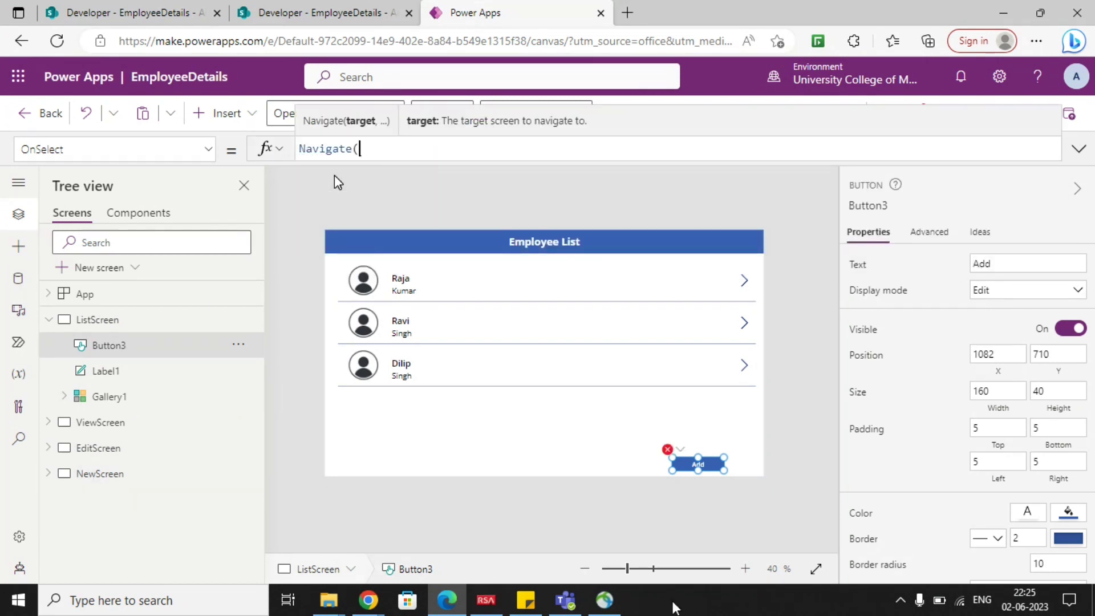
pyautogui.write('news')
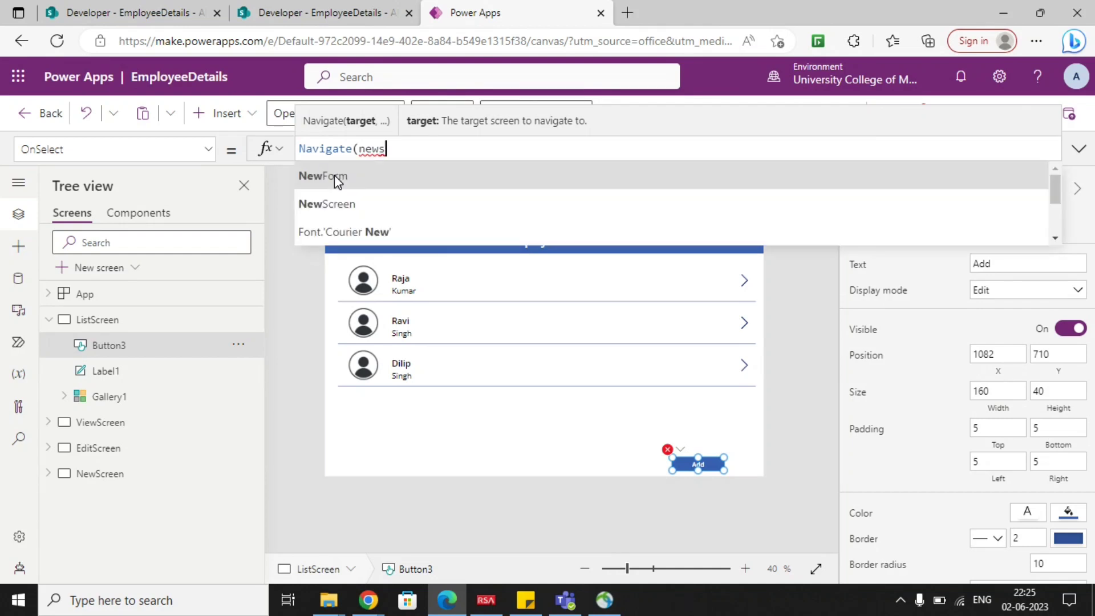
pyautogui.click(334, 175)
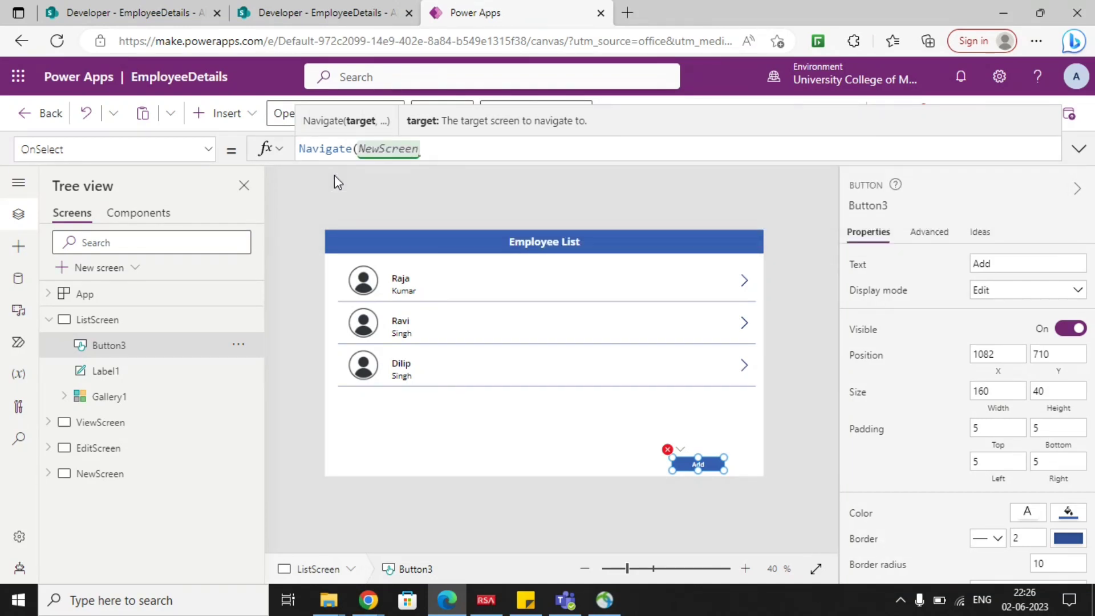
pyautogui.write(')')
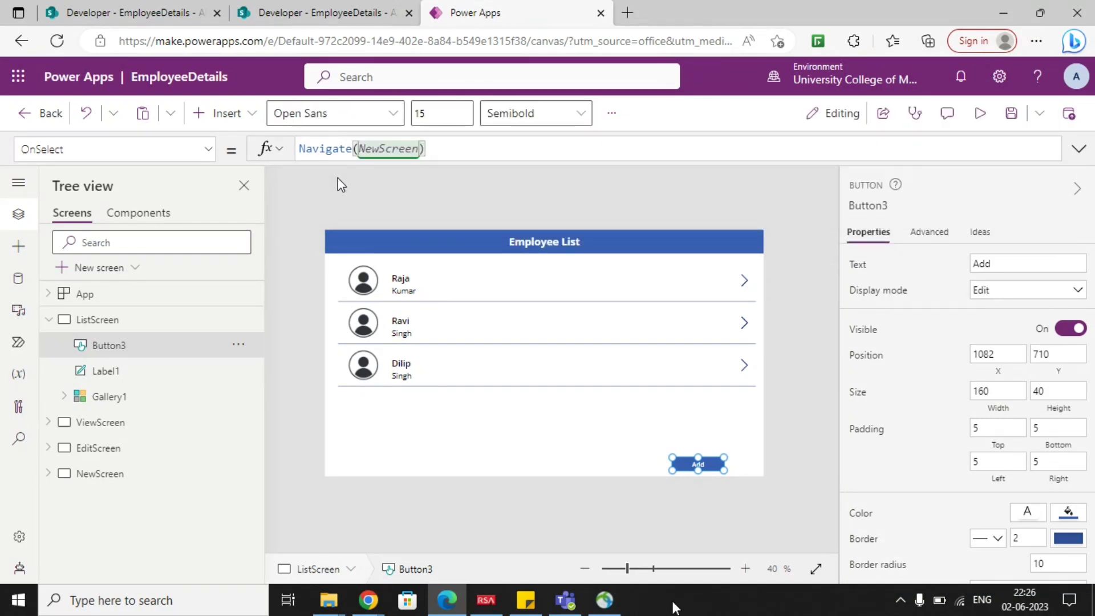
# Open the new employee form in the app preview and enter the employee's first name, last name and mobile number.
pyautogui.click(979, 112)
pyautogui.click(852, 554)
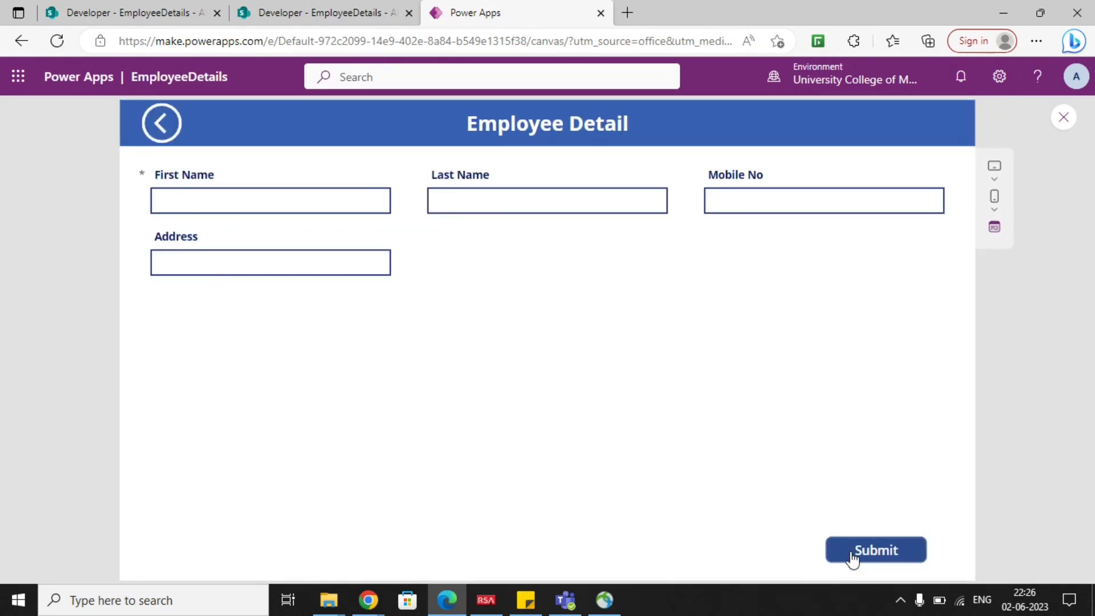
pyautogui.click(292, 204)
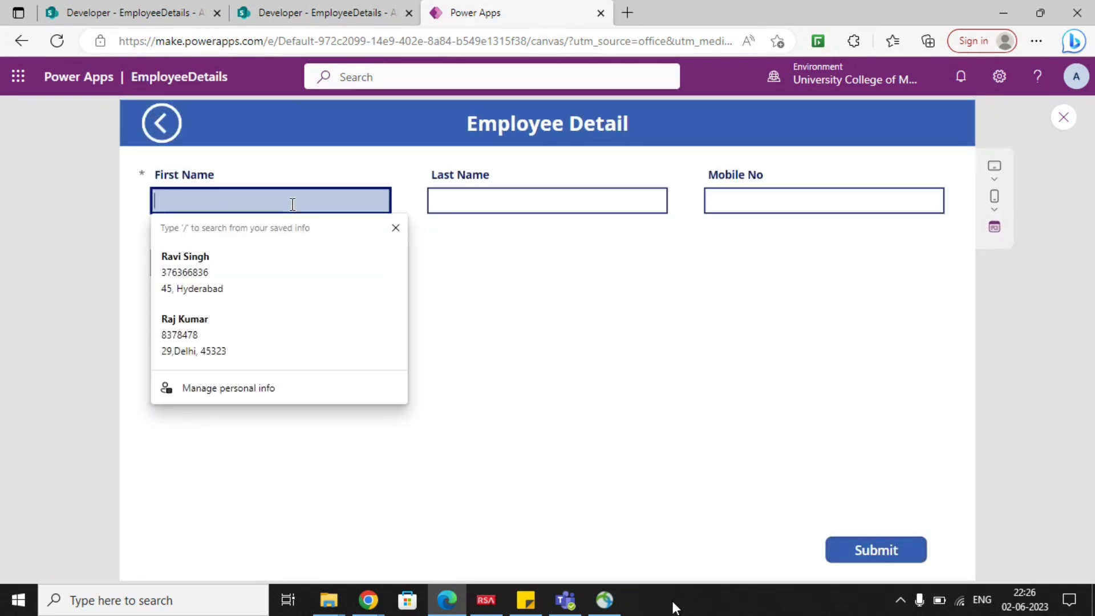
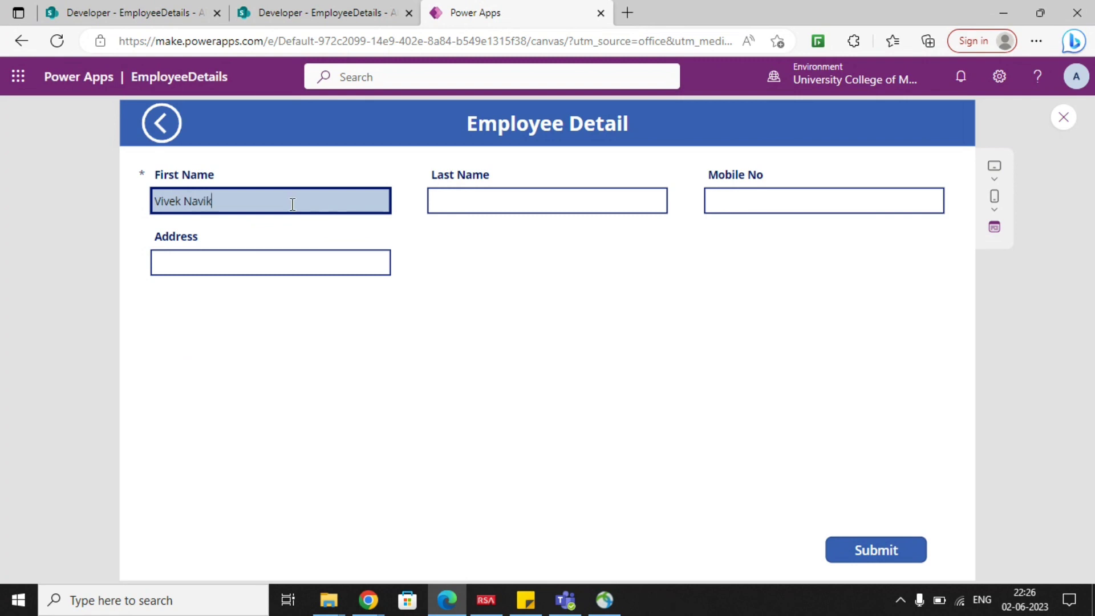
pyautogui.press('Tab')
pyautogui.write('Navik')
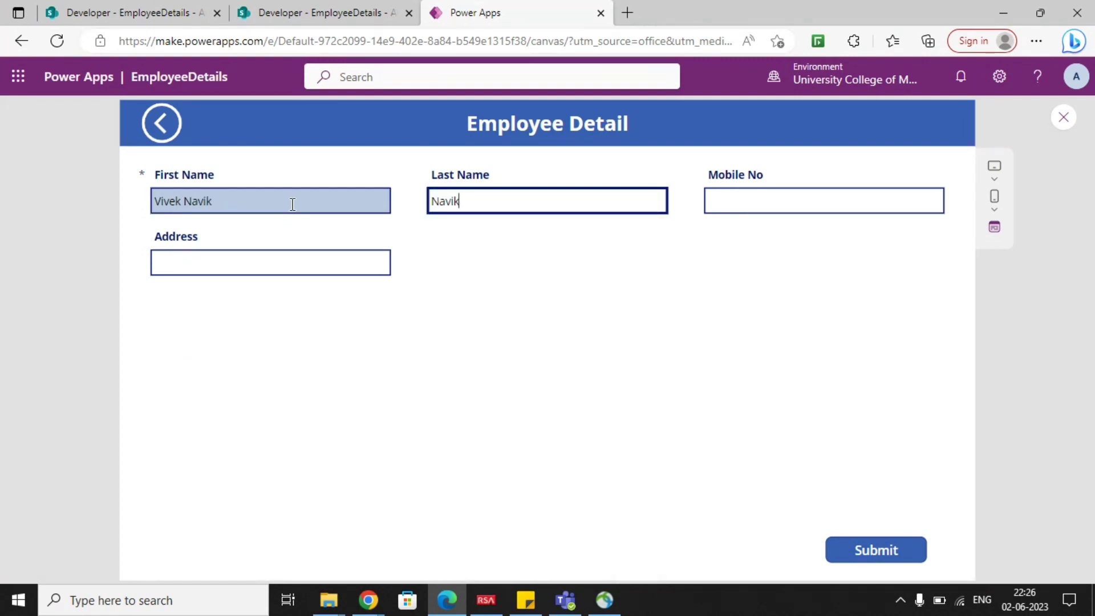
pyautogui.press('Tab')
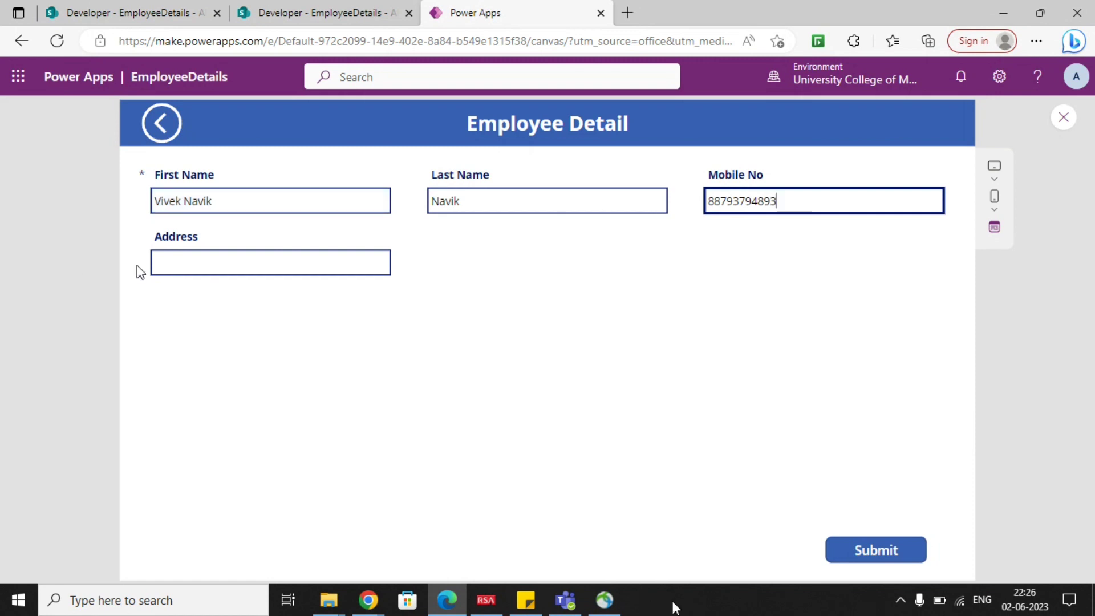
# Enter the new employee's address and submit the record.
pyautogui.click(183, 264)
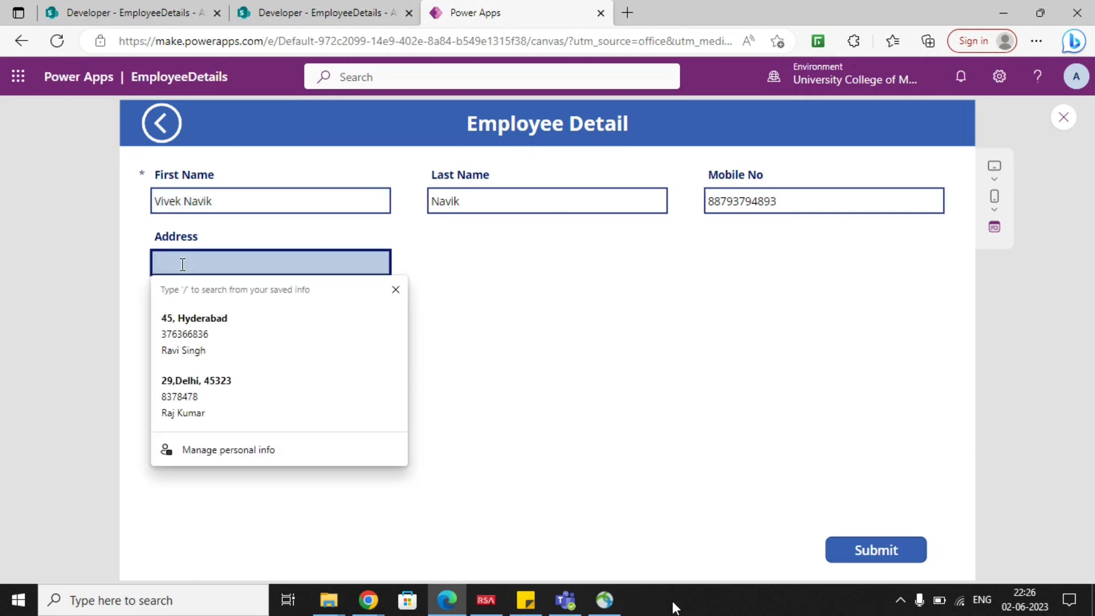
pyautogui.write('Chenan')
pyautogui.press('BackSpace')
pyautogui.press('BackSpace')
pyautogui.write('nai')
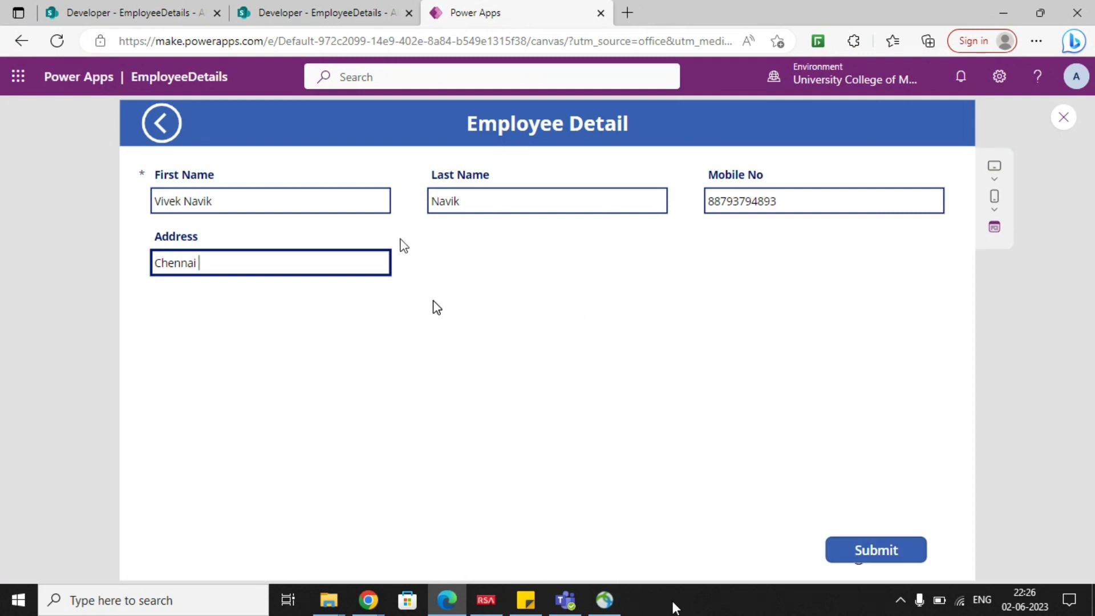
pyautogui.click(870, 555)
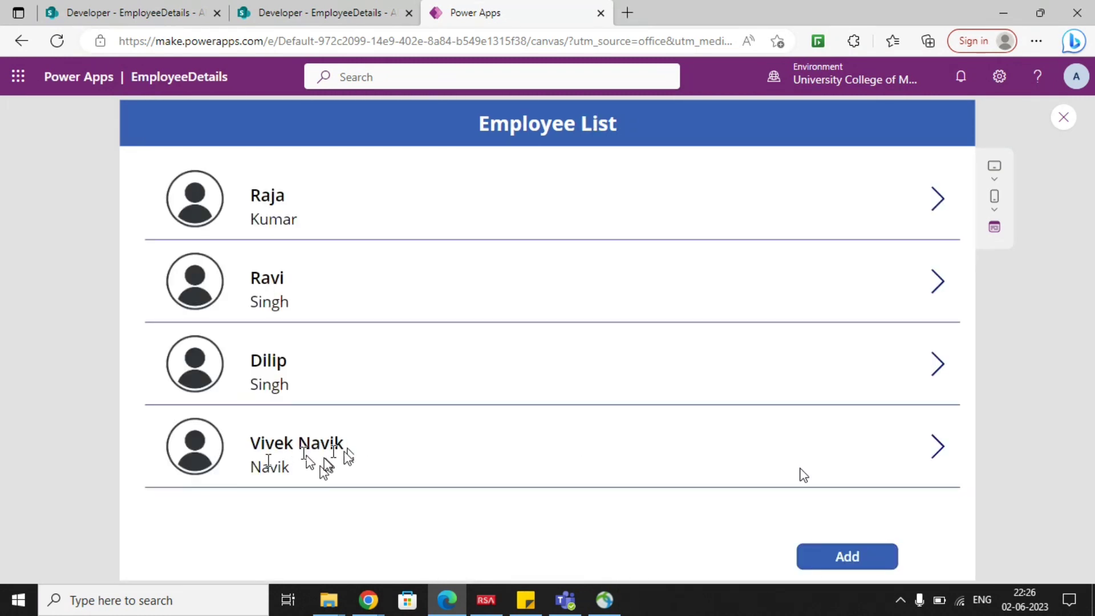
# Refresh the EmployeeDetails list in SharePoint to check for the new employee's record, and return to the Power Apps preview.
pyautogui.click(353, 11)
pyautogui.click(57, 40)
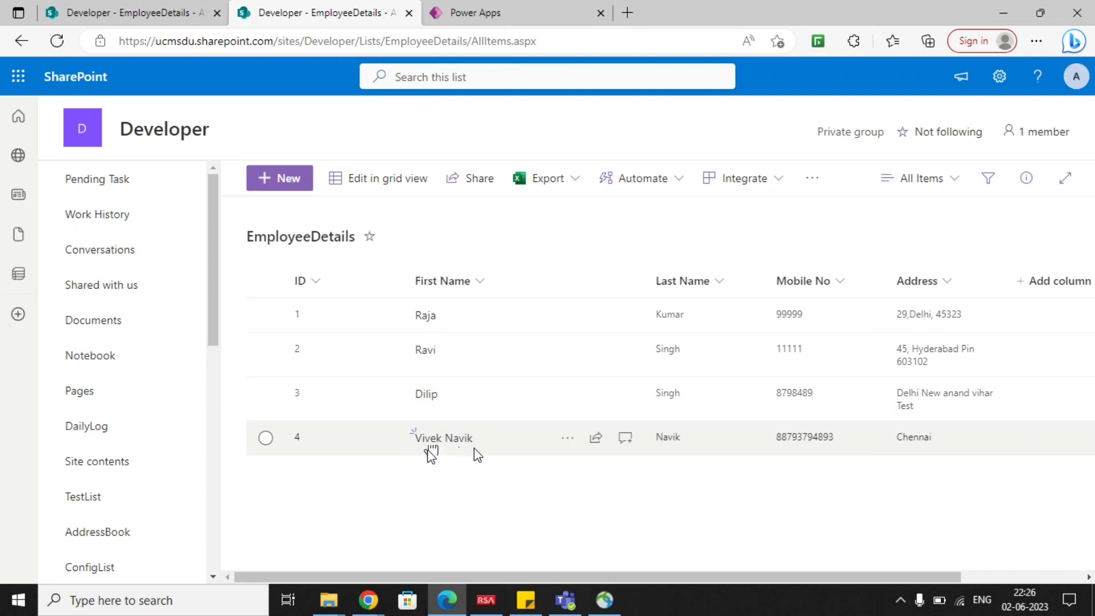
pyautogui.click(509, 9)
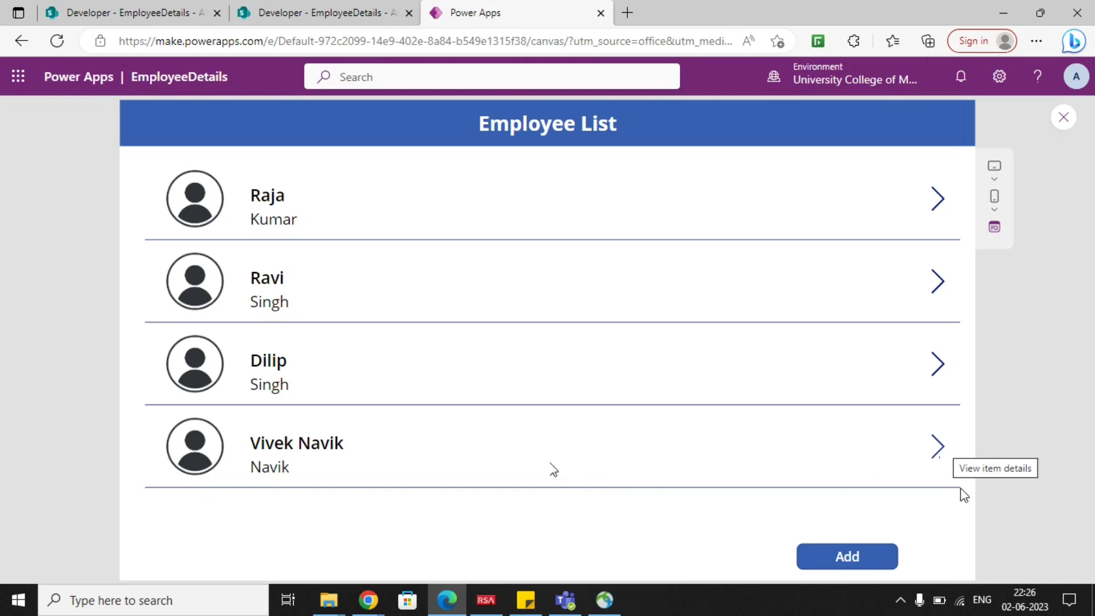
# Open the new employee's record for editing, extend the address with a locality and postal code, update it, and return to the list.
pyautogui.click(942, 450)
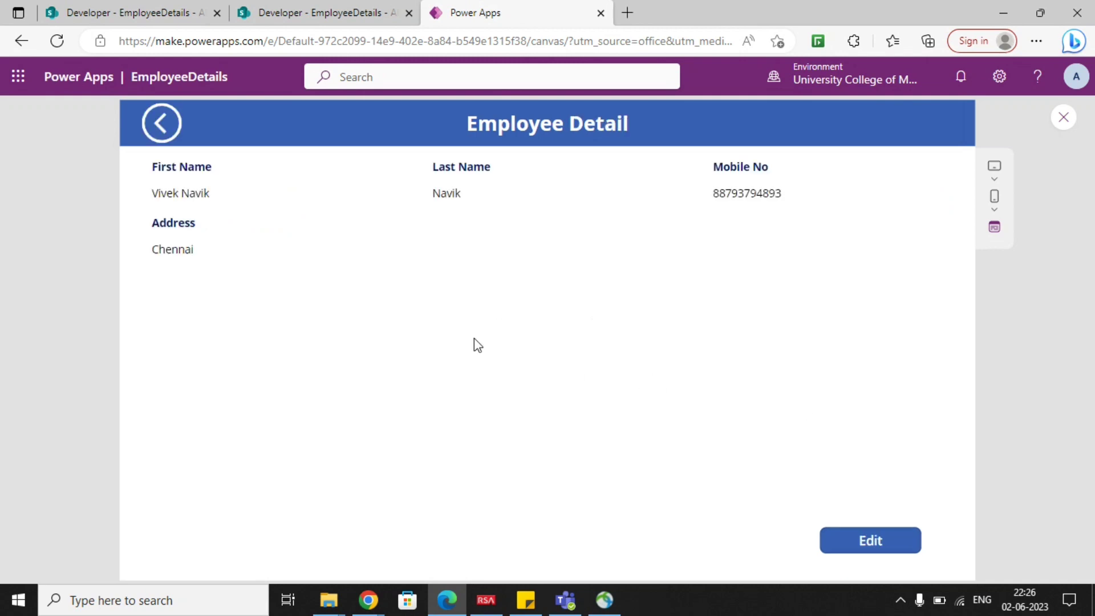
pyautogui.click(855, 548)
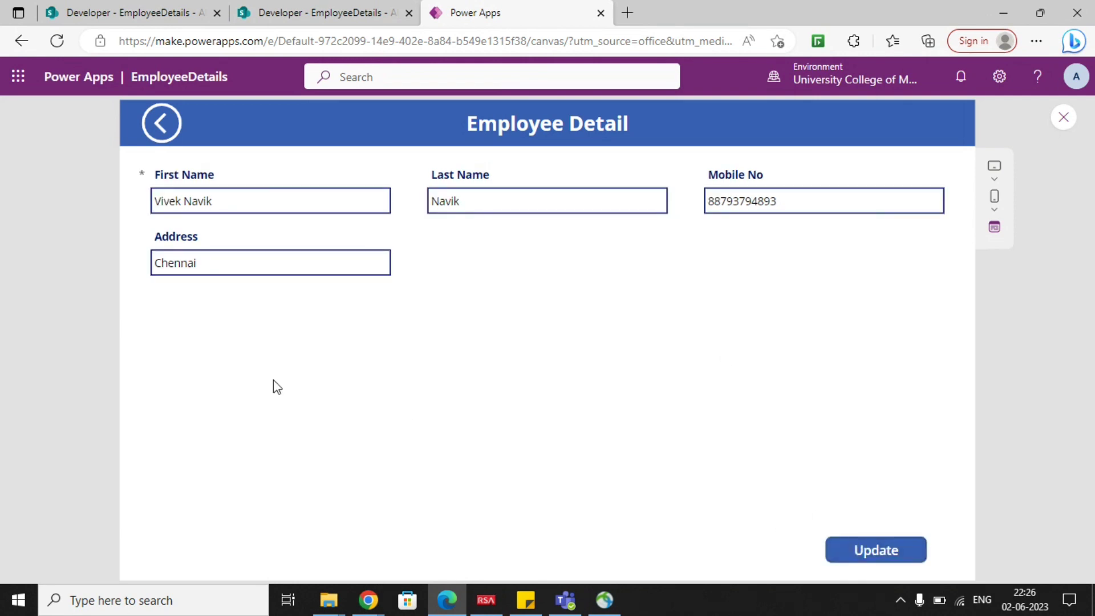
pyautogui.click(217, 266)
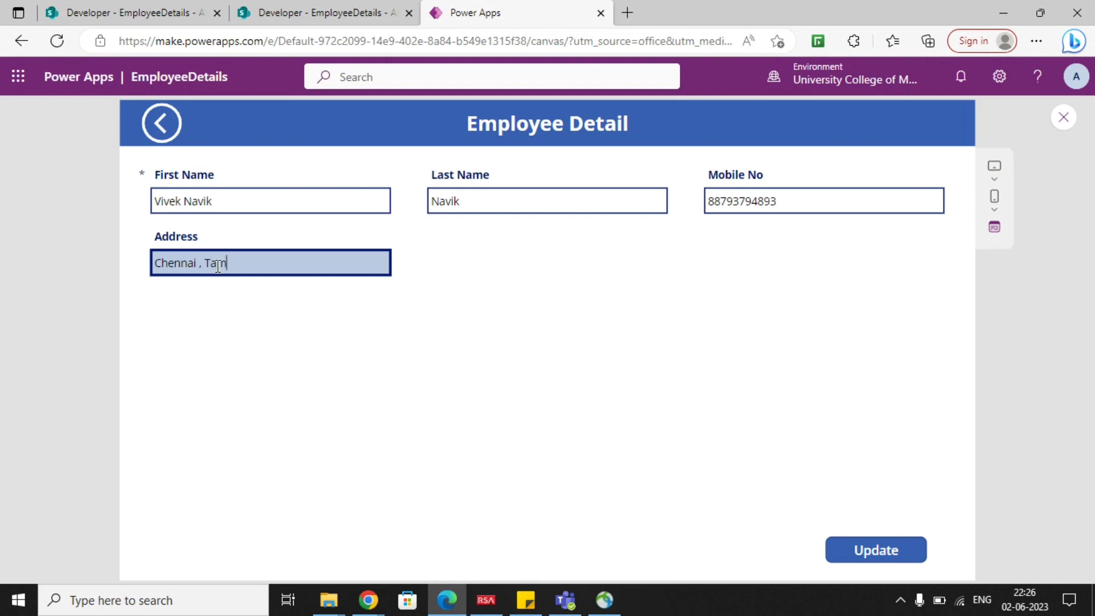
pyautogui.write(', Tambaram 87398e4')
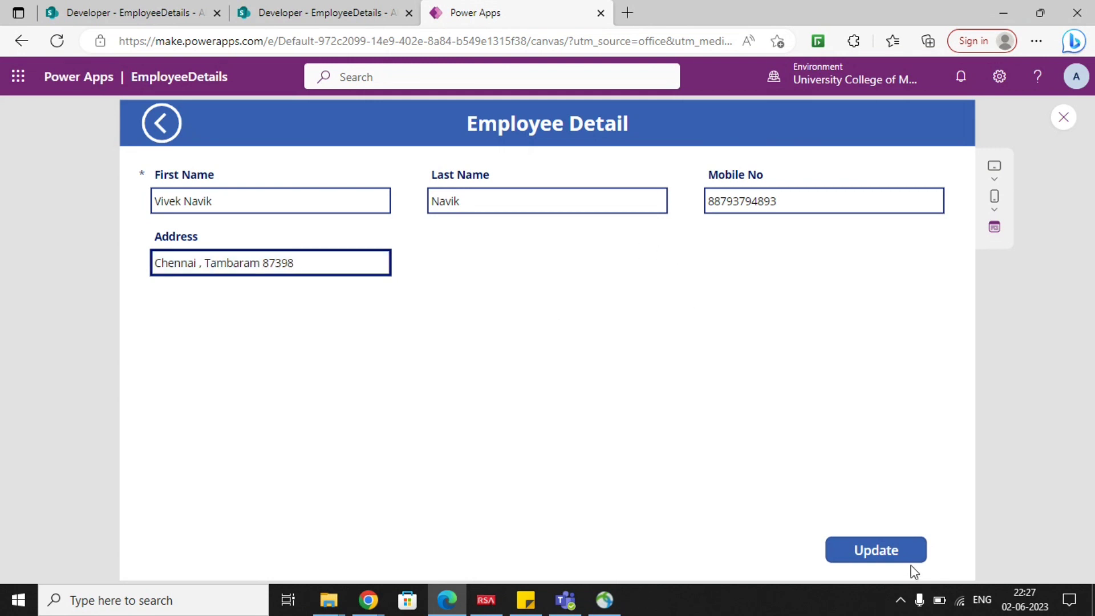
pyautogui.click(901, 554)
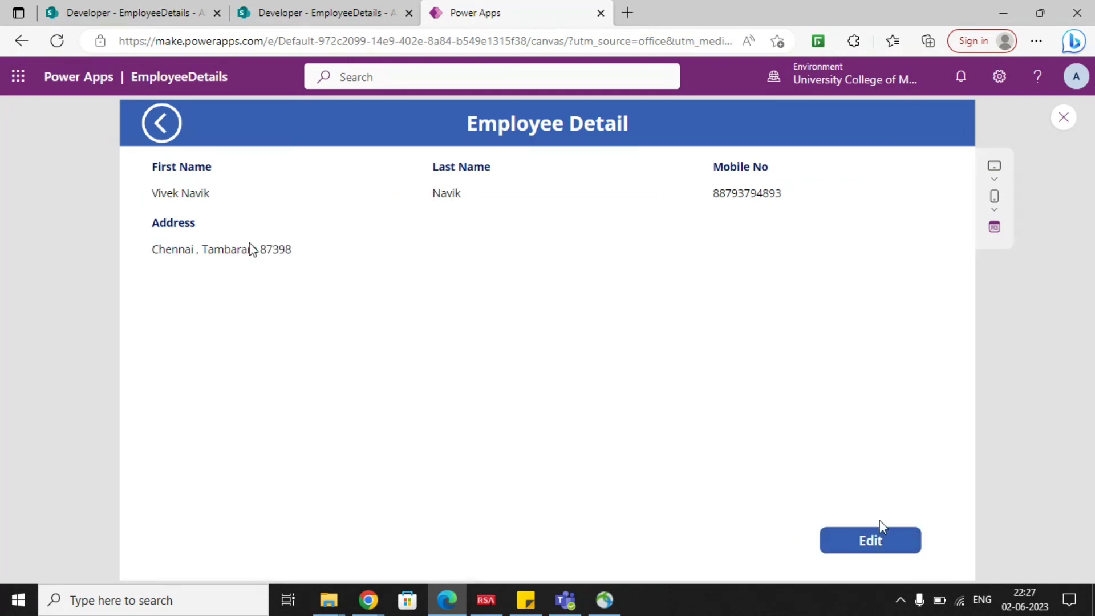
pyautogui.click(170, 125)
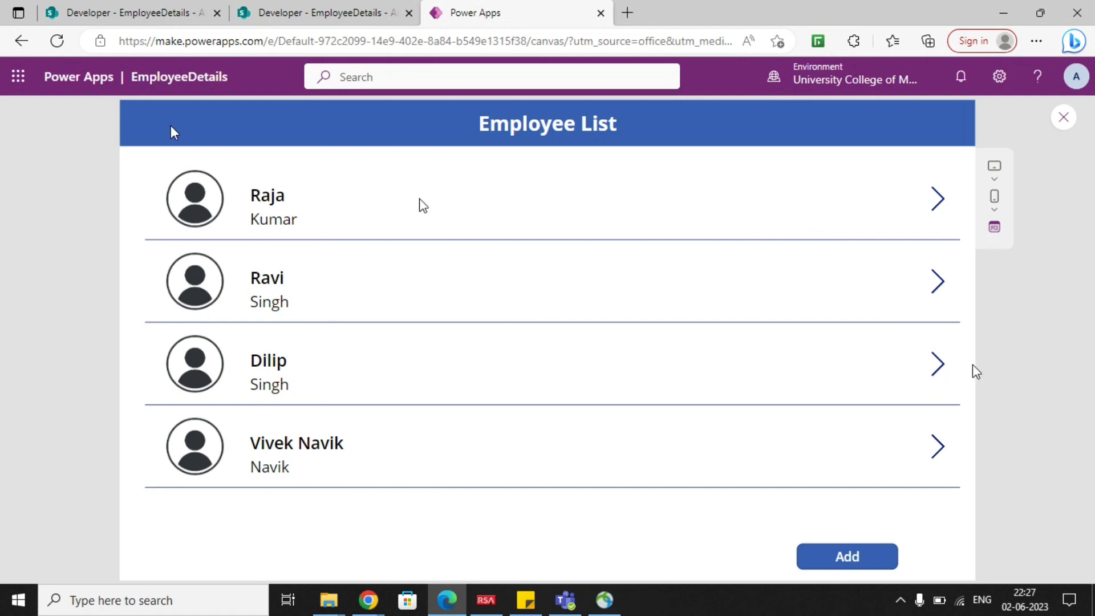
# Examine the Add form's fields in the preview after opening the third employee's record, and end the preview.
pyautogui.click(939, 371)
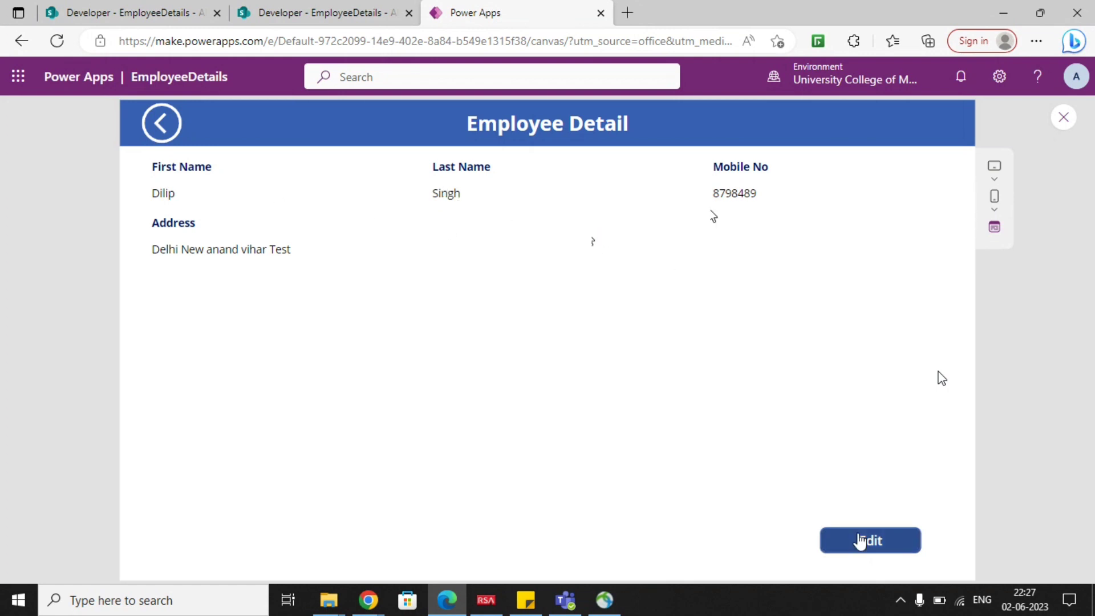
pyautogui.click(857, 540)
pyautogui.click(846, 544)
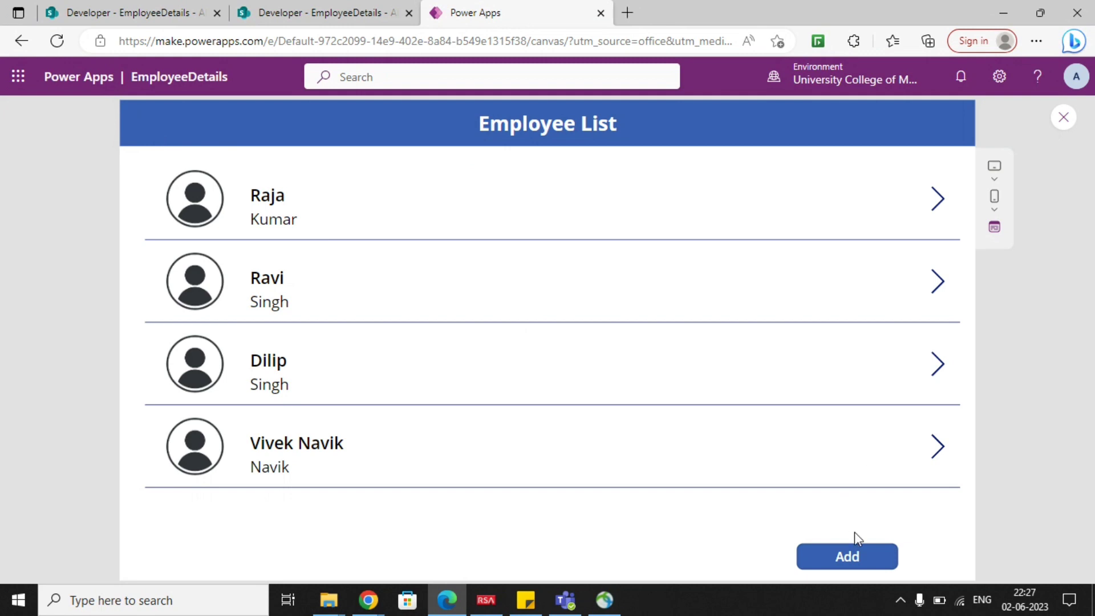
pyautogui.click(850, 548)
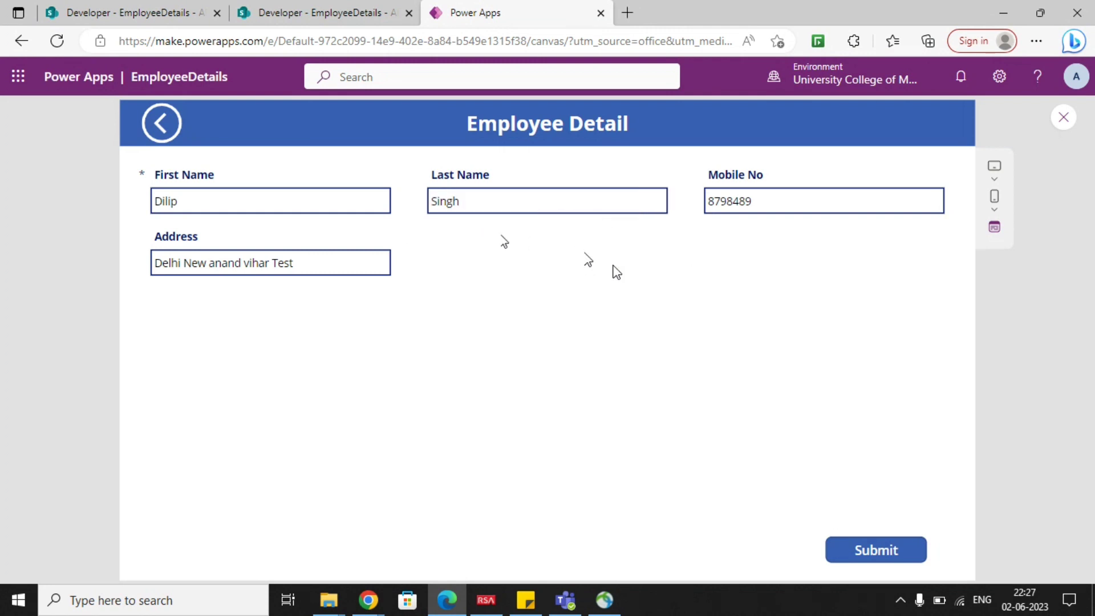
pyautogui.click(163, 124)
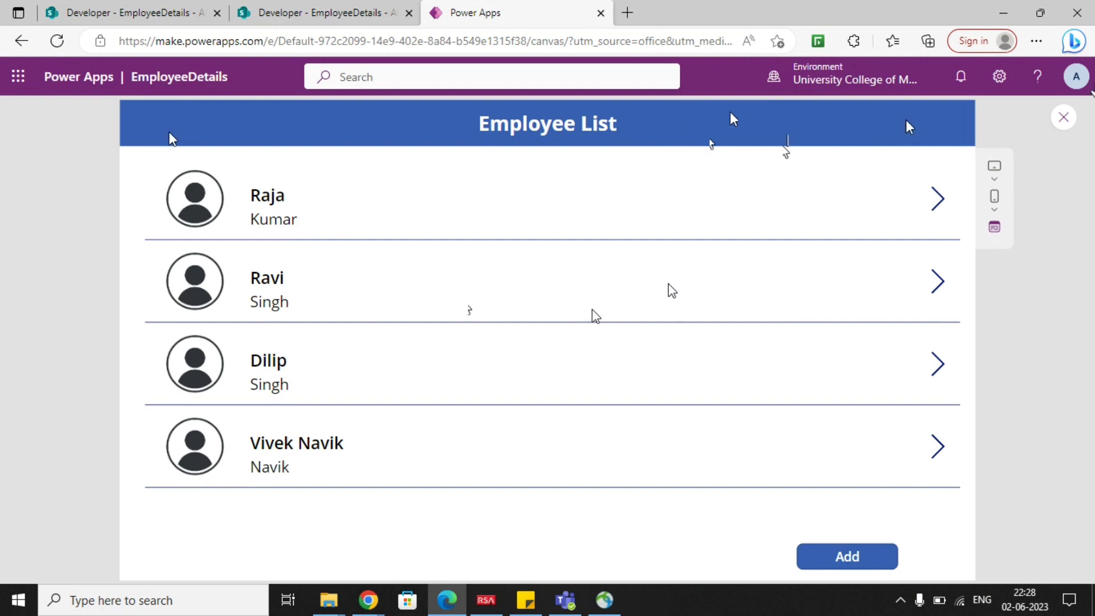
pyautogui.click(1072, 112)
pyautogui.click(694, 394)
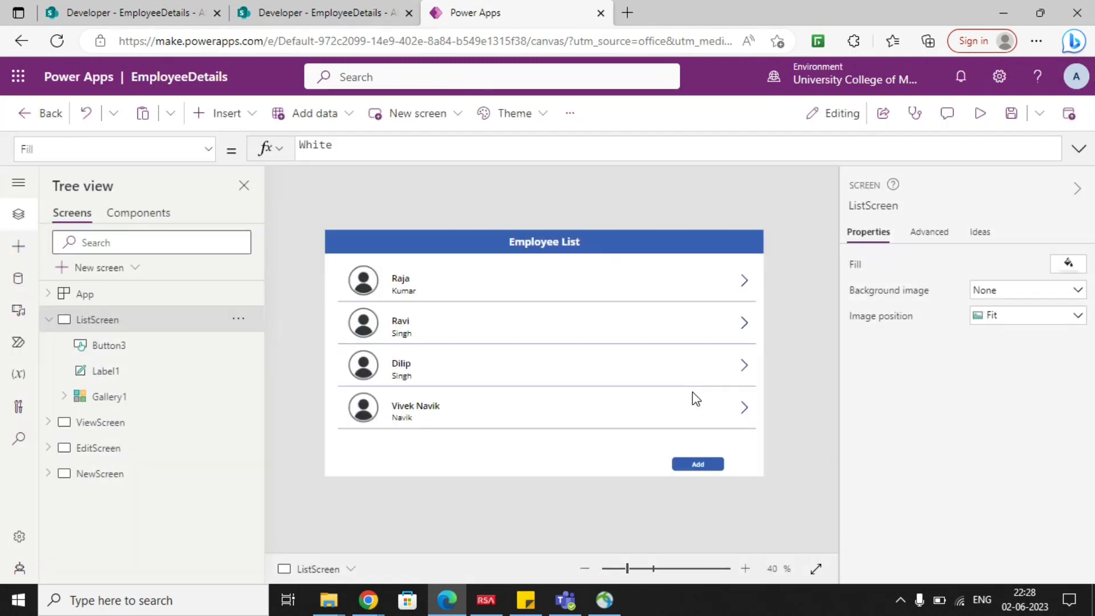